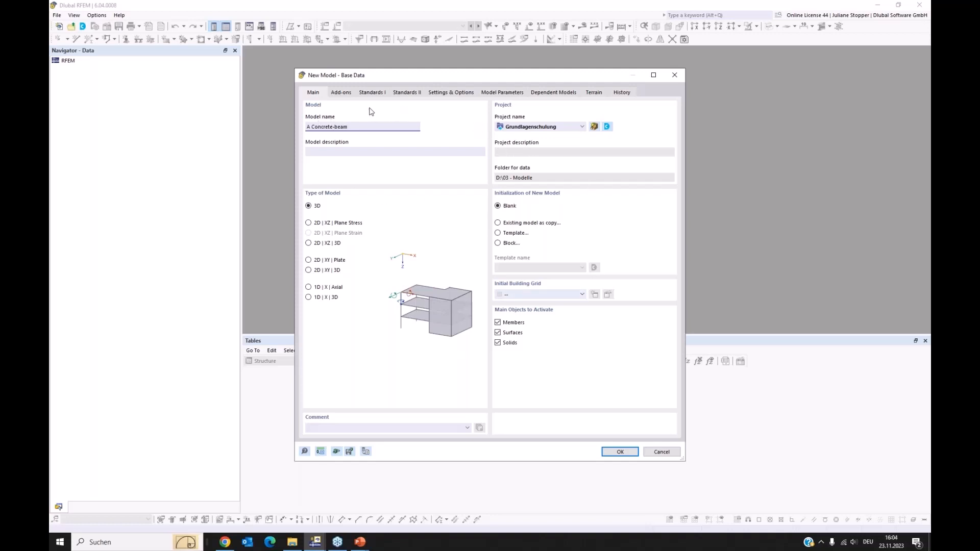
Activate the Concrete Design add-on, keep EN 1992 as the concrete design standard, and create the model.
click(342, 94)
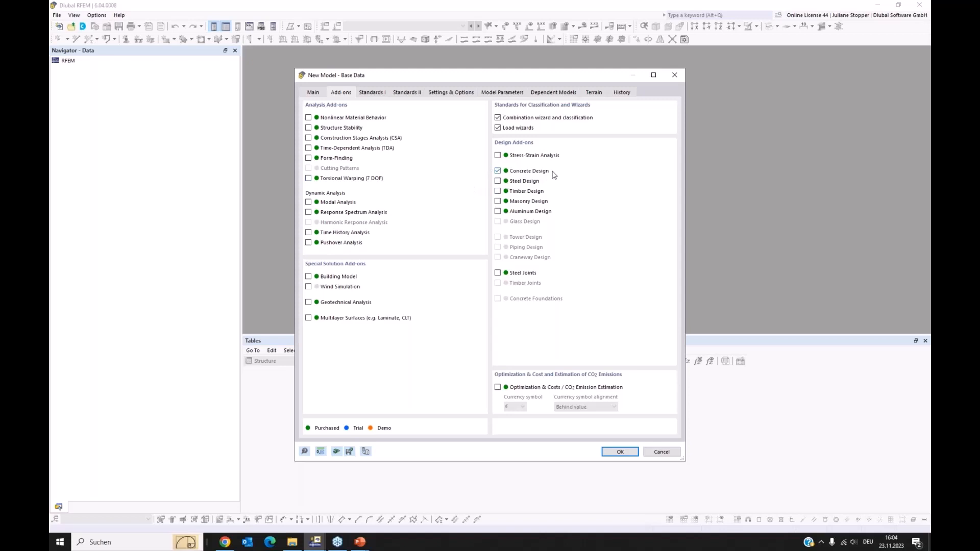
click(373, 93)
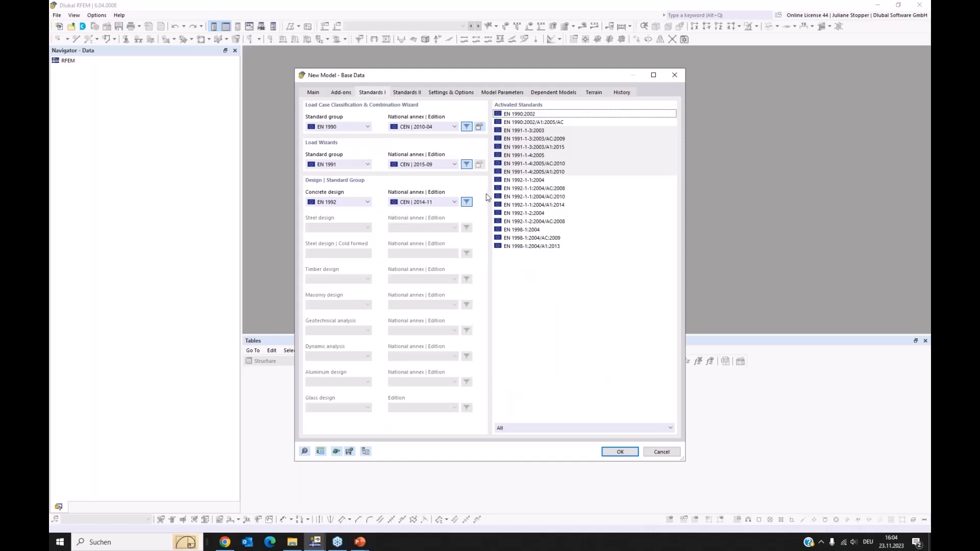
click(368, 202)
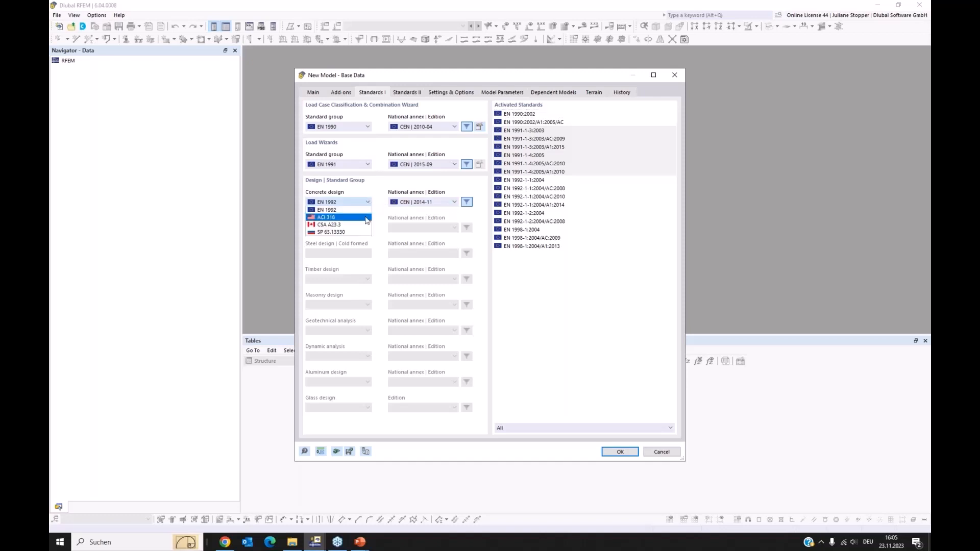
click(380, 202)
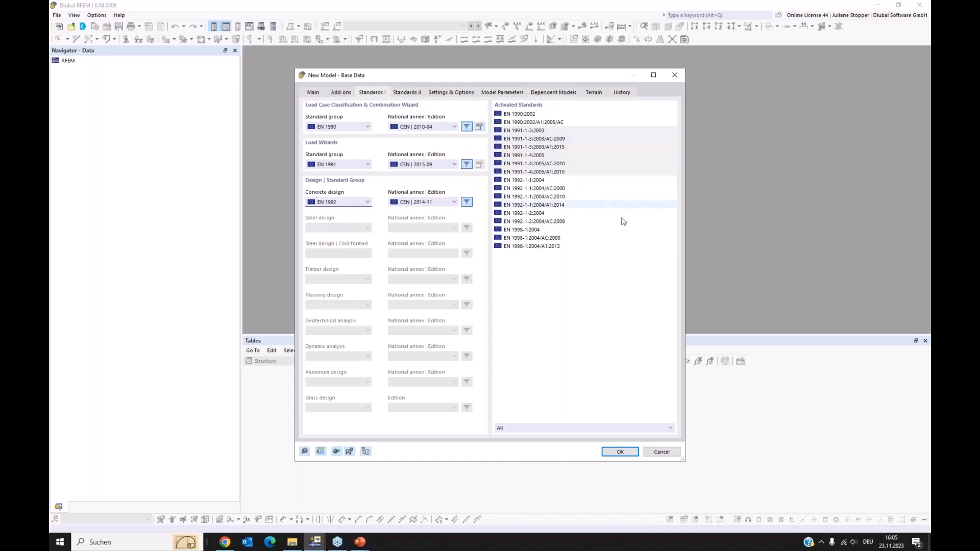
click(620, 452)
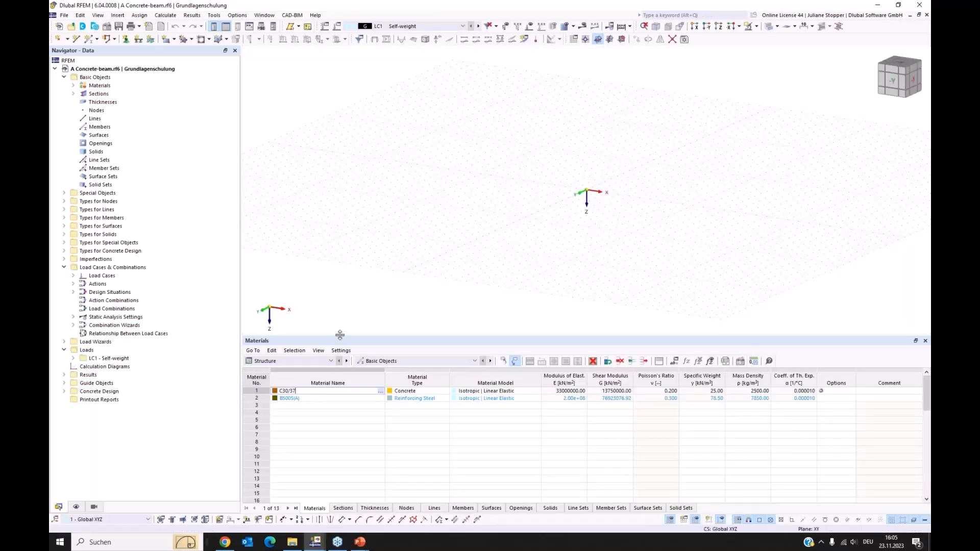
Enlarge the model view and delete all basic objects, including the predefined materials and section.
drag(340, 337, 340, 346)
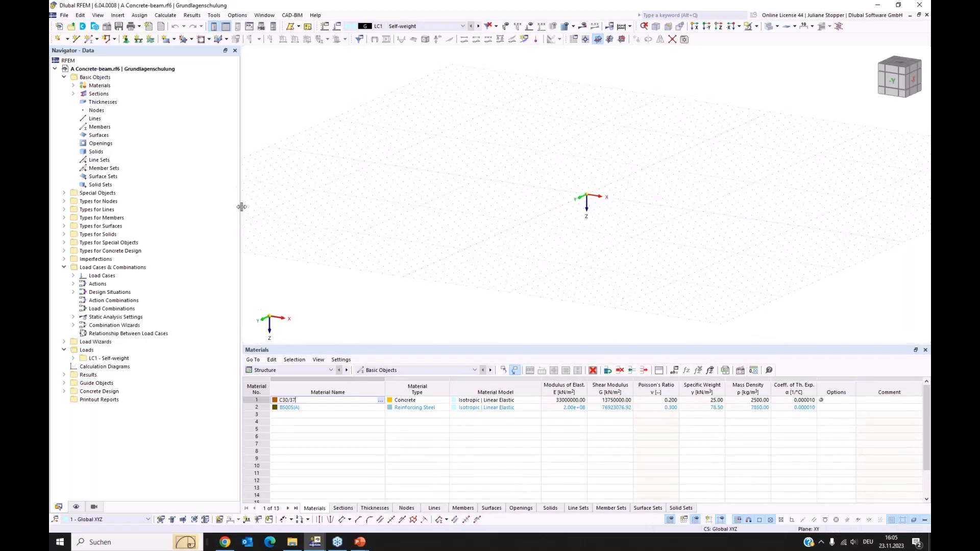
drag(229, 208, 217, 209)
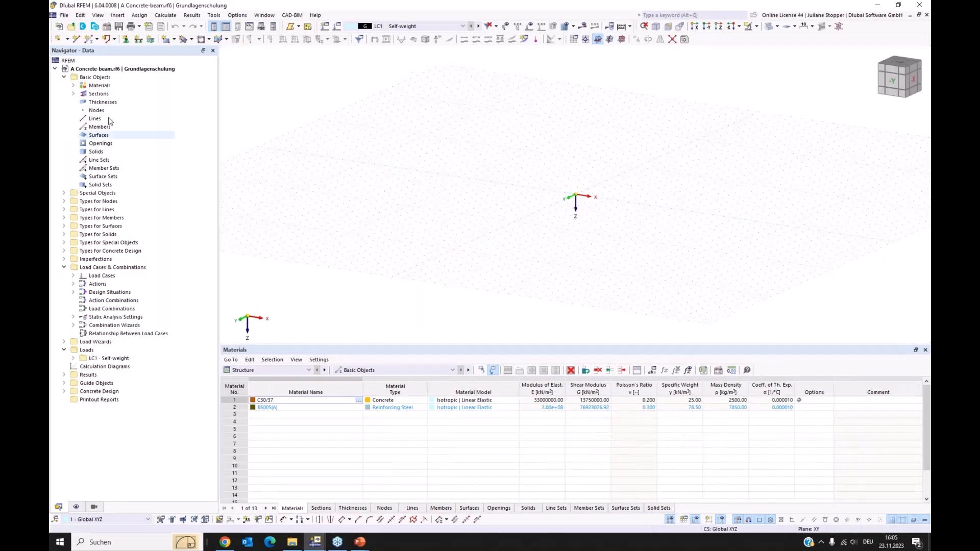
click(73, 85)
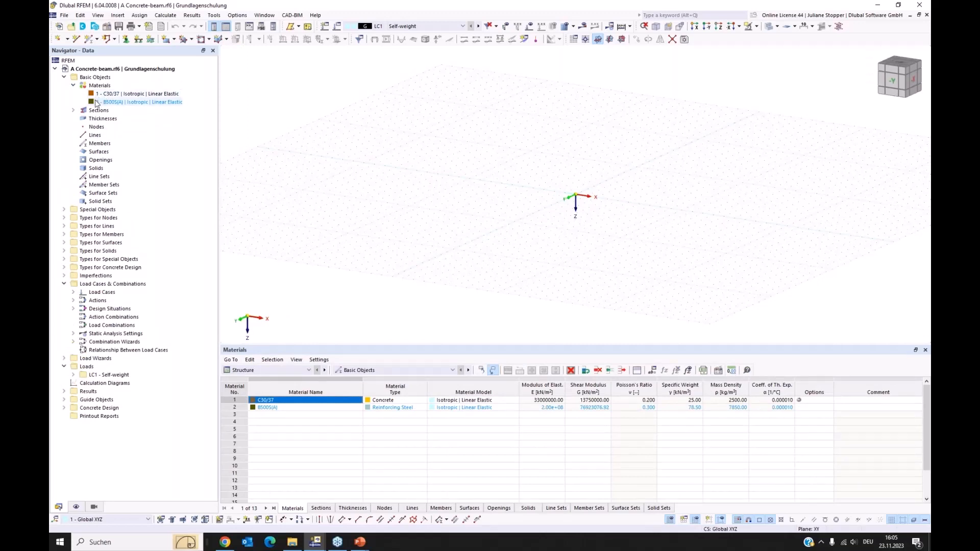
click(73, 111)
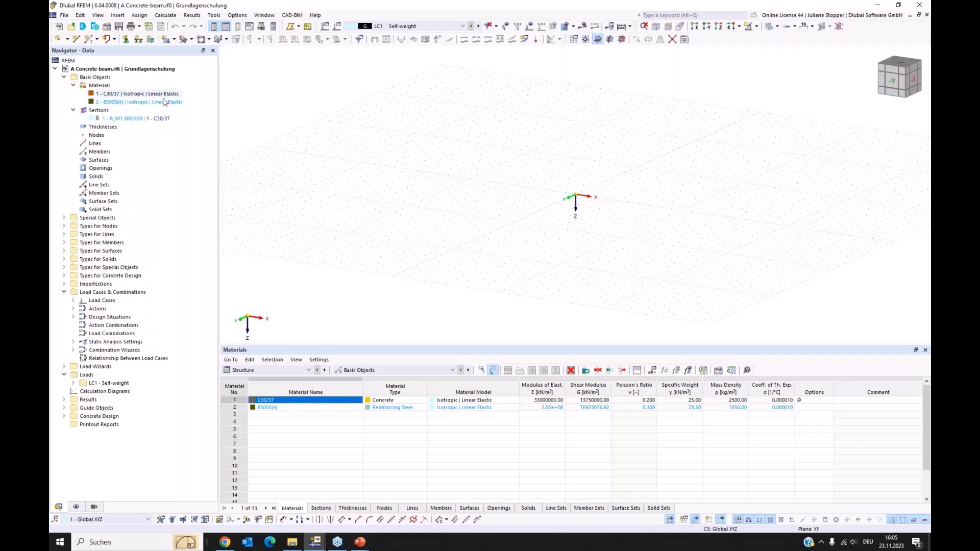
right_click(104, 79)
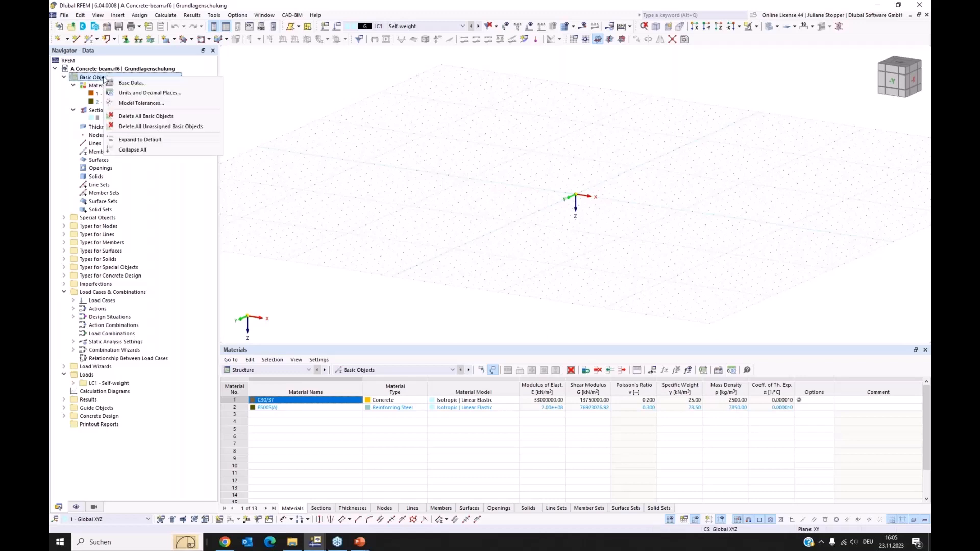
click(155, 117)
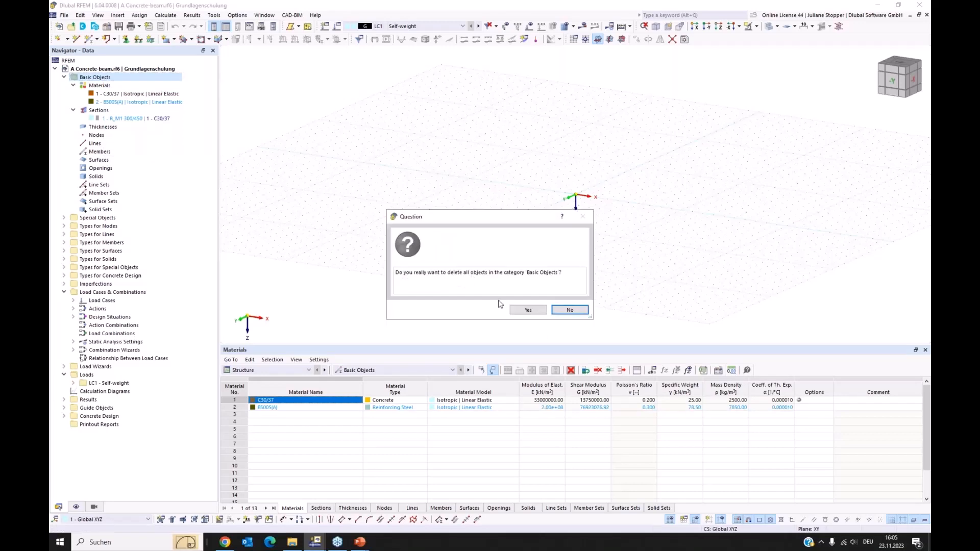
click(526, 310)
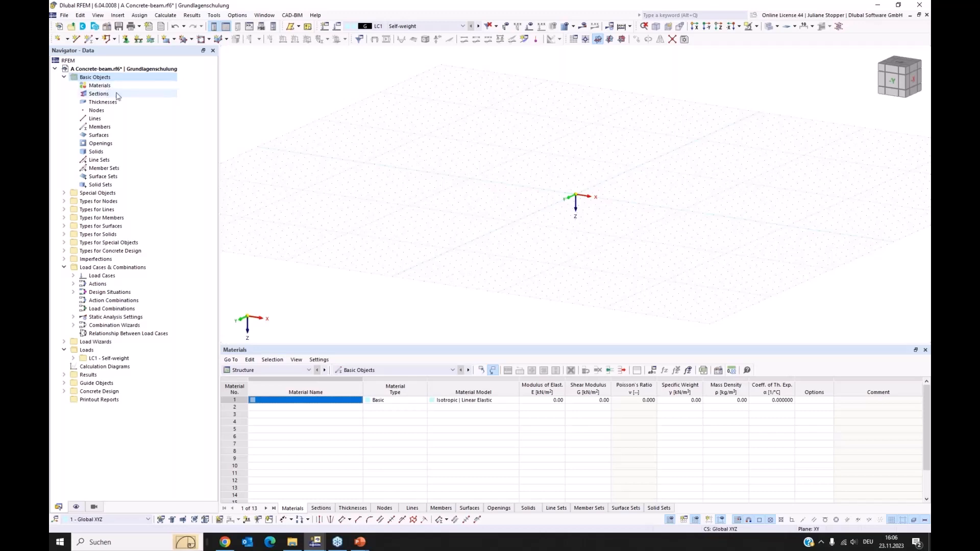
Create a new material from the library, filtering by European Union and Concrete, and apply grade C30/37.
click(101, 86)
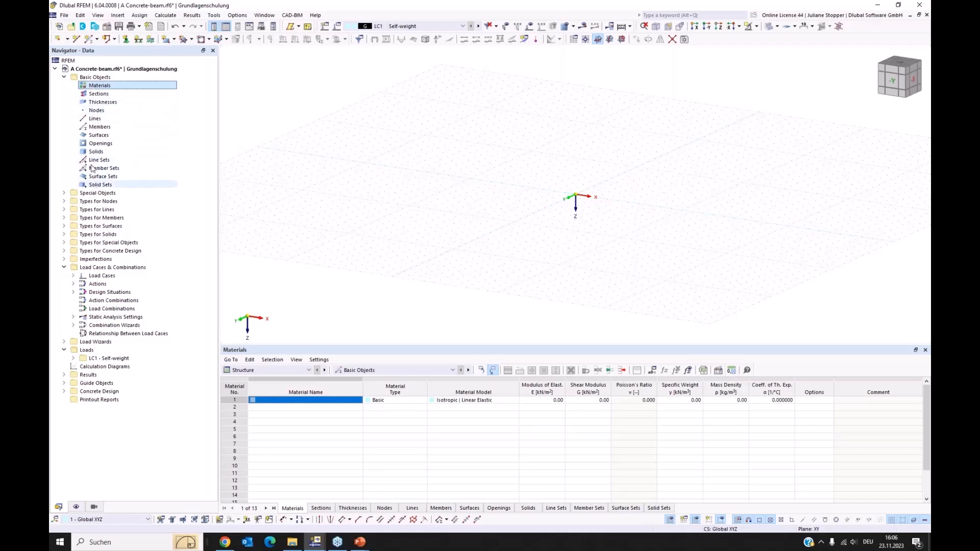
right_click(101, 88)
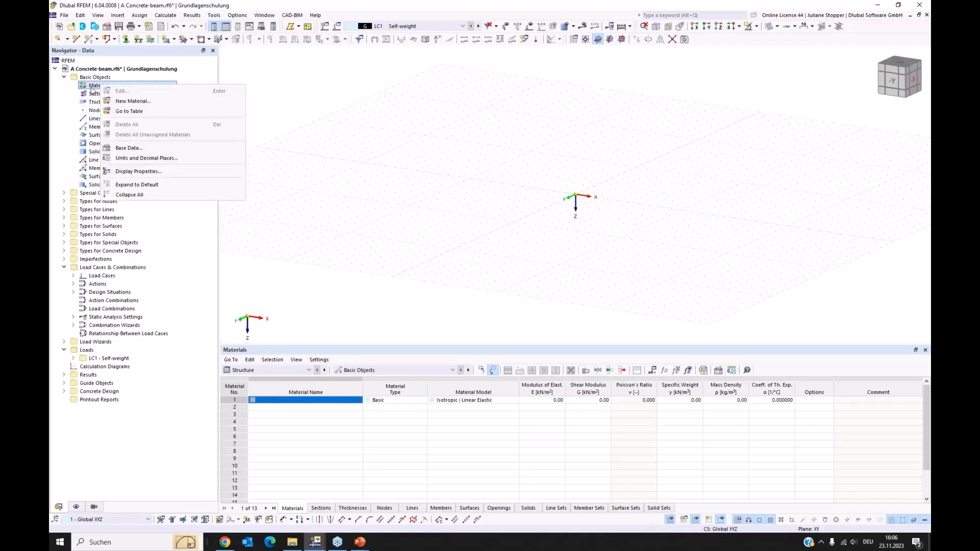
click(120, 102)
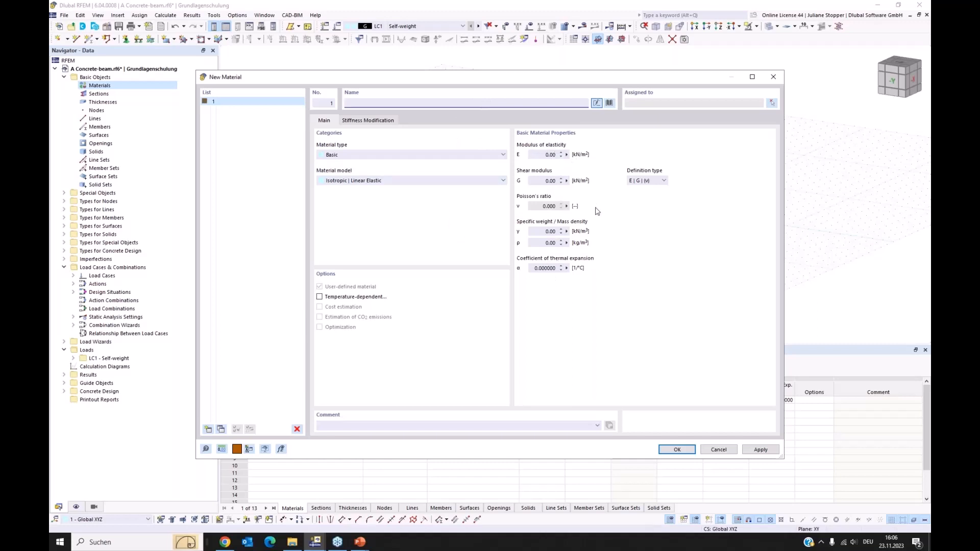
click(610, 104)
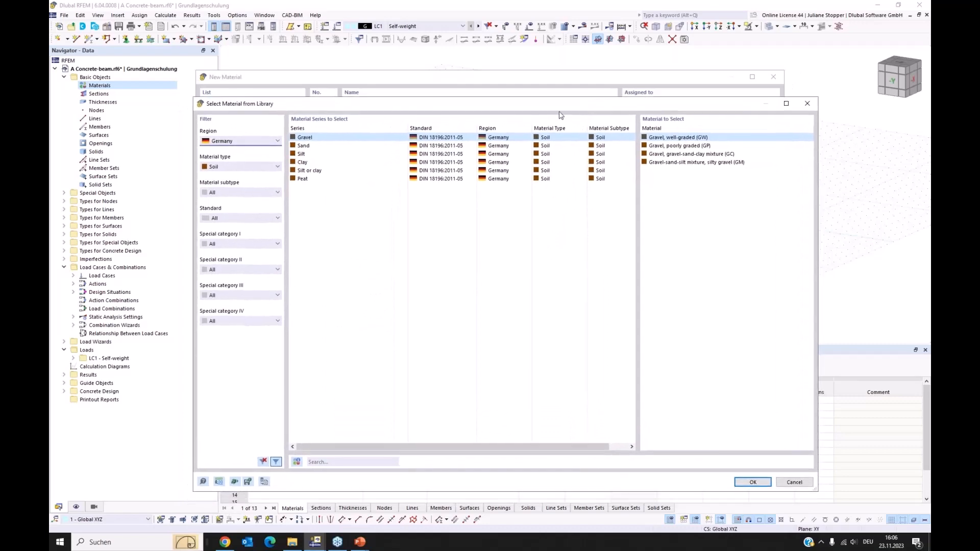
click(265, 146)
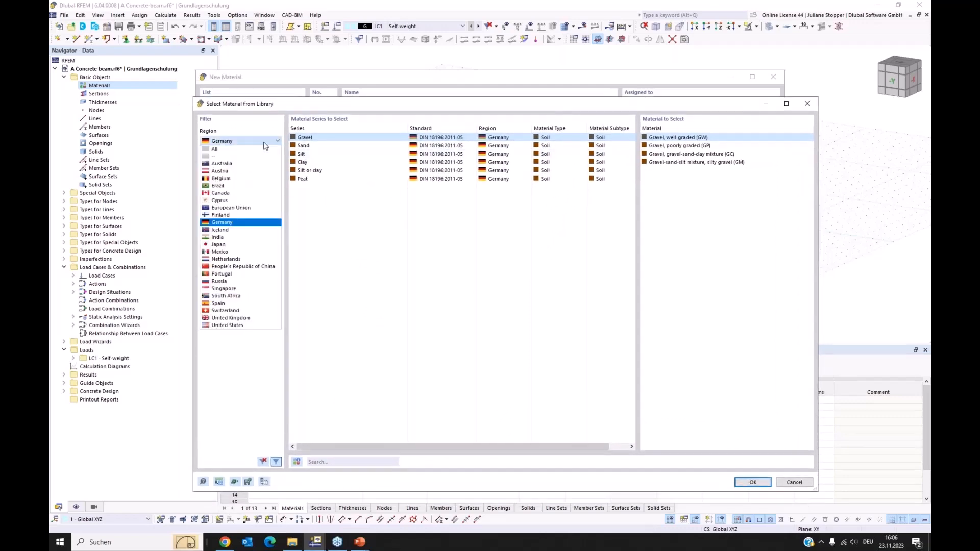
click(240, 209)
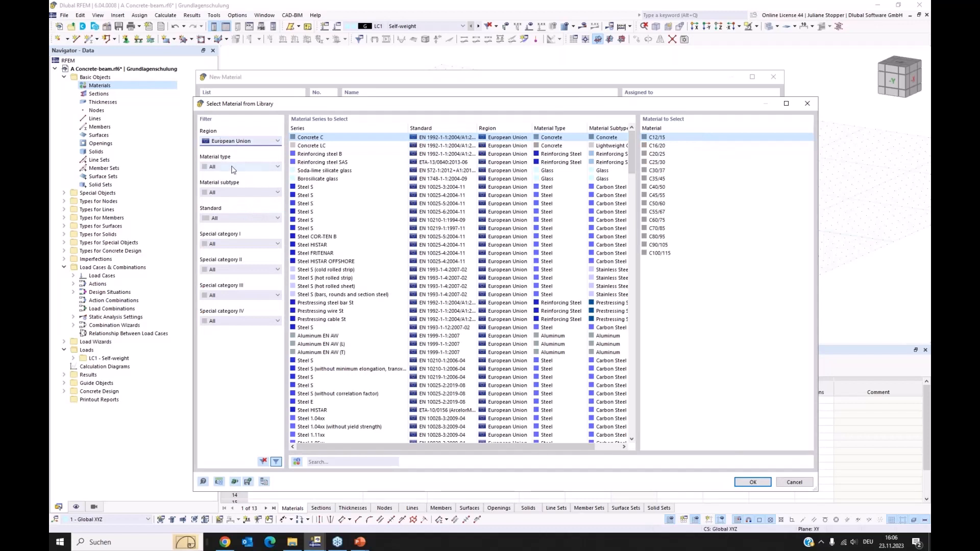
click(232, 167)
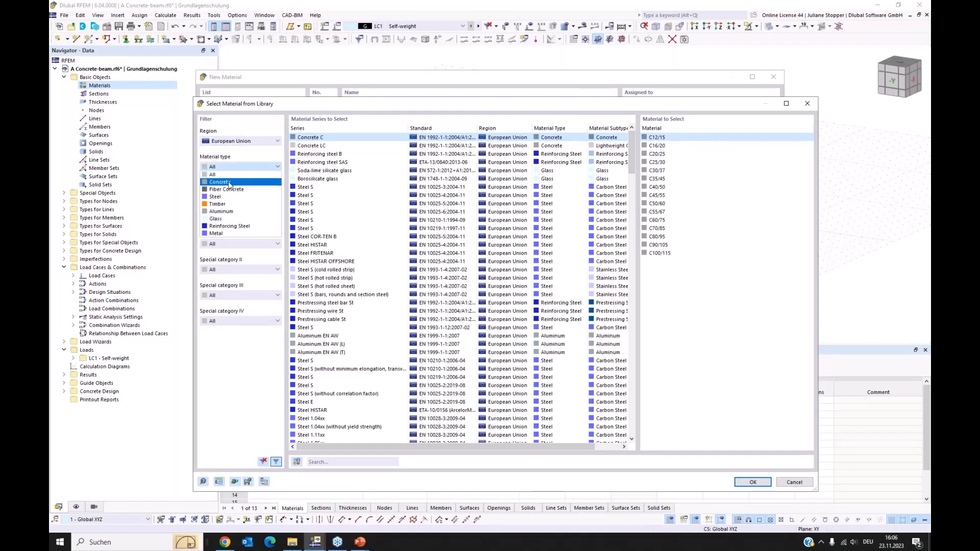
click(229, 182)
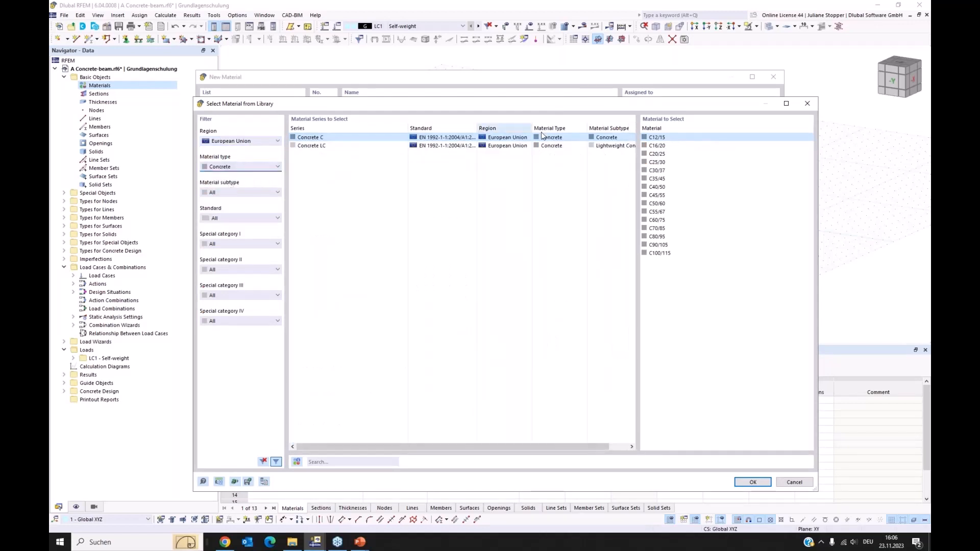
click(656, 172)
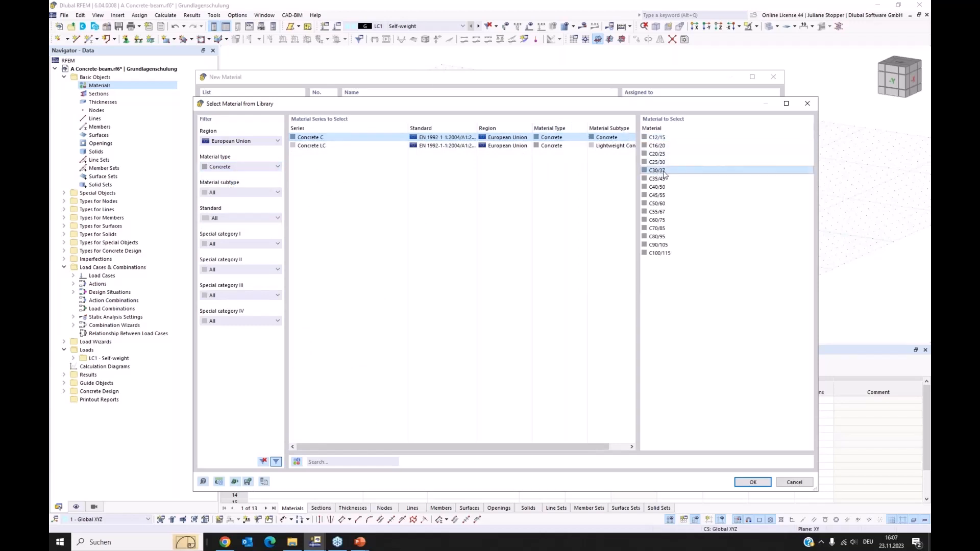
click(754, 482)
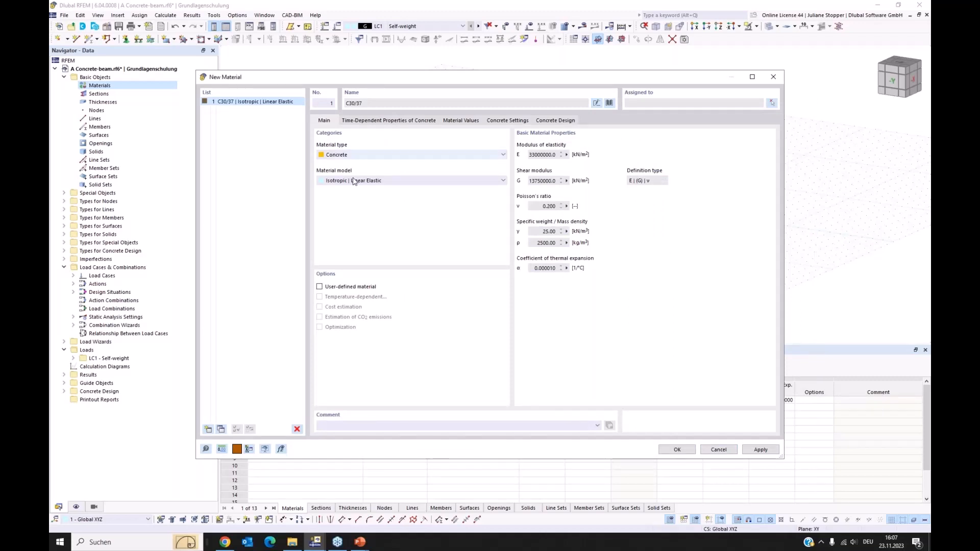
click(761, 450)
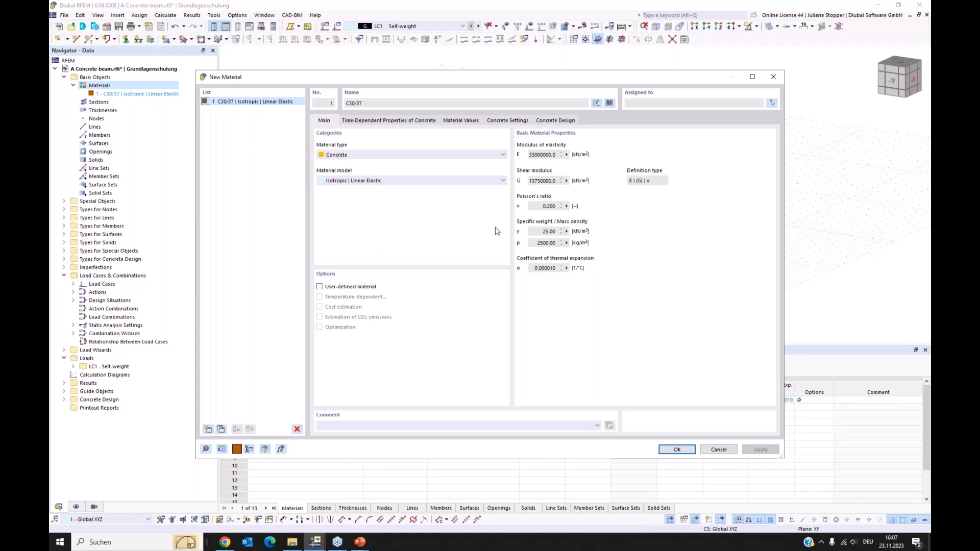
Add reinforcing steel B500S(B) according to EN 1992-1-1:2004/A1:2014 as the second material and save both materials.
click(208, 430)
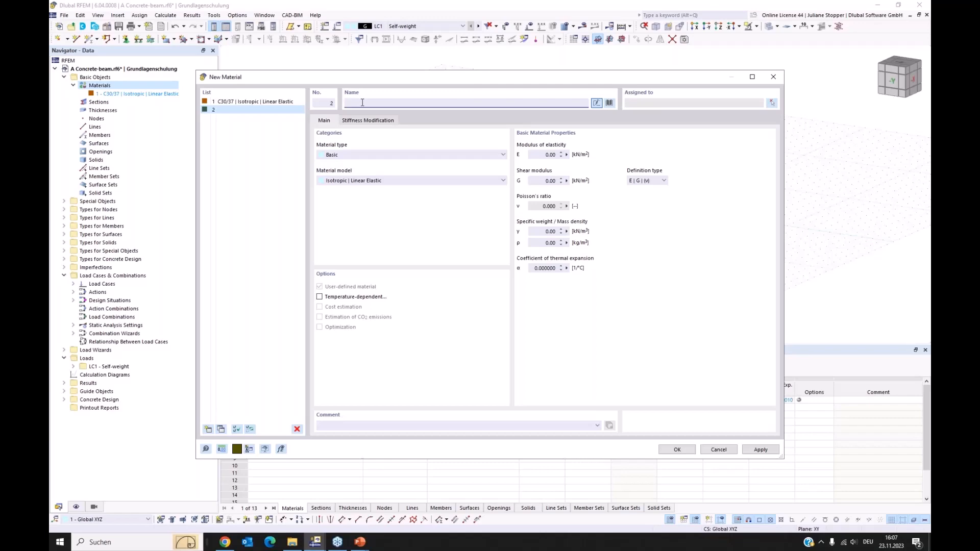
text(B)
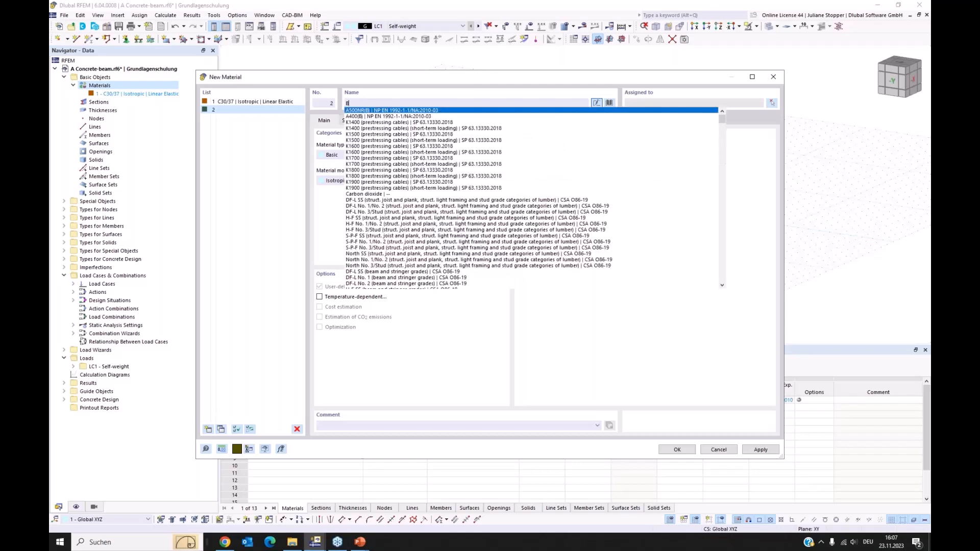
text(500)
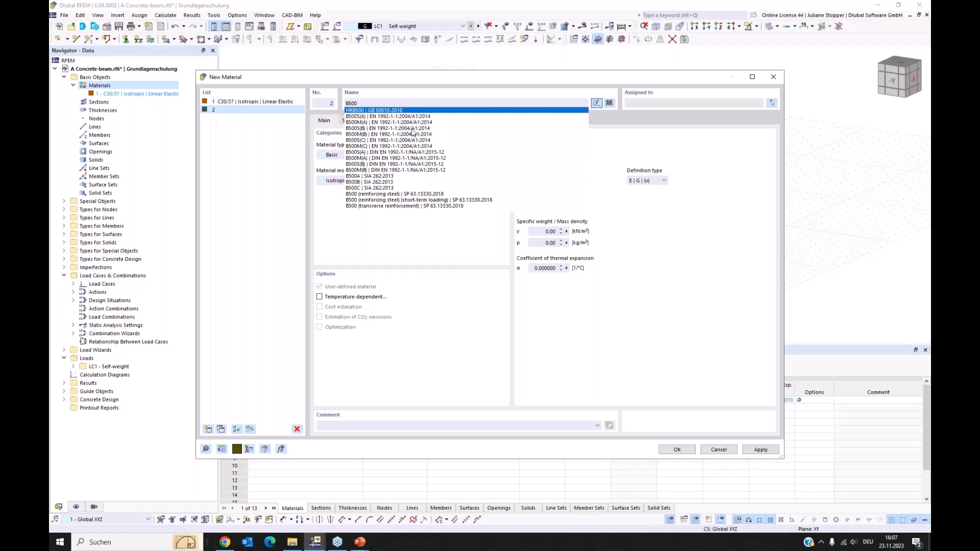
click(384, 128)
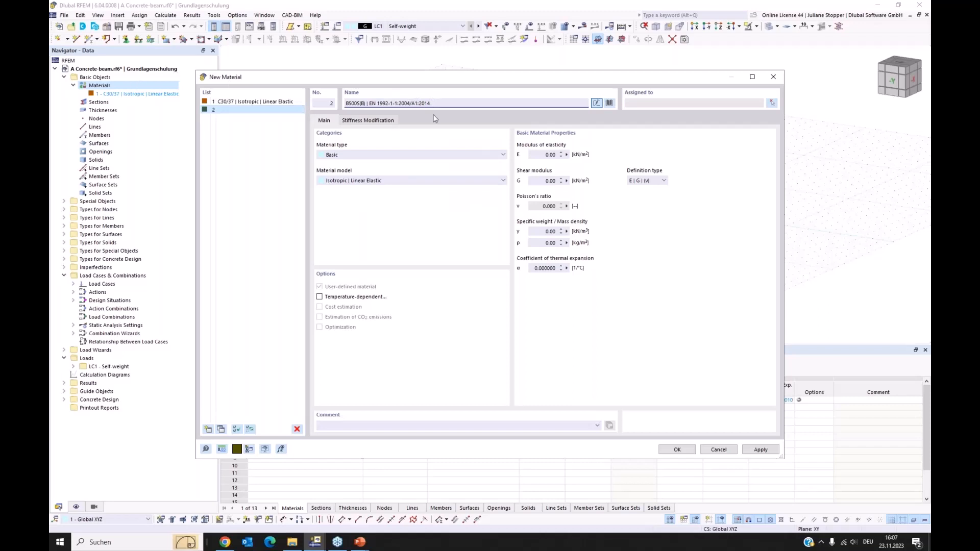
click(760, 450)
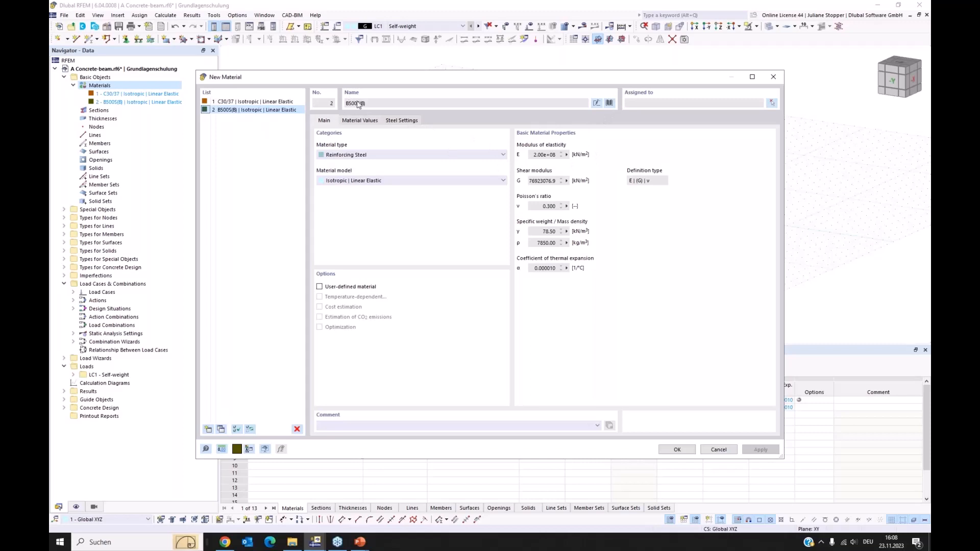
click(677, 450)
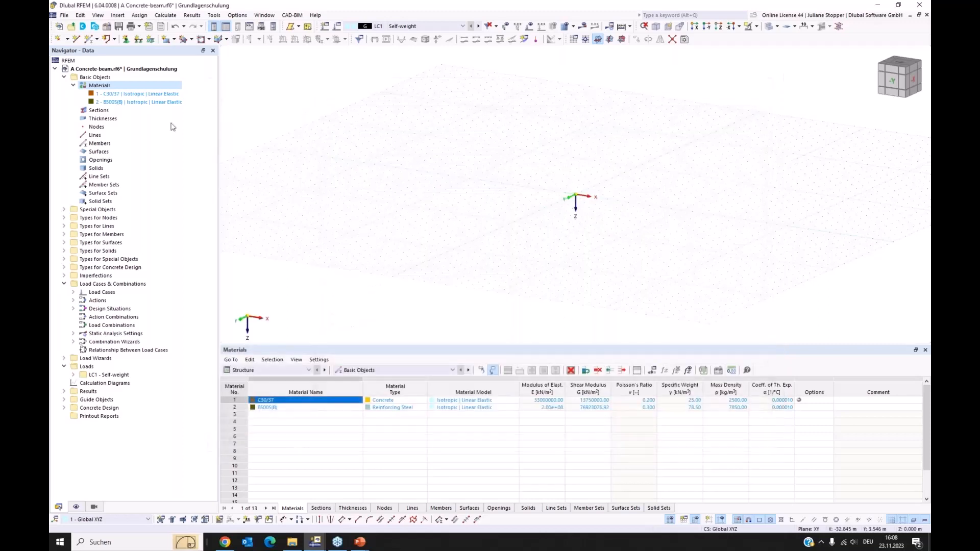
Create a massive rectangular section of C30/37 with width b 300 mm and height h 450 mm, and save it.
right_click(98, 111)
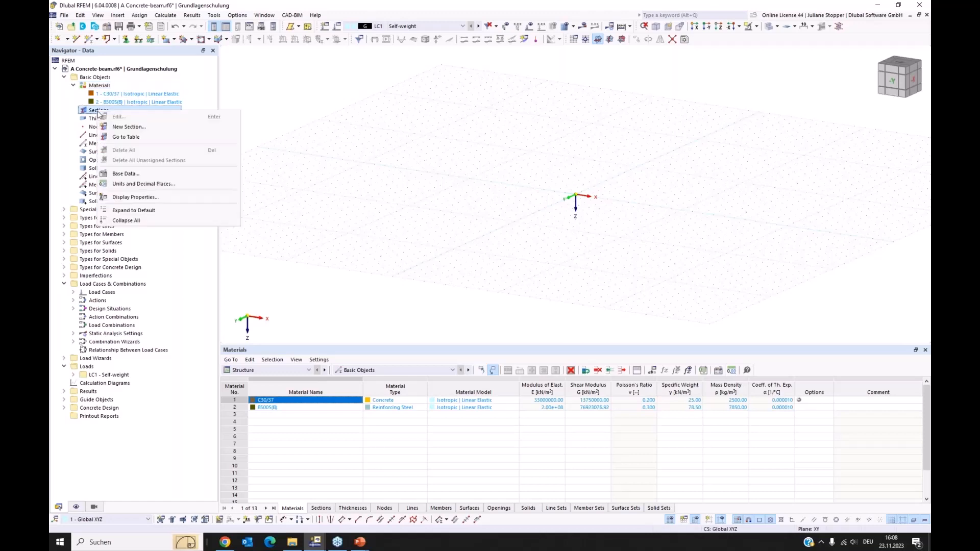
click(126, 128)
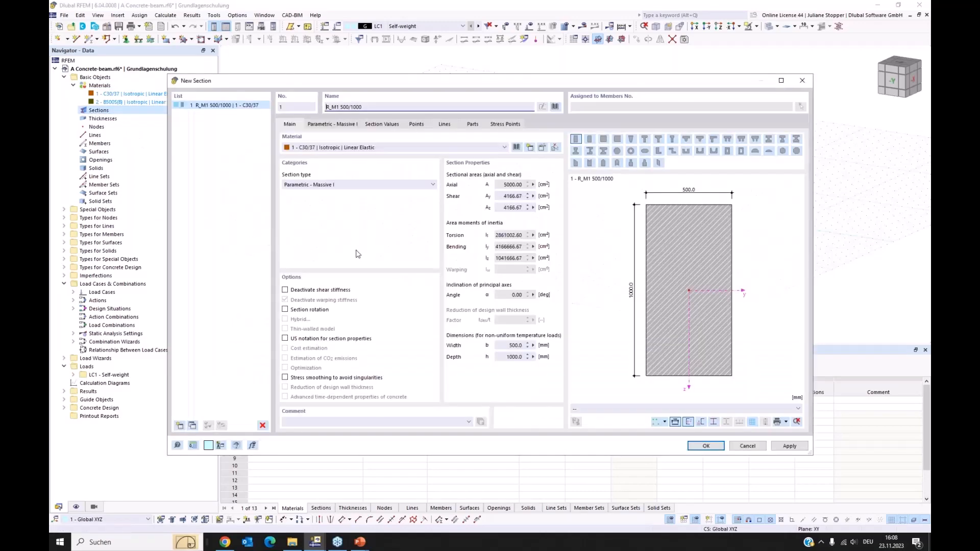
click(555, 108)
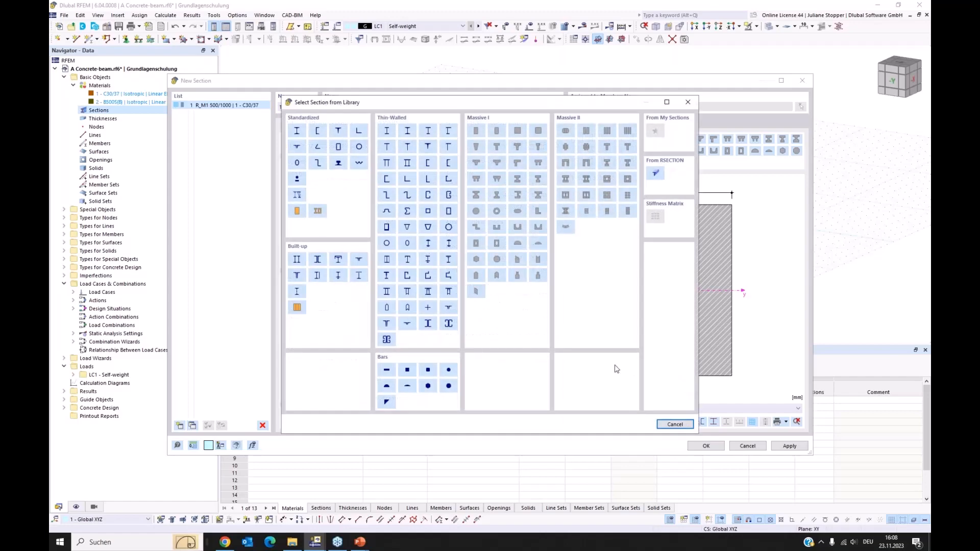
click(675, 425)
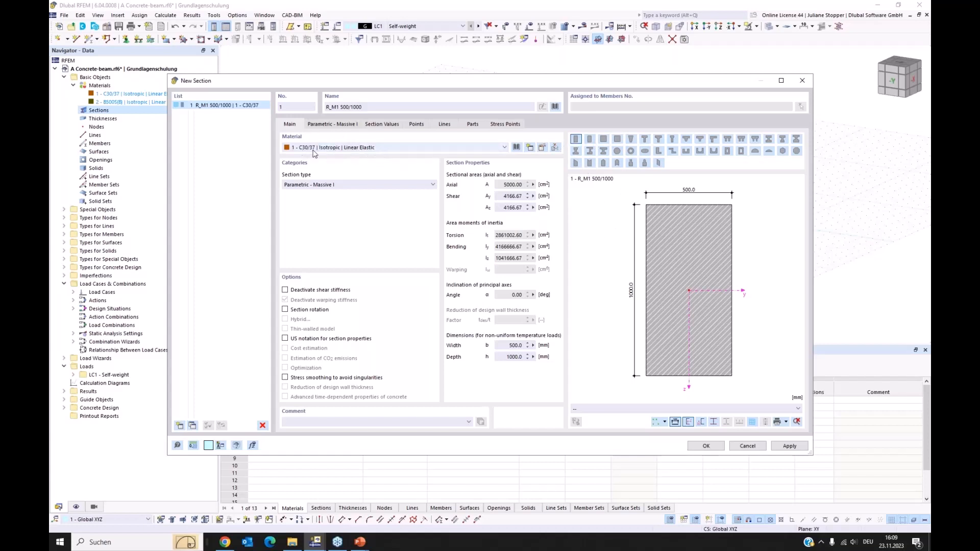
click(331, 124)
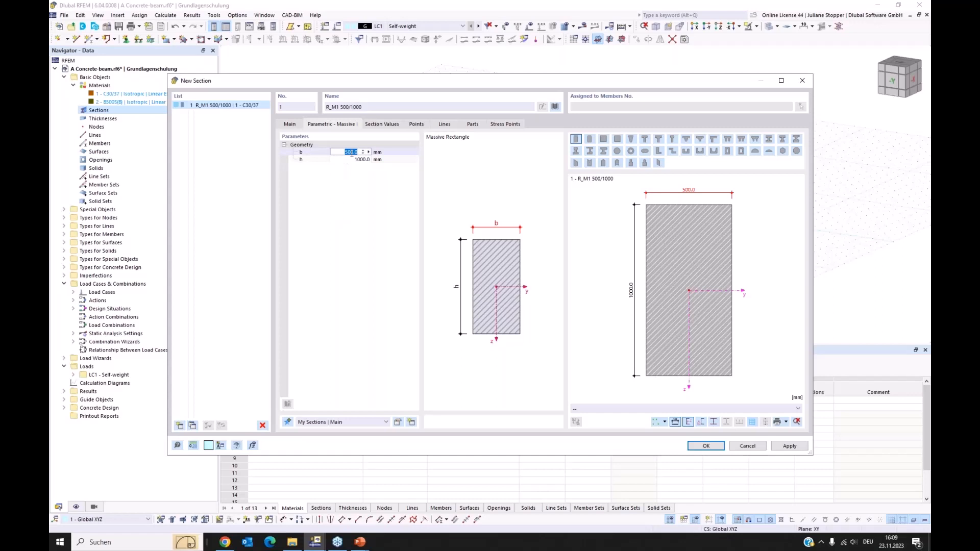
text(300)
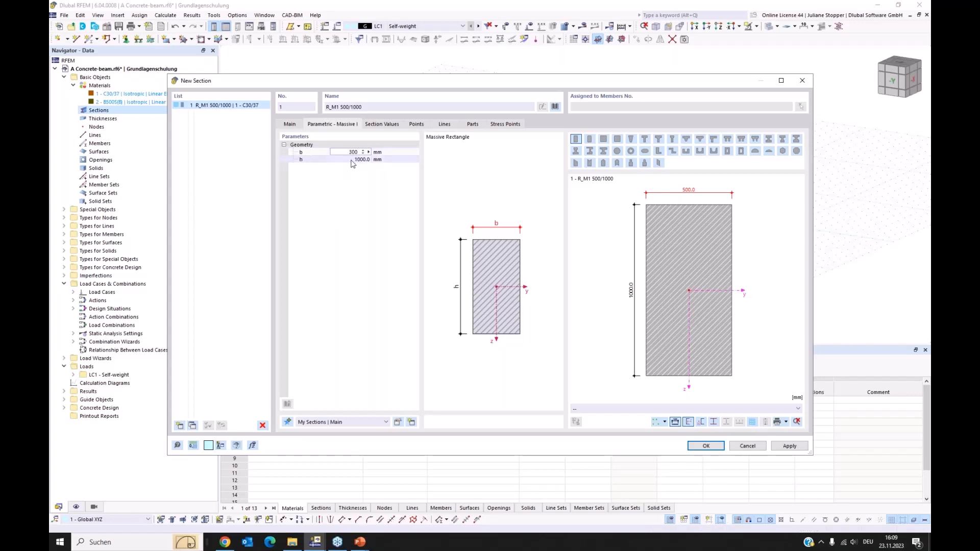
key(Tab)
text(4)
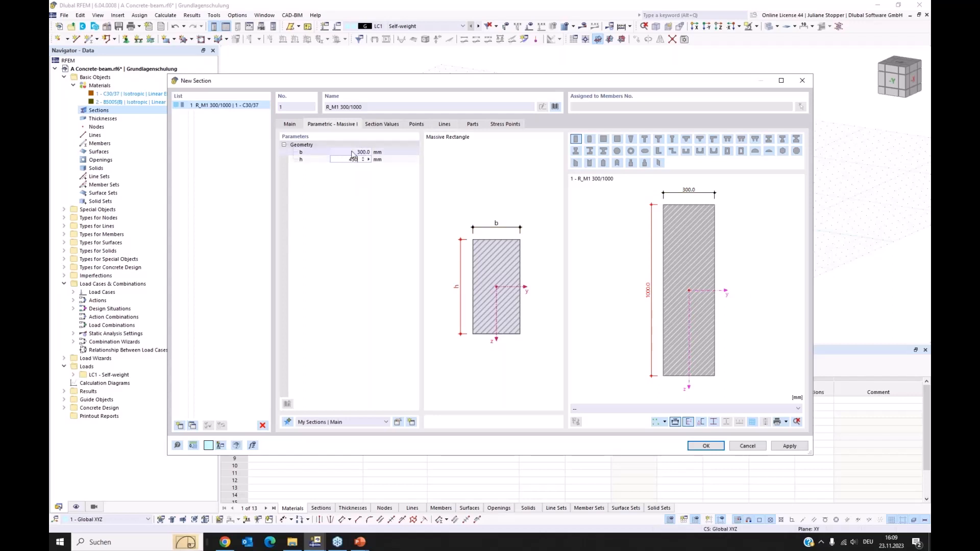
click(374, 270)
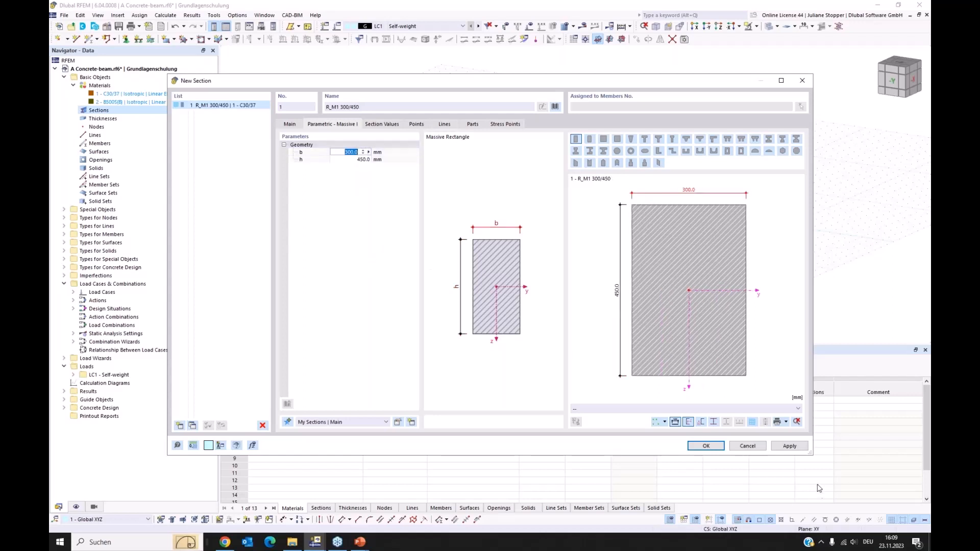
click(790, 447)
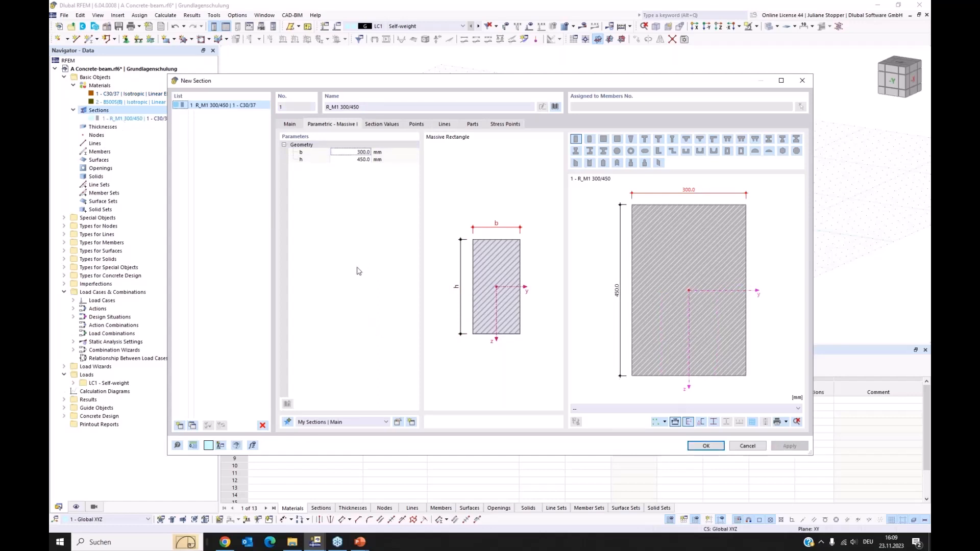
click(705, 445)
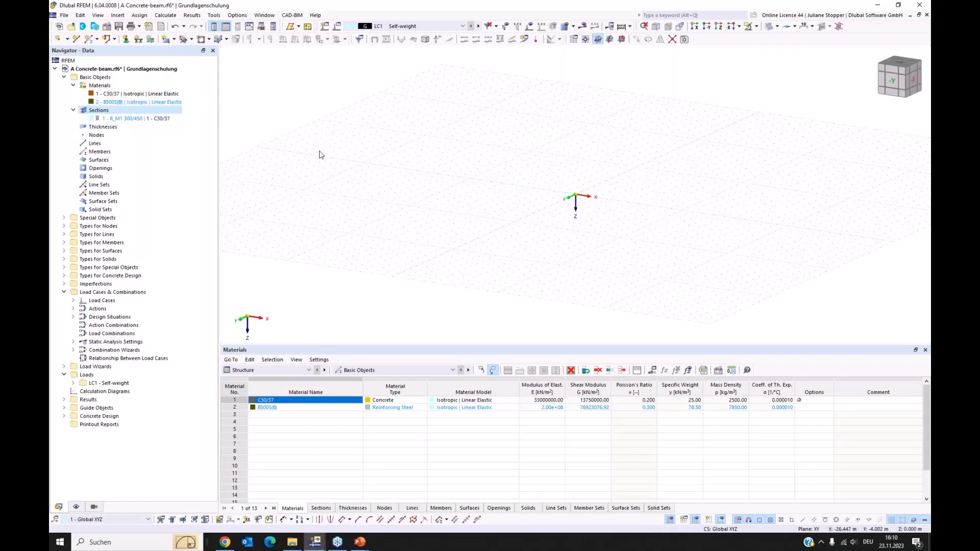
Start a new single member of type Beam with its concrete design properties activated.
middle_drag(466, 159, 397, 150)
ctrl+middle_drag(353, 214, 388, 219)
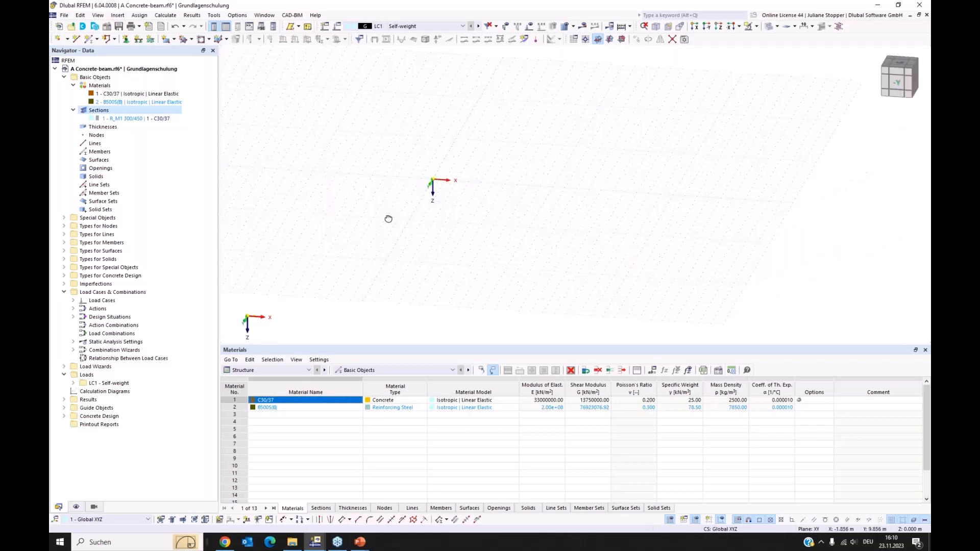
click(89, 40)
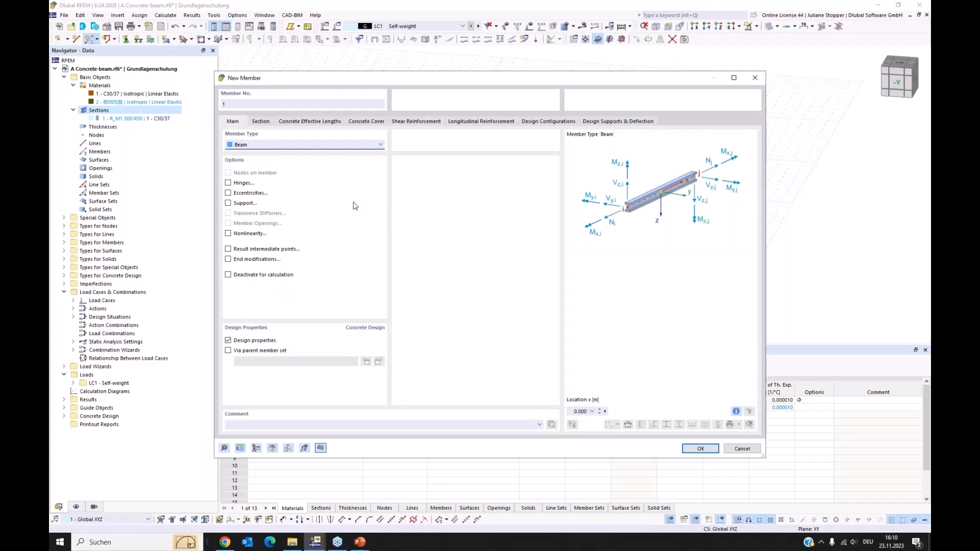
click(268, 148)
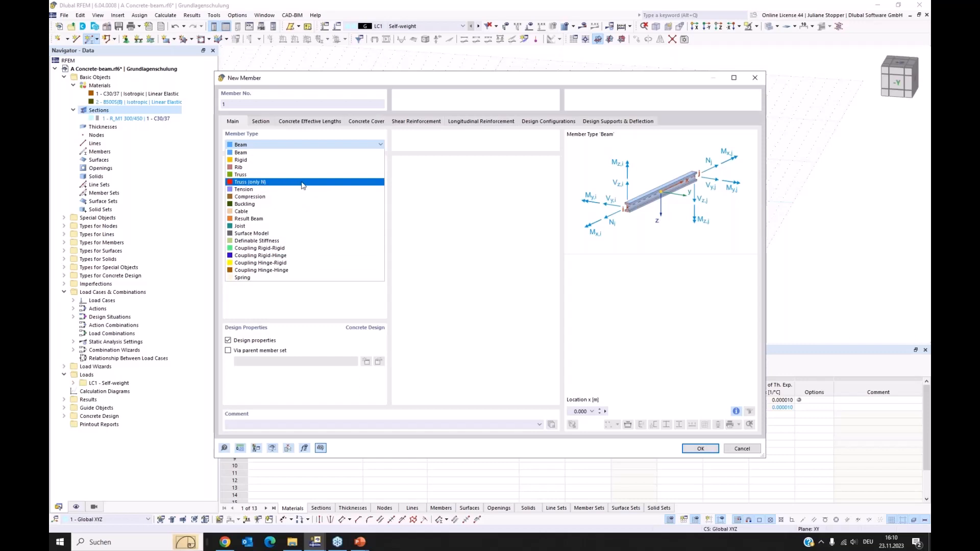
click(441, 185)
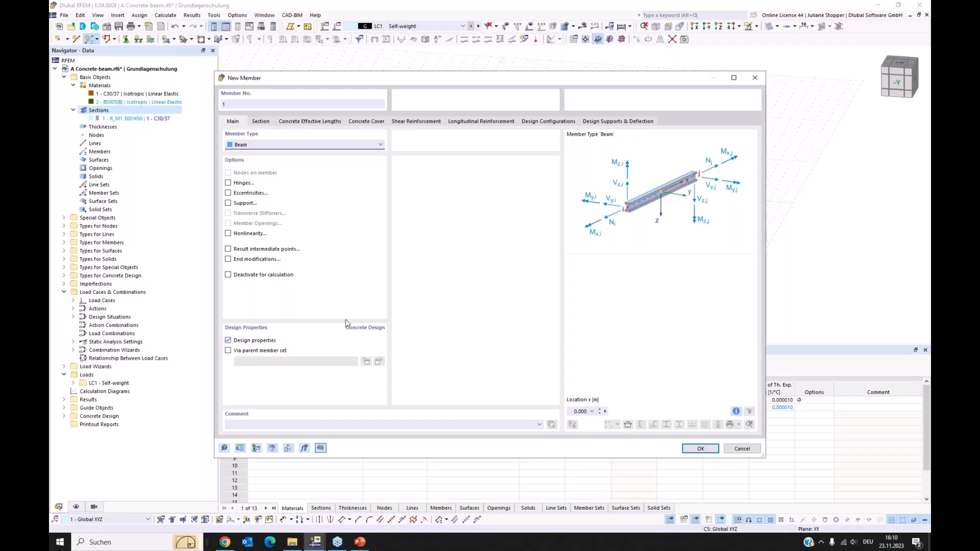
click(228, 341)
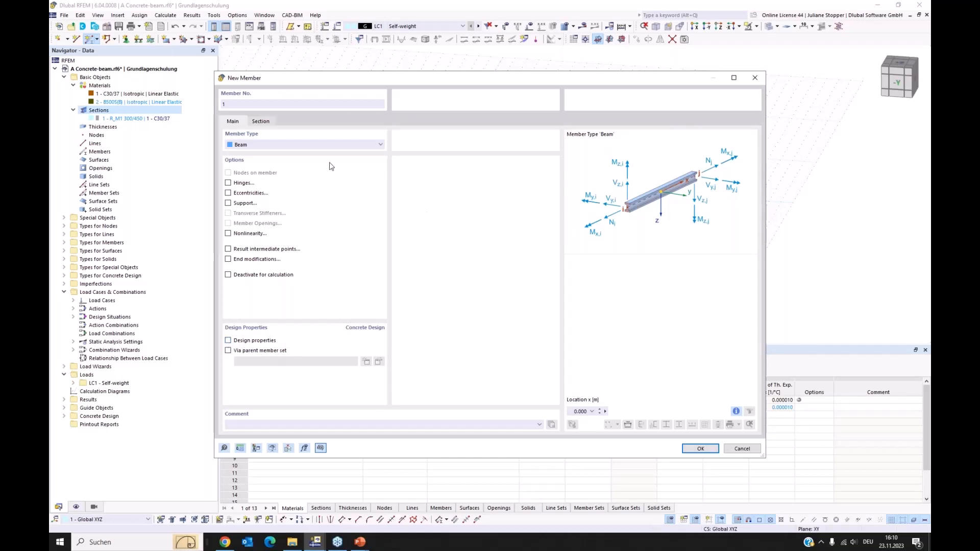
click(228, 341)
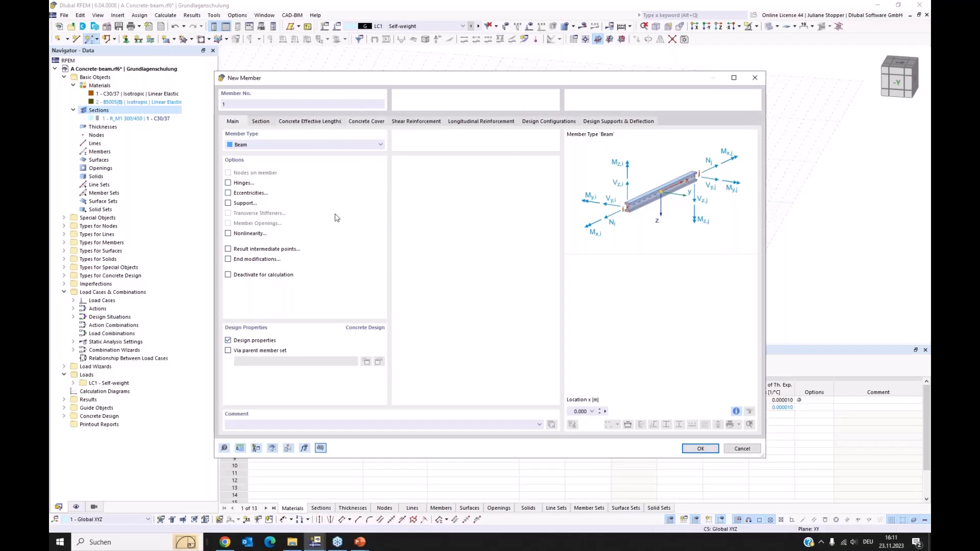
Assign the R_M1 300/450 section in C30/37 at the start of the member.
click(261, 122)
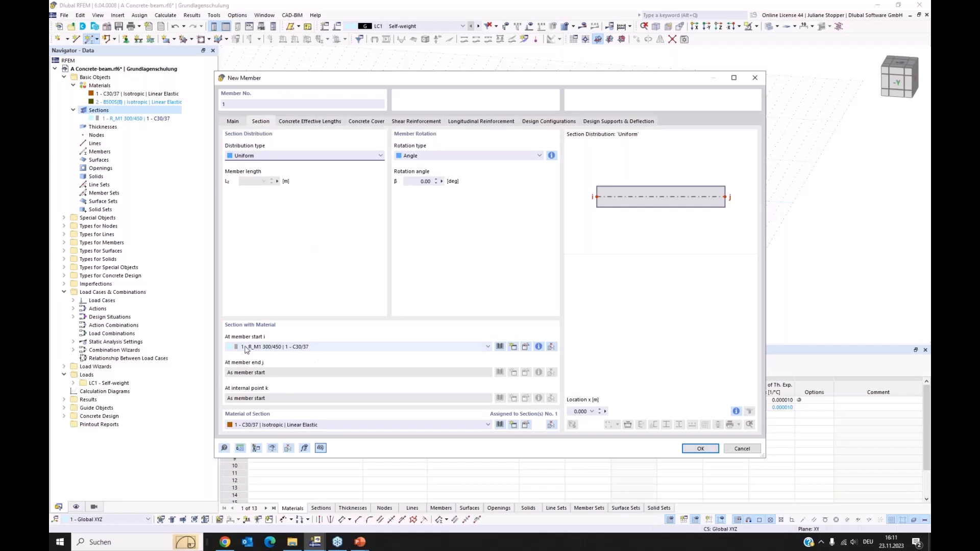
click(322, 348)
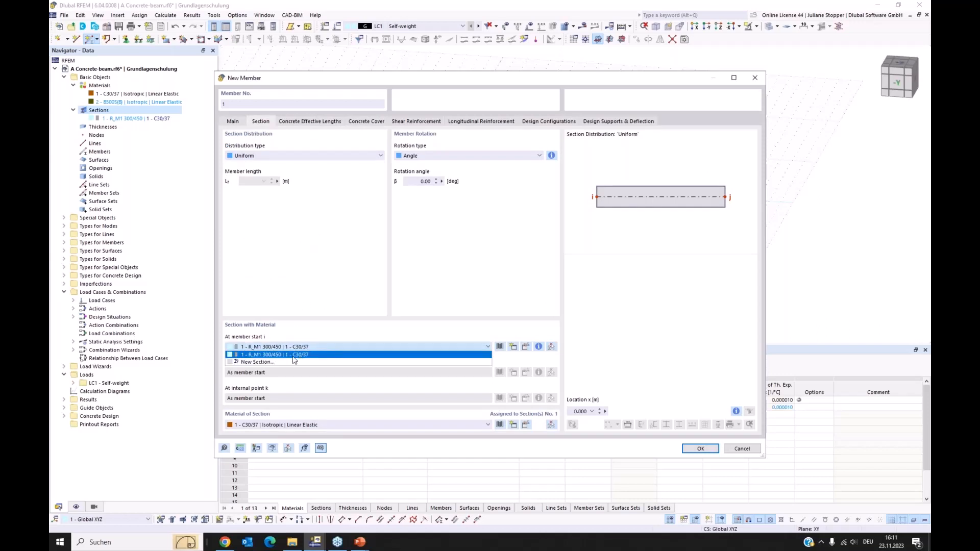
click(303, 358)
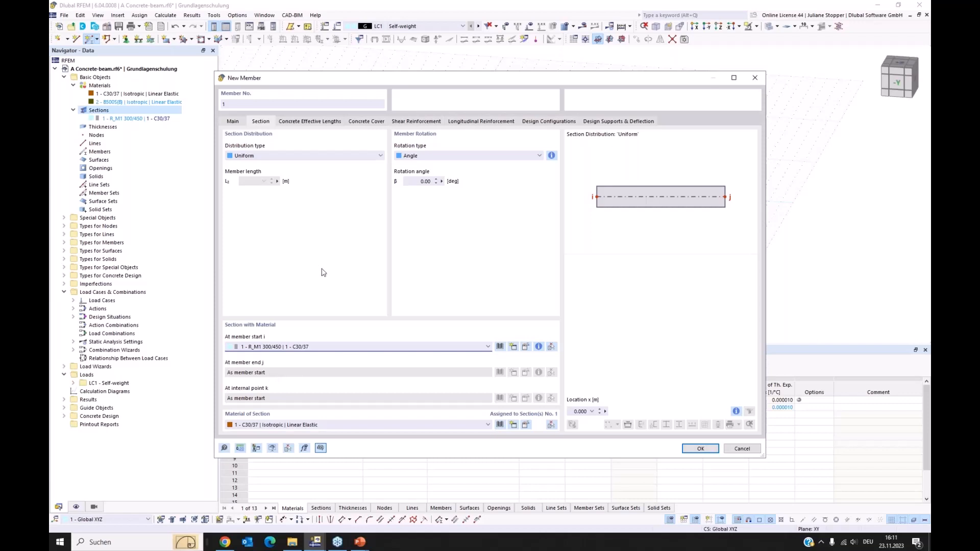
Try the Linear section distribution for the member and return it to Uniform.
click(302, 156)
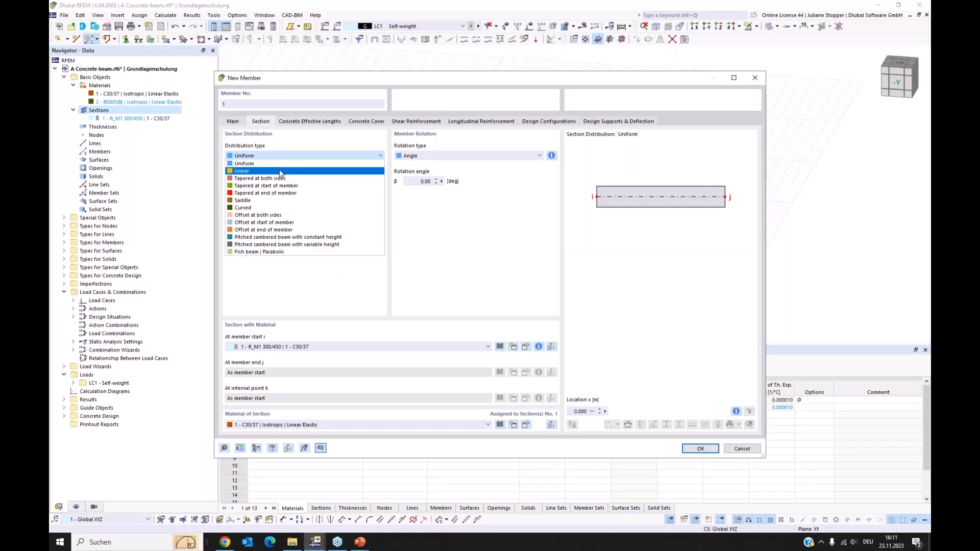
click(283, 171)
click(291, 161)
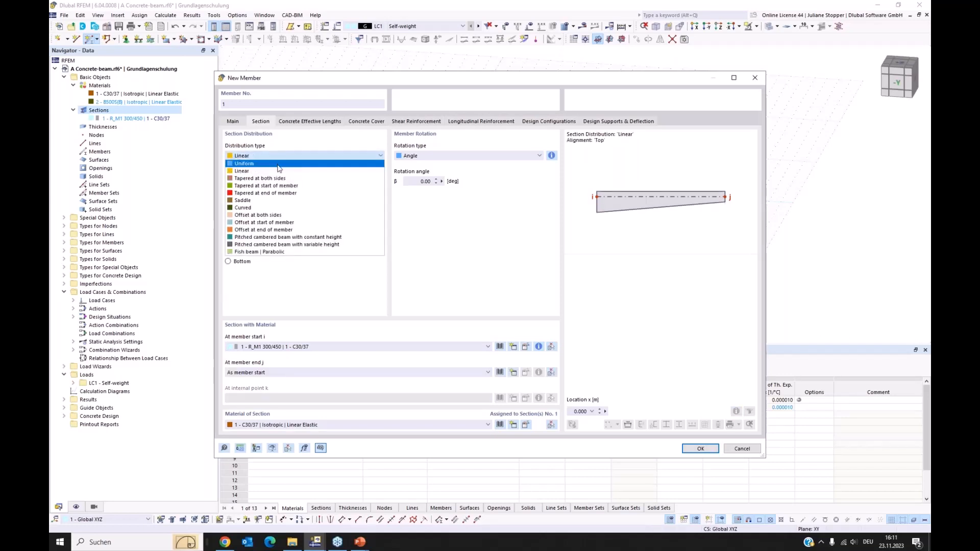
click(281, 164)
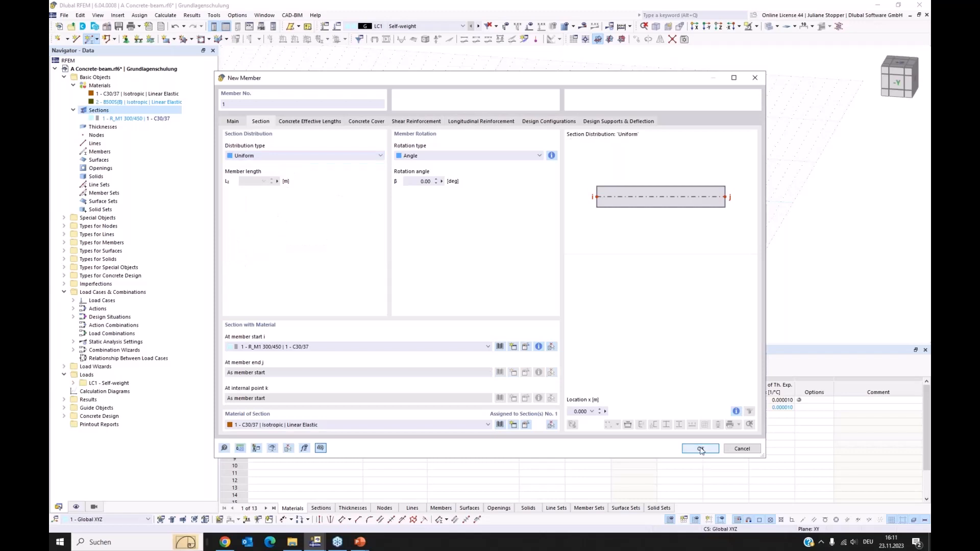
Place the beam member along the X axis from the origin to X = 8 m and end member creation.
click(701, 449)
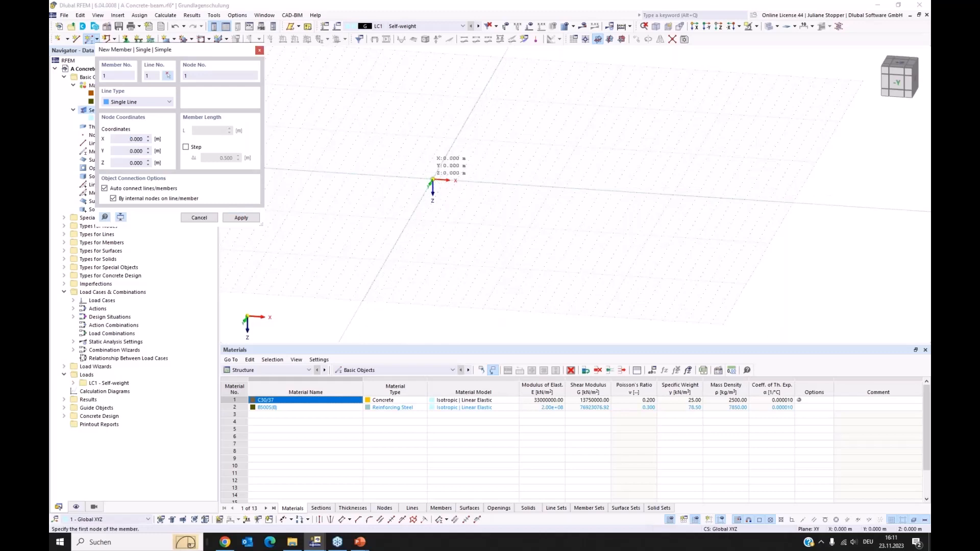
click(433, 179)
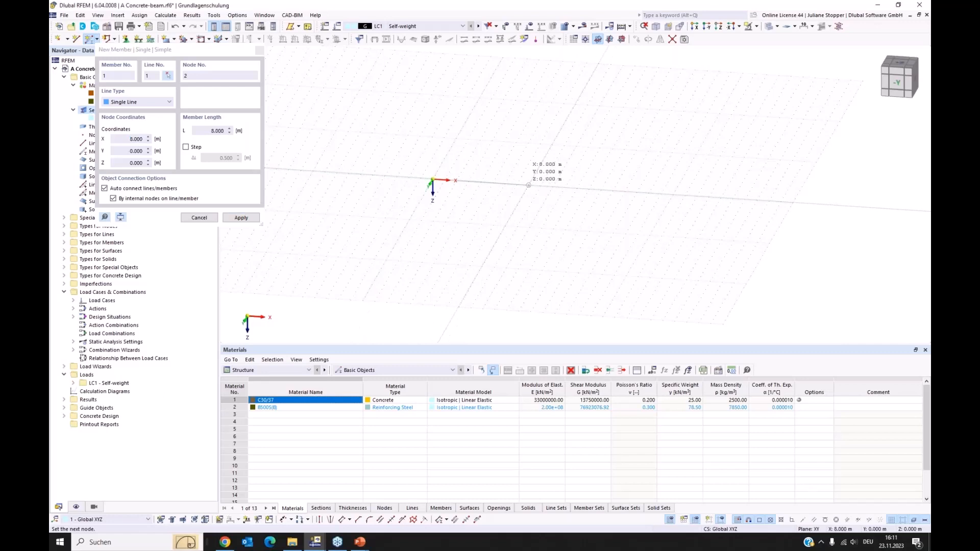
click(528, 185)
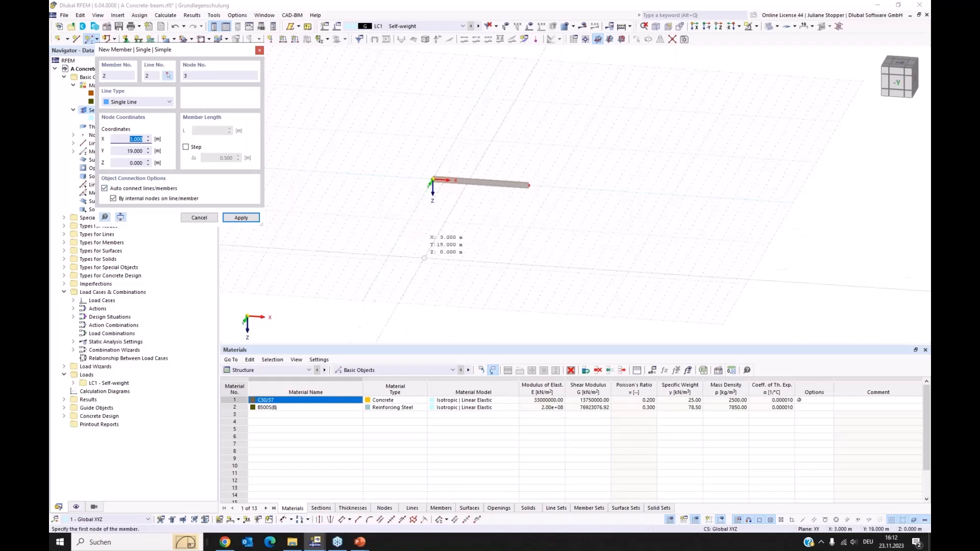
key(Escape)
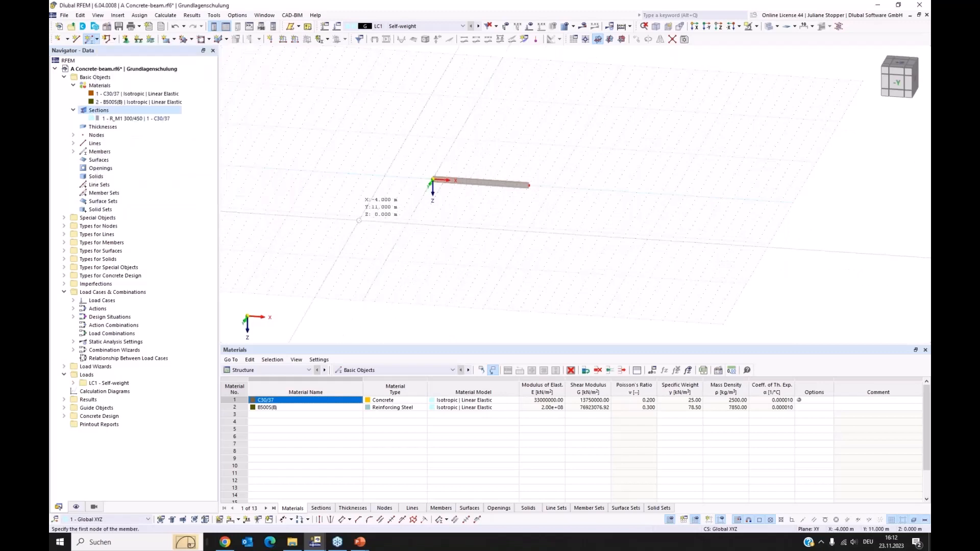
key(Escape)
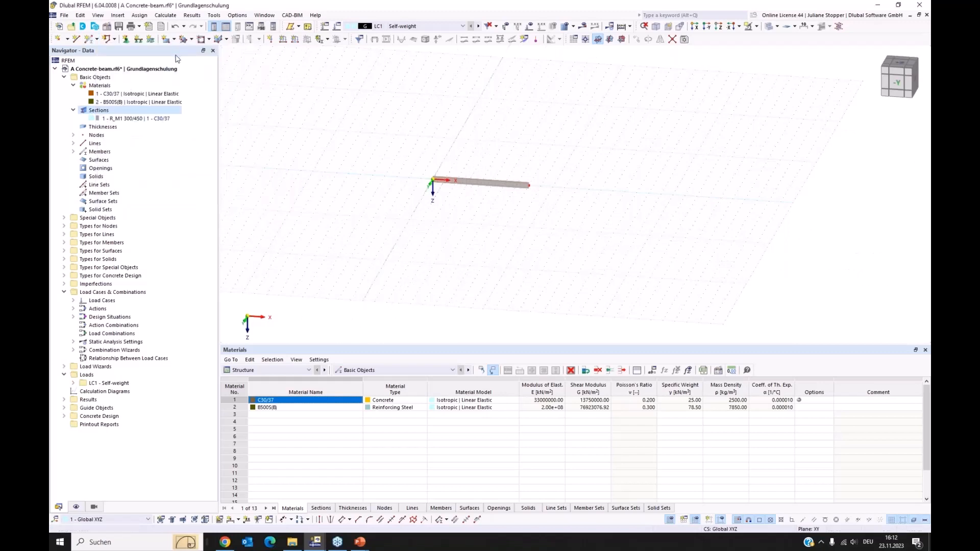
Get a closer look at the beam and display the model as a wireframe.
middle_drag(430, 219, 405, 236)
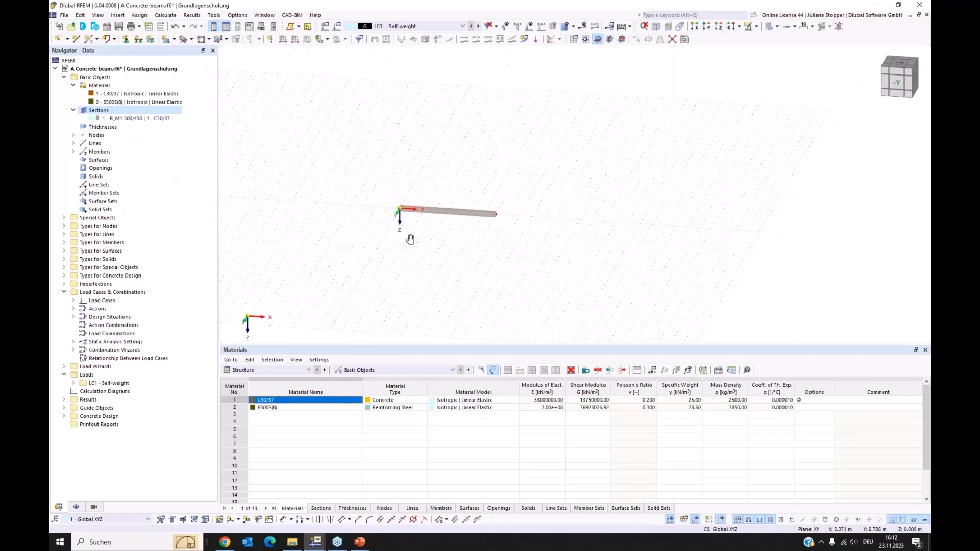
scroll(464, 234, up, 6)
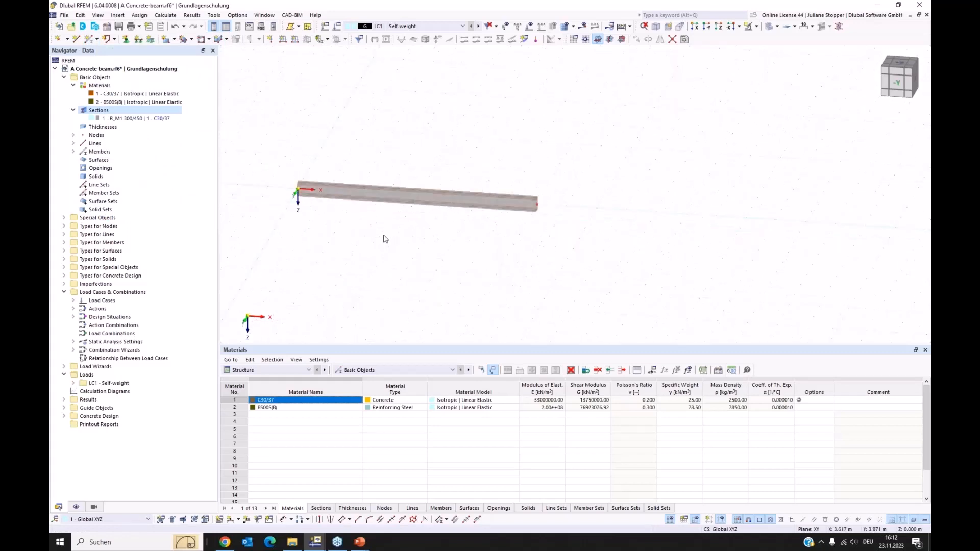
middle_drag(382, 237, 420, 261)
scroll(406, 229, up, 1)
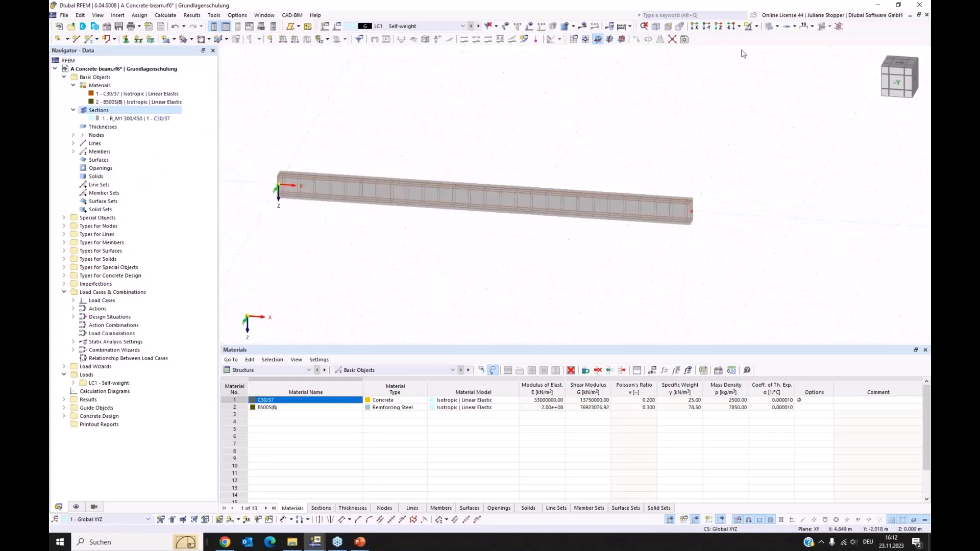
click(769, 27)
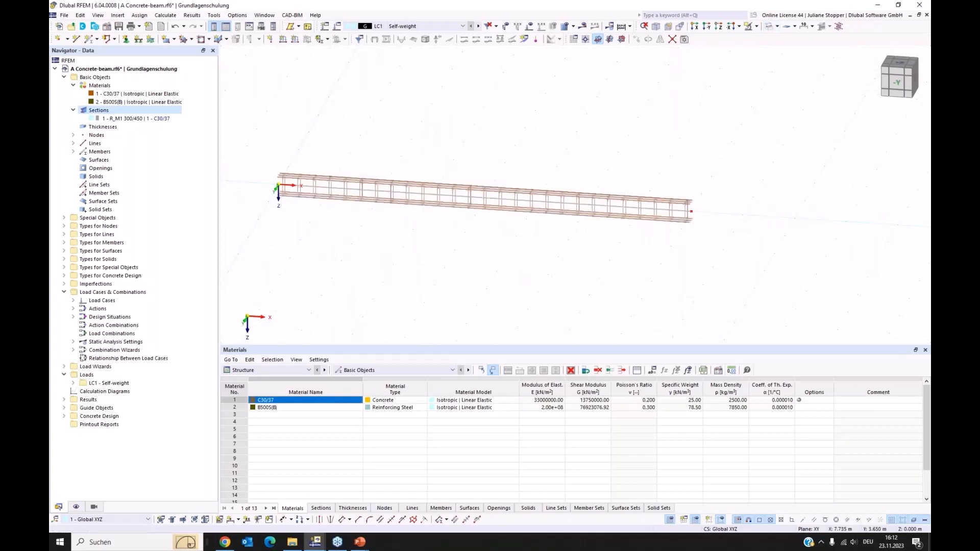
ctrl+middle_drag(635, 277, 607, 283)
Show the beam as a solid model for comparison and return to the wireframe display.
click(778, 27)
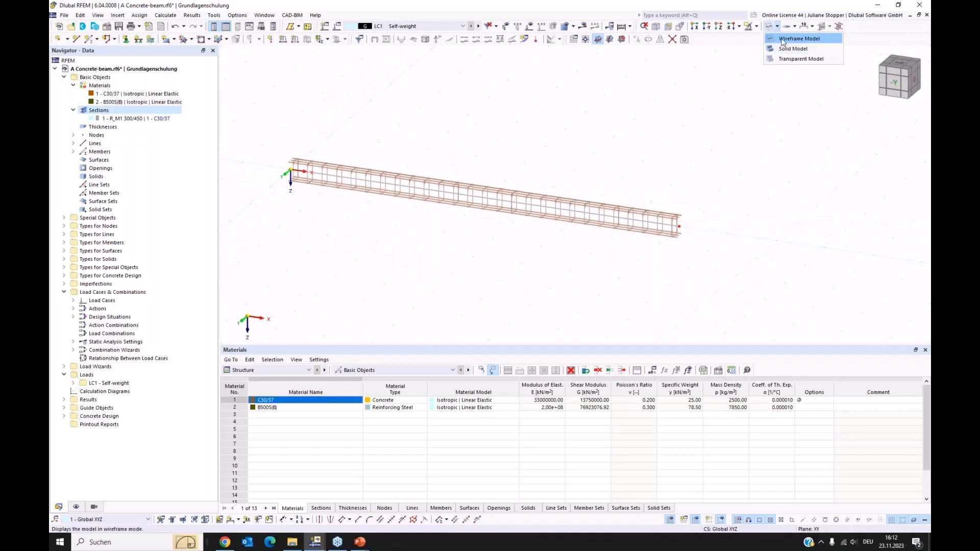
click(770, 49)
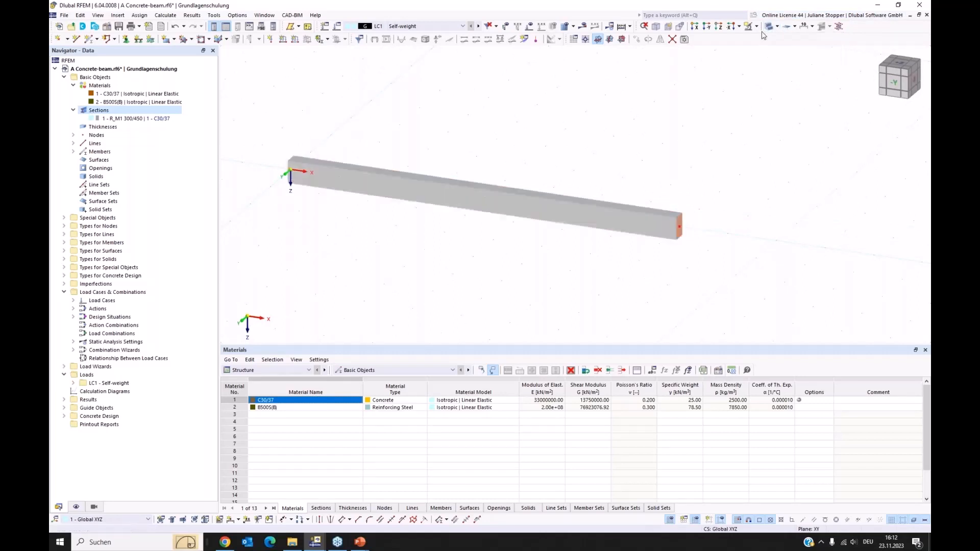
click(777, 27)
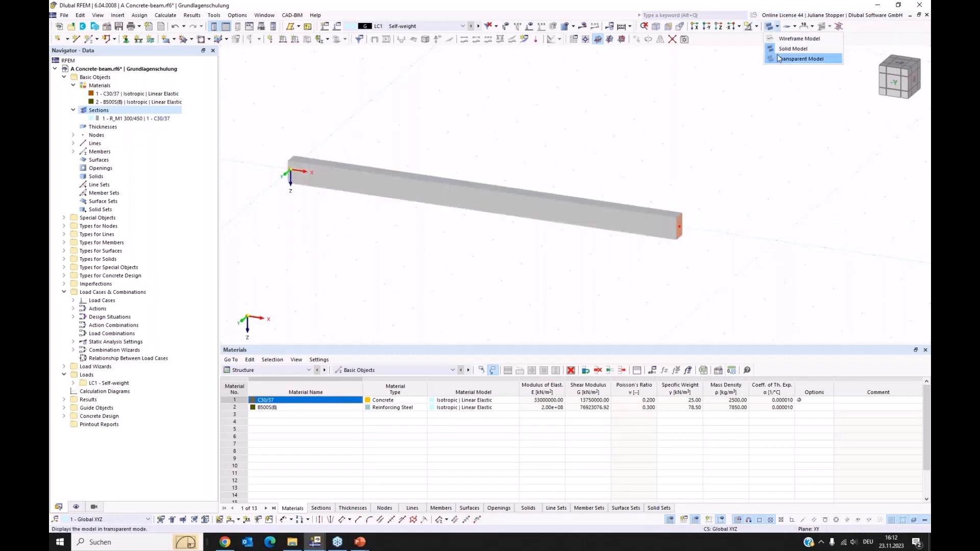
click(771, 40)
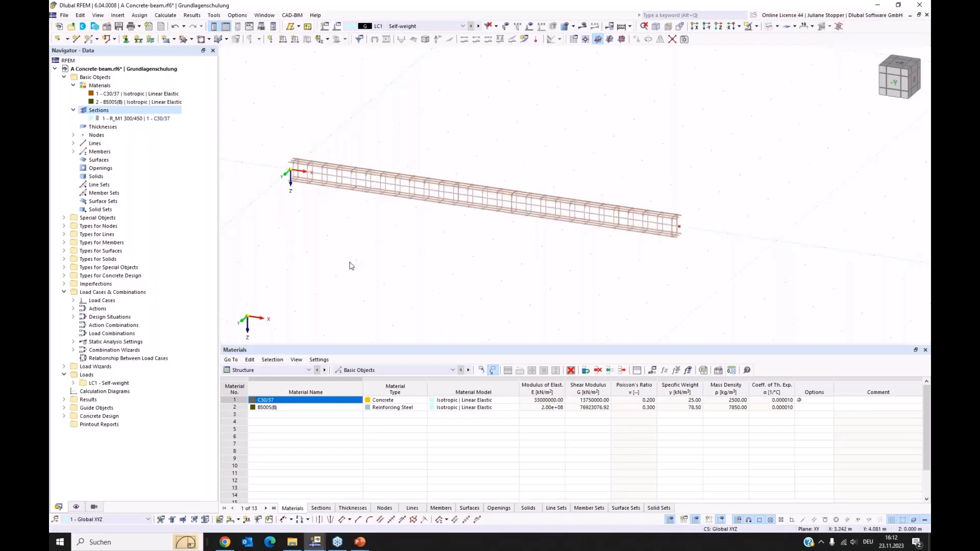
Assign a Fixed nodal support to the beam's start node at the origin.
ctrl+middle_drag(351, 264, 414, 264)
drag(261, 174, 283, 193)
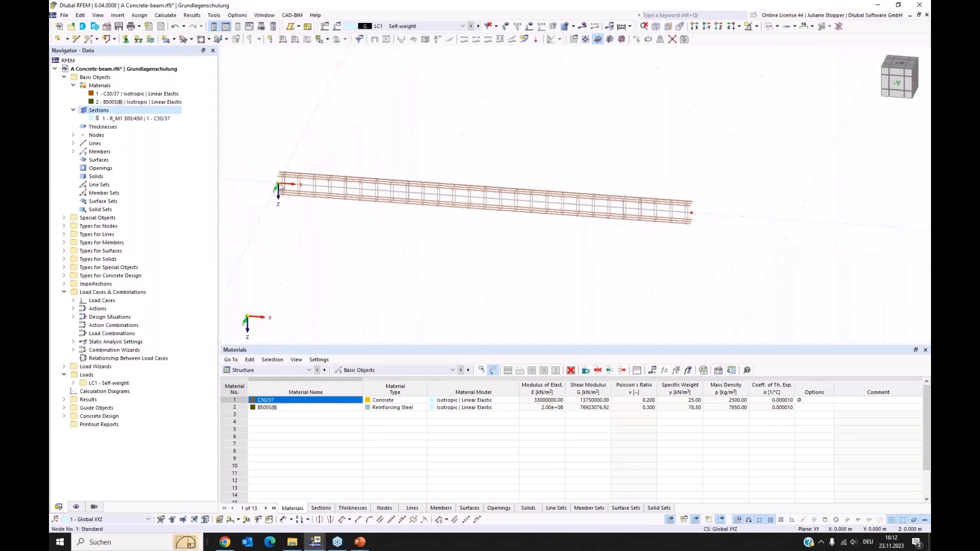
right_click(280, 187)
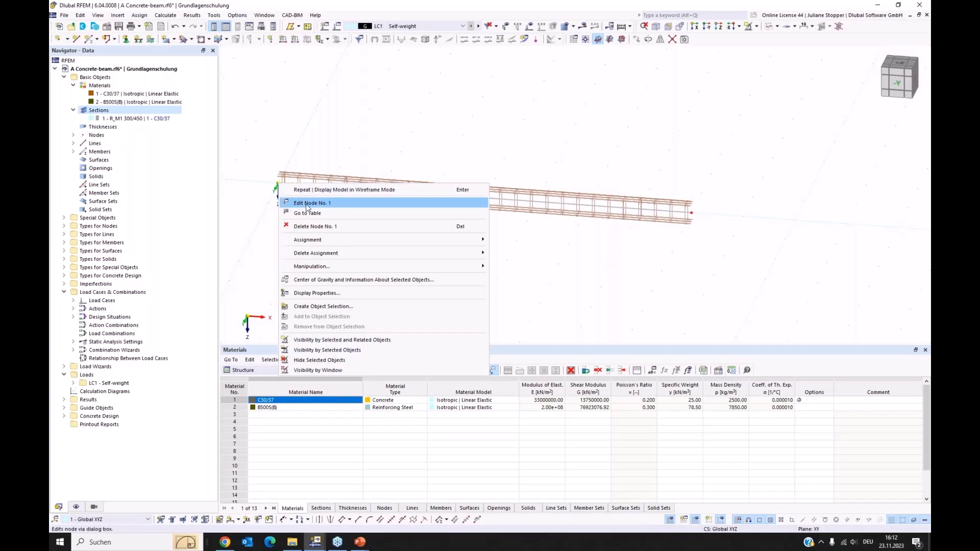
click(341, 205)
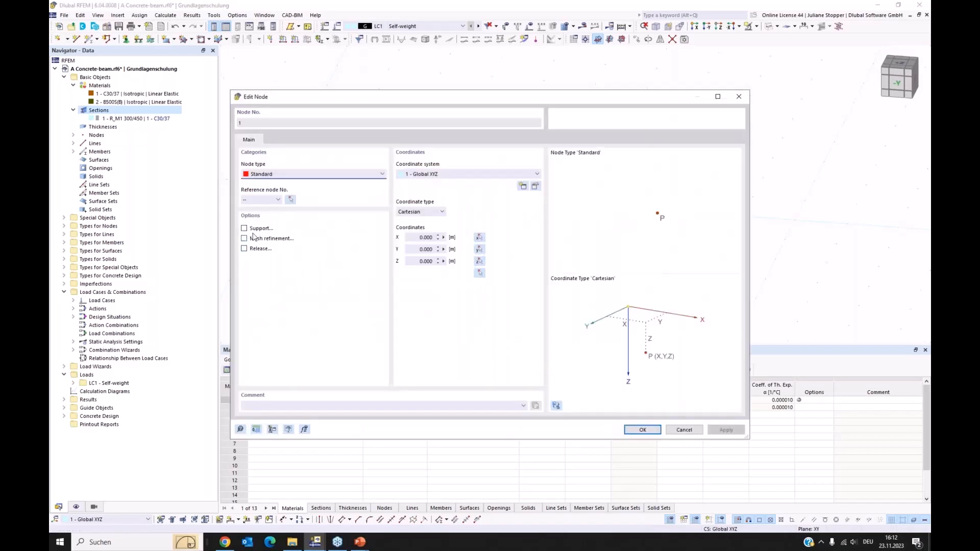
click(244, 229)
click(277, 140)
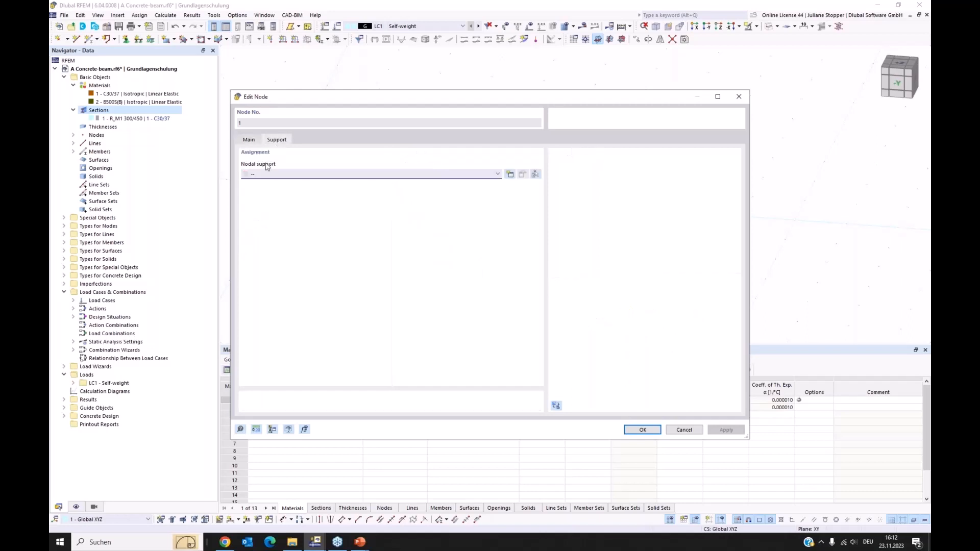
click(337, 174)
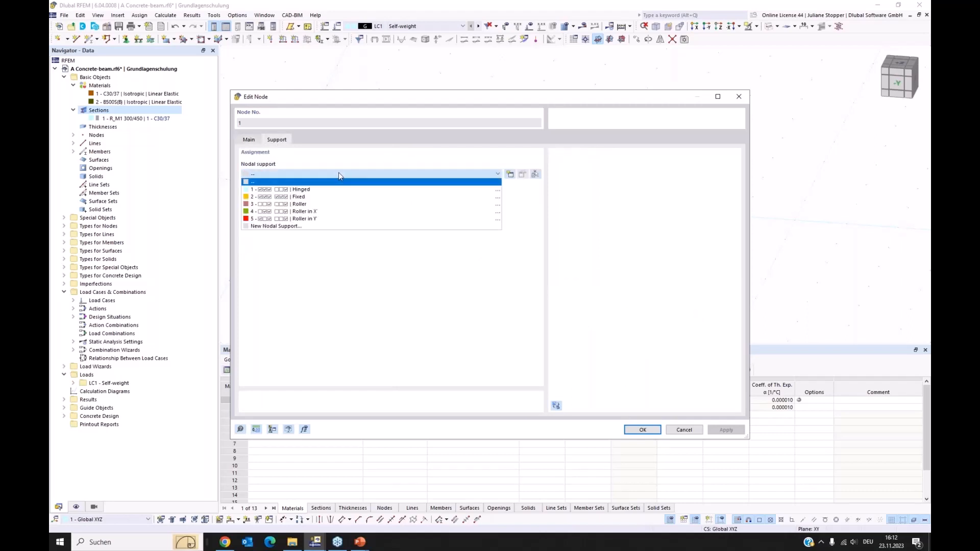
click(287, 198)
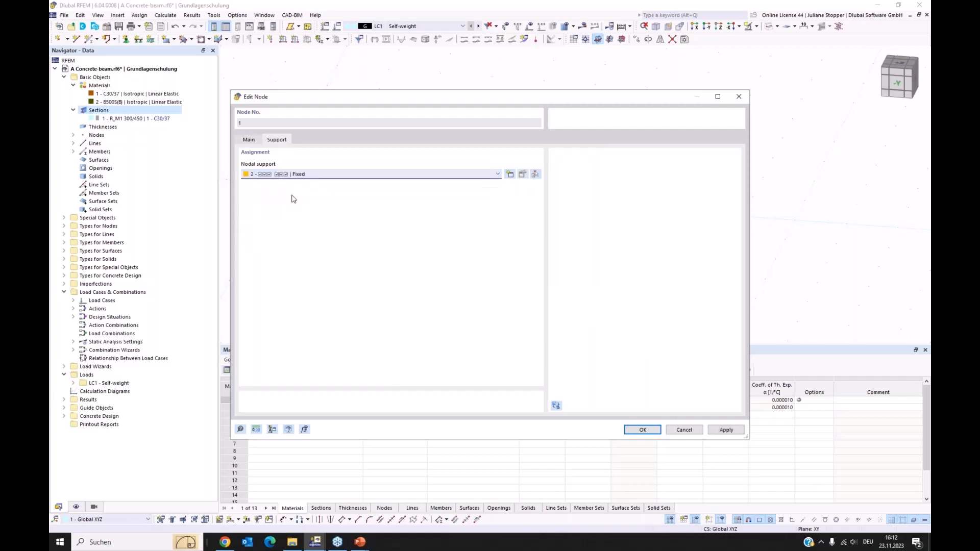
click(633, 430)
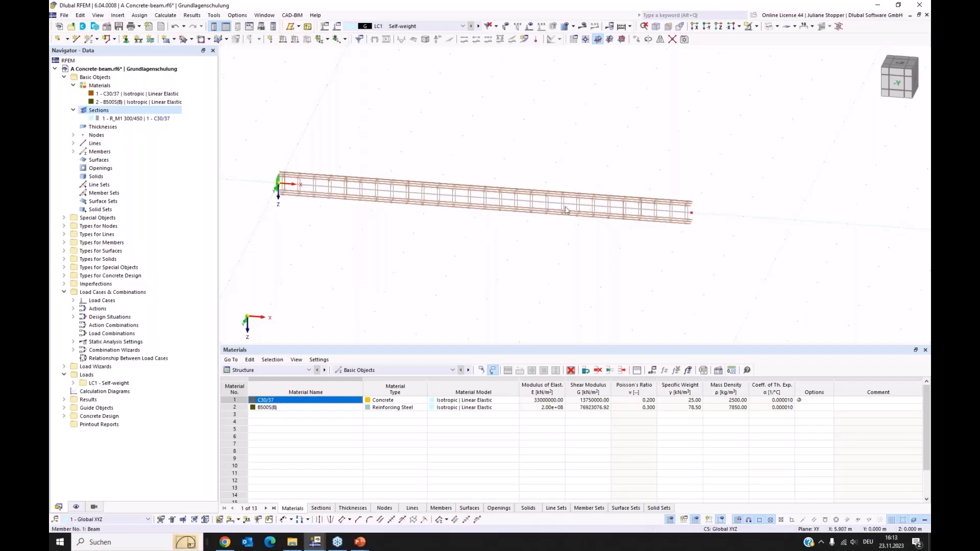
Create an On Member node 6 m from the beam's start without dividing the member.
click(537, 204)
right_click(537, 205)
mouse_move(562, 233)
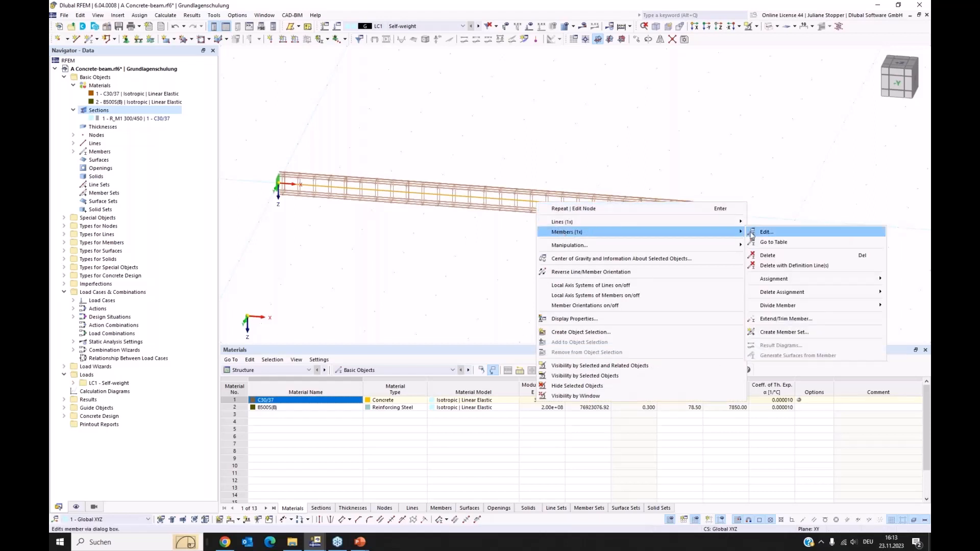
mouse_move(774, 308)
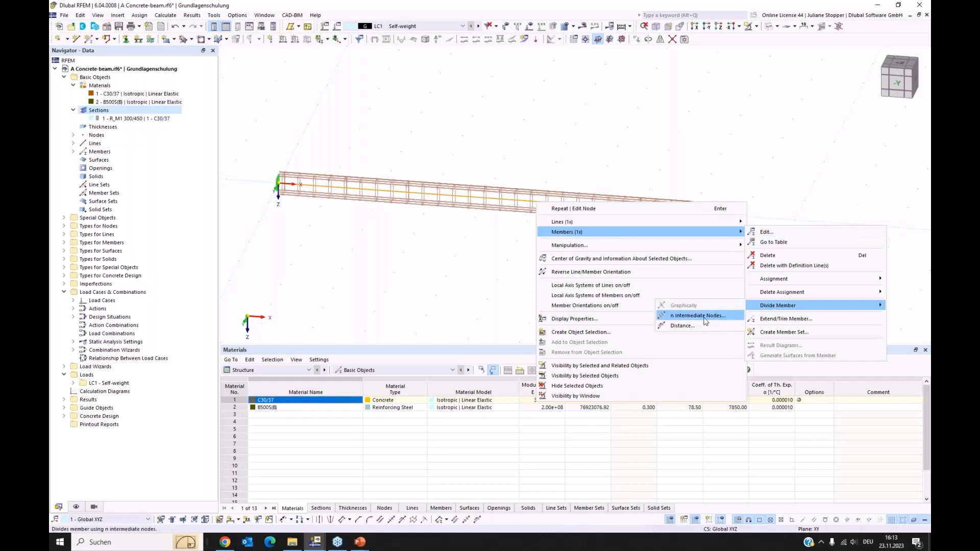
click(683, 327)
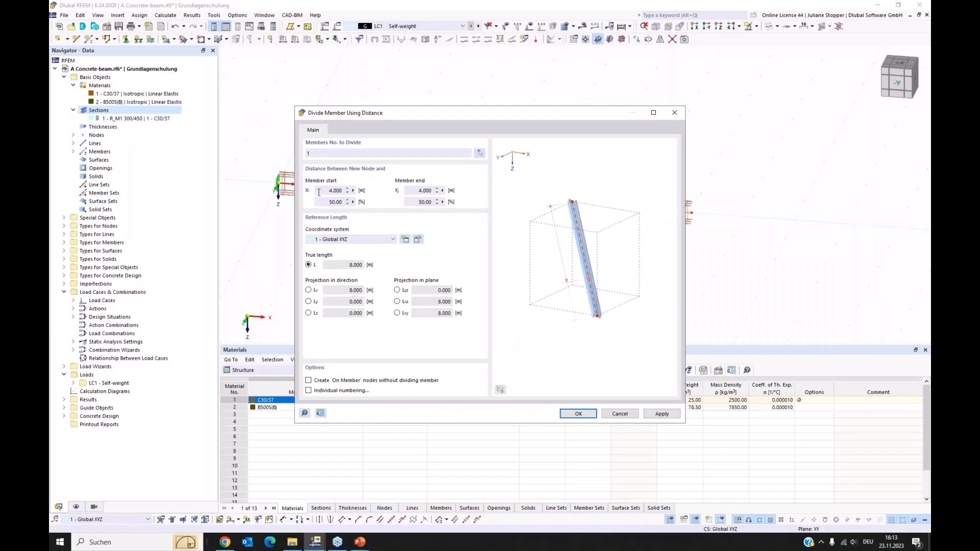
drag(318, 193, 372, 192)
text(6)
click(413, 190)
click(309, 381)
click(573, 415)
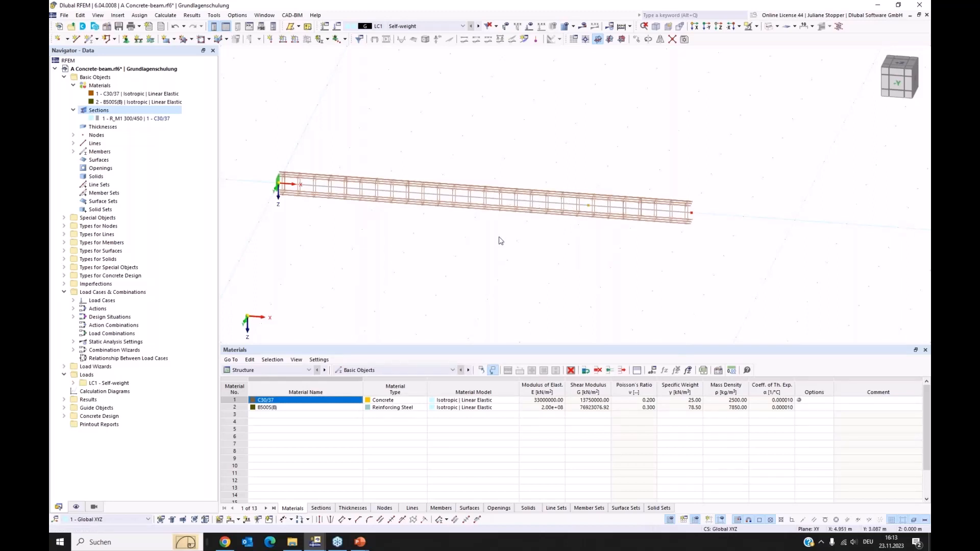
Activate a support on the intermediate node at X = 6 m and choose the Roller in X type.
right_click(588, 207)
click(602, 210)
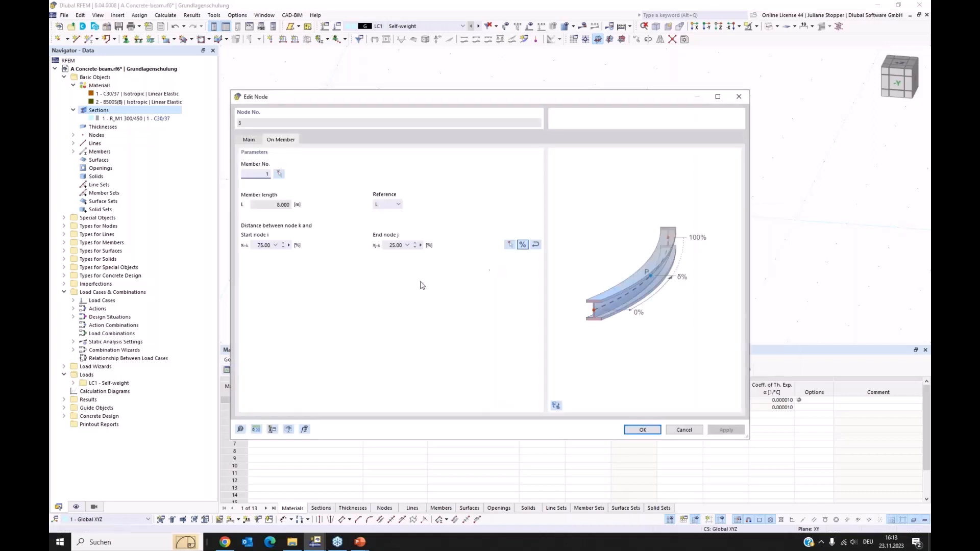
click(251, 140)
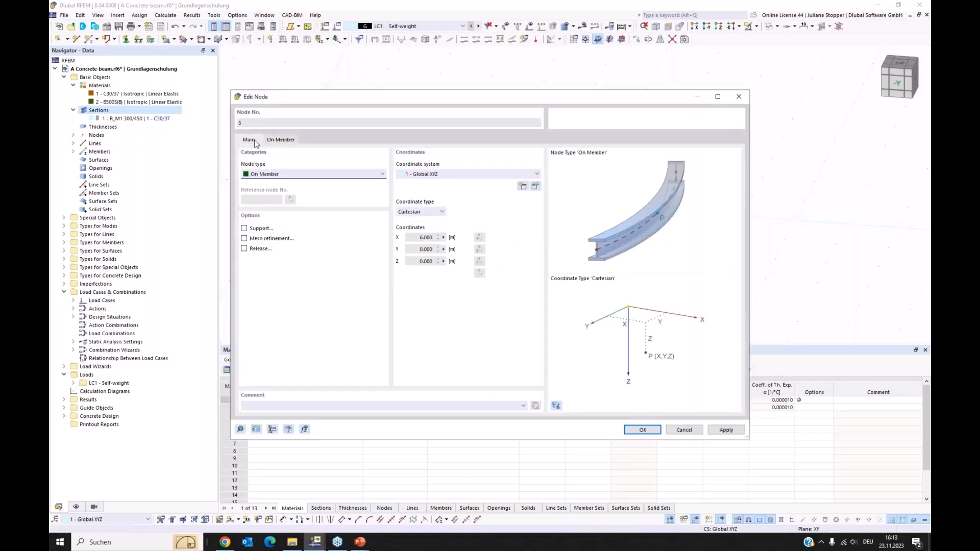
click(244, 228)
click(313, 140)
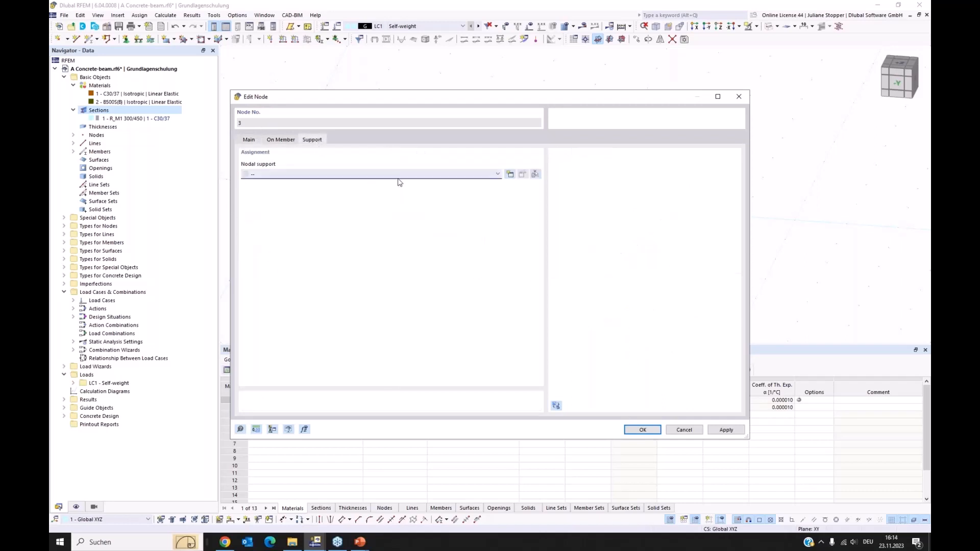
click(498, 174)
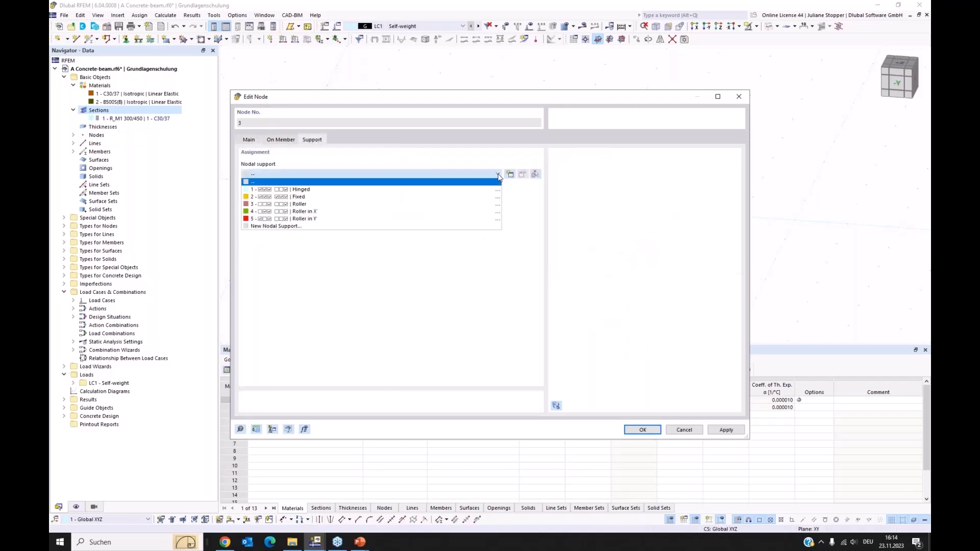
click(314, 212)
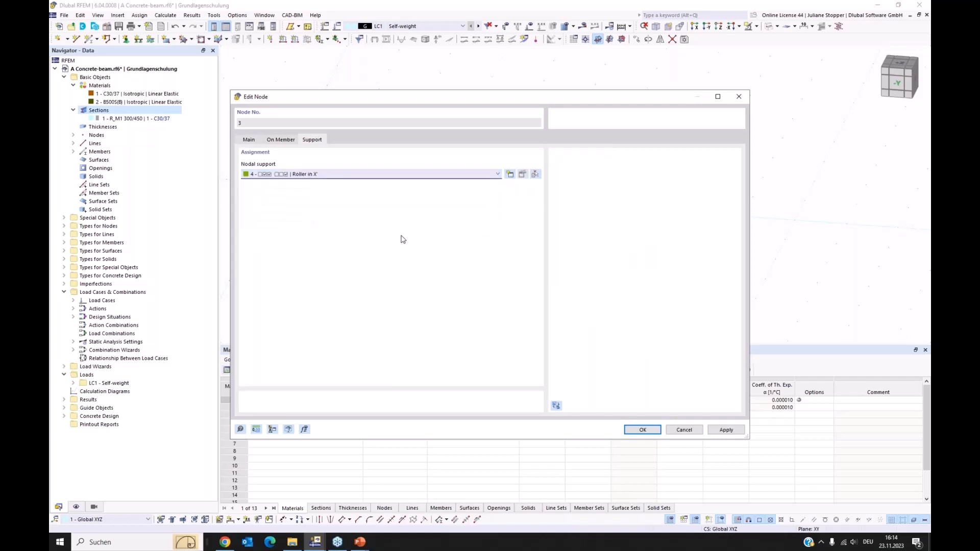
Restrain the rotation about X in the Roller in X support's conditions and accept the support for the intermediate node.
click(524, 176)
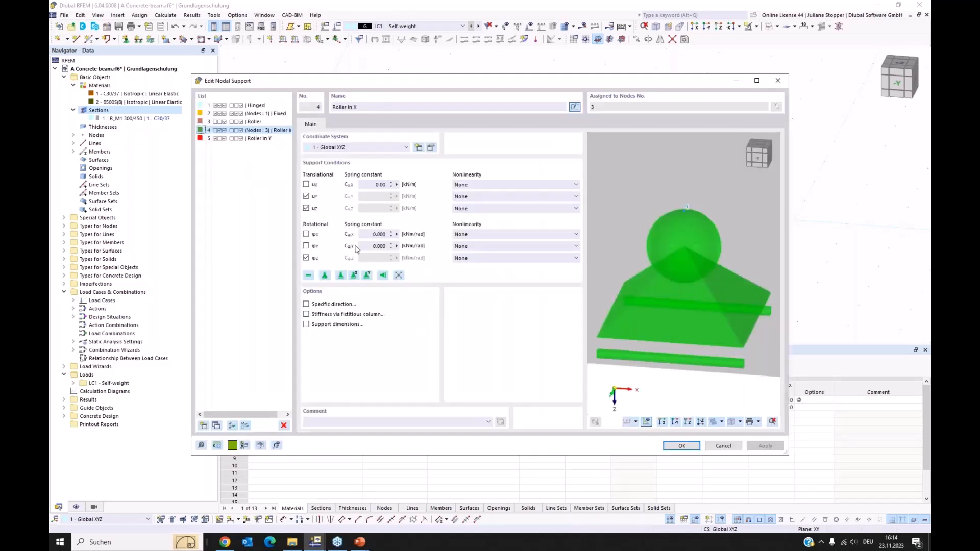
click(306, 235)
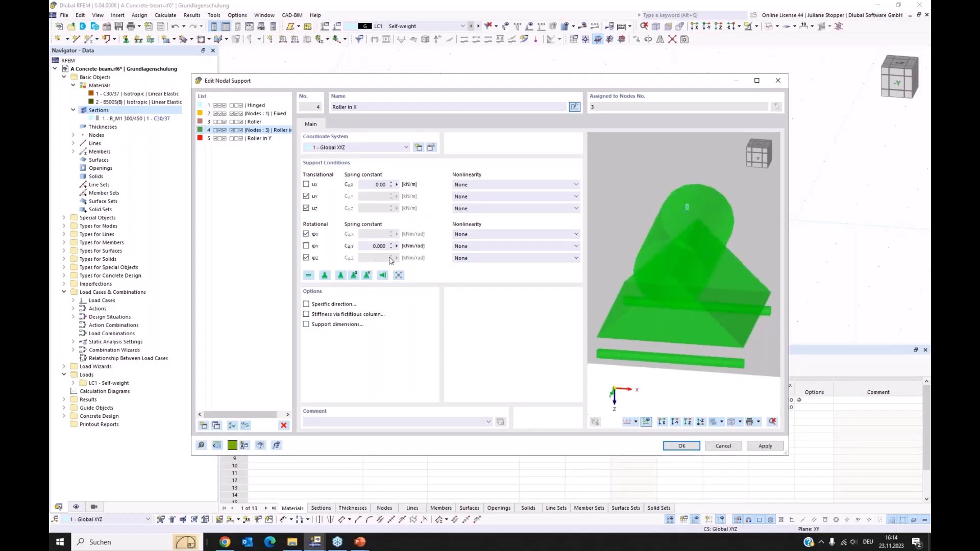
click(682, 446)
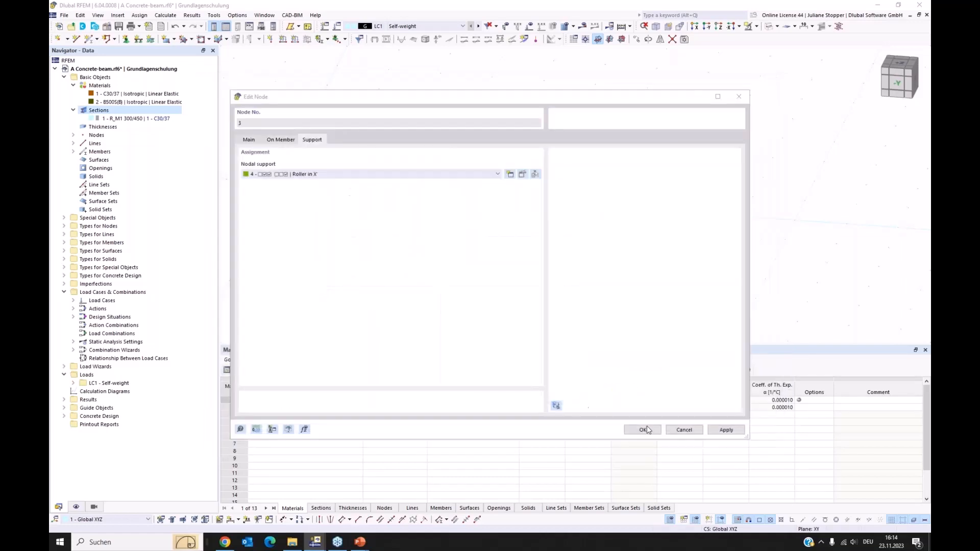
click(643, 430)
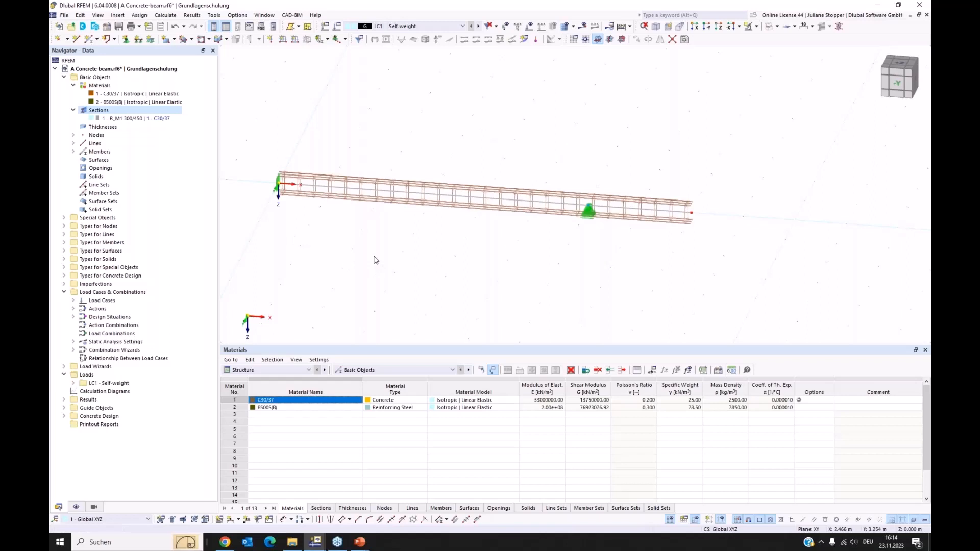
Create load case LC2 named "Live Load - field 1" with action category Imposed loads - category B: office areas.
click(64, 78)
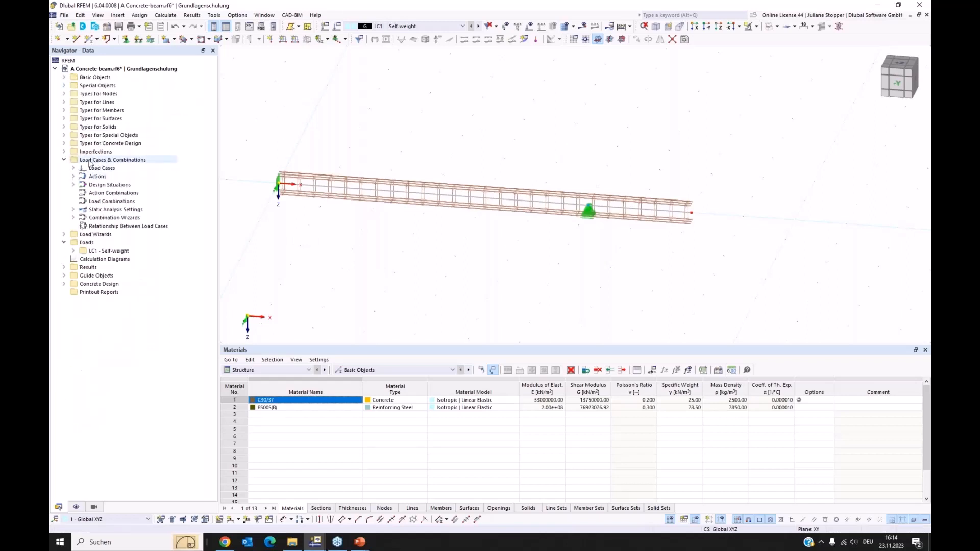
click(92, 162)
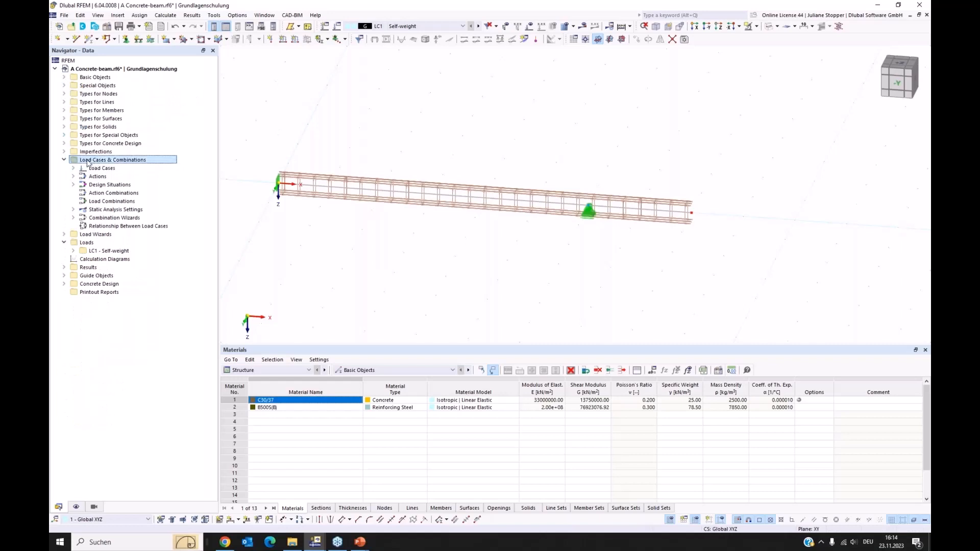
double_click(88, 161)
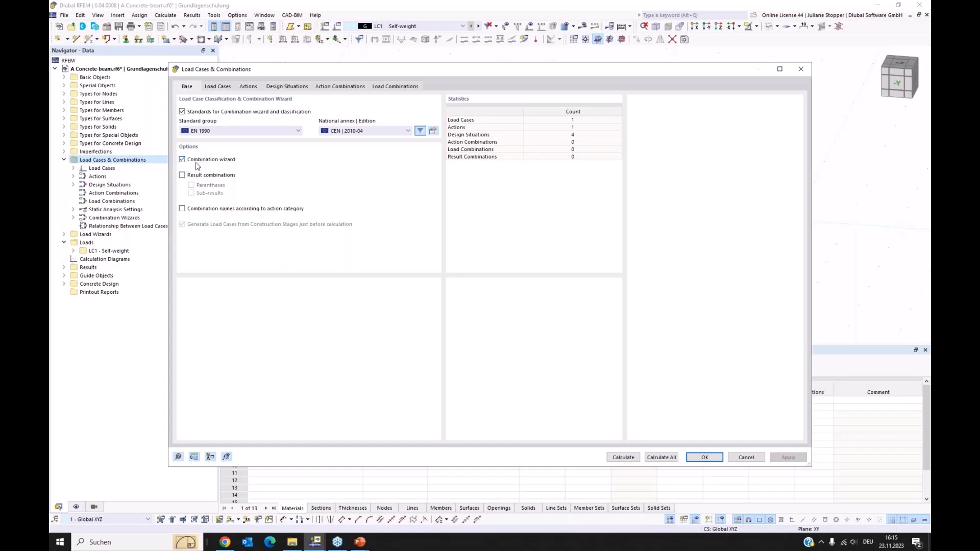
click(216, 87)
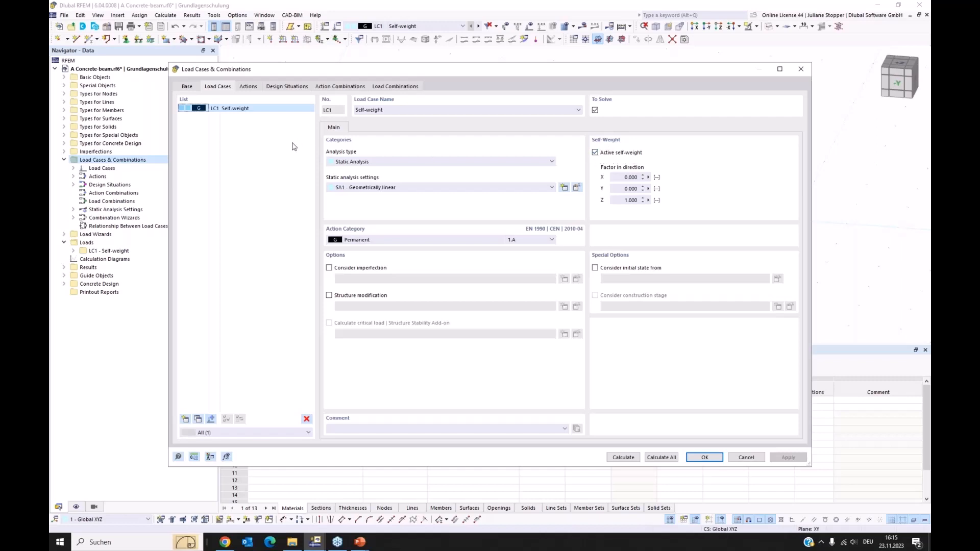
click(185, 420)
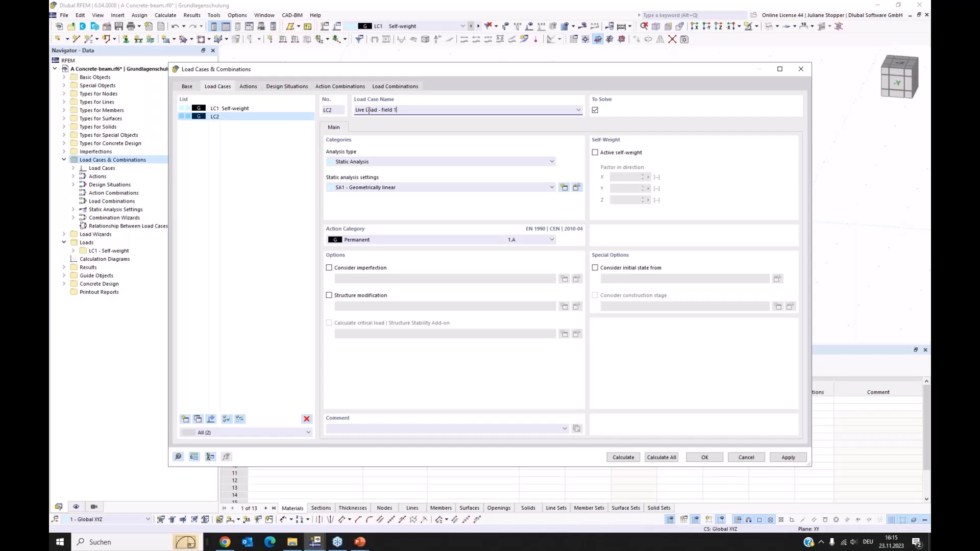
click(256, 170)
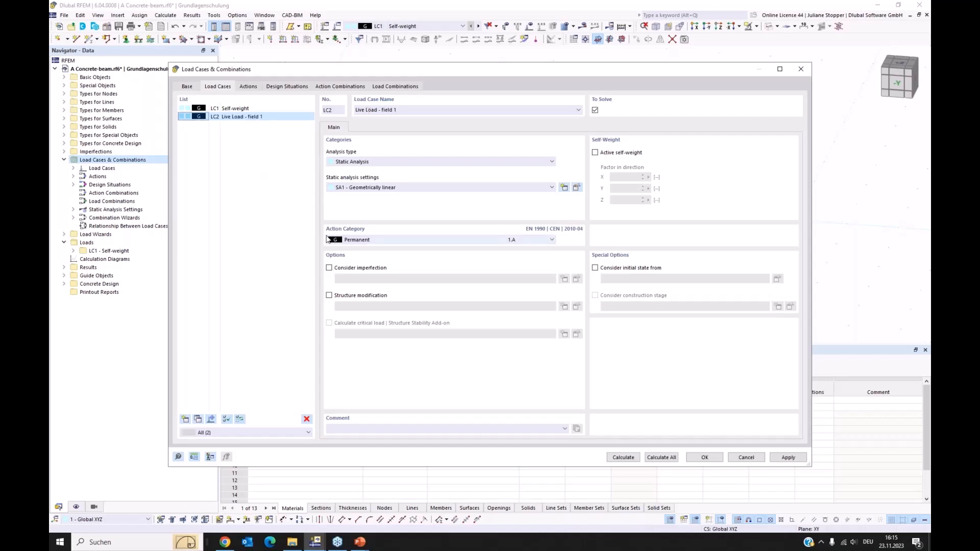
click(376, 246)
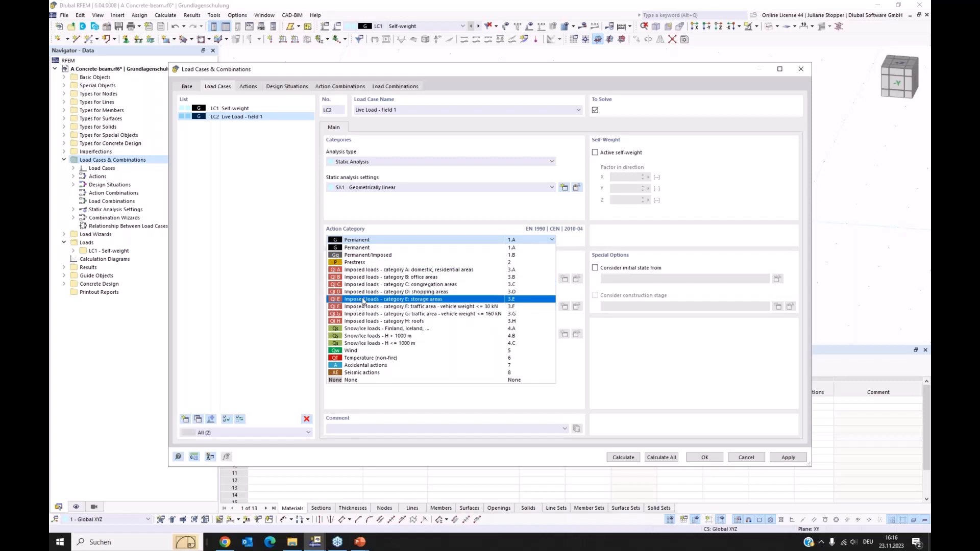
click(364, 278)
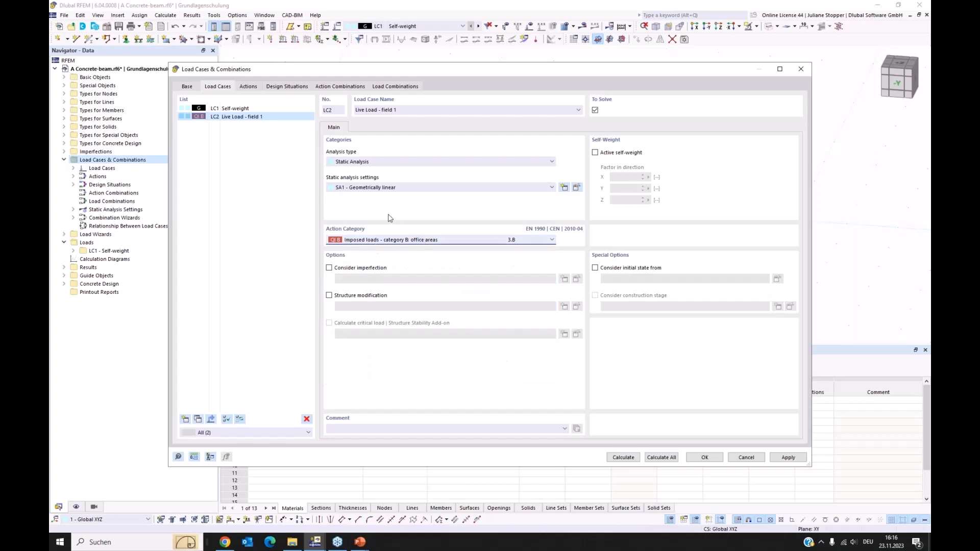
click(789, 458)
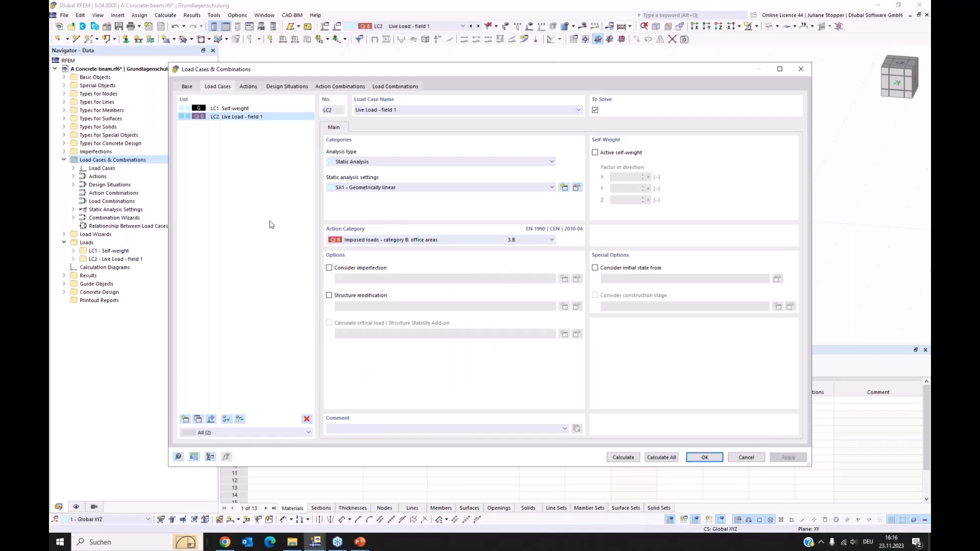
Copy the live load case and name the copy "Live Load - field 2".
click(197, 419)
click(408, 109)
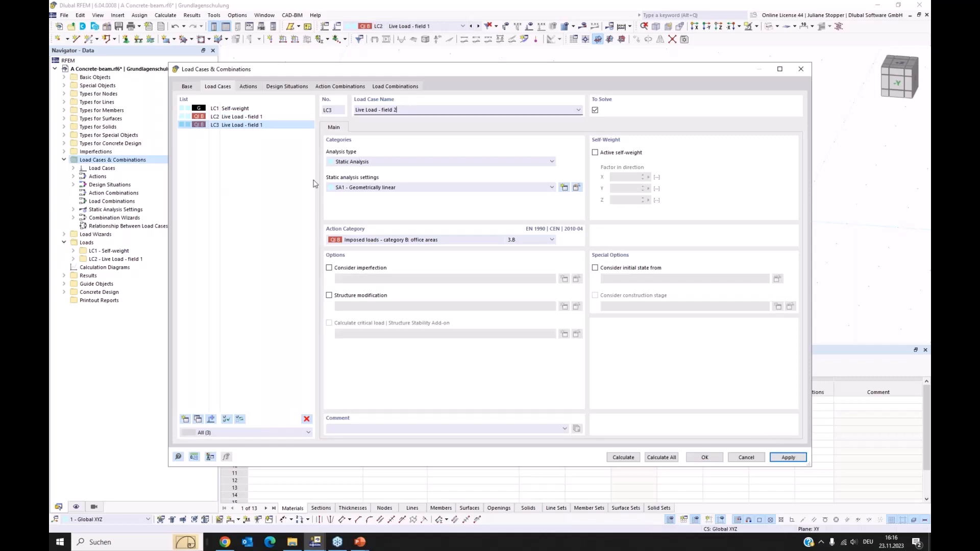
text(2)
click(291, 213)
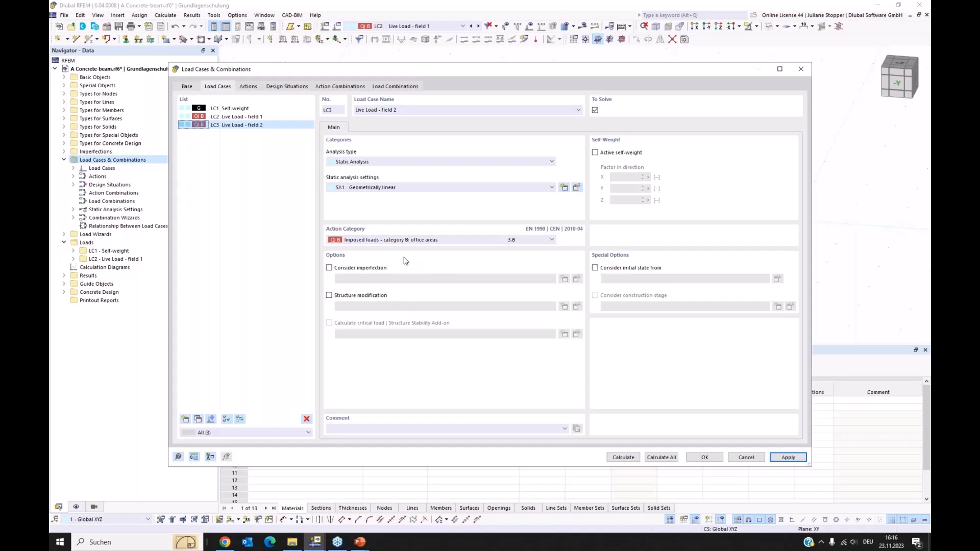
click(789, 457)
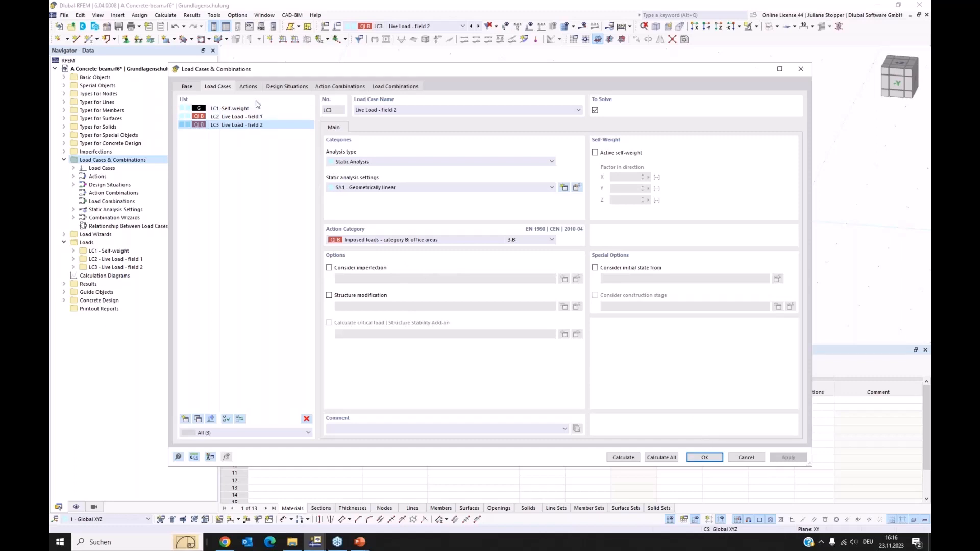
Review the actions and design situations, including the available situation types and the combination rule for ULS permanent and transient Eq. 6.10.
click(248, 87)
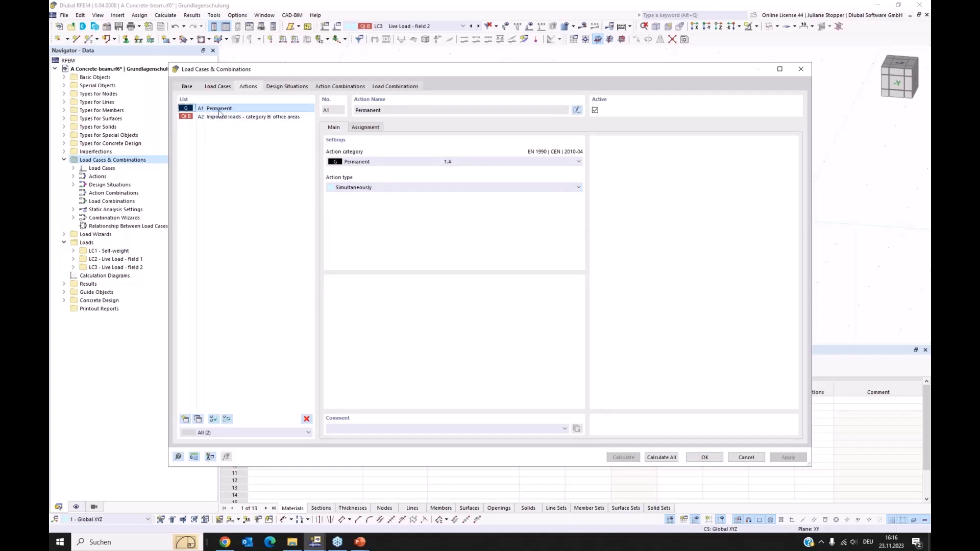
click(294, 87)
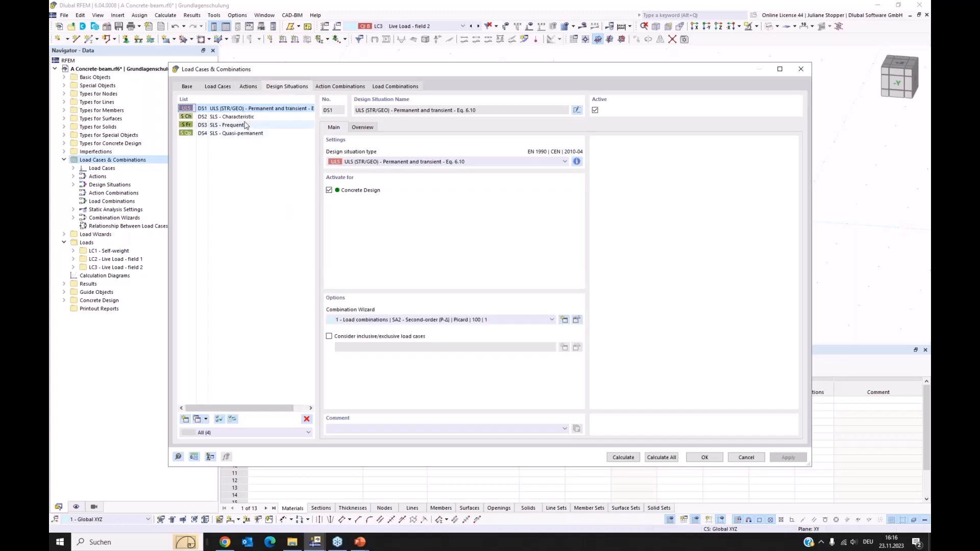
click(521, 164)
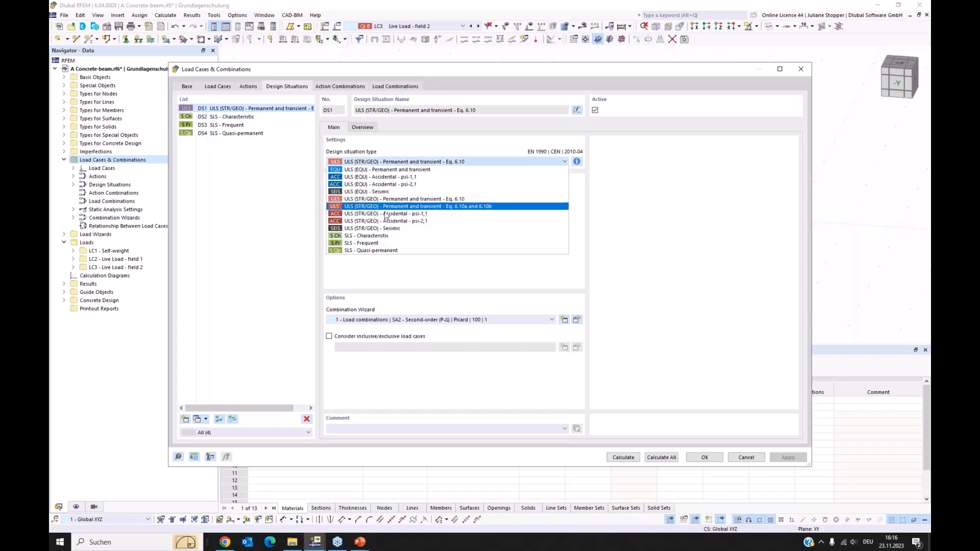
click(512, 147)
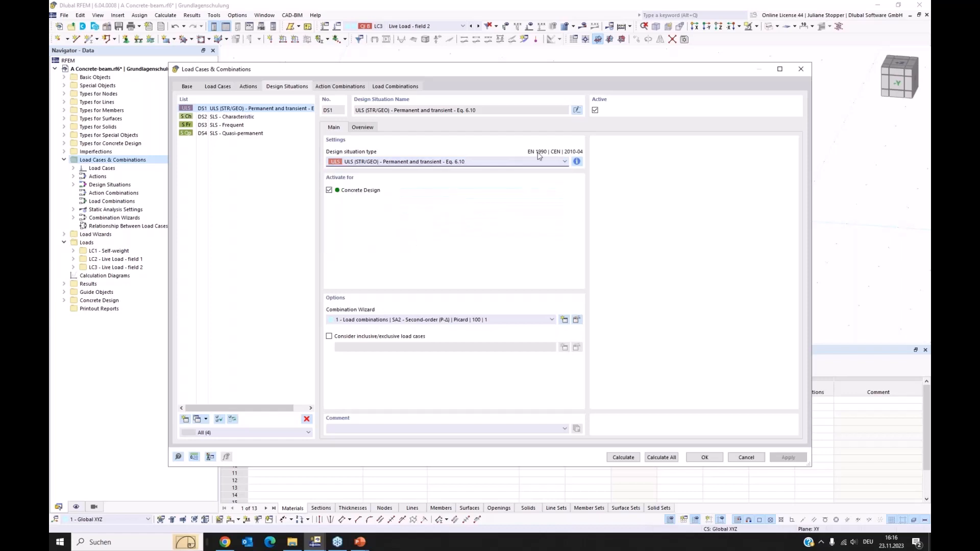
click(577, 161)
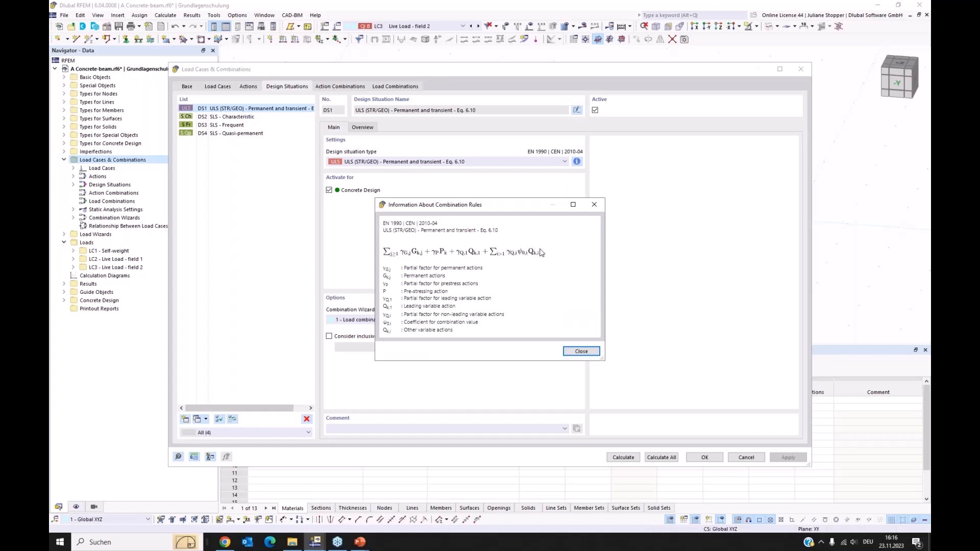
click(580, 353)
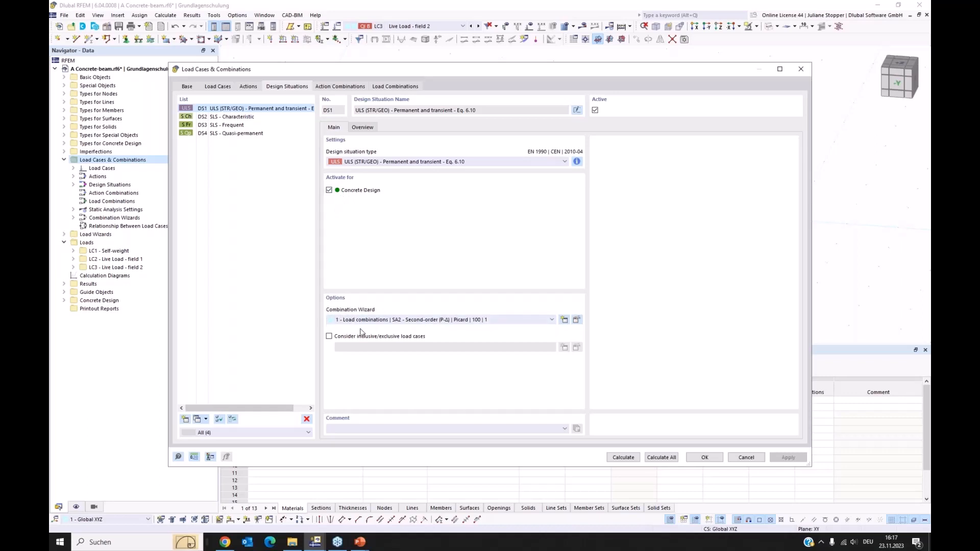
Exclude imperfection cases from the second-order combination wizard assigned to the ULS design situation.
click(577, 320)
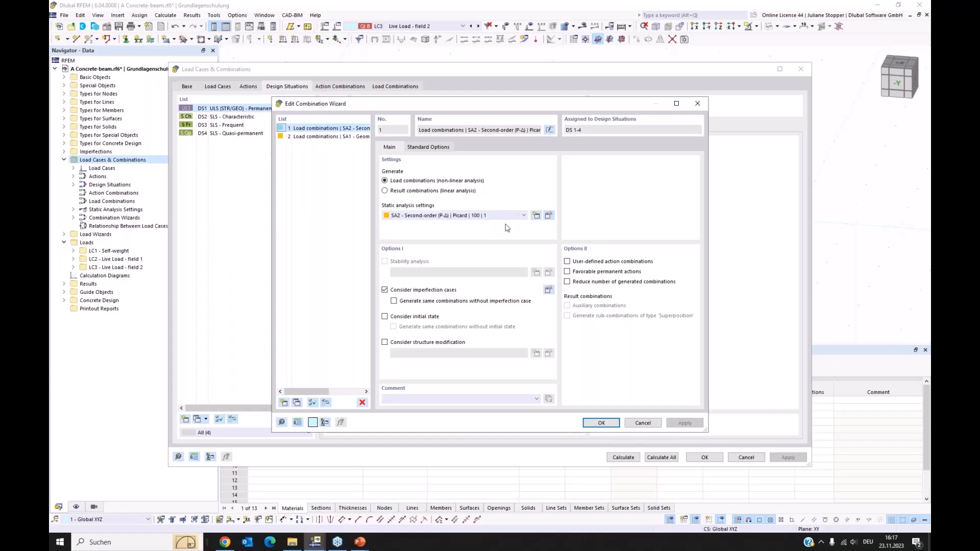
click(384, 290)
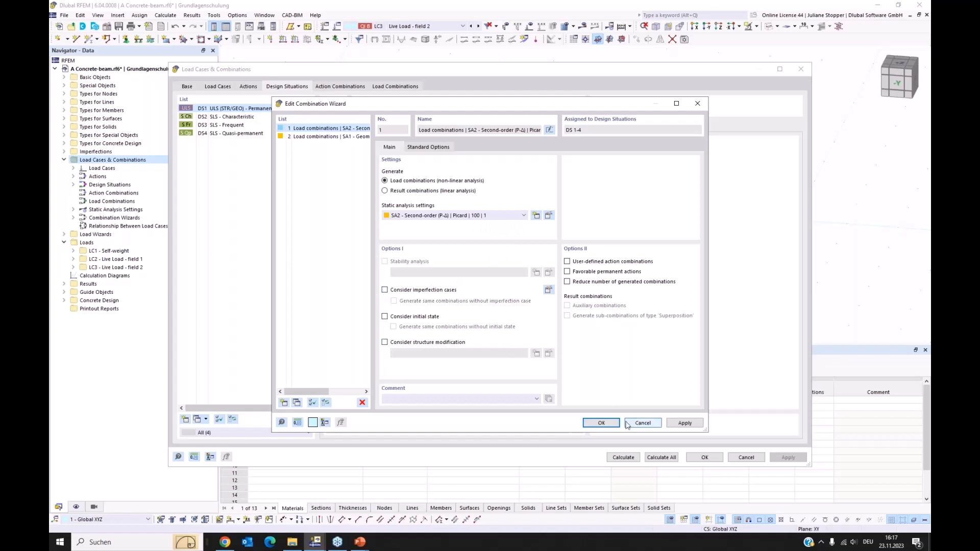
click(601, 423)
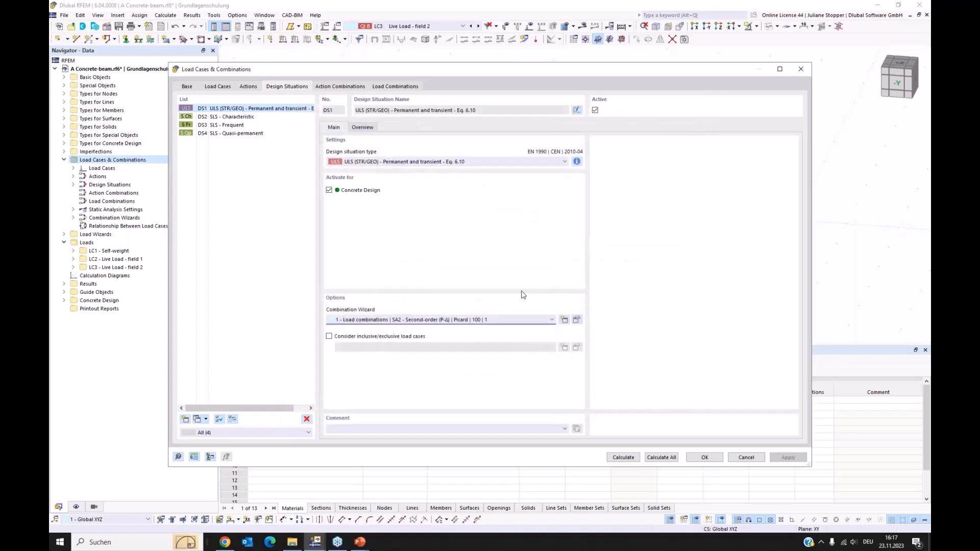
Check the three SLS design situations, generate the action and load combinations, and accept the load cases and combinations.
click(239, 117)
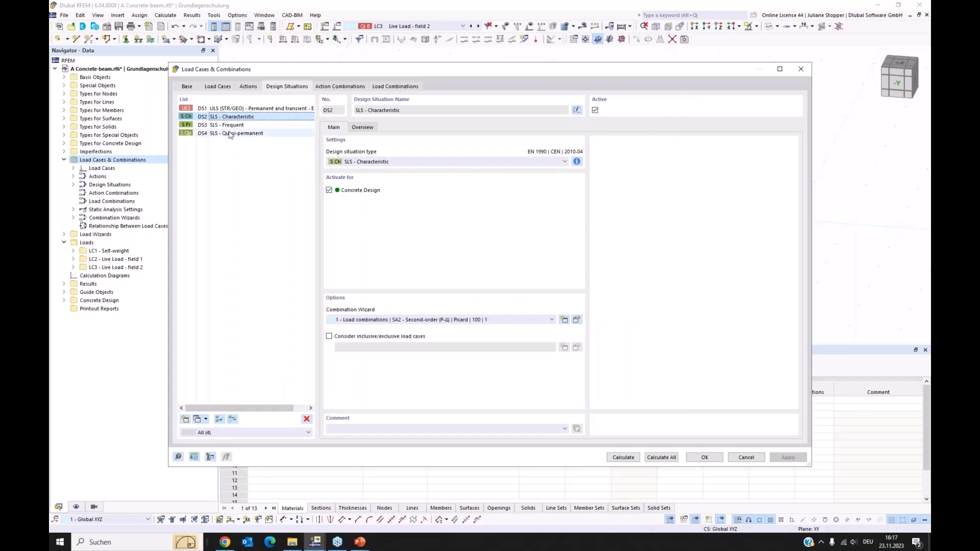
click(234, 125)
click(235, 134)
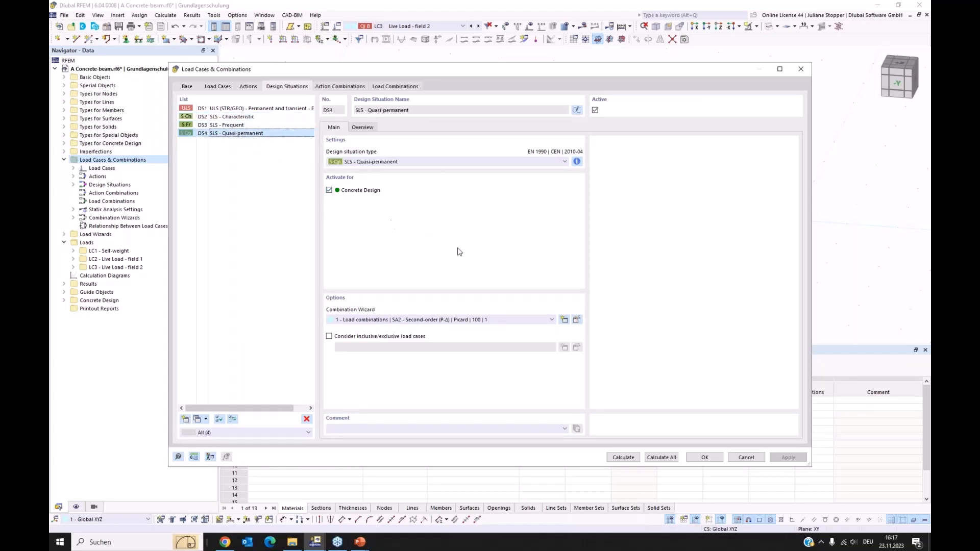
click(340, 88)
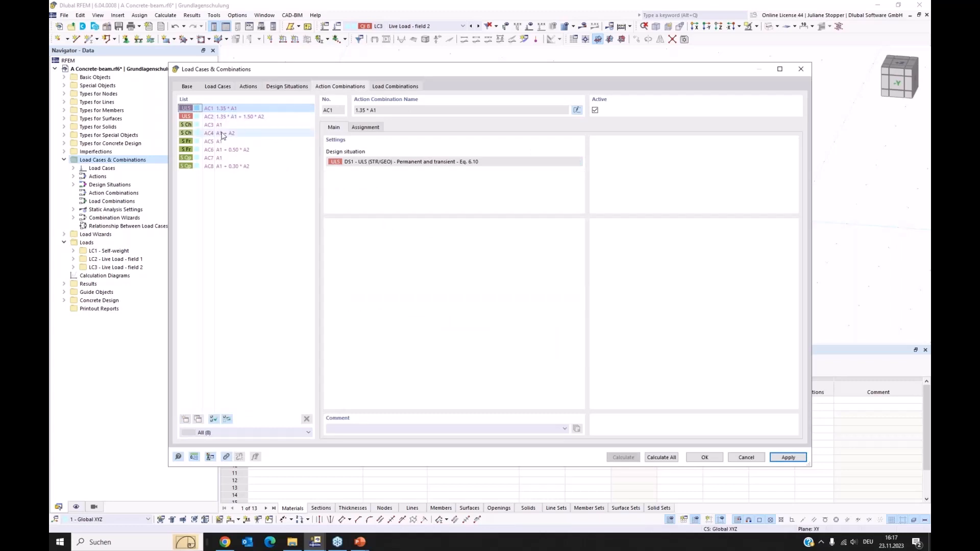
click(391, 88)
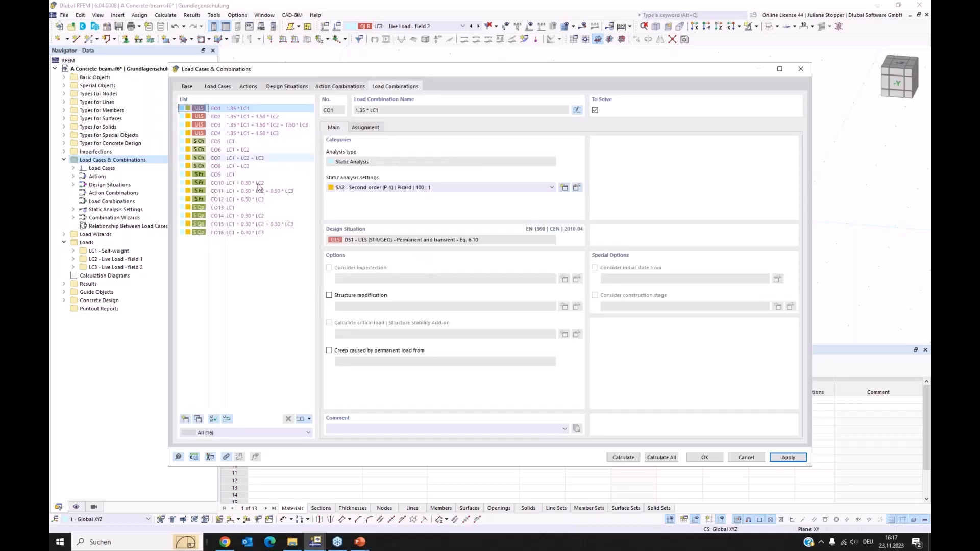
click(706, 457)
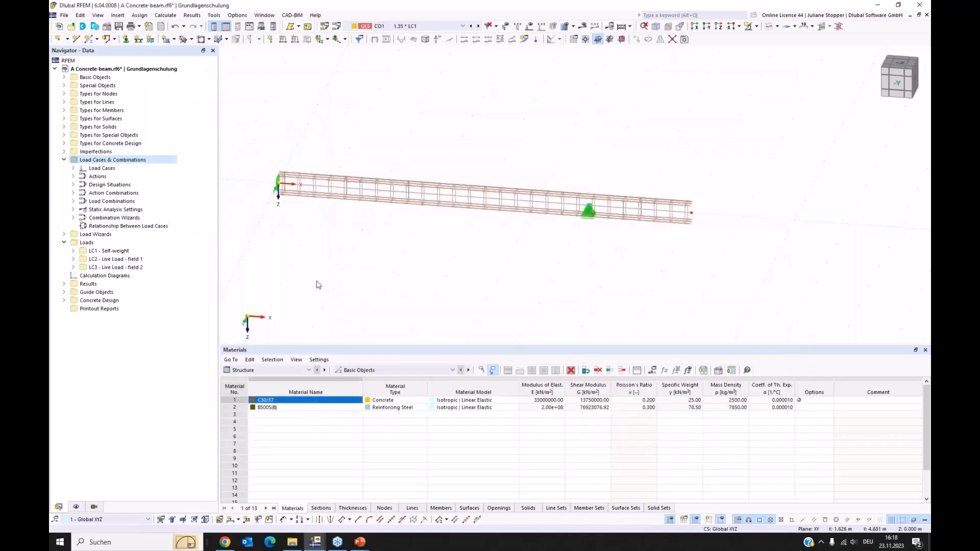
Expand the load types of LC1 Self-weight and turn on the display of loads, including self-weight, in the model view.
click(64, 160)
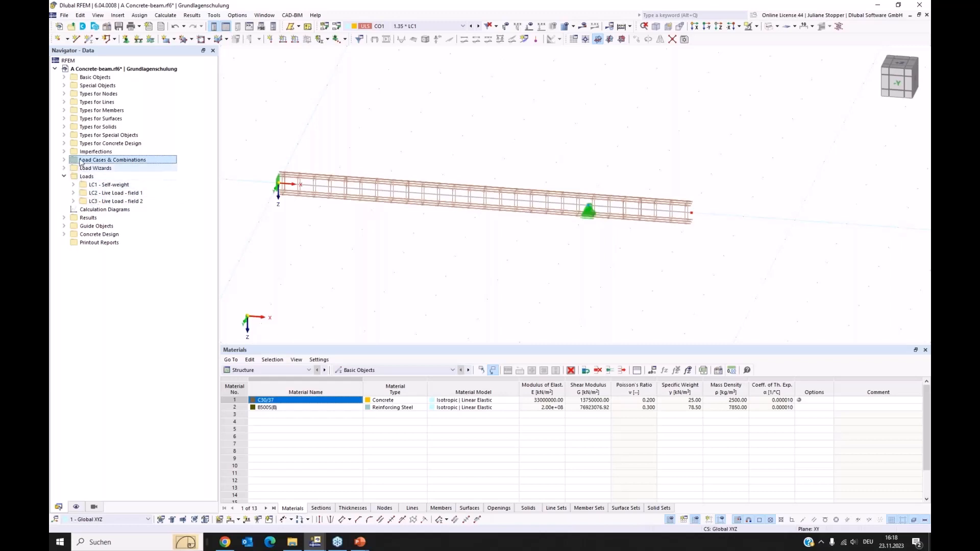
click(73, 186)
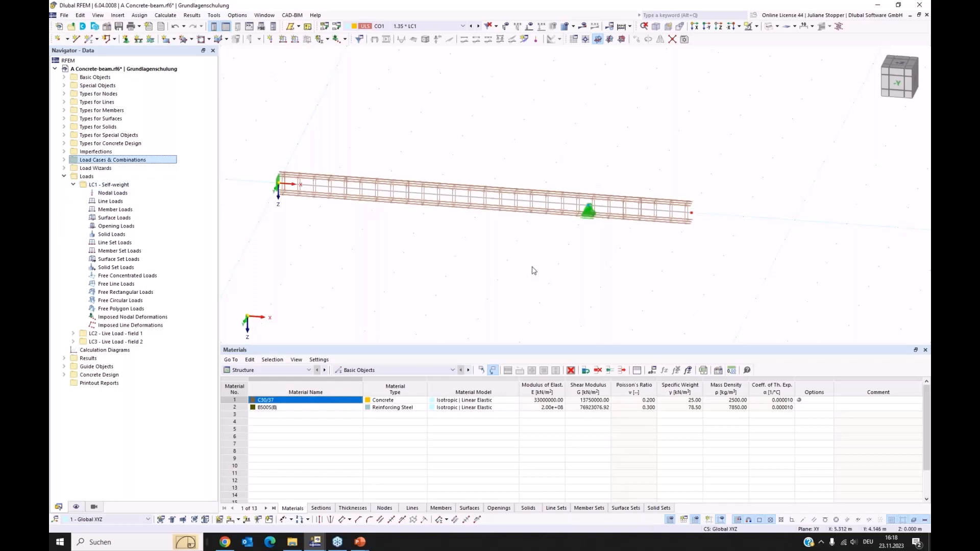
click(530, 27)
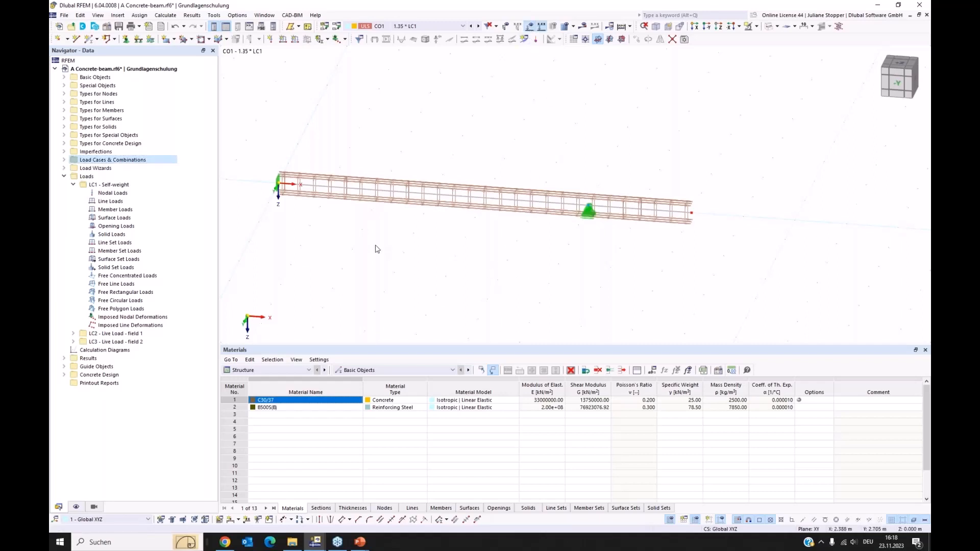
click(76, 508)
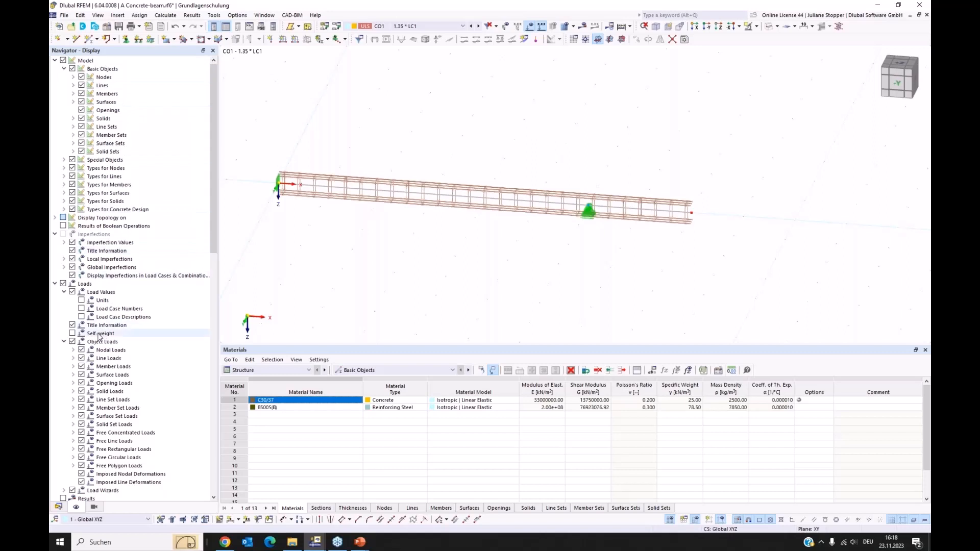
click(72, 333)
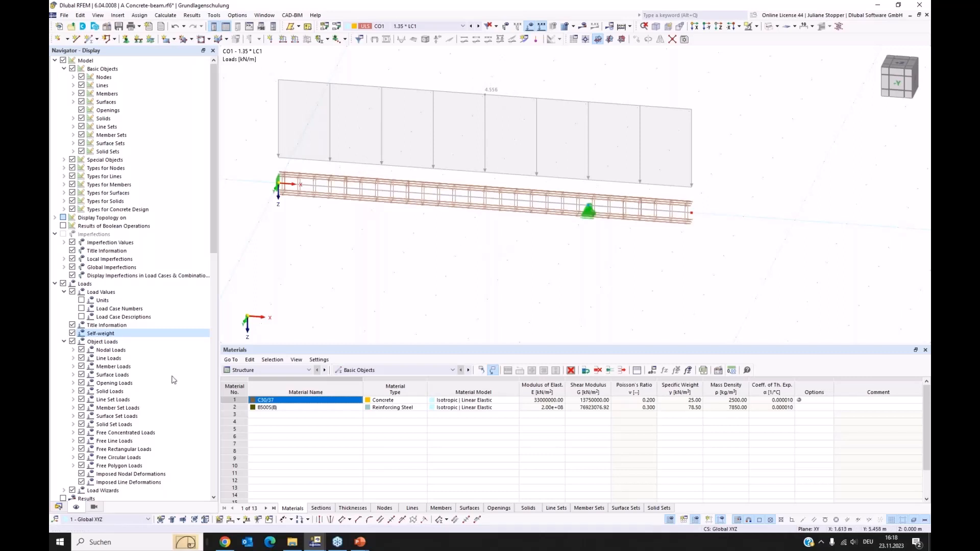
click(58, 506)
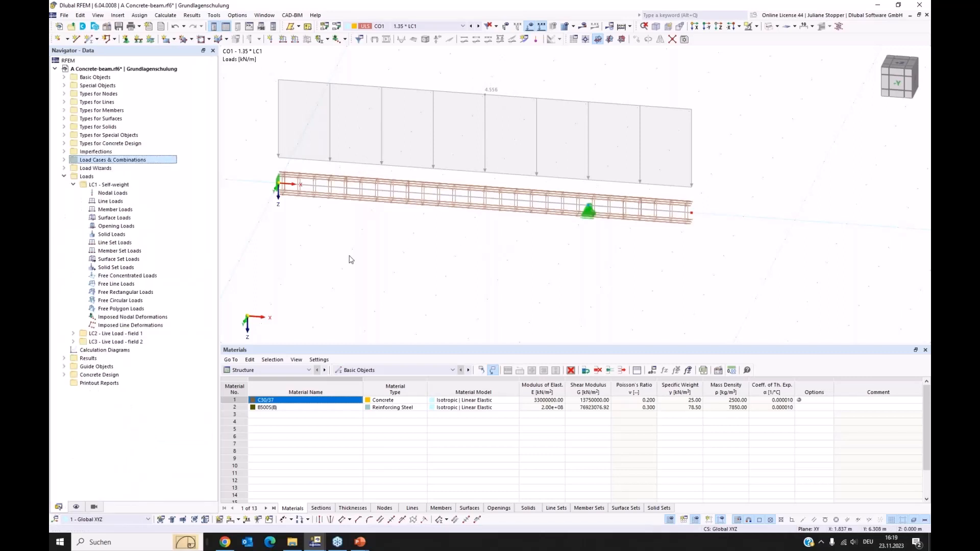
Add a uniform member load of 1.5 kN/m in global Z to member 1 in load case LC1 Self-weight.
middle_drag(401, 289, 422, 305)
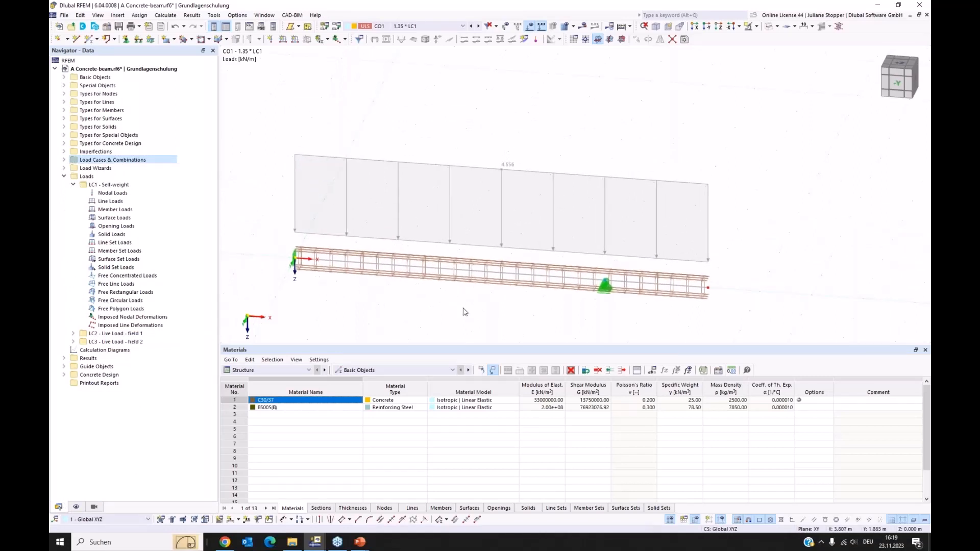
click(295, 40)
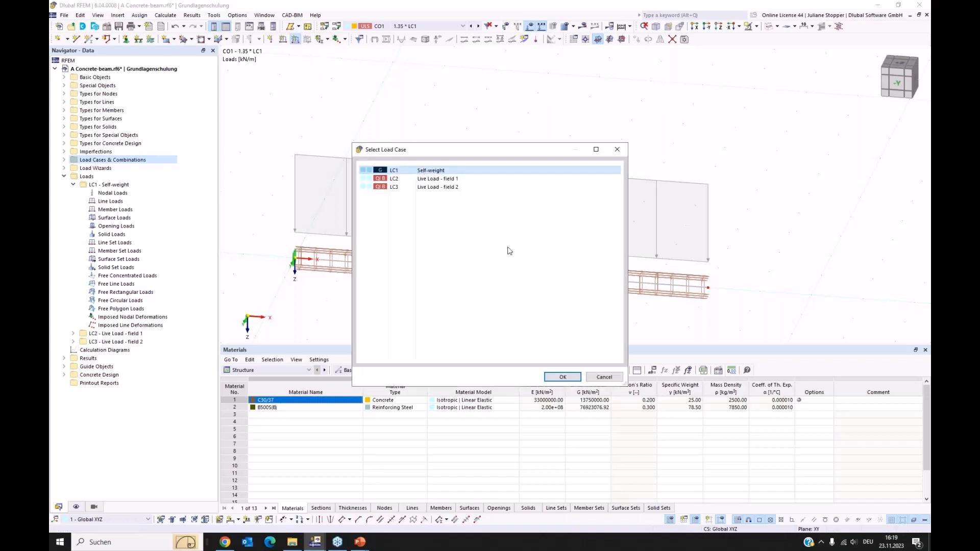
click(560, 377)
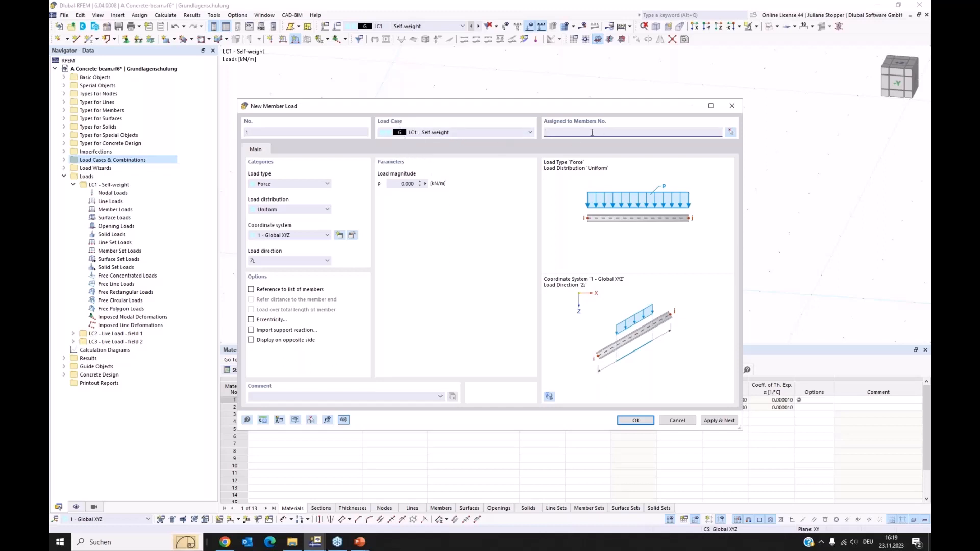
click(419, 186)
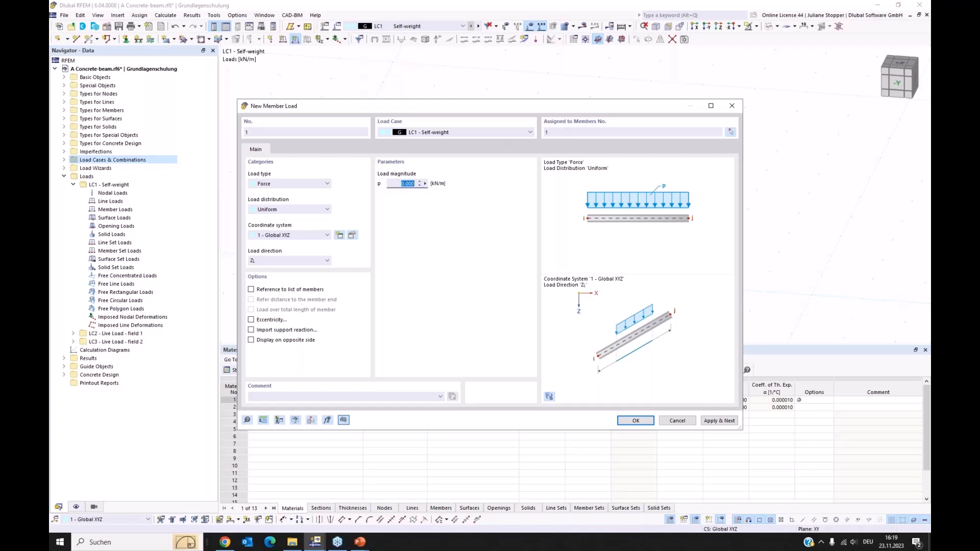
text(1)
click(719, 424)
mouse_move(540, 111)
mouse_down()
mouse_move(528, 232)
mouse_move(543, 320)
mouse_move(505, 229)
mouse_move(507, 149)
mouse_up()
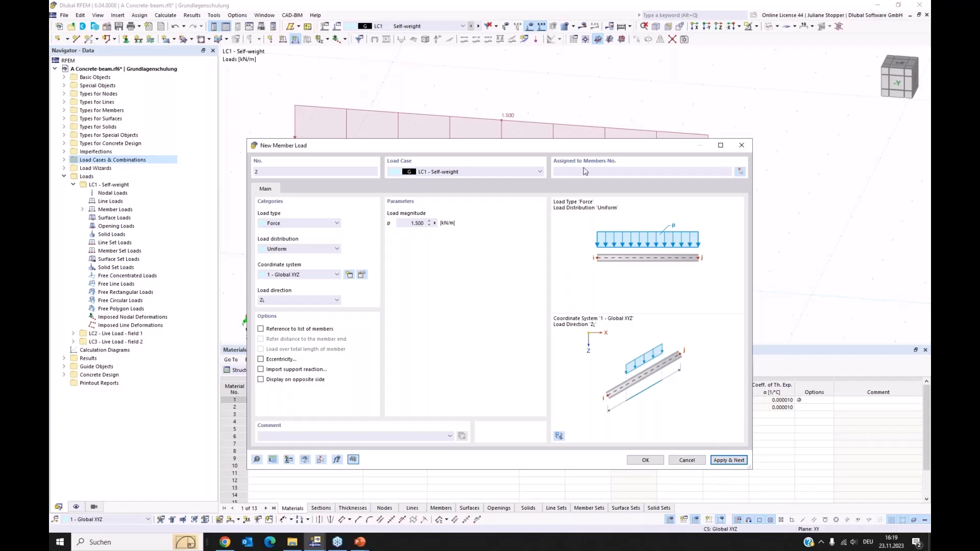
drag(520, 147, 518, 172)
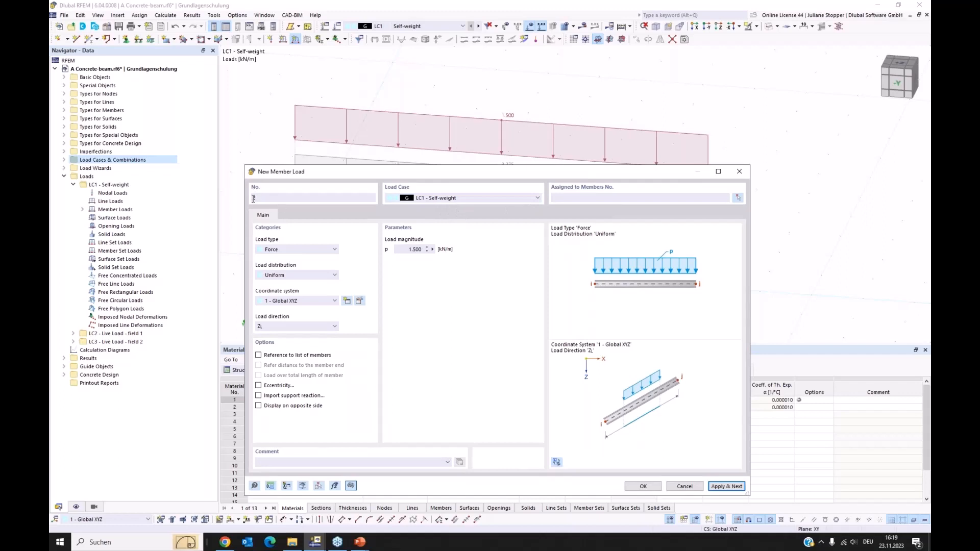
Assign the next member load to member 1 in LC2 Live Load - field 1 with a trapezoidal distribution.
click(485, 198)
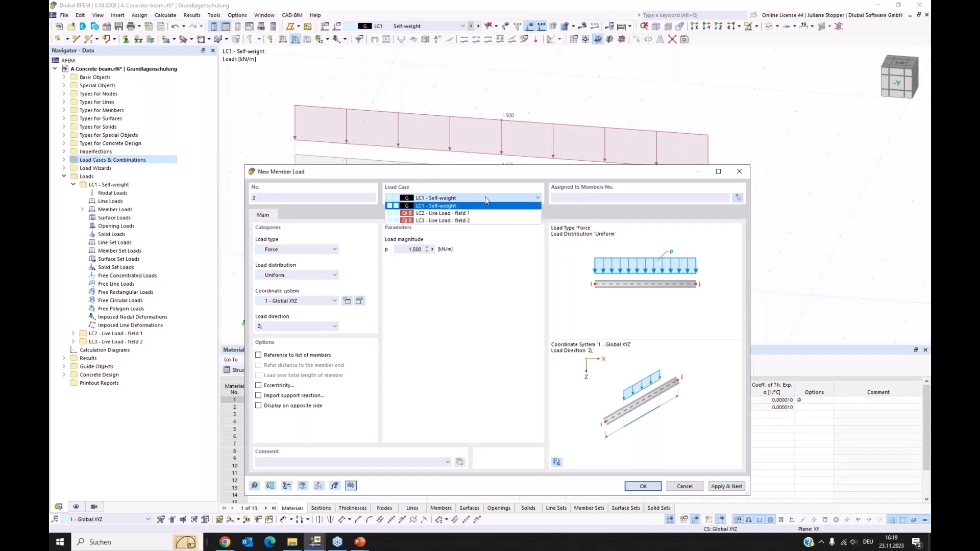
click(461, 214)
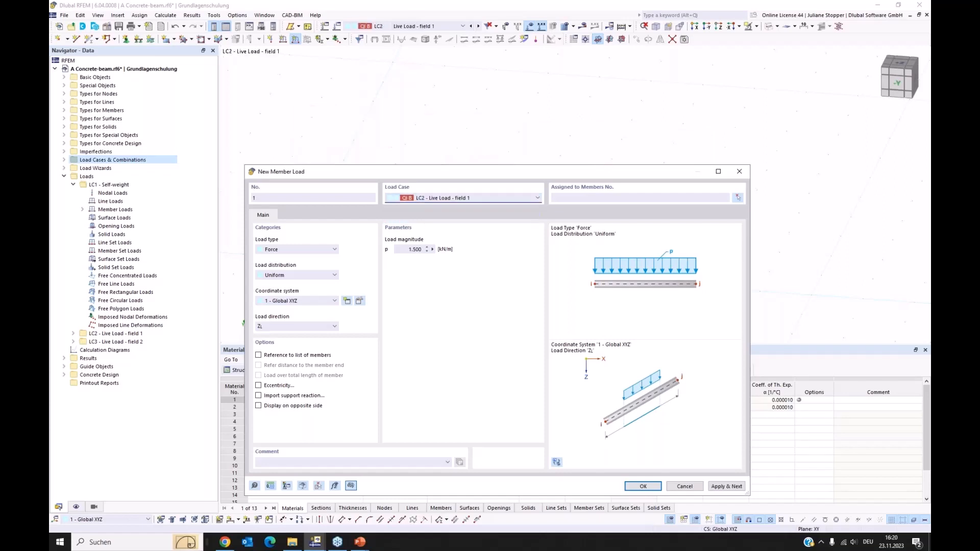
click(594, 198)
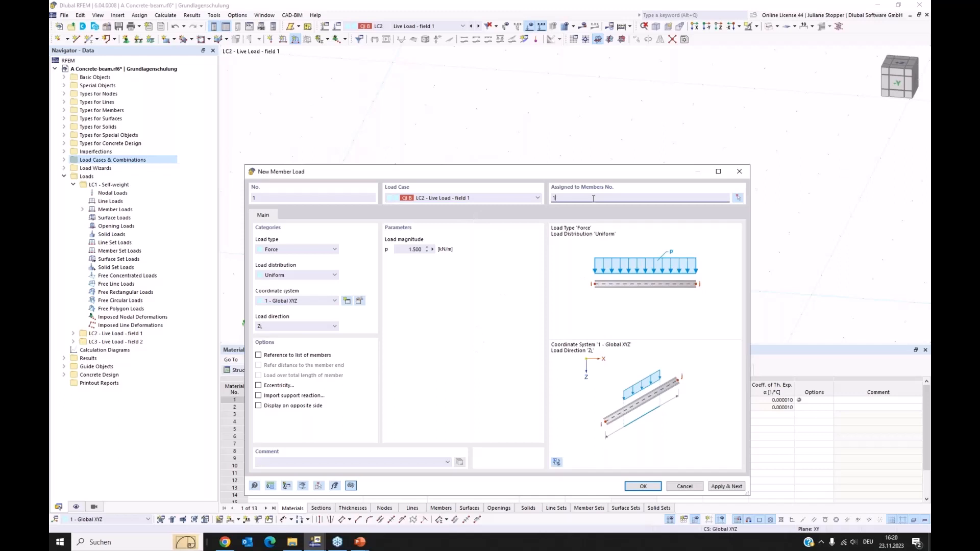
click(284, 276)
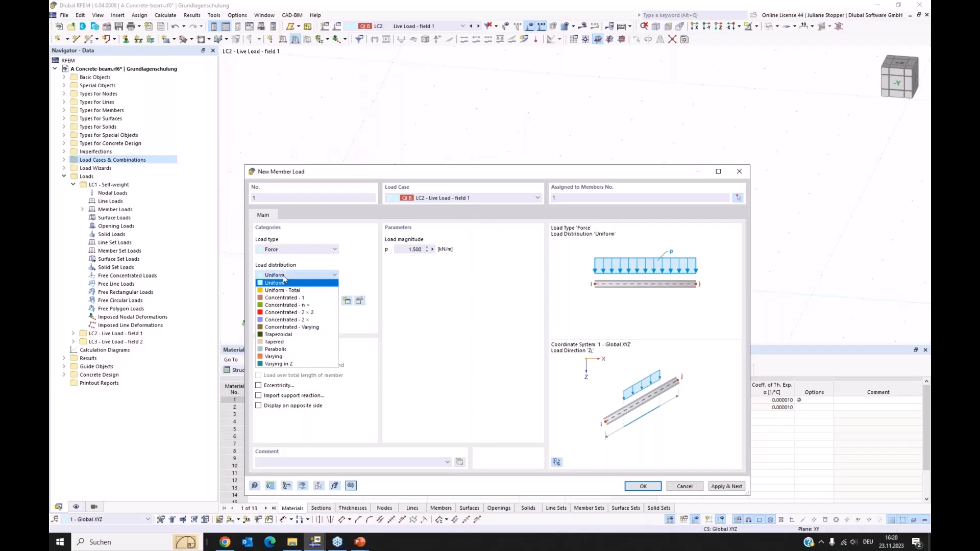
click(286, 335)
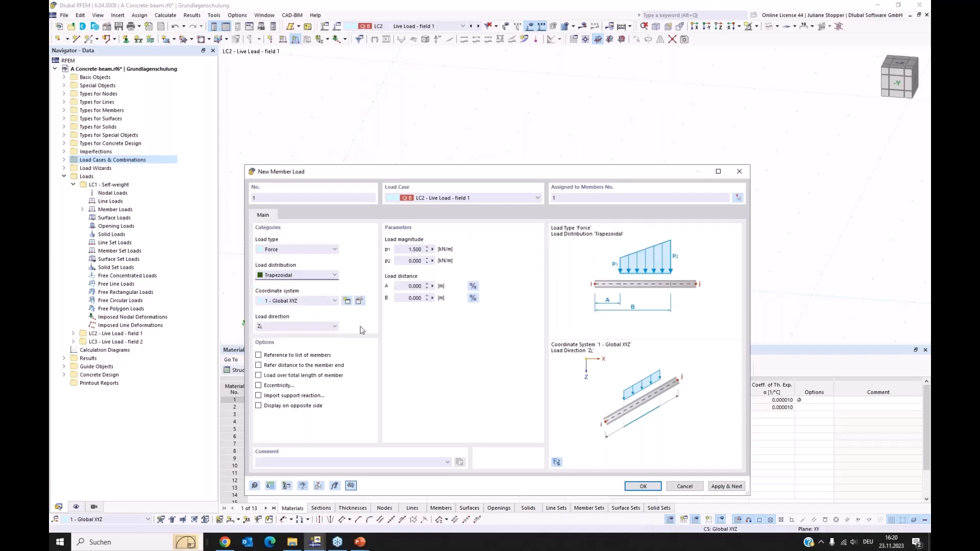
Set both load magnitudes to 20 kN/m over the distance from 0 to 6 m and apply the member load.
double_click(402, 249)
text(20)
key(Tab)
text(20)
click(407, 286)
drag(404, 296, 437, 299)
text(6)
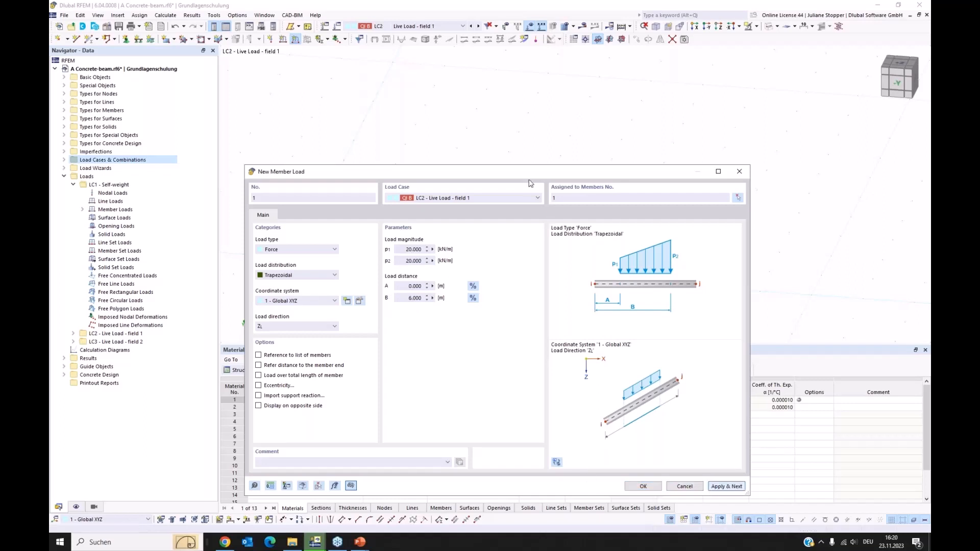
click(727, 487)
mouse_move(525, 171)
mouse_down()
mouse_move(500, 314)
mouse_move(512, 323)
mouse_up()
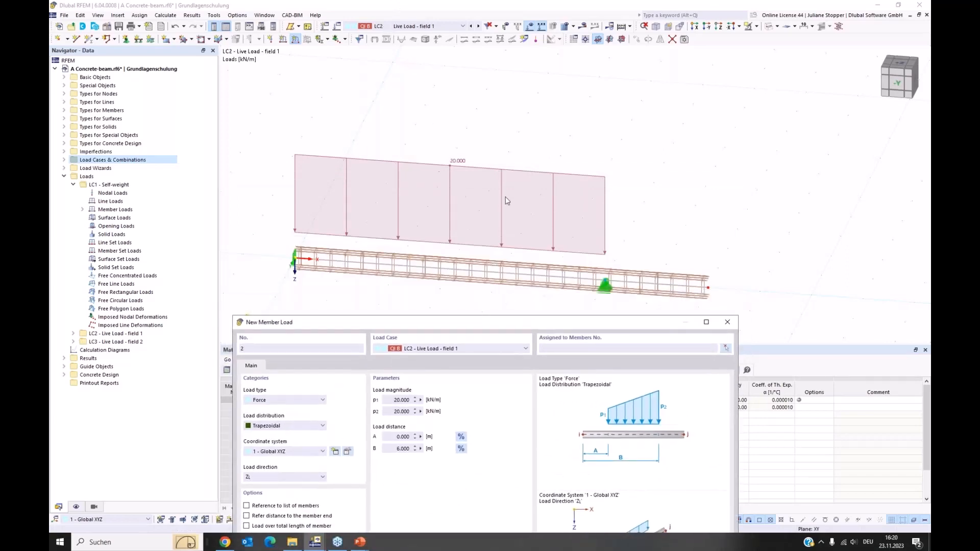
drag(475, 322, 488, 114)
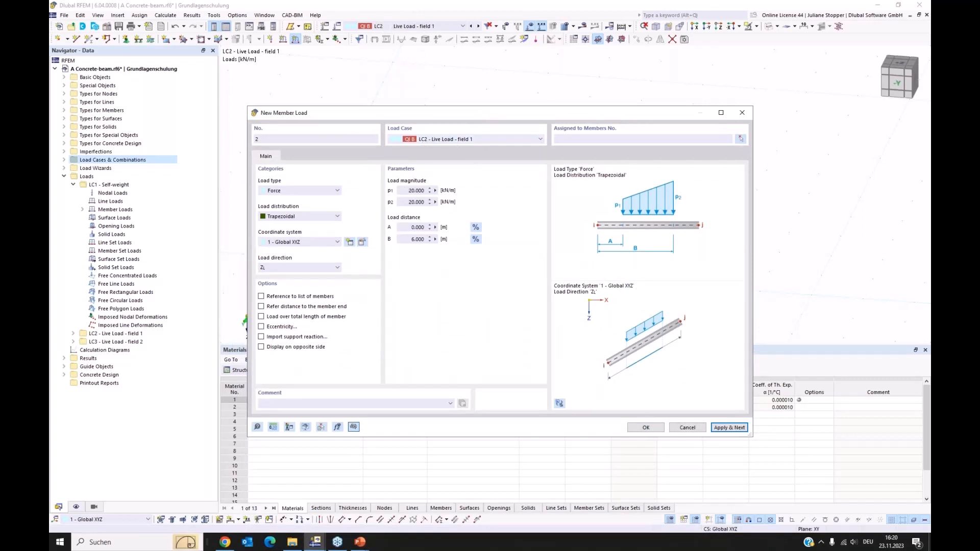
click(517, 140)
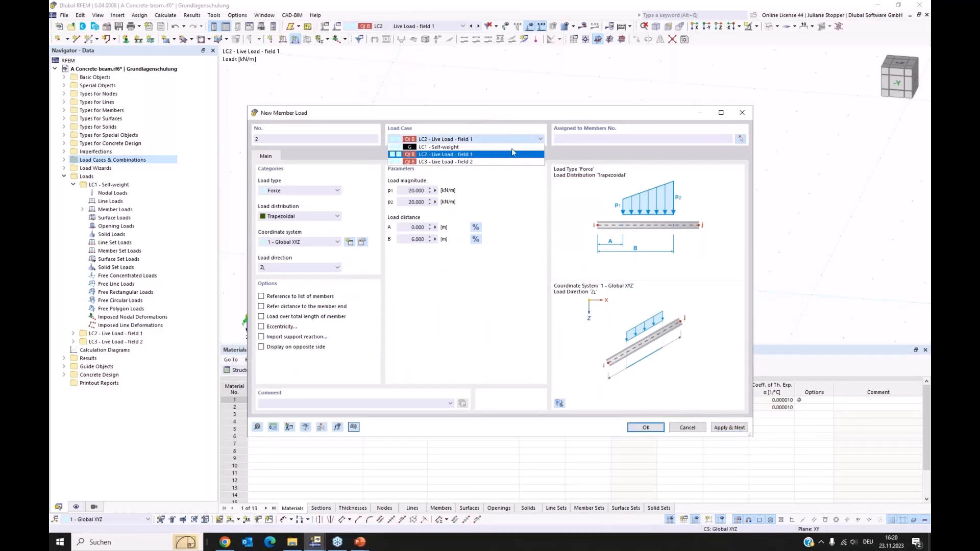
click(508, 161)
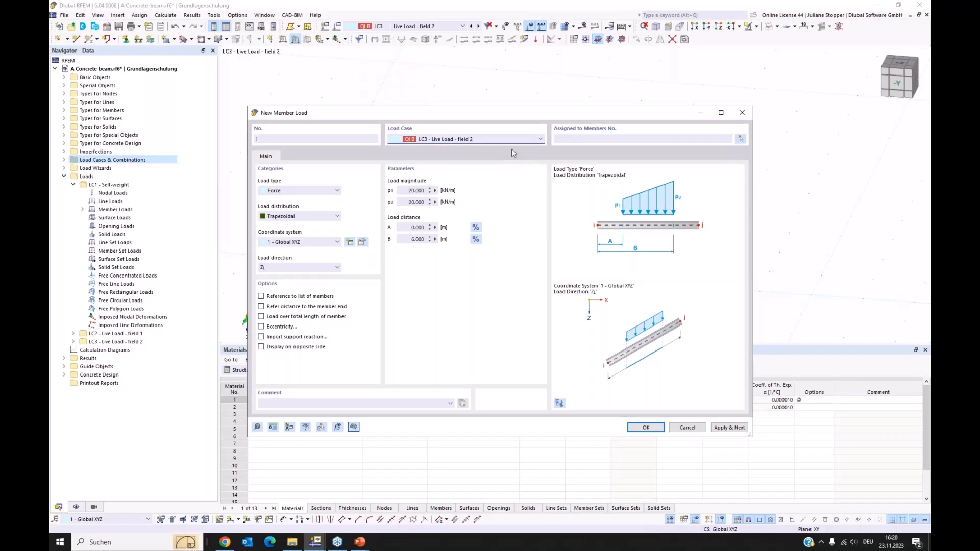
click(513, 140)
click(507, 154)
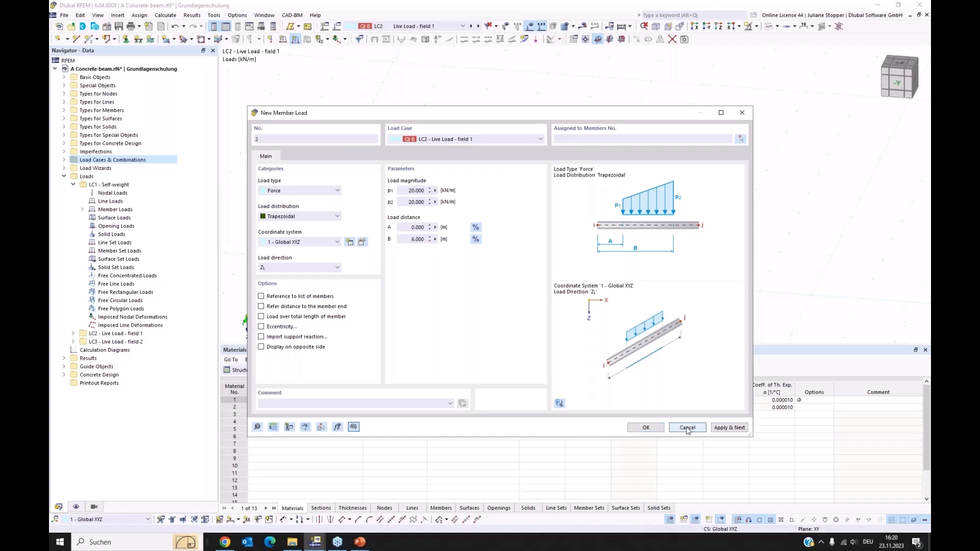
click(687, 429)
Add a trapezoidal member load of 20 kN/m to member 1 in LC3 Live Load - field 2, from 6 to 8 m.
click(436, 26)
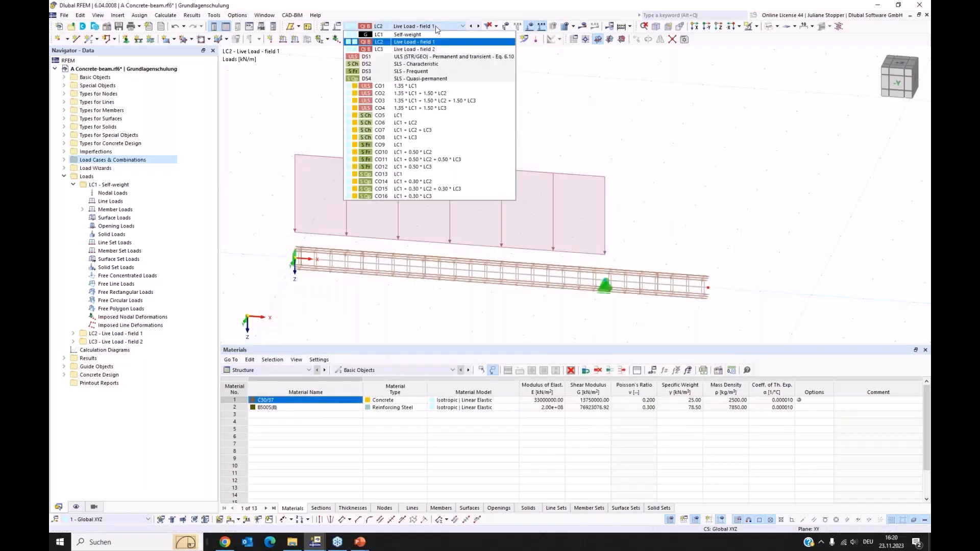
click(431, 48)
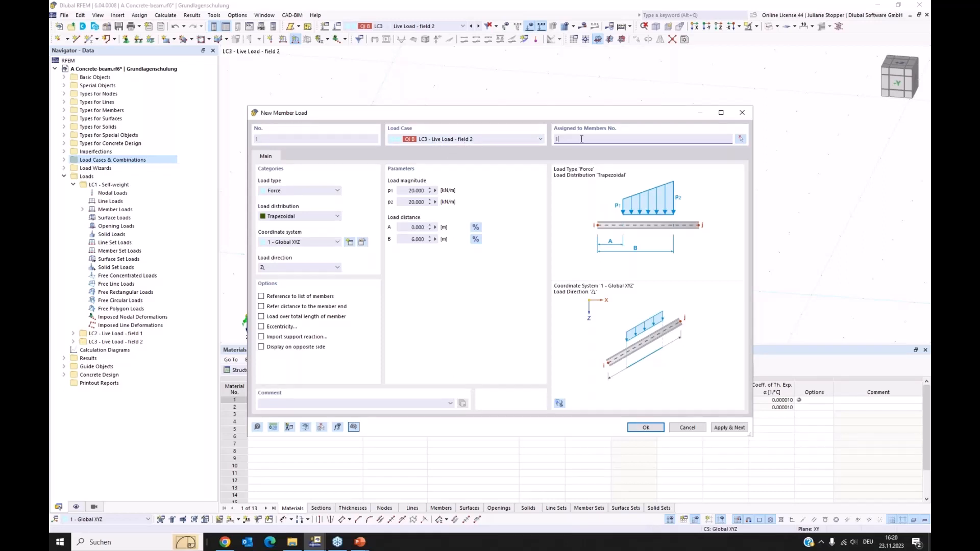
click(407, 227)
drag(410, 227, 461, 228)
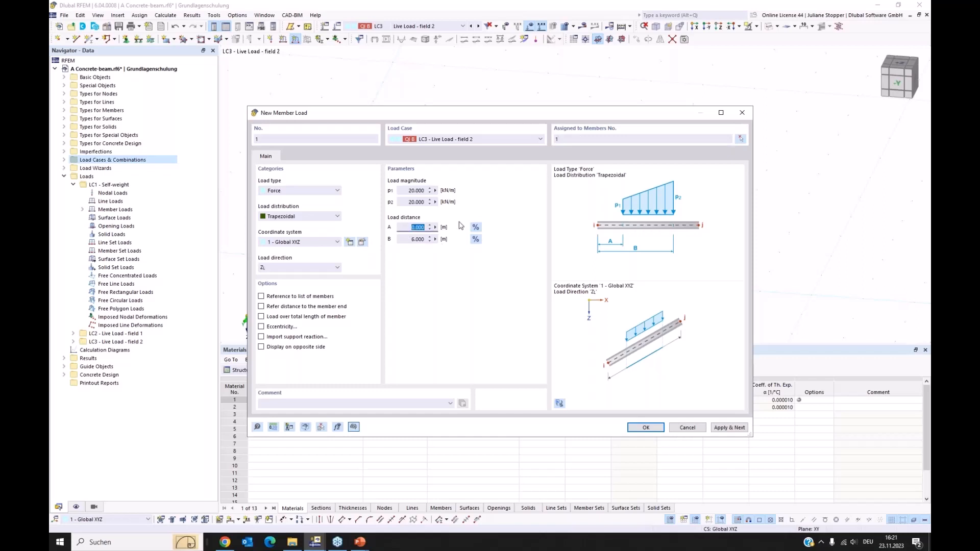
text(6)
key(Tab)
text(8)
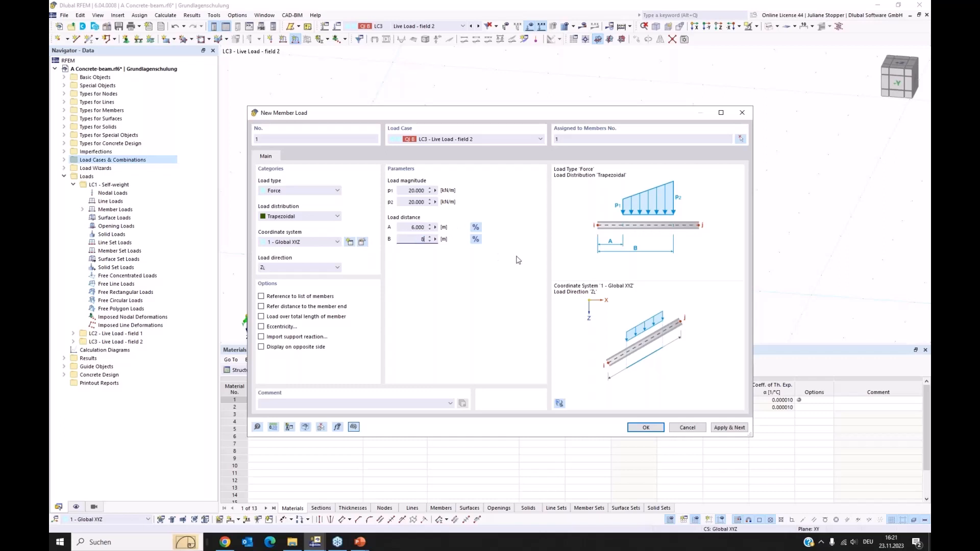
click(645, 429)
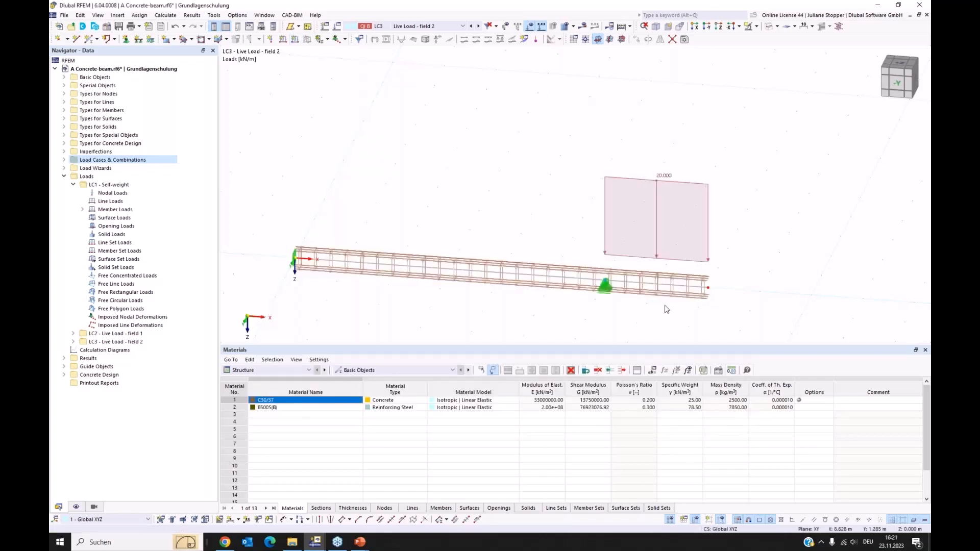
Review the loads displayed for the load cases, design situation DS1 and combinations CO1 to CO3, ending on CO2.
scroll(498, 84, down, 2)
click(429, 26)
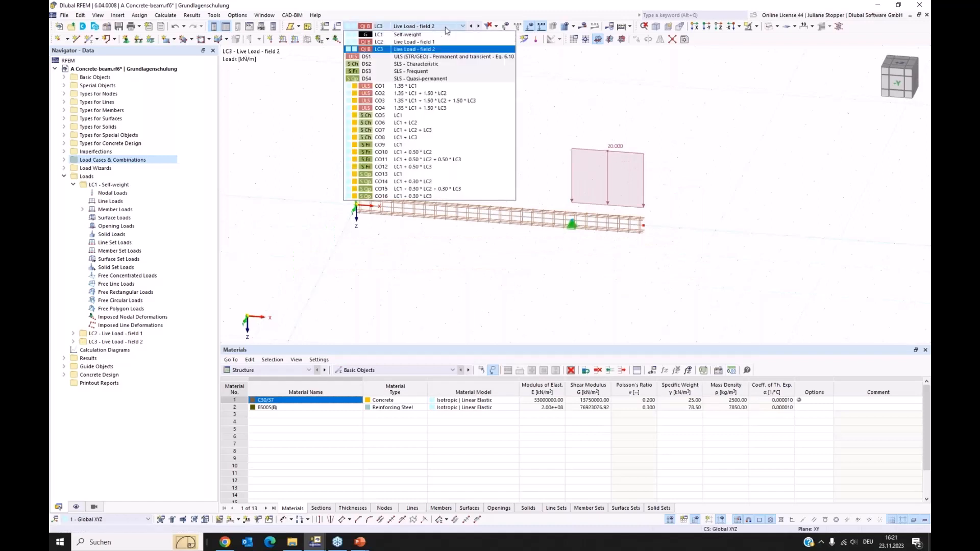
click(438, 42)
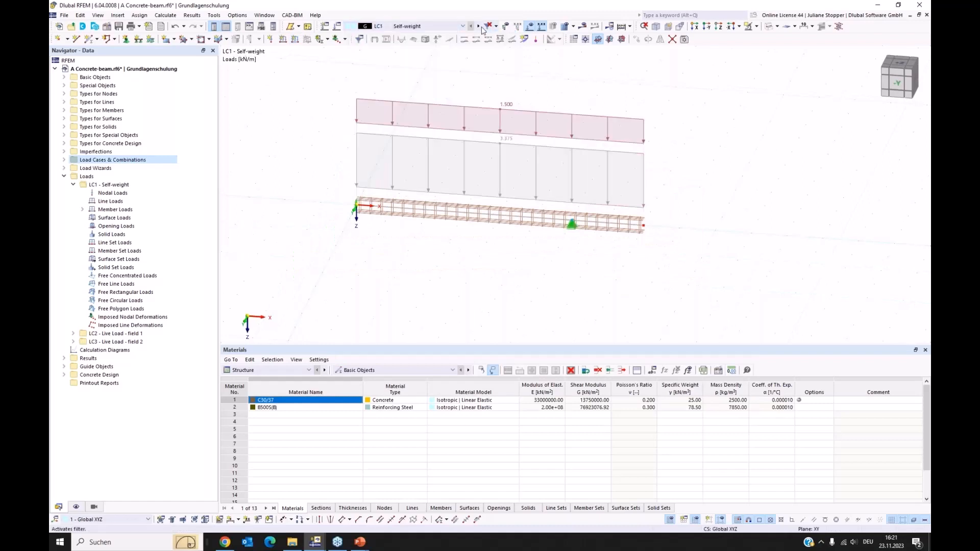
click(479, 26)
click(480, 29)
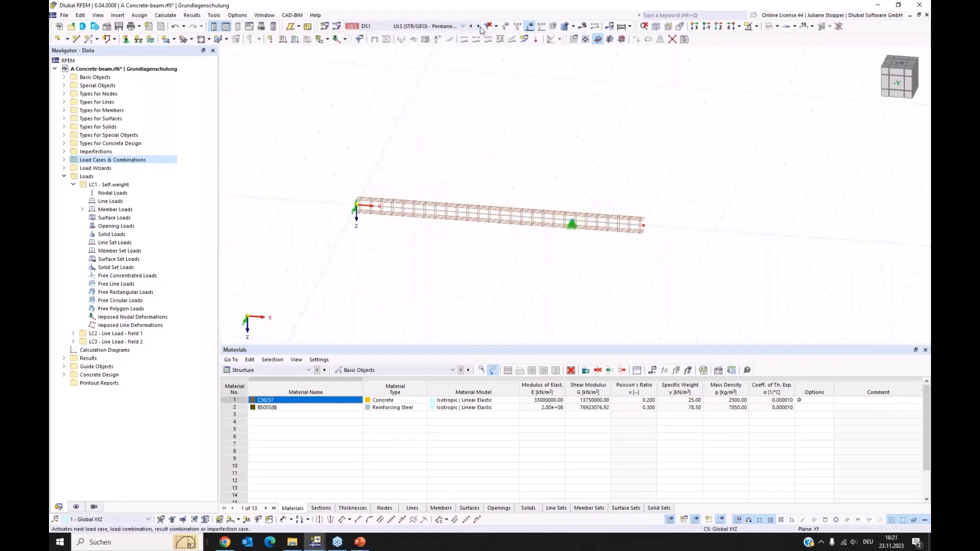
click(479, 29)
click(480, 29)
click(480, 29)
click(479, 26)
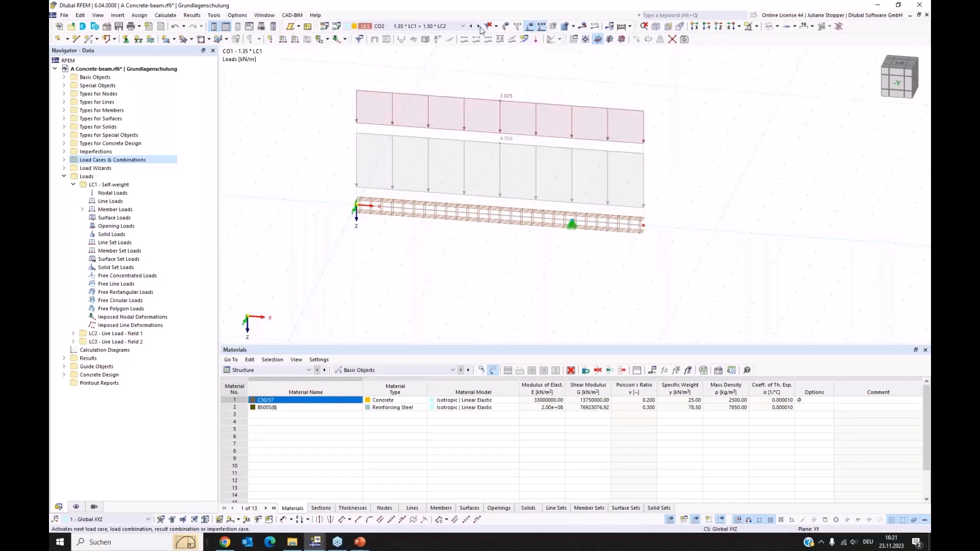
click(451, 27)
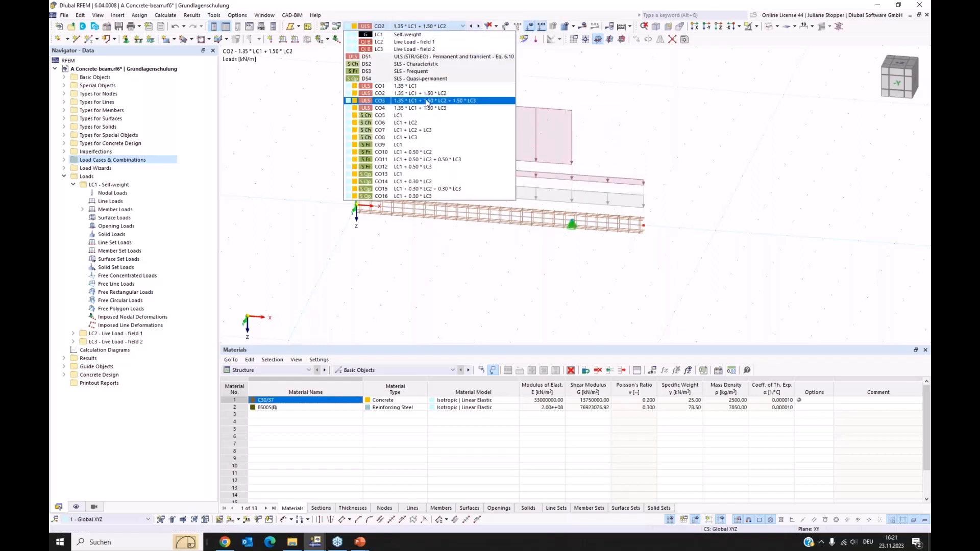
click(432, 101)
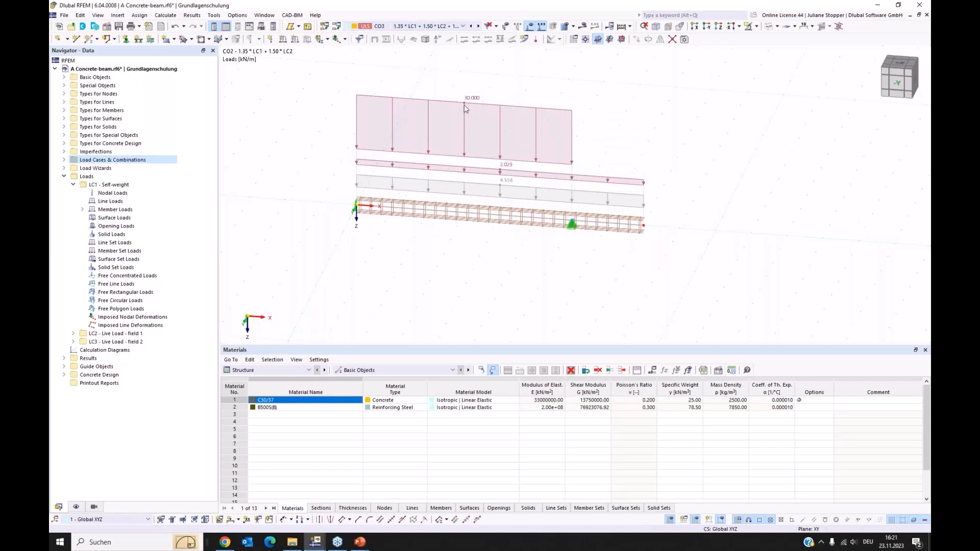
click(471, 26)
Enlarge the model view by reducing the height of the materials table, and expand the Basic Objects of the model tree.
mouse_move(304, 351)
mouse_down()
mouse_move(301, 362)
mouse_move(311, 352)
mouse_up()
drag(466, 351, 466, 411)
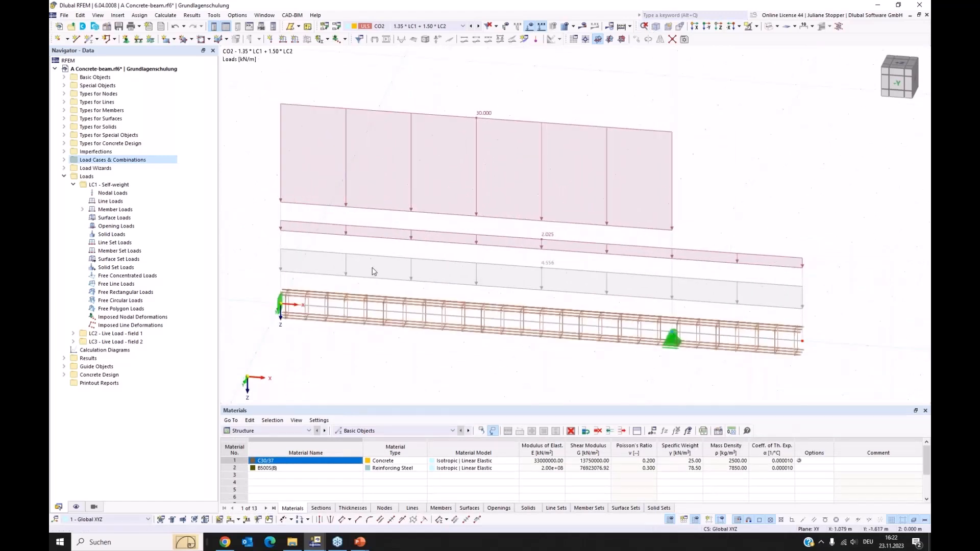
click(65, 77)
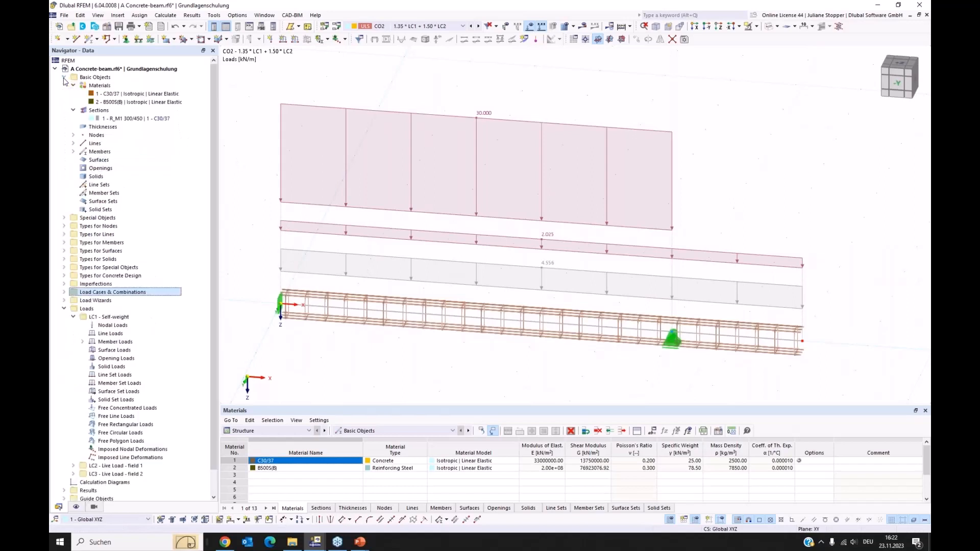
Open member 1 for editing and examine its concrete effective length and concrete cover settings.
click(452, 319)
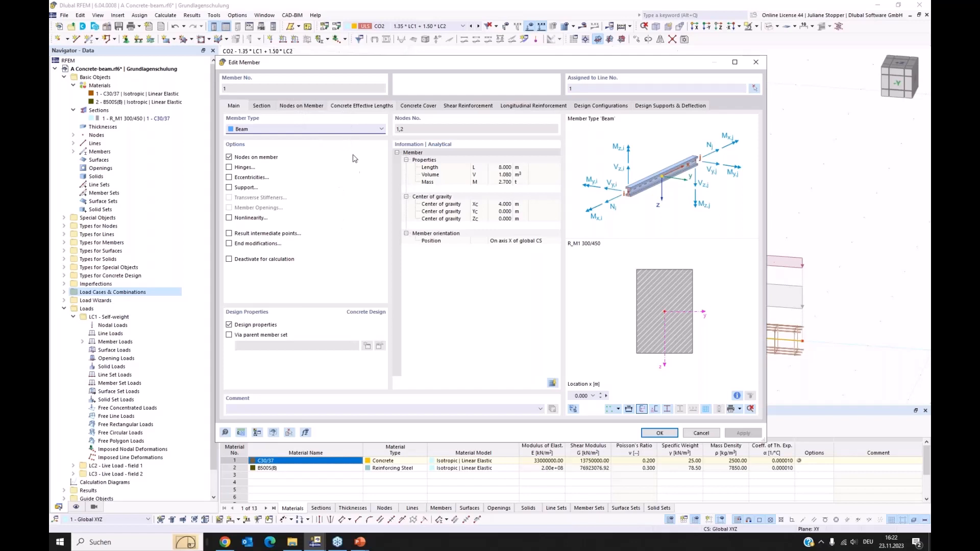
click(360, 105)
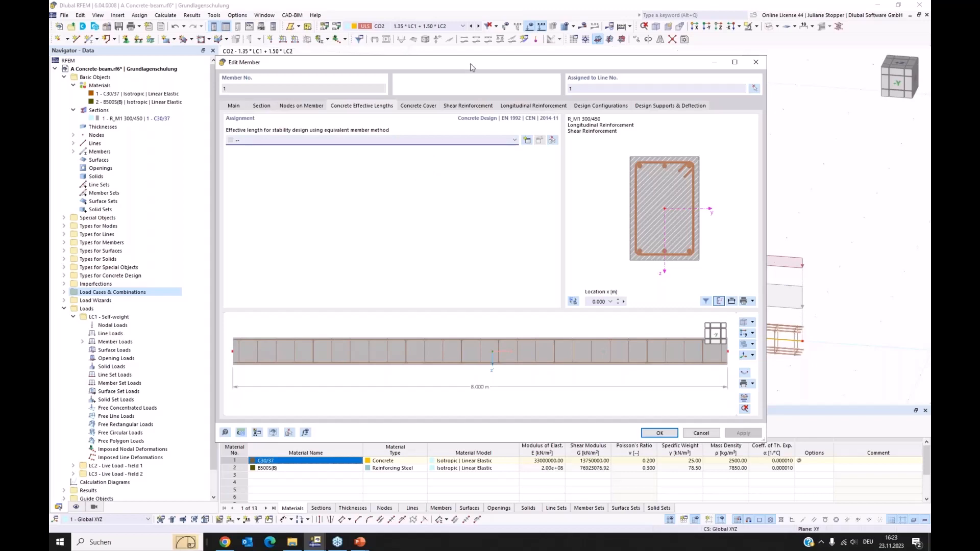
drag(471, 67, 478, 97)
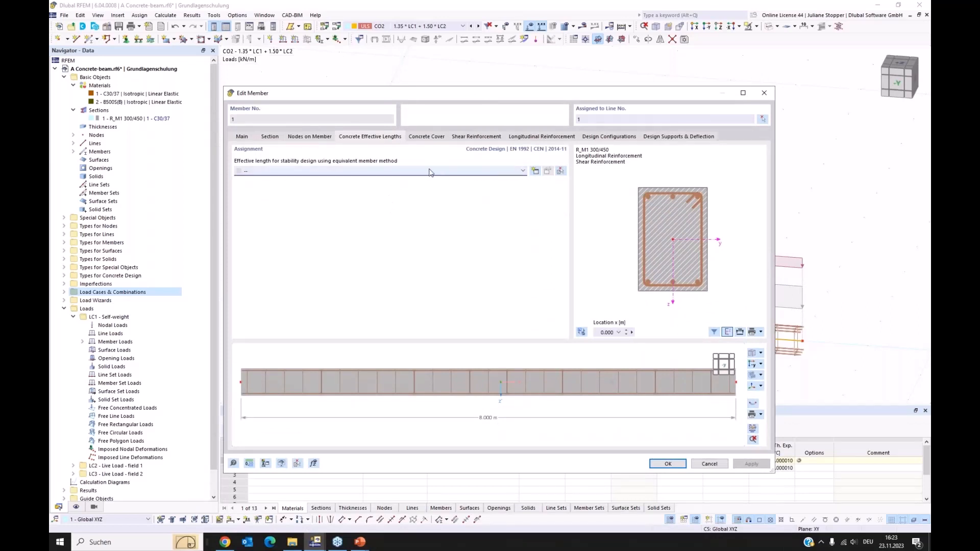
click(431, 138)
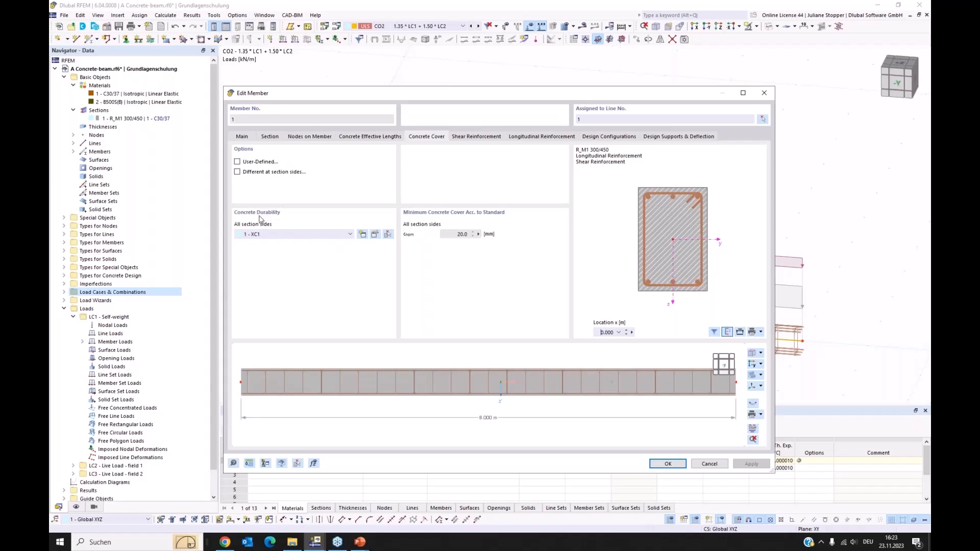
Examine the exposure classes and concrete cover options of the member's durability, keeping XC1 - Dry or permanently wet.
click(376, 234)
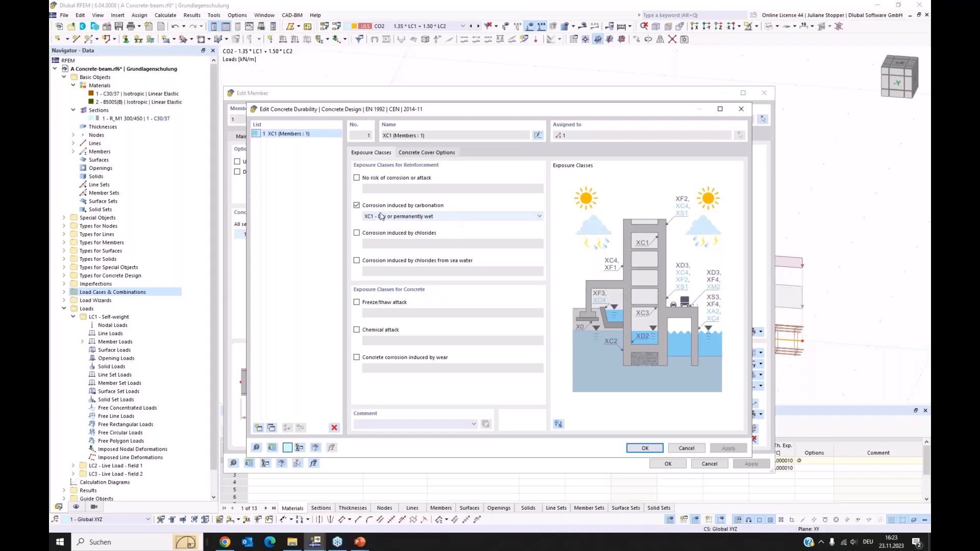
click(456, 218)
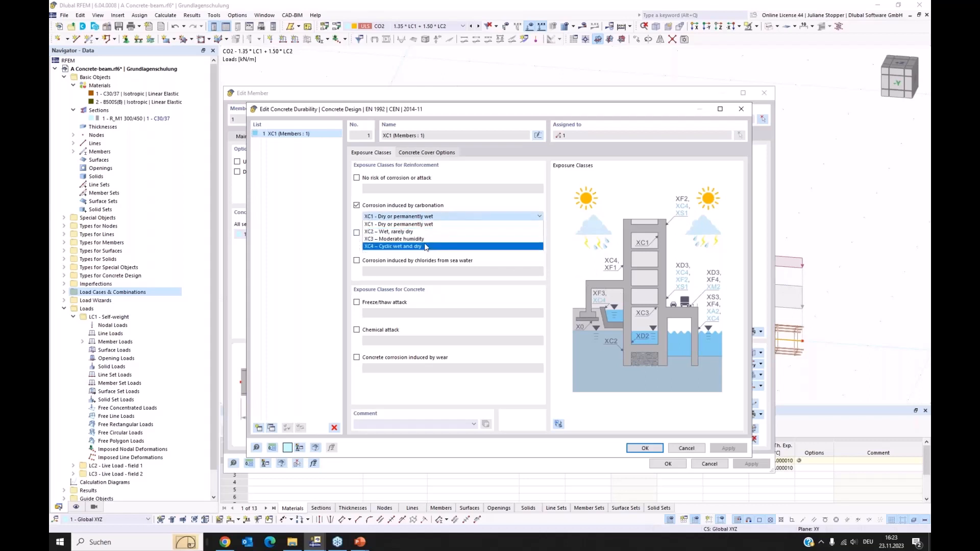
click(452, 225)
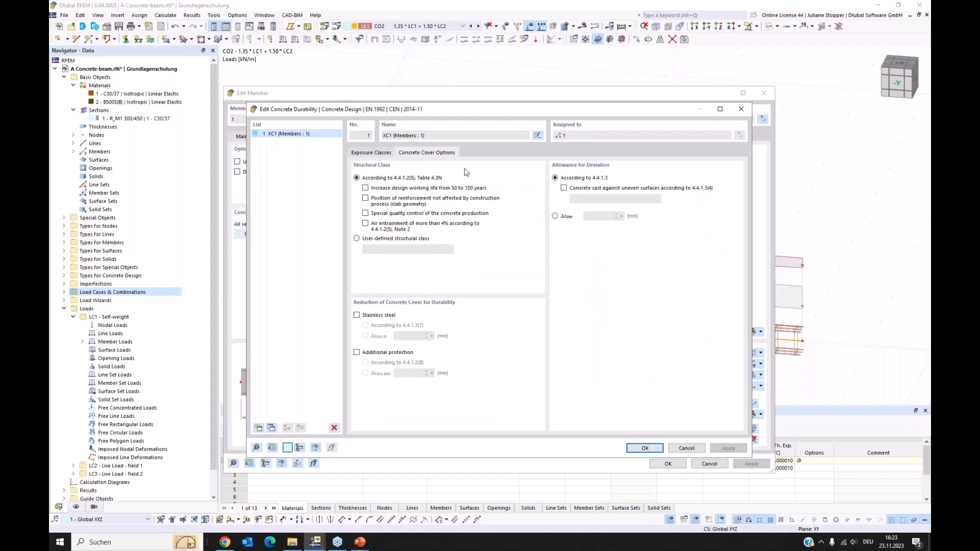
click(373, 153)
click(645, 449)
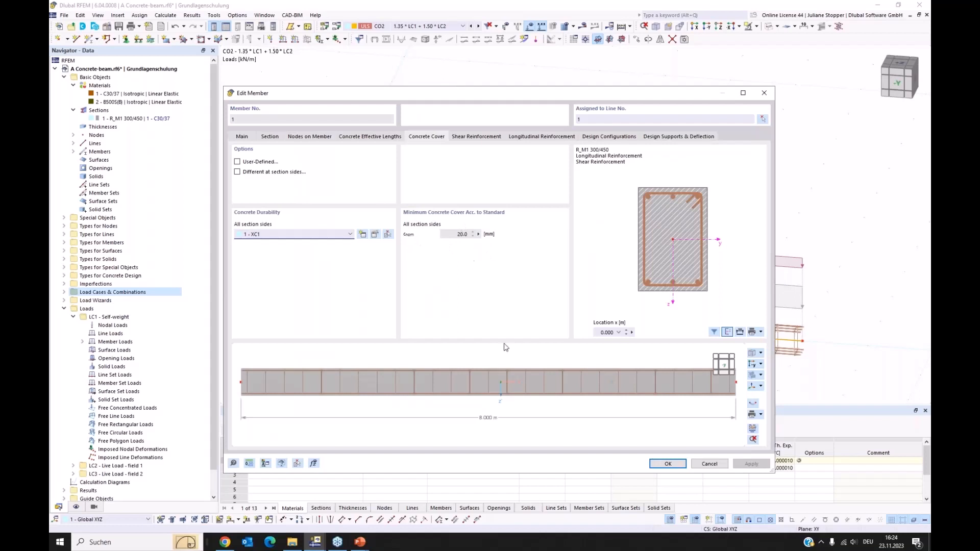
Try a user-defined concrete cover and separate cover and durability settings for each section side of member 1.
click(238, 163)
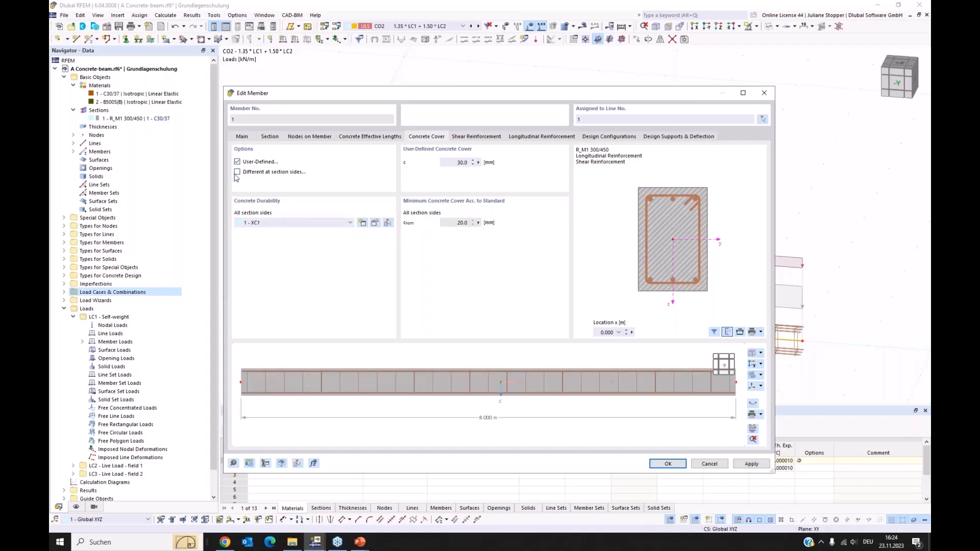
click(247, 174)
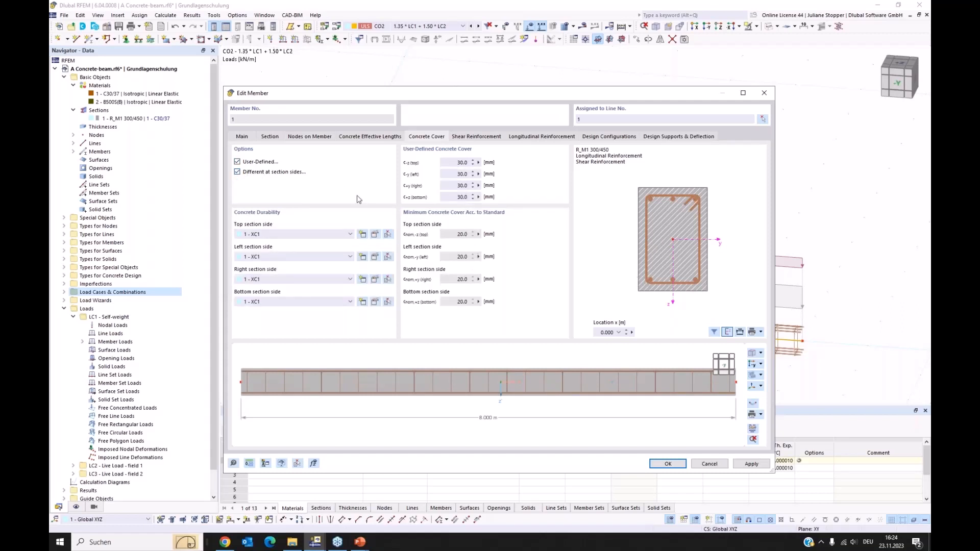
click(237, 162)
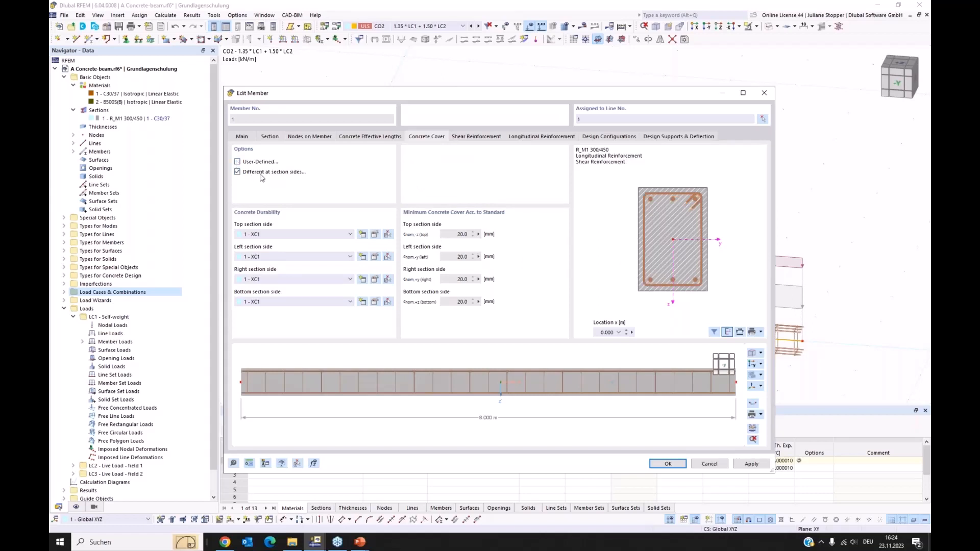
click(265, 257)
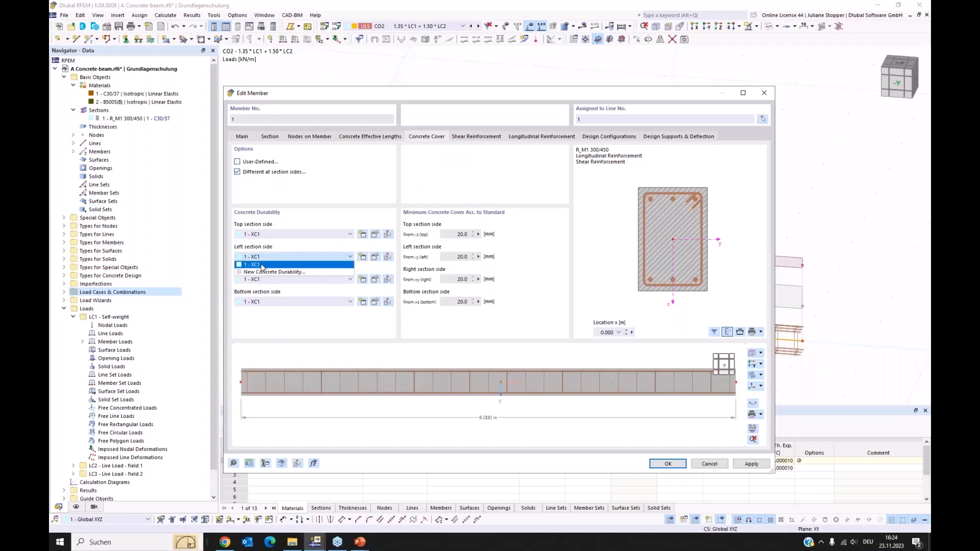
click(284, 246)
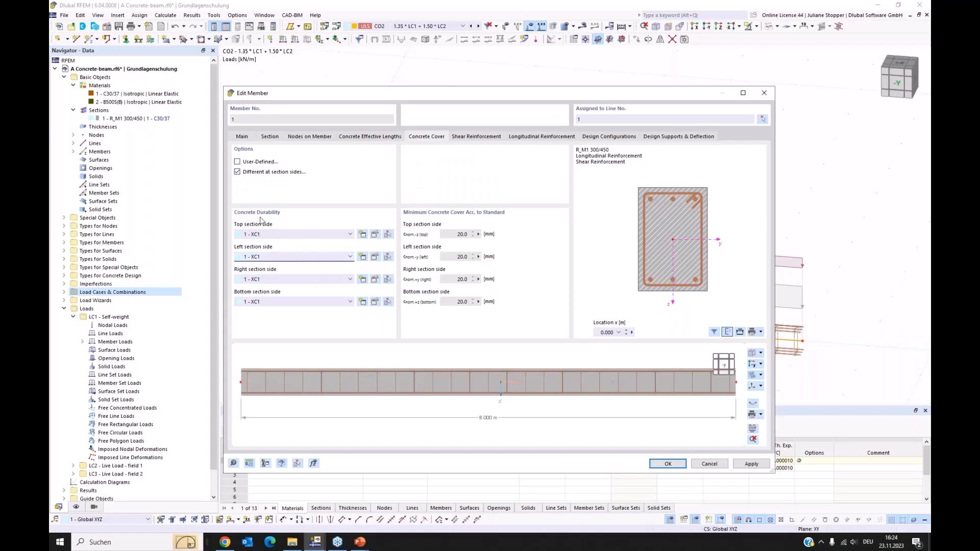
click(238, 173)
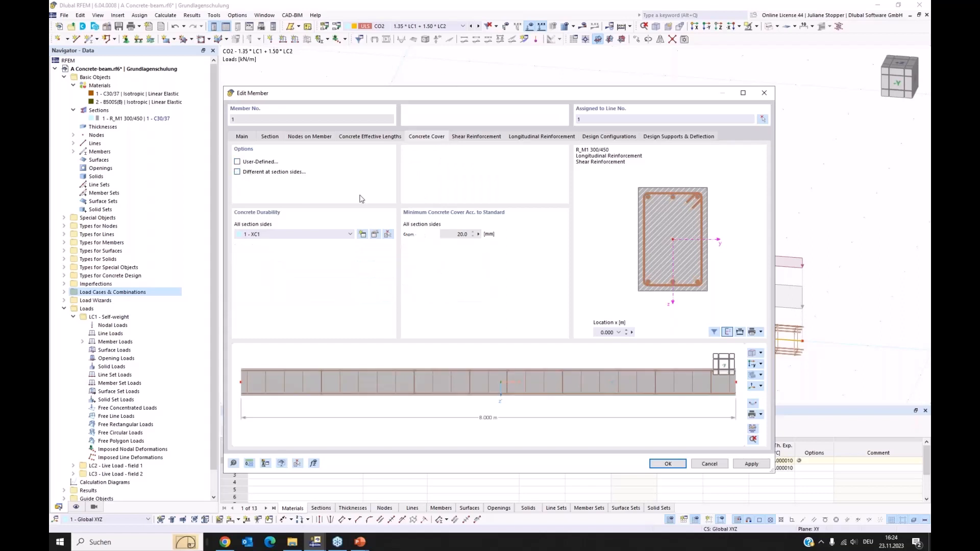
click(368, 172)
click(237, 173)
Set the stirrup type of the member's shear reinforcement to H, four legged, closed, with 135° hooks.
click(472, 139)
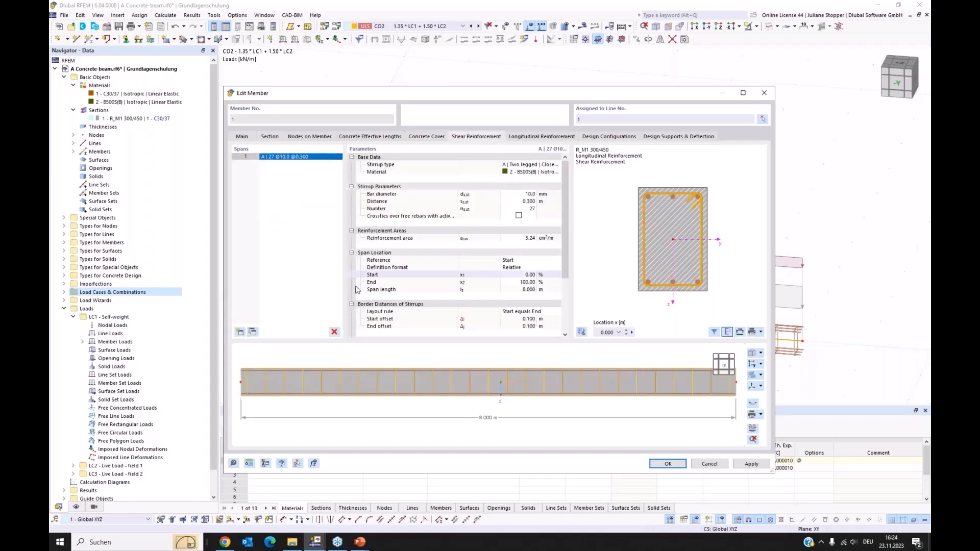
click(527, 166)
click(557, 165)
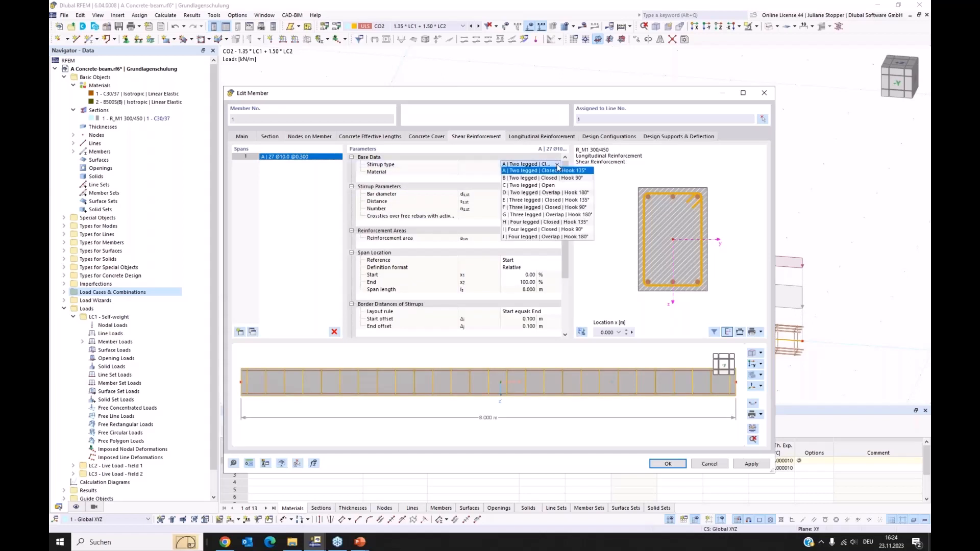
click(536, 224)
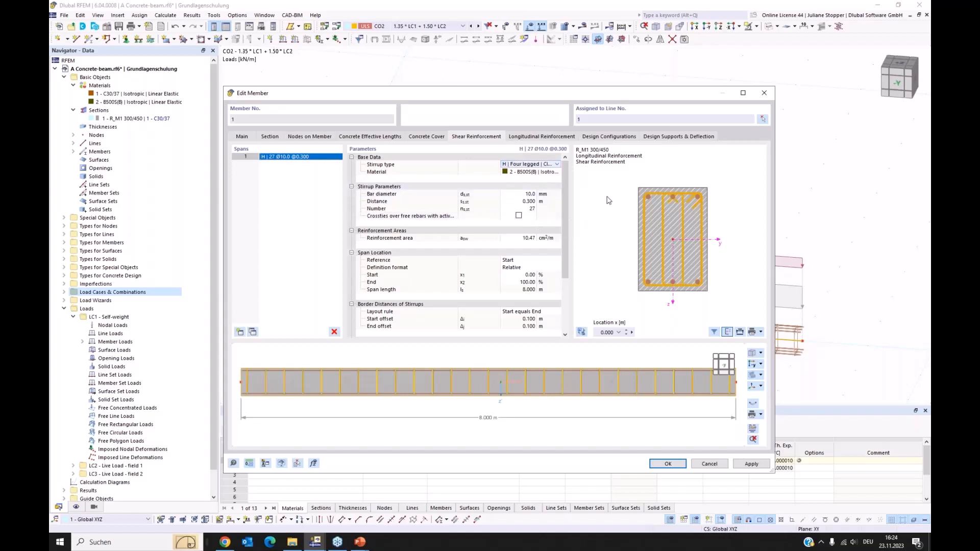
Change the stirrup type to A, two legged, closed, with 135° hooks, keeping B500S(B) as the stirrup material.
click(554, 164)
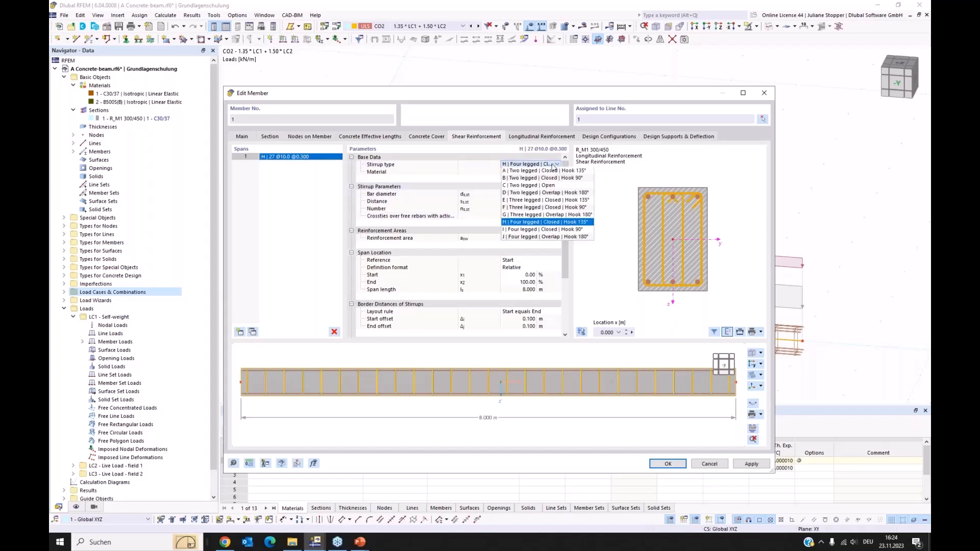
click(545, 172)
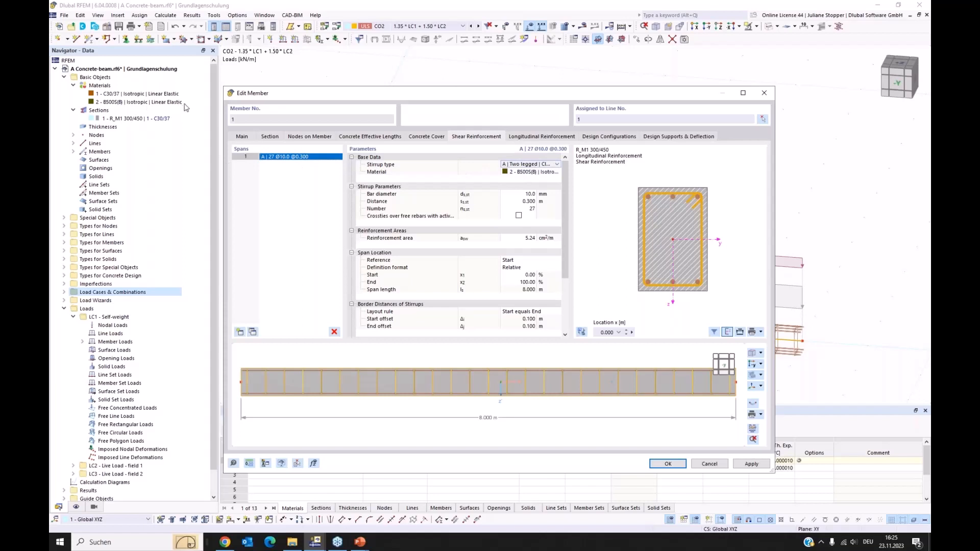
click(552, 174)
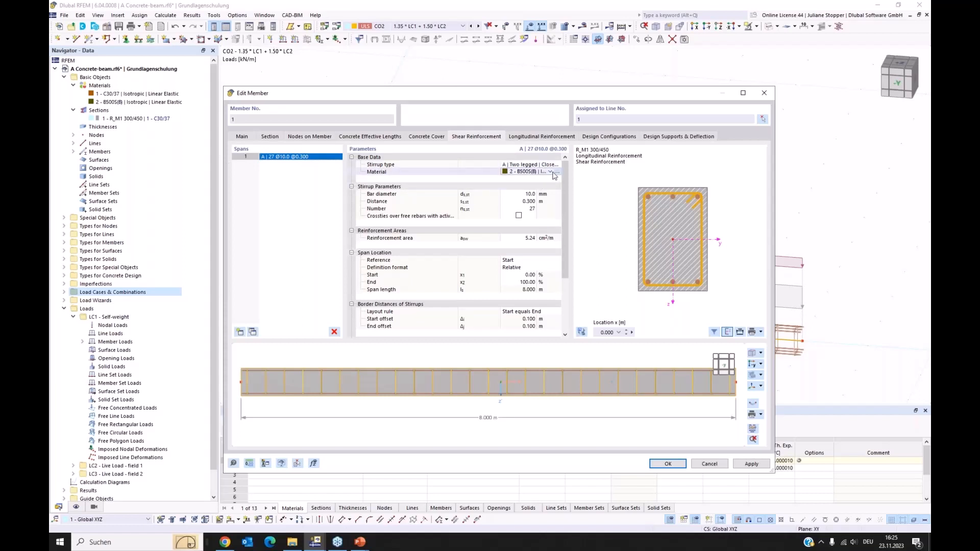
click(550, 172)
click(624, 174)
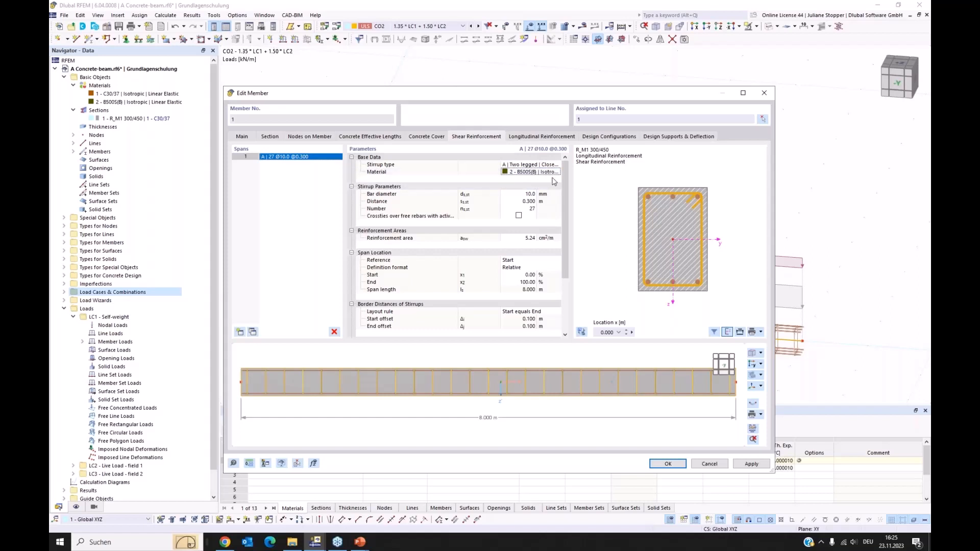
Set the stirrups' bar diameter to 8 mm and their distance to 0.200 m, and review the remaining shear reinforcement parameters.
click(524, 195)
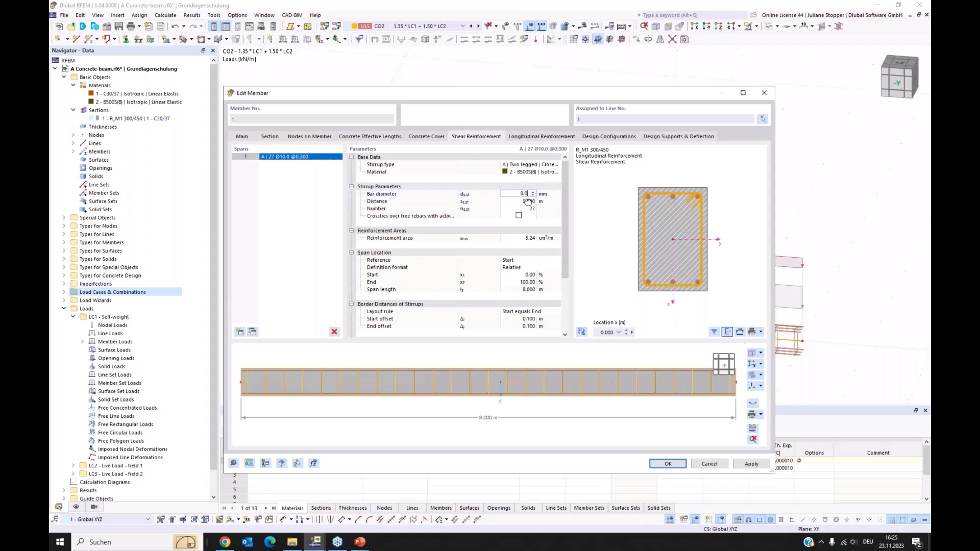
click(528, 202)
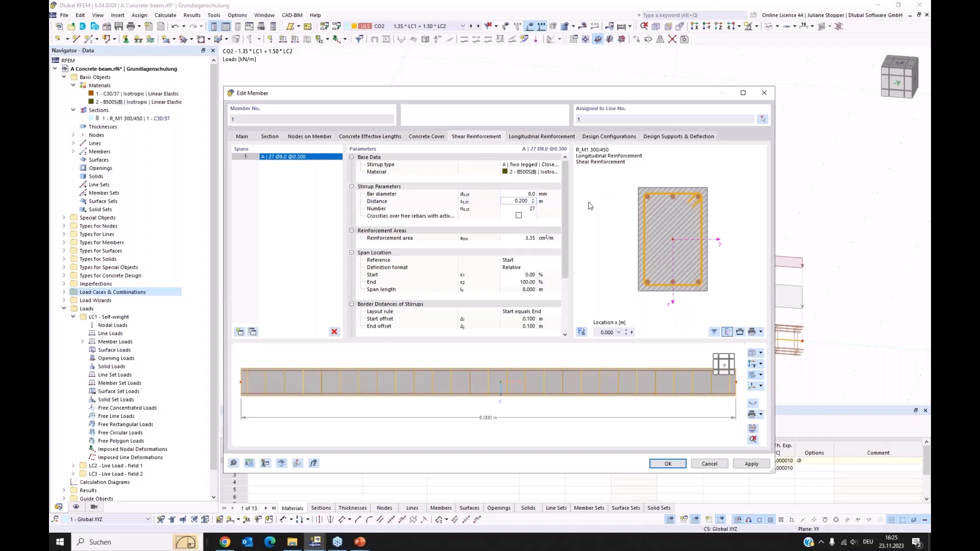
click(594, 203)
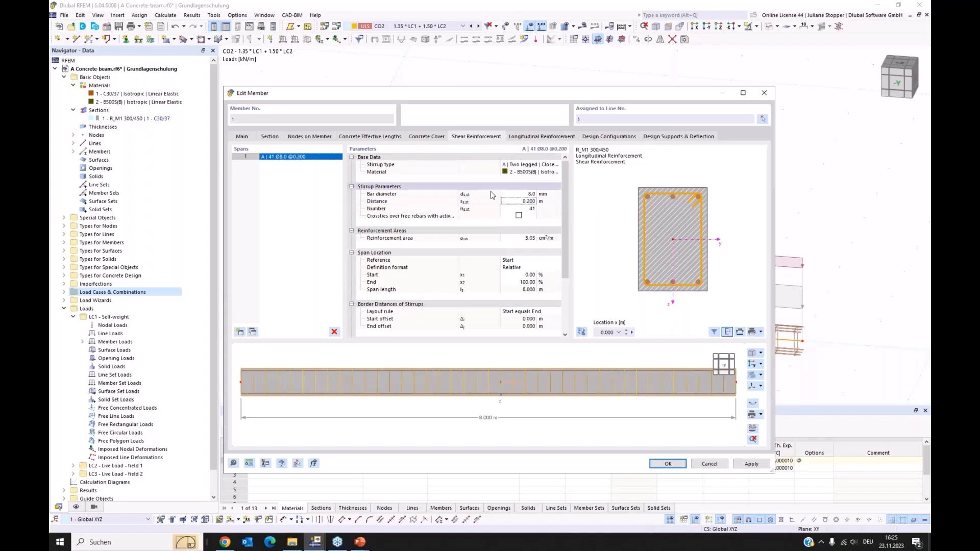
scroll(568, 241, down, 1)
scroll(568, 241, down, 3)
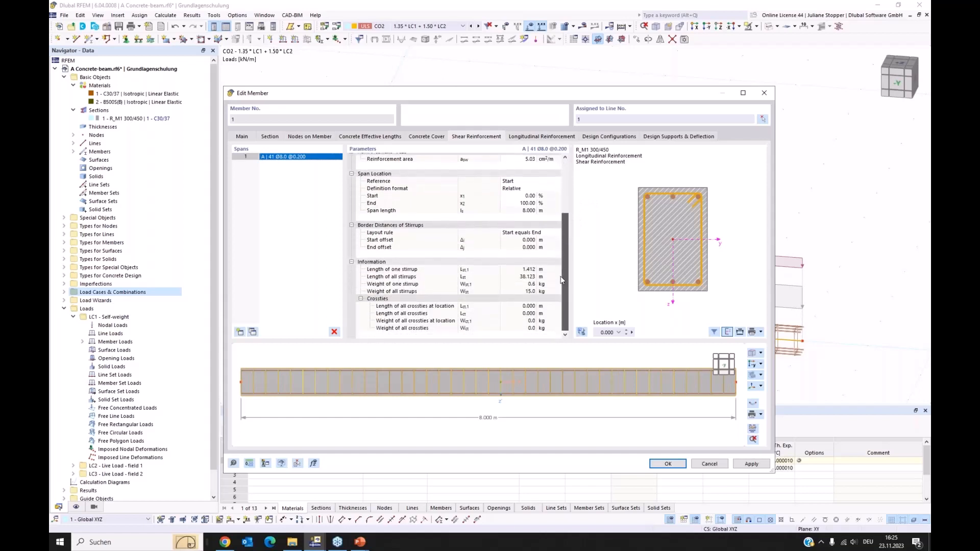
scroll(568, 241, up, 5)
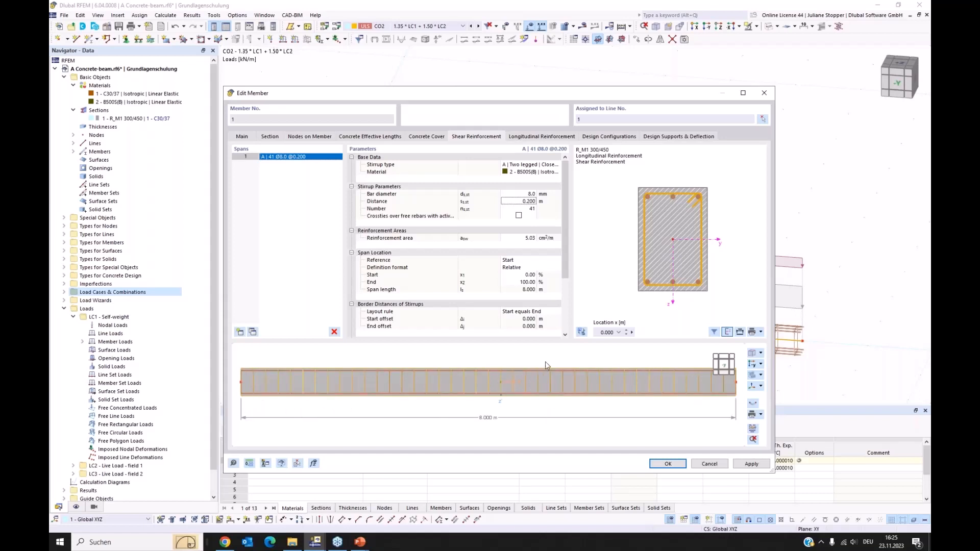
Set the rebar type of the member's longitudinal reinforcement to B, Unsymmetrical.
click(528, 138)
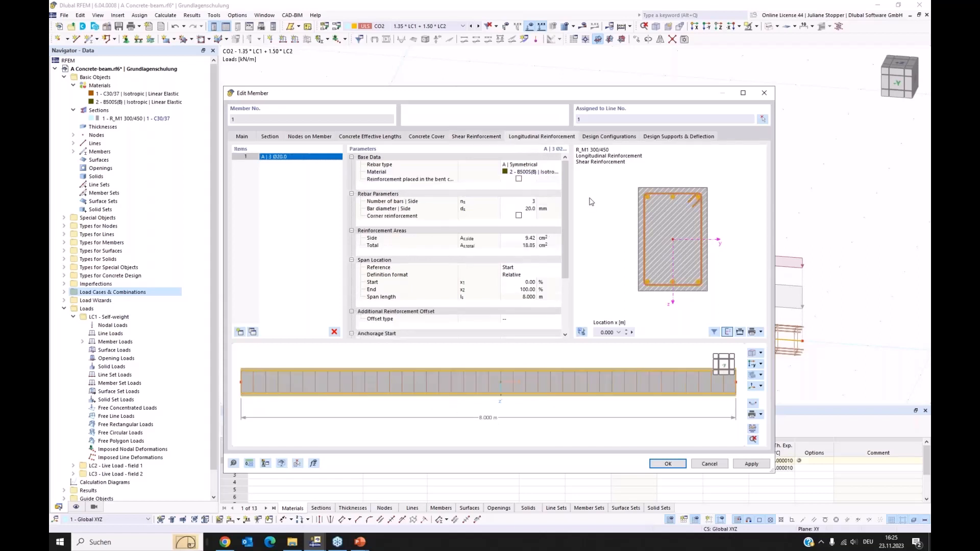
click(547, 167)
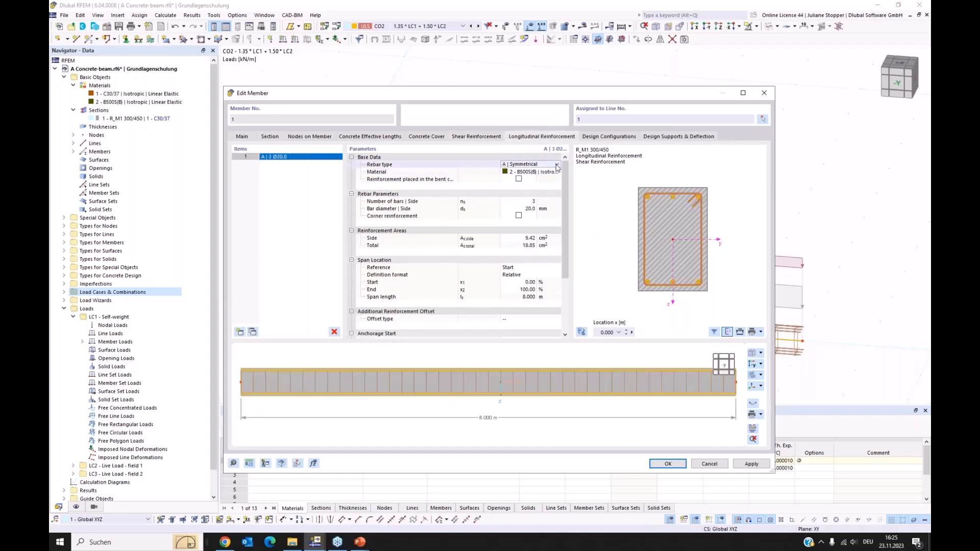
click(557, 164)
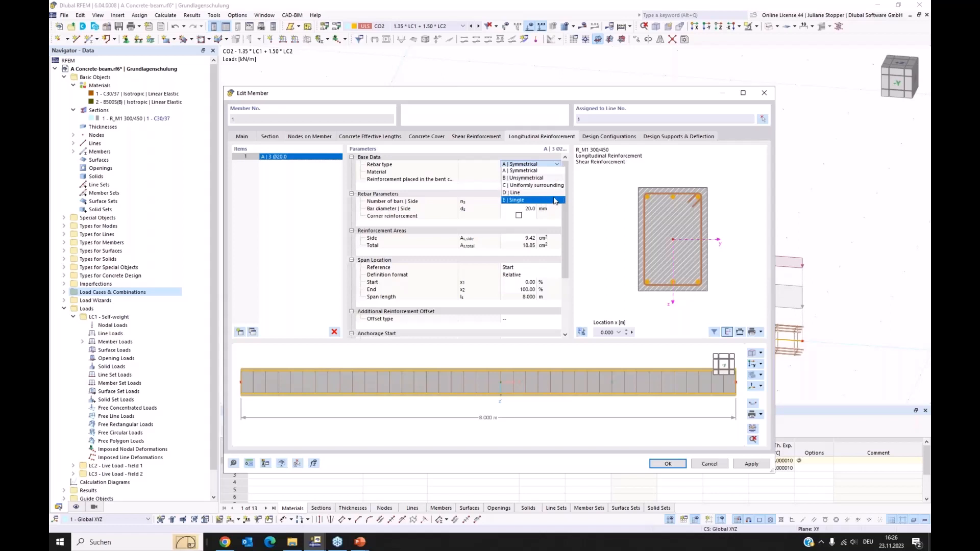
click(554, 179)
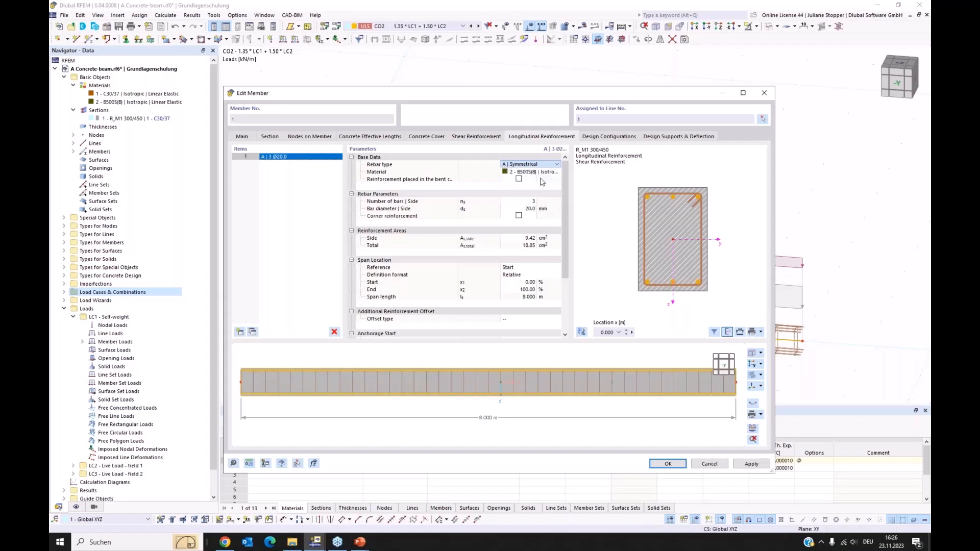
Set the top side bar diameter of the longitudinal reinforcement to 14 mm, keep three bars on the top and bottom sides, and apply.
click(529, 202)
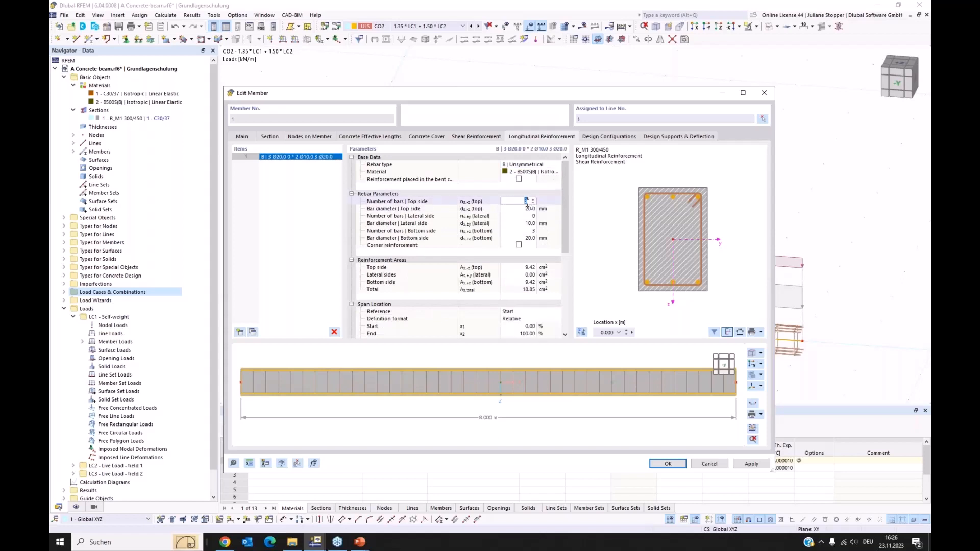
click(528, 210)
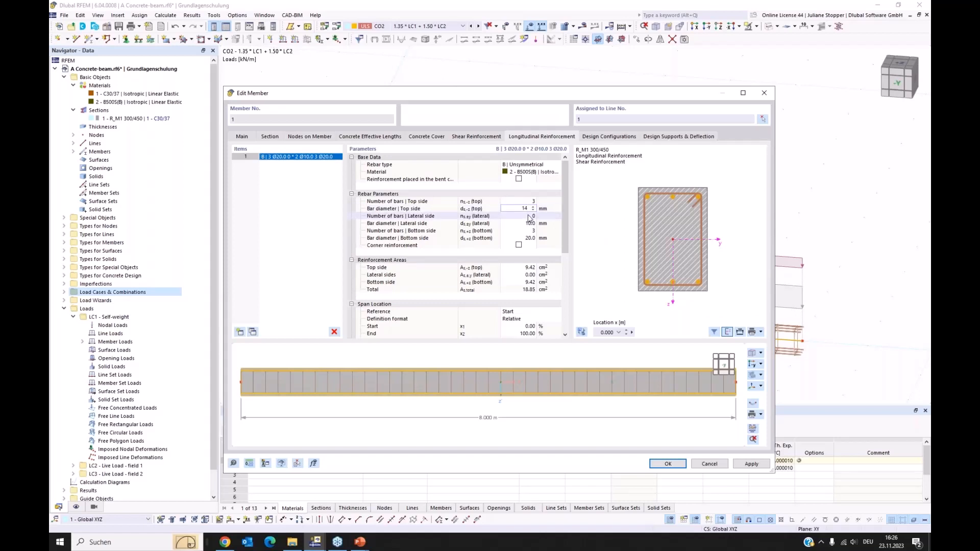
click(530, 216)
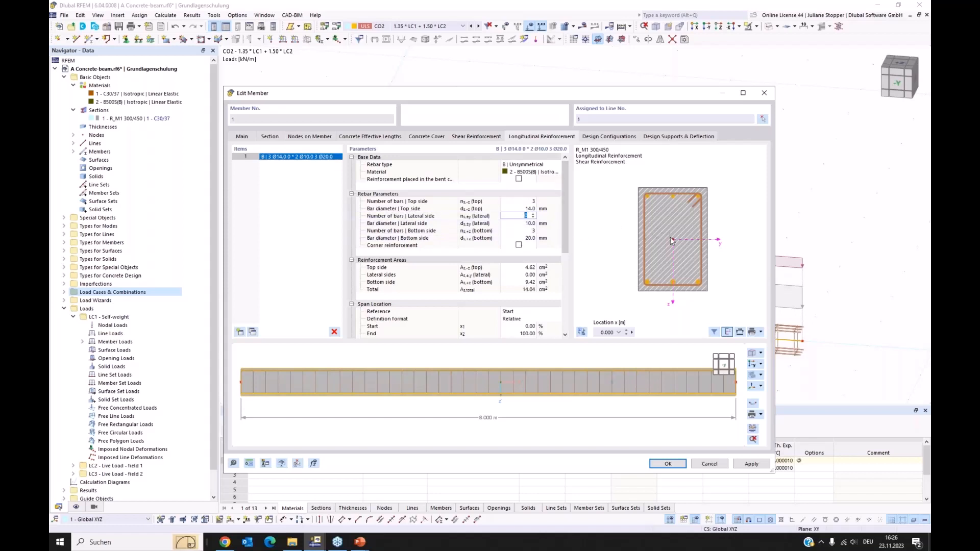
click(530, 231)
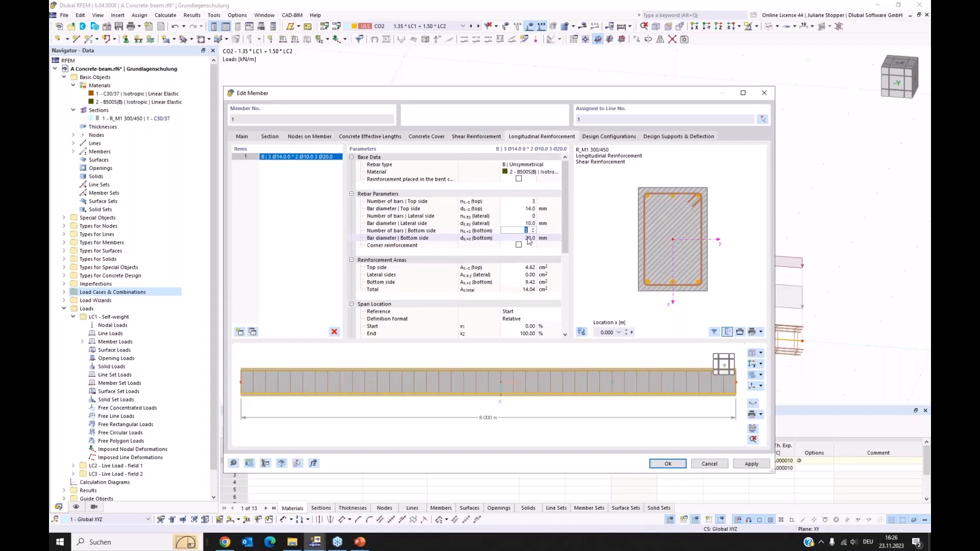
click(564, 239)
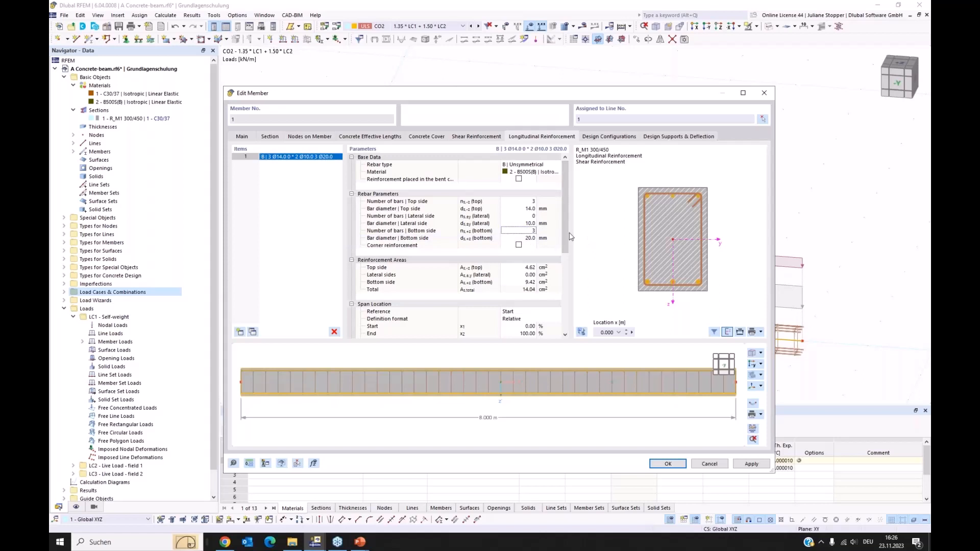
click(748, 463)
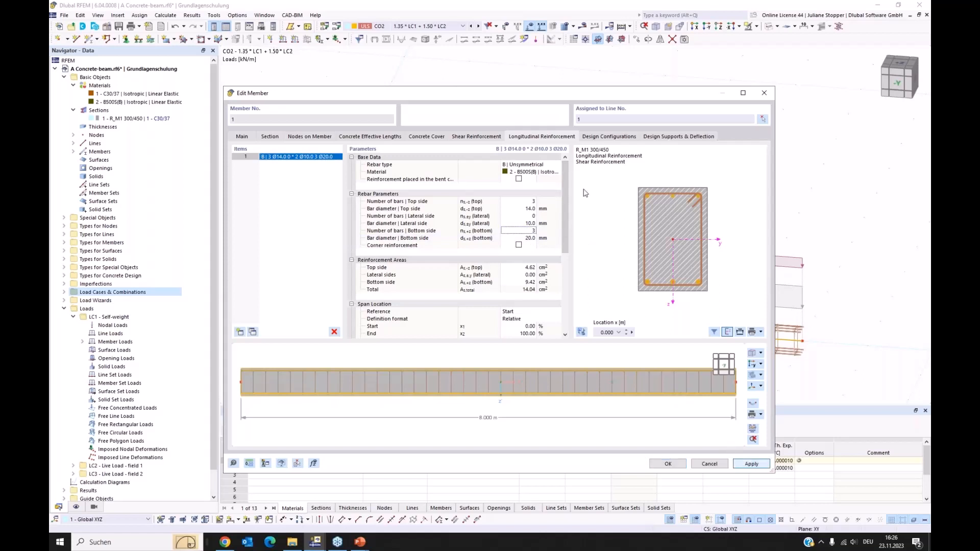
Deactivate the design of the shear joint in the member's default ultimate configuration for concrete design.
click(601, 137)
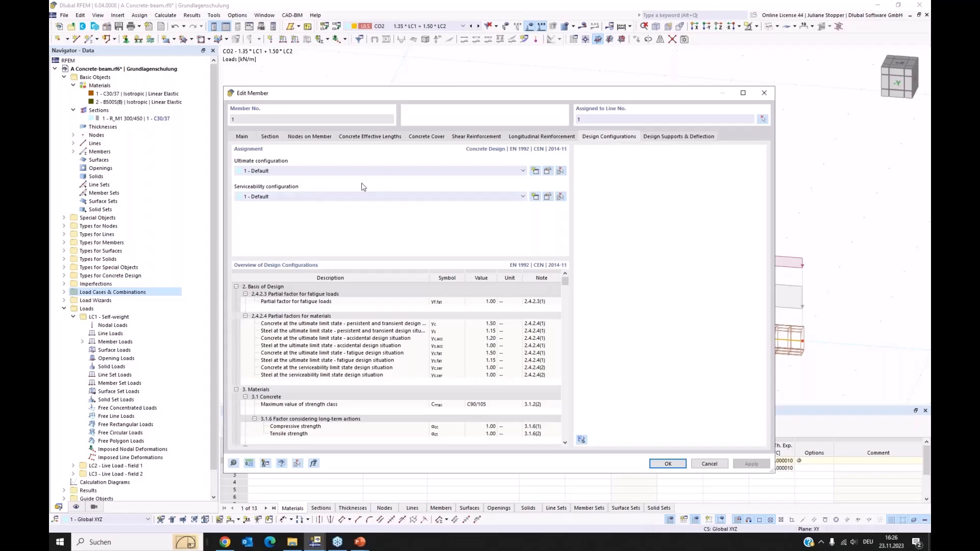
click(548, 171)
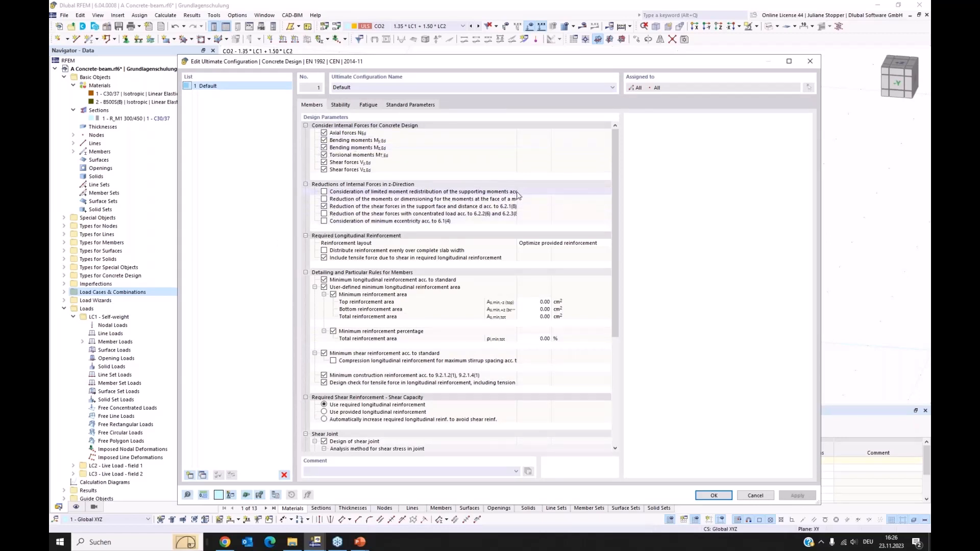
drag(517, 194, 565, 194)
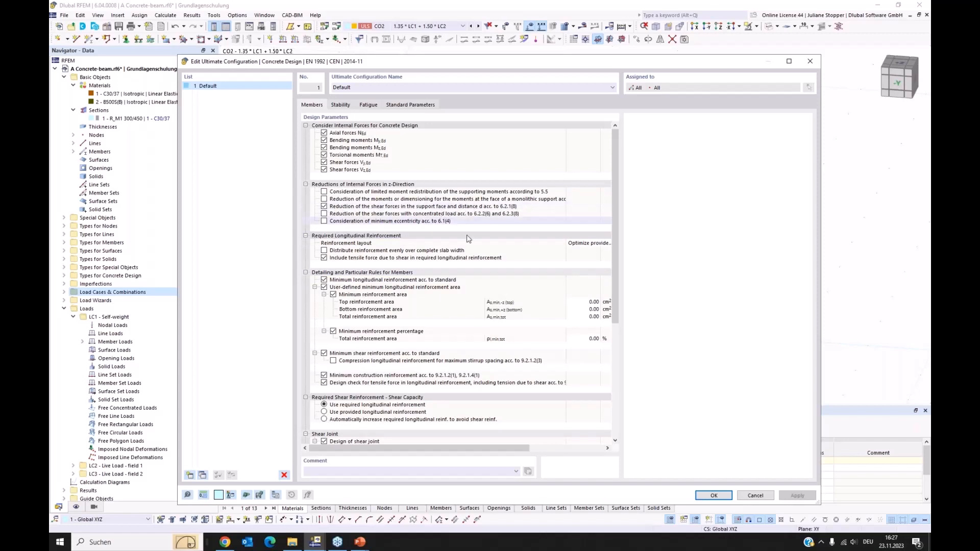
scroll(447, 300, down, 2)
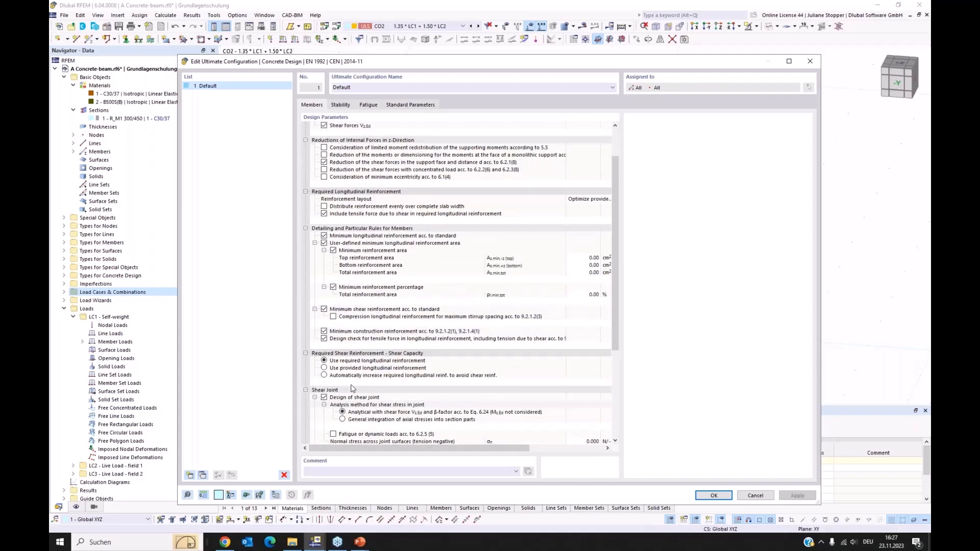
click(324, 398)
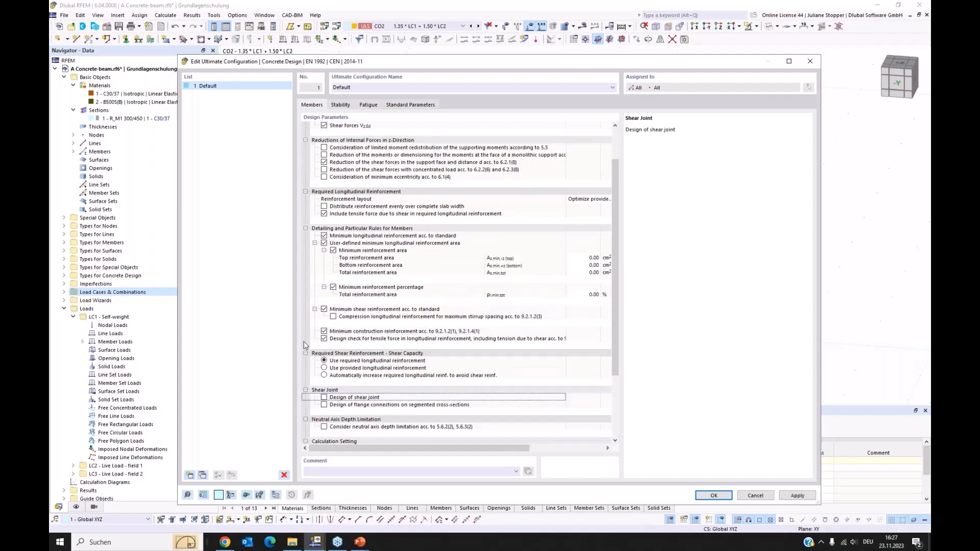
scroll(340, 349, down, 3)
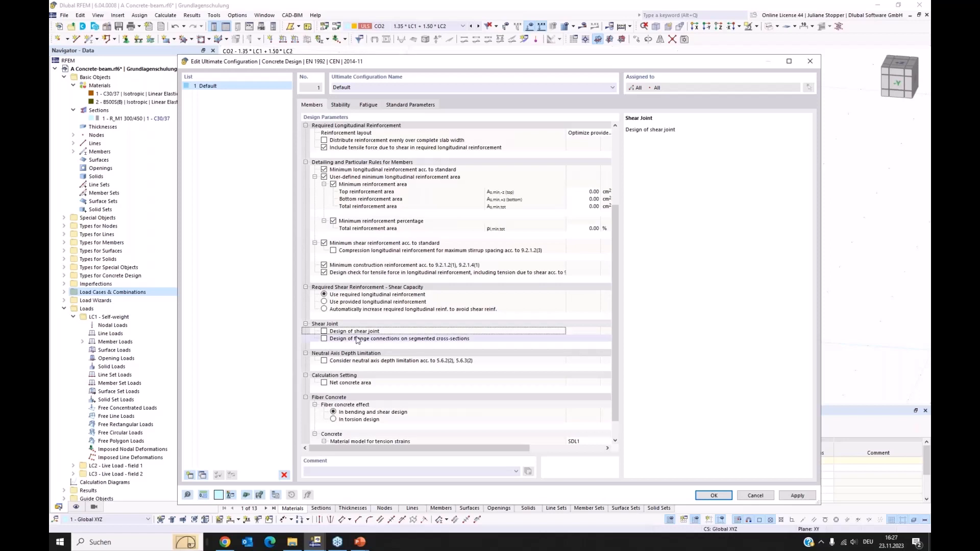
scroll(379, 342, down, 1)
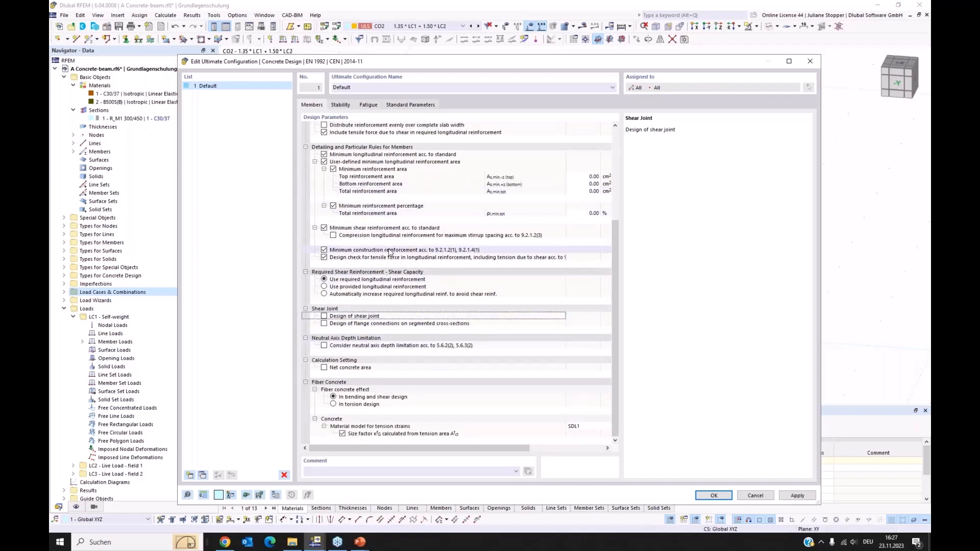
scroll(380, 240, up, 5)
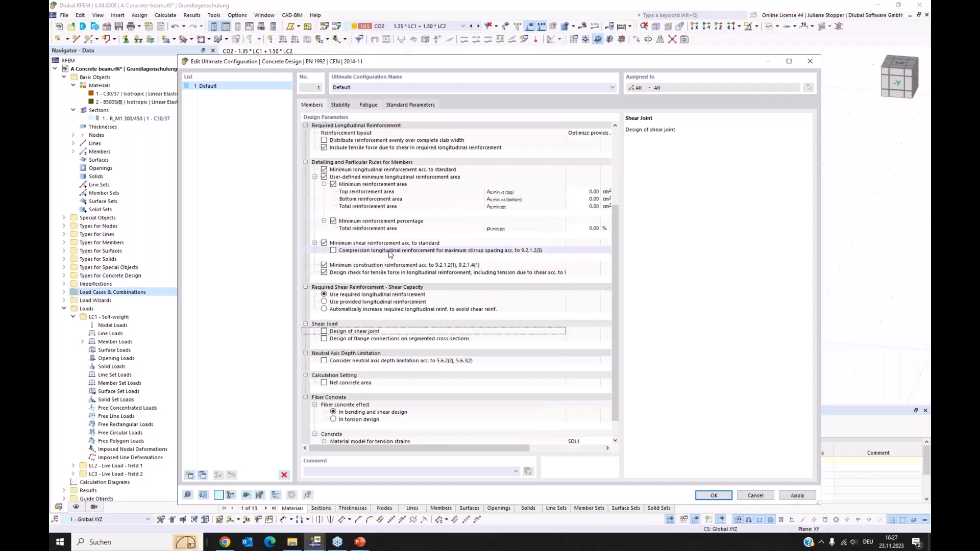
click(715, 496)
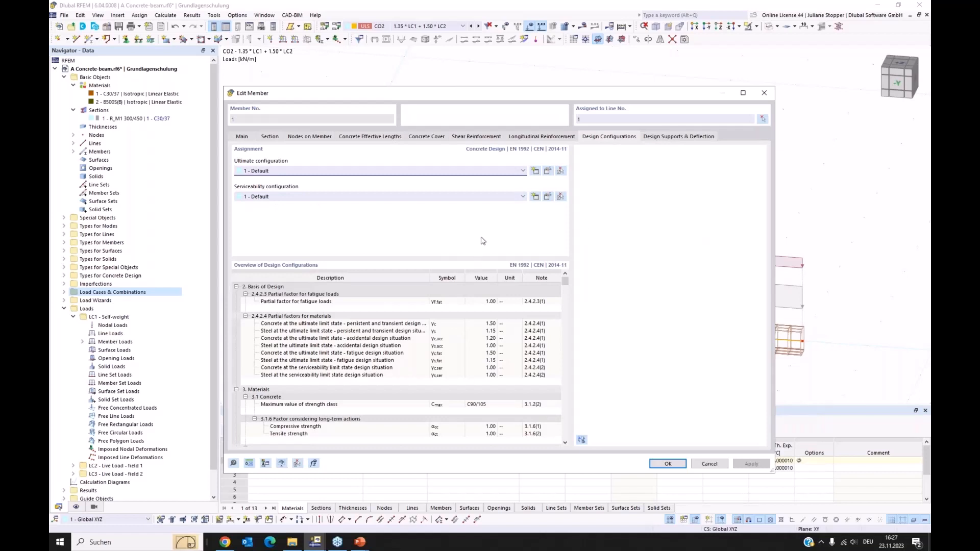
Create a concrete design support at the member start with a monolithic connection, without inner support, and inactive for deflection design in the y-axis.
click(671, 137)
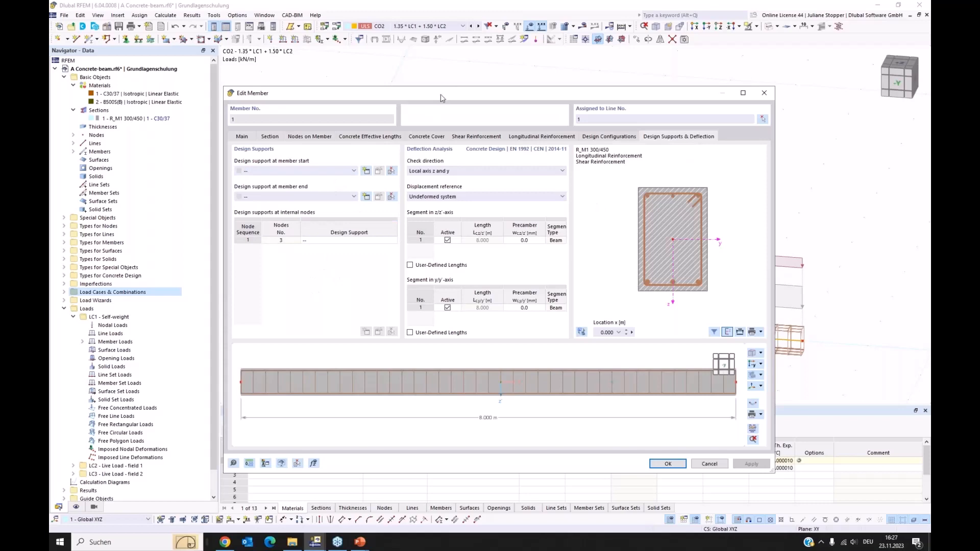
drag(442, 98, 471, 206)
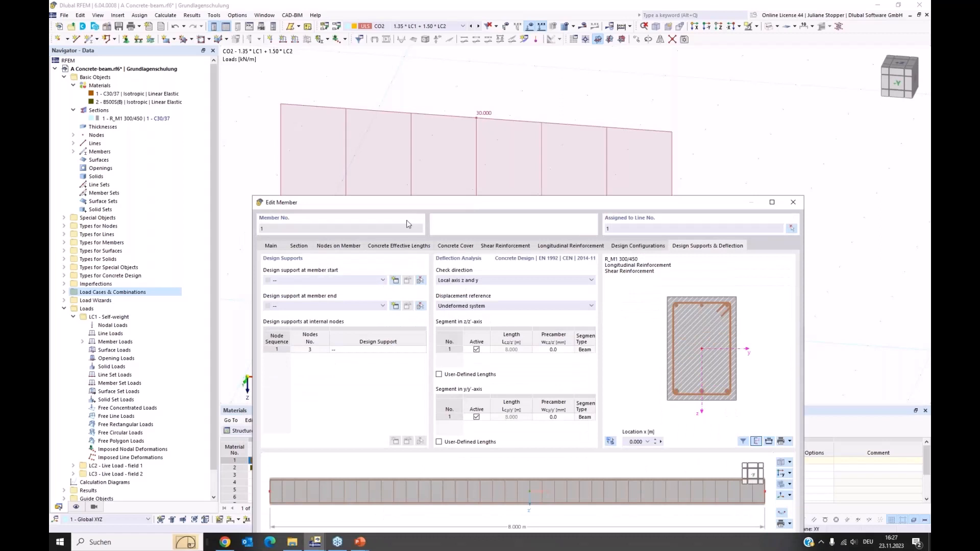
click(396, 281)
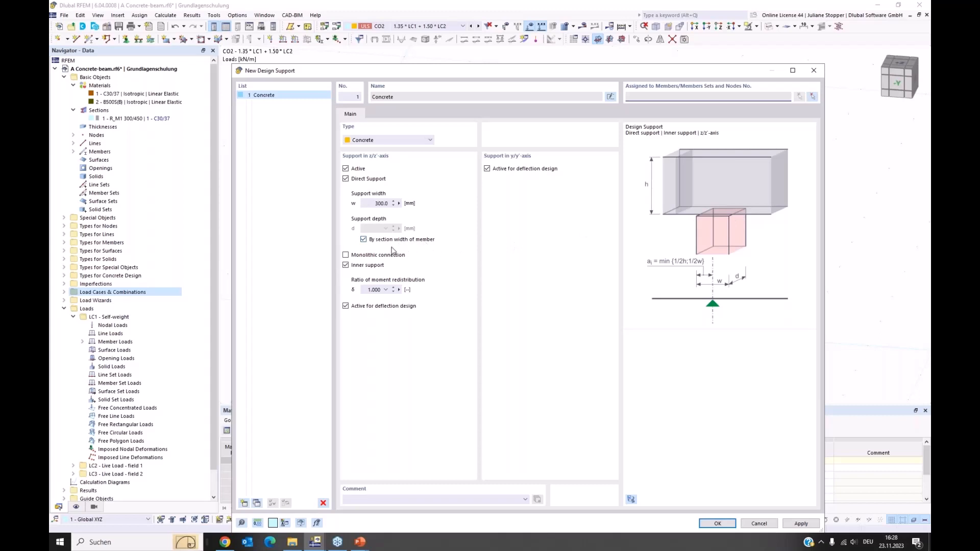
click(345, 255)
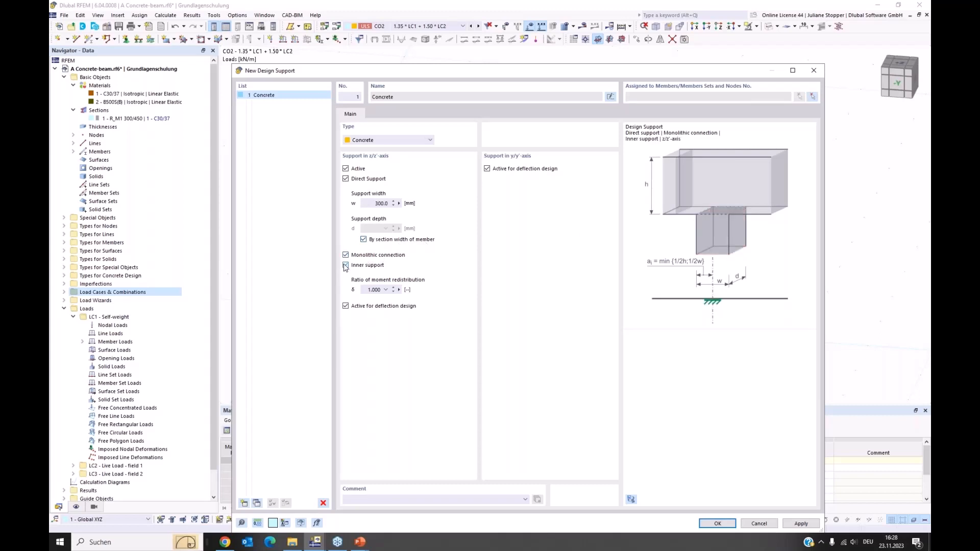
click(381, 269)
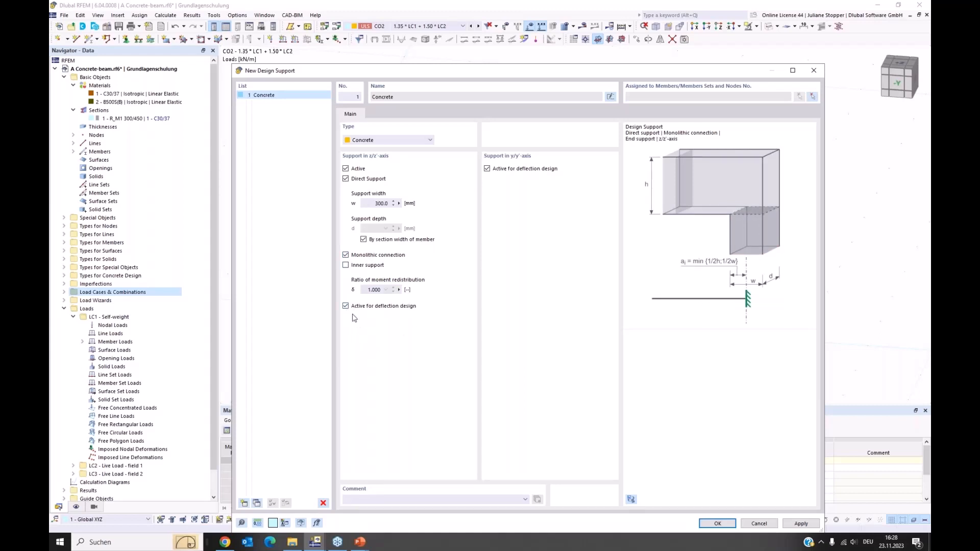
click(487, 169)
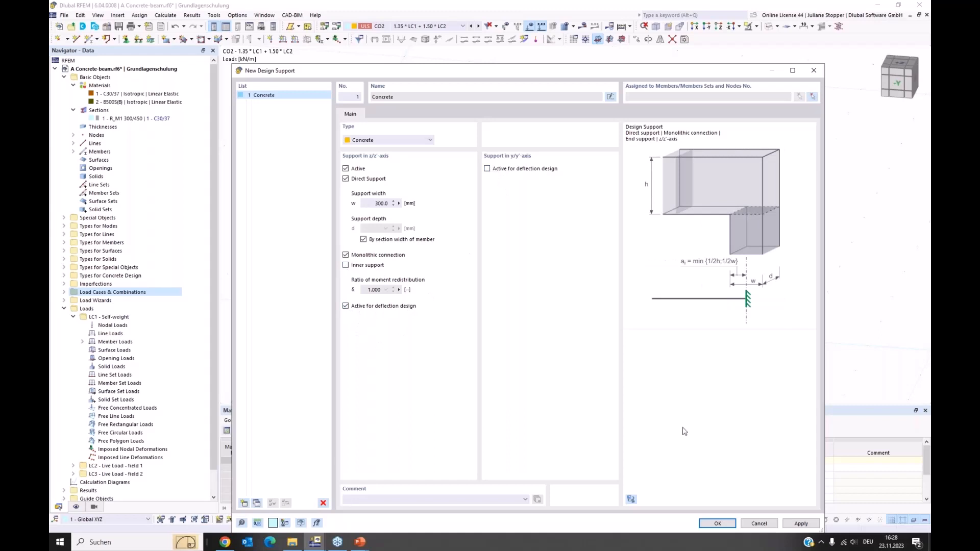
click(718, 524)
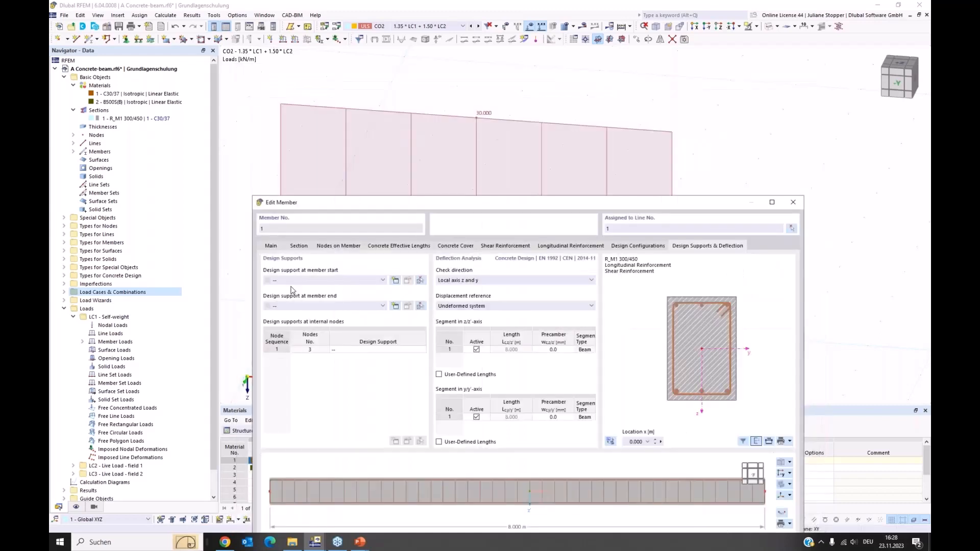
drag(413, 204, 415, 96)
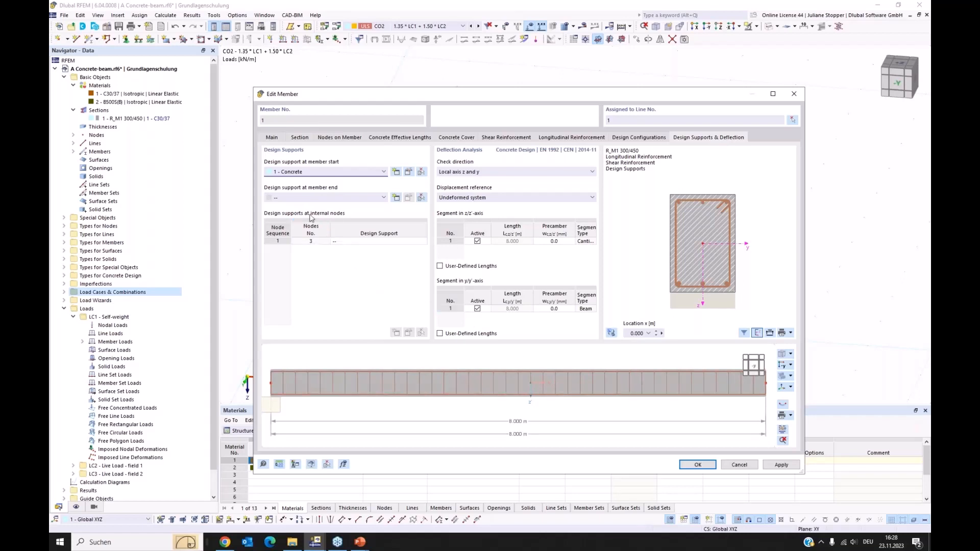
Create a concrete design support at internal node 3, inactive for deflection design in the y-axis, and confirm the member changes.
click(361, 244)
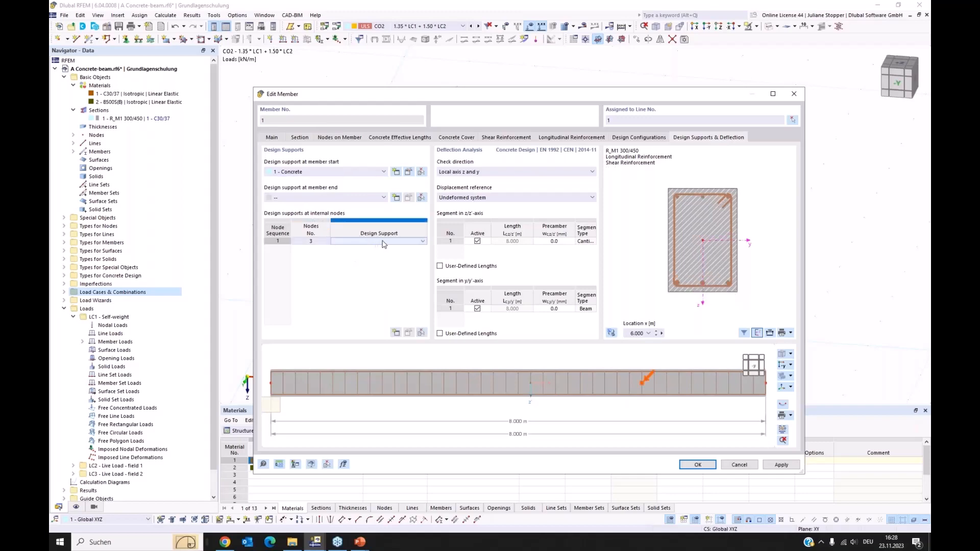
click(381, 243)
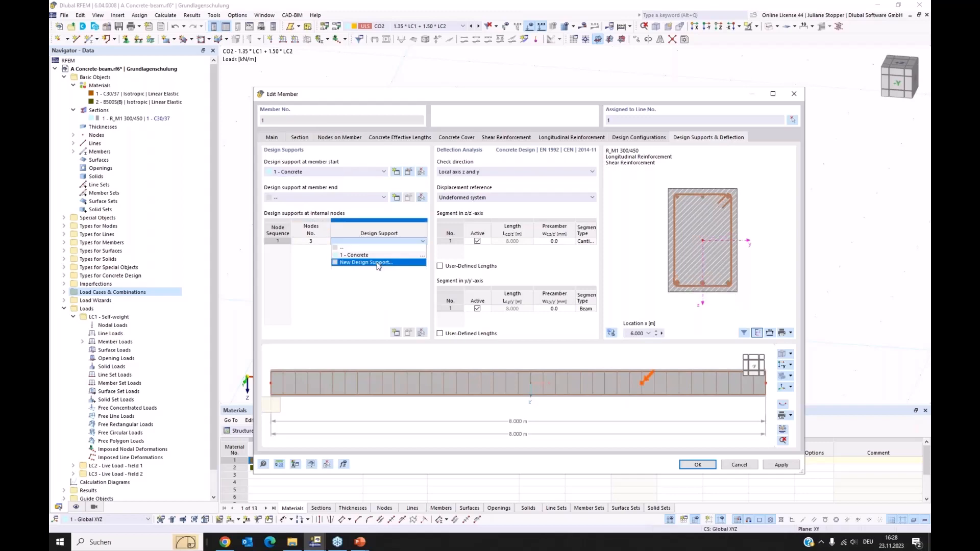
click(379, 262)
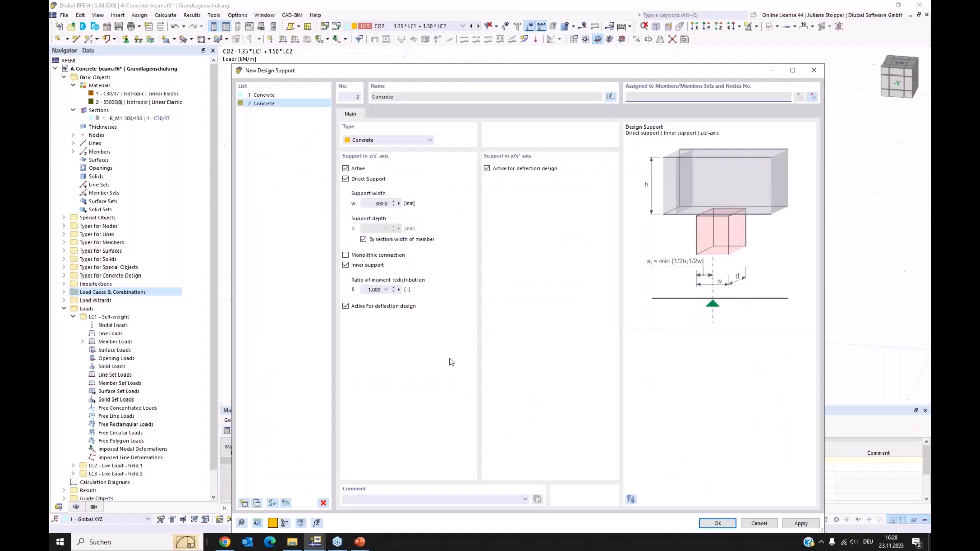
click(487, 169)
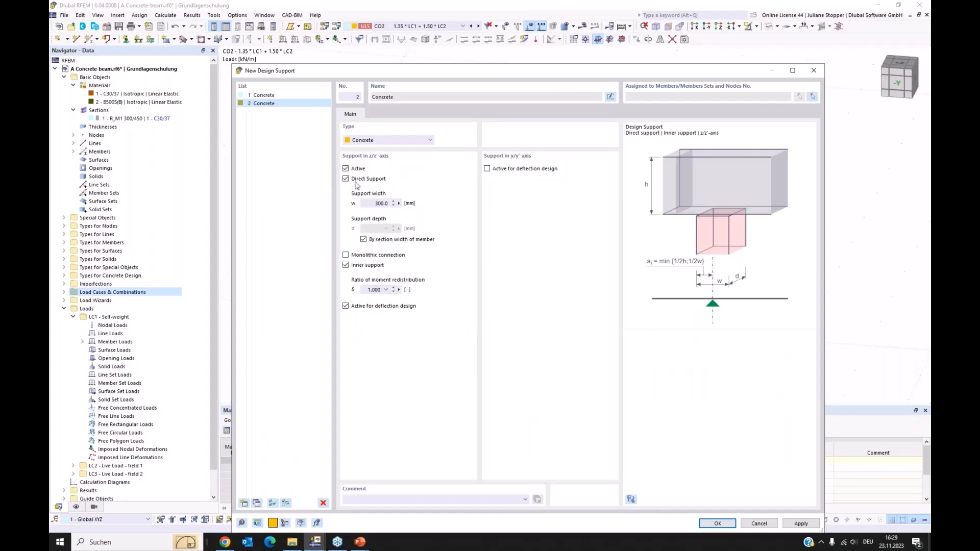
click(709, 525)
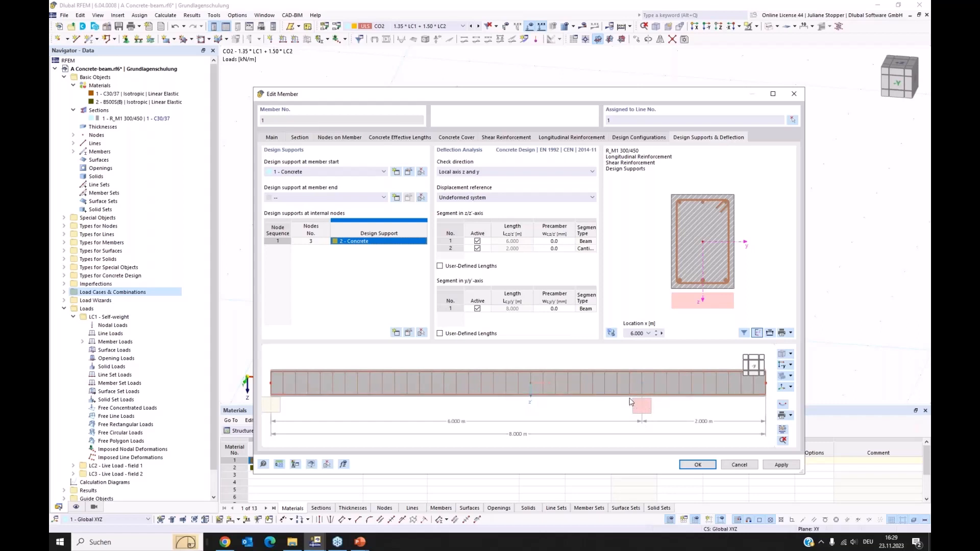
click(699, 465)
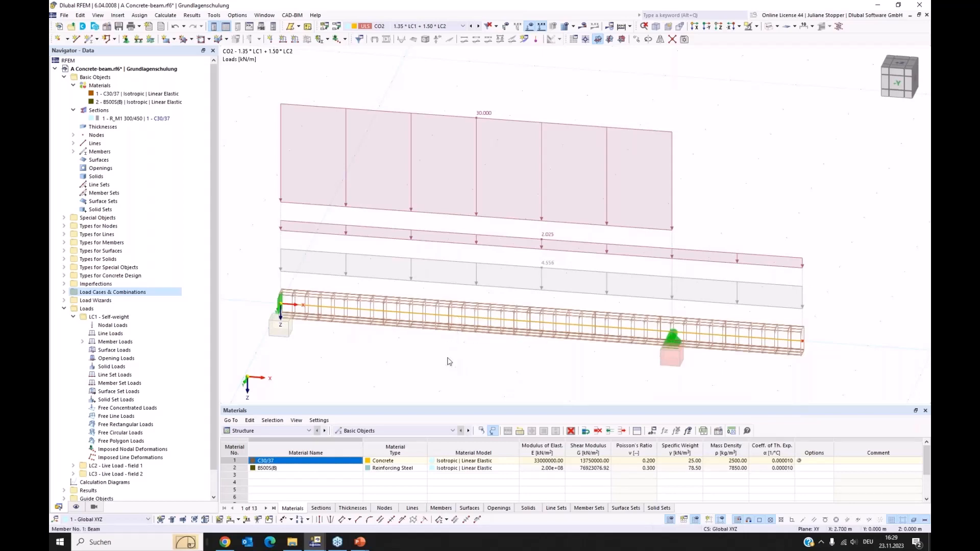
Examine the beam's reinforcement layout drawing and its graphics printing options, and leave the member without changes.
double_click(449, 360)
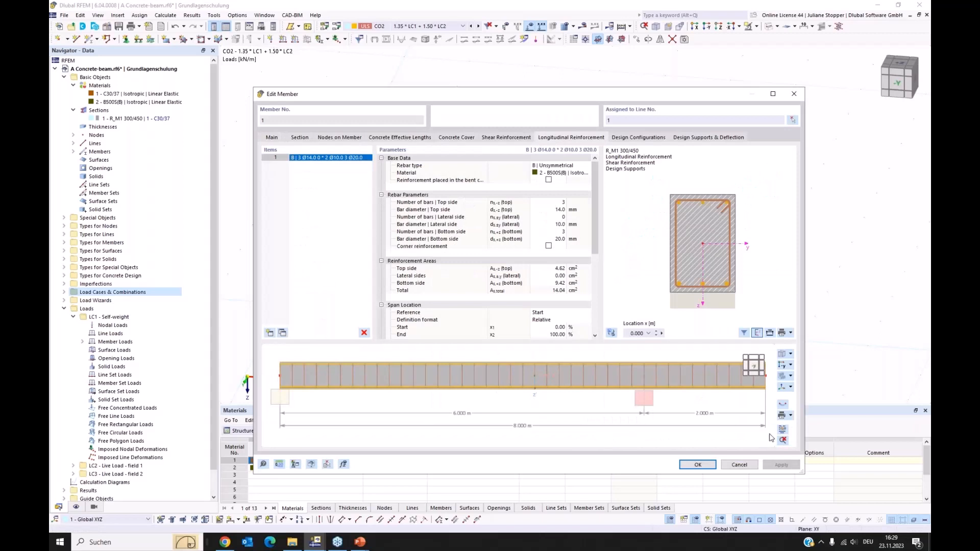
click(783, 432)
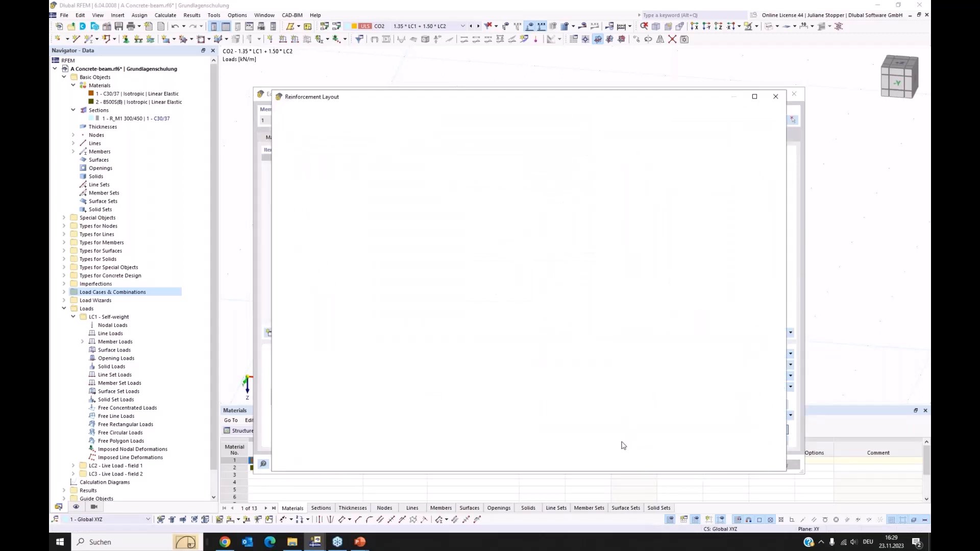
drag(559, 102, 554, 62)
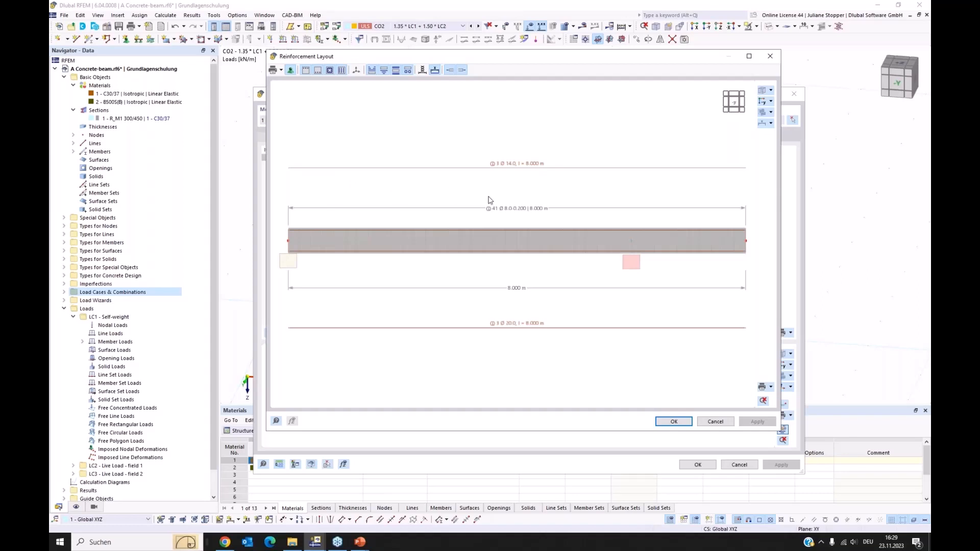
click(771, 388)
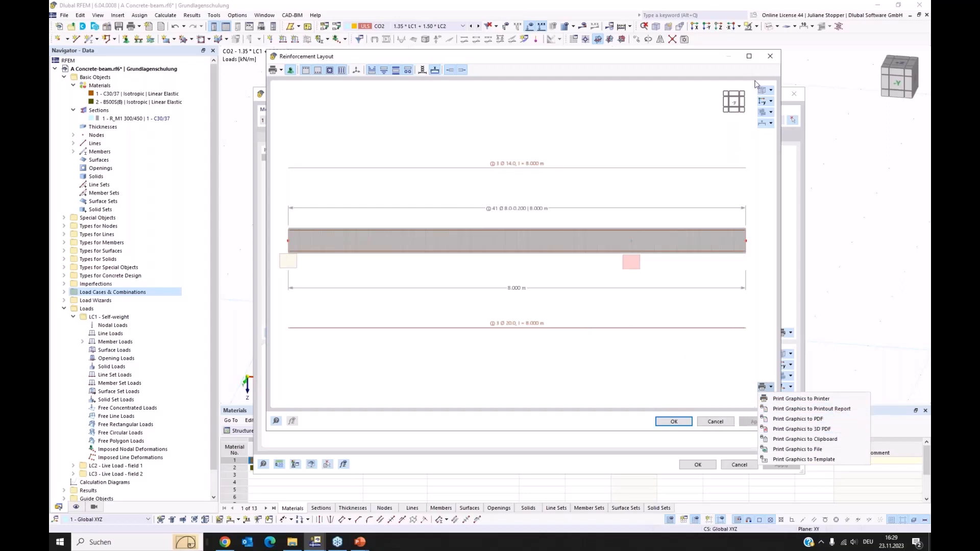
click(771, 58)
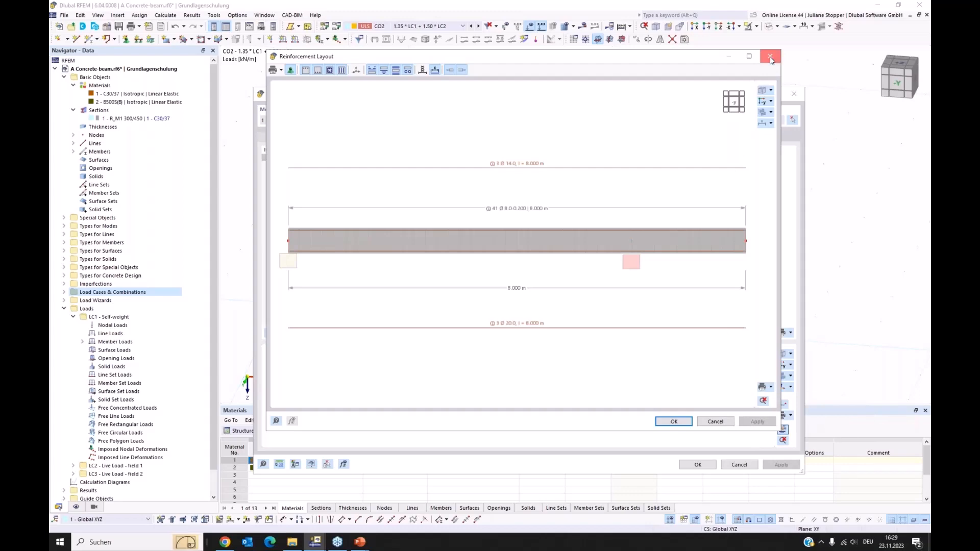
click(771, 58)
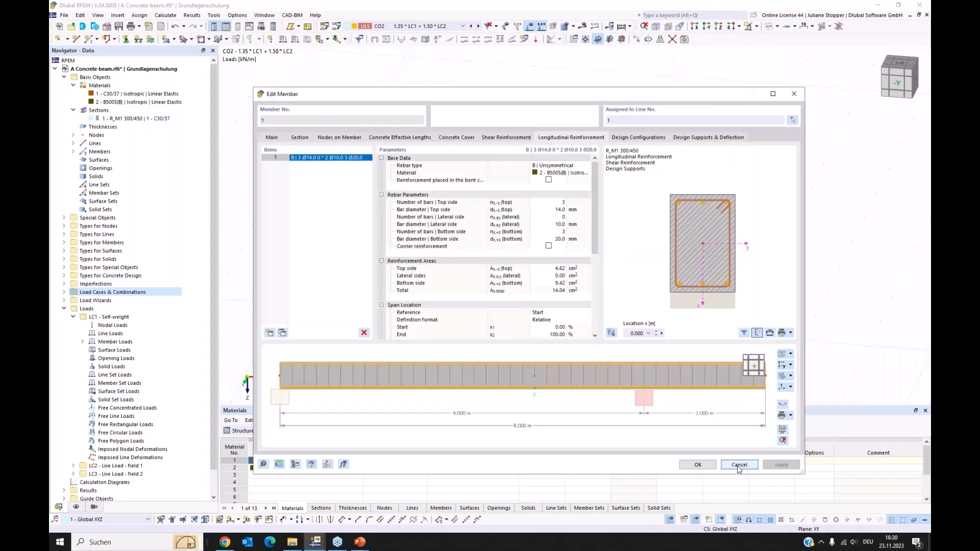
click(739, 466)
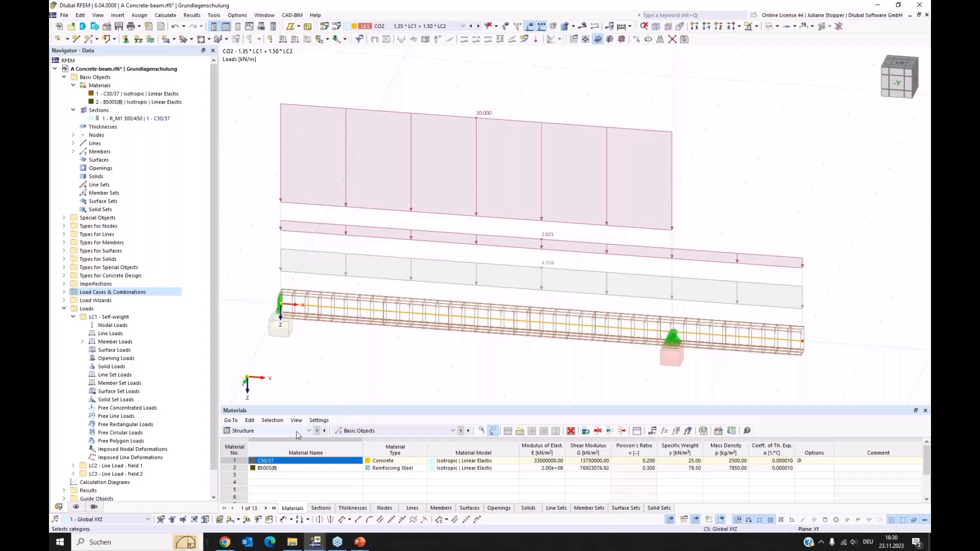
Exclude the SLS - Frequent design situation (DS3) from the concrete design.
click(289, 433)
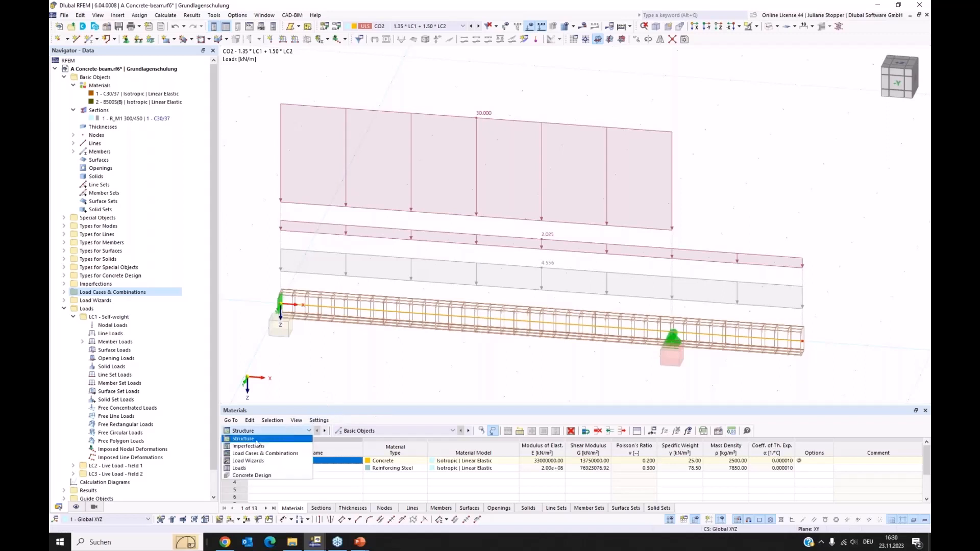
click(253, 475)
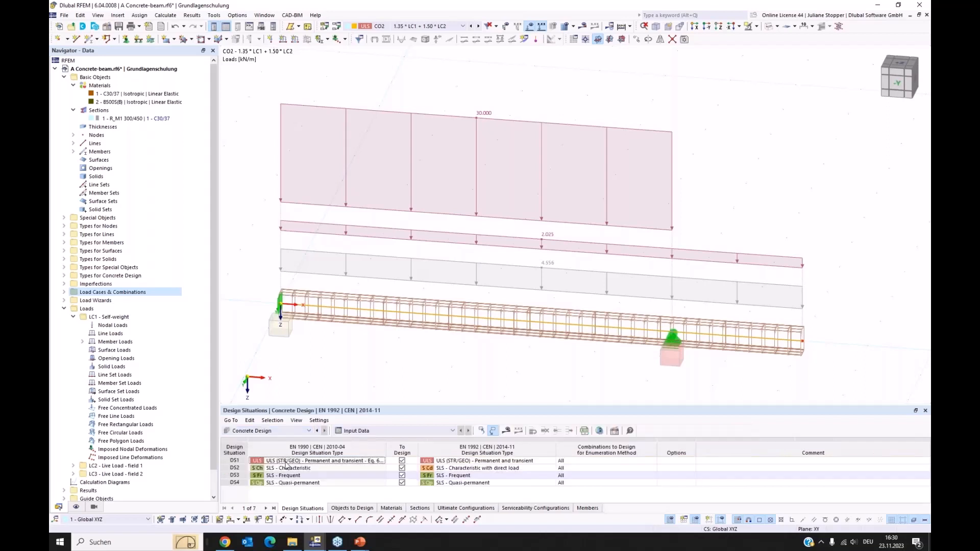
drag(389, 404, 397, 355)
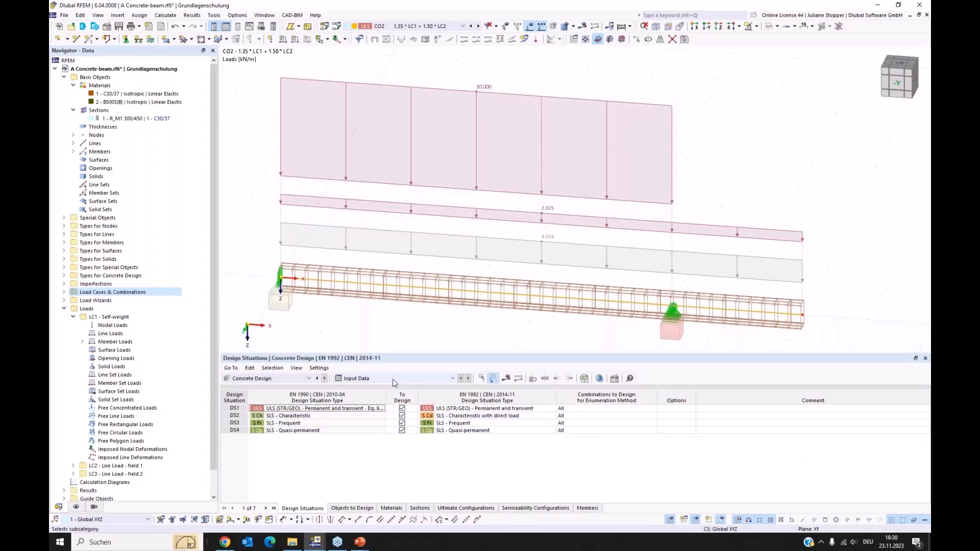
click(402, 424)
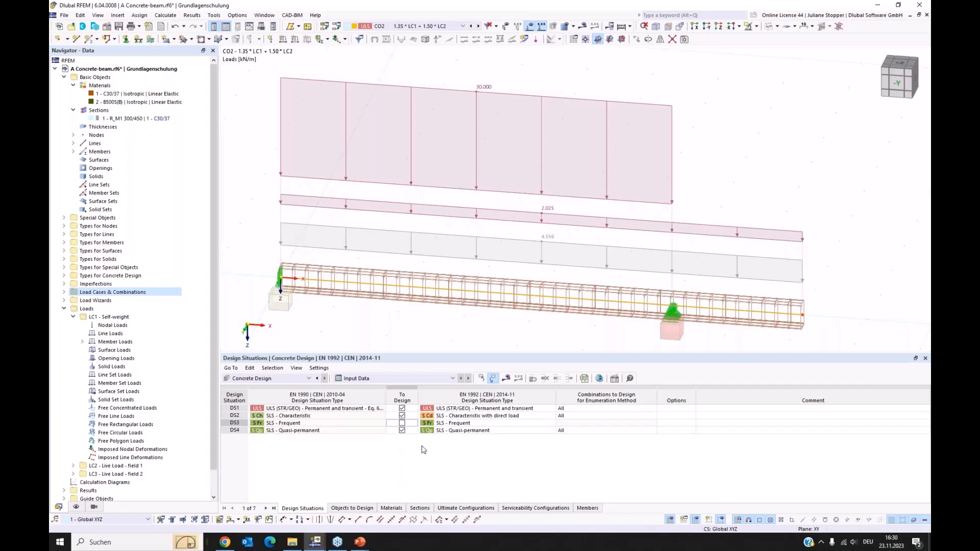
Check the objects to design and run the concrete design calculation for the member.
click(352, 509)
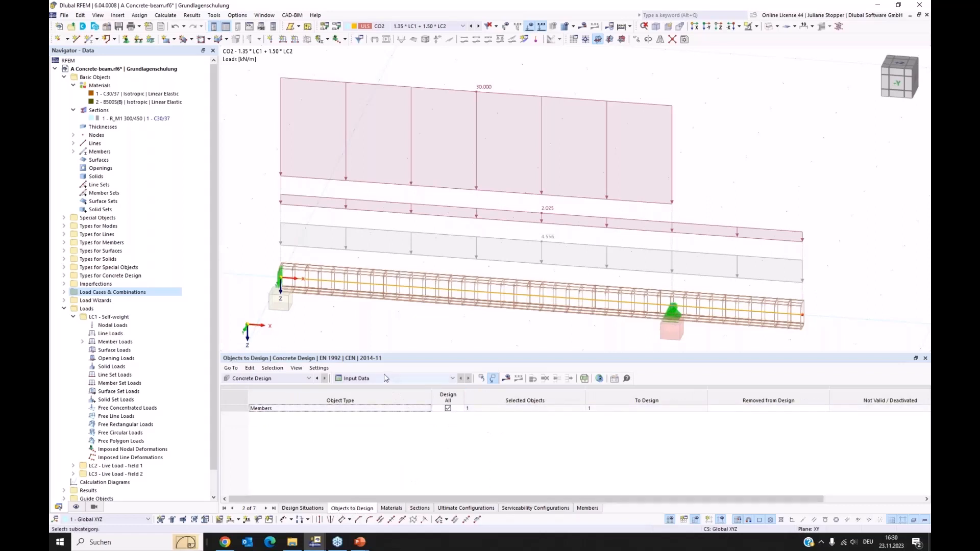
click(507, 379)
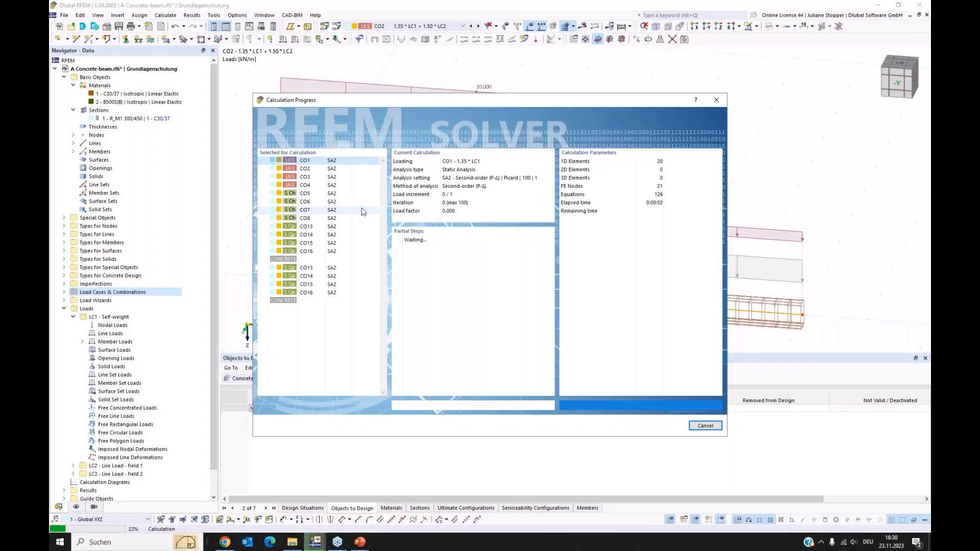
drag(398, 100, 510, 71)
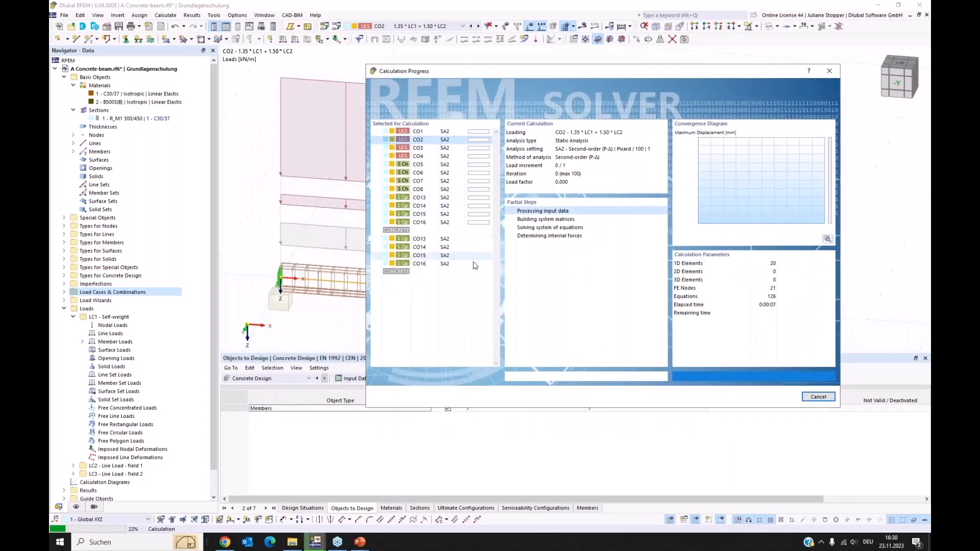
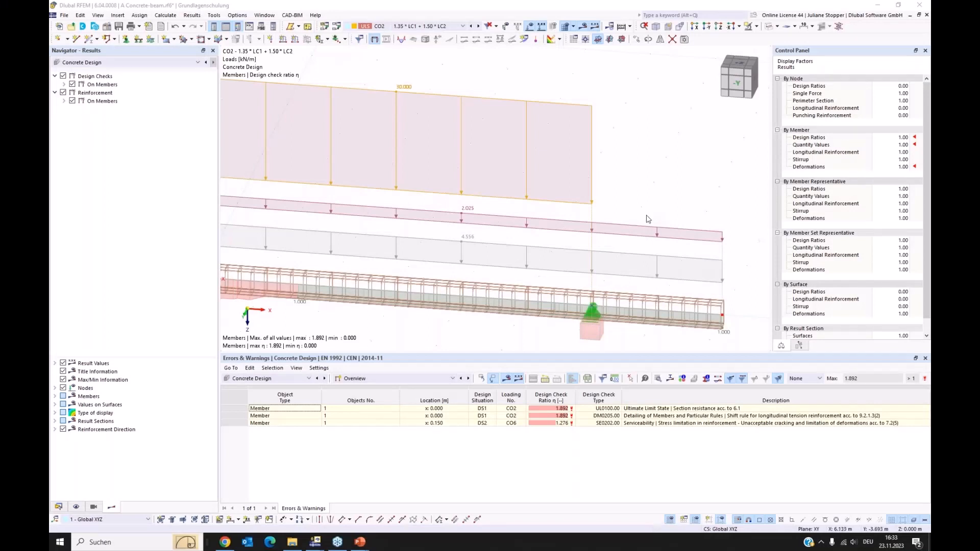
Narrow the navigator to enlarge the model view and look at the beam in the -Y direction.
click(220, 318)
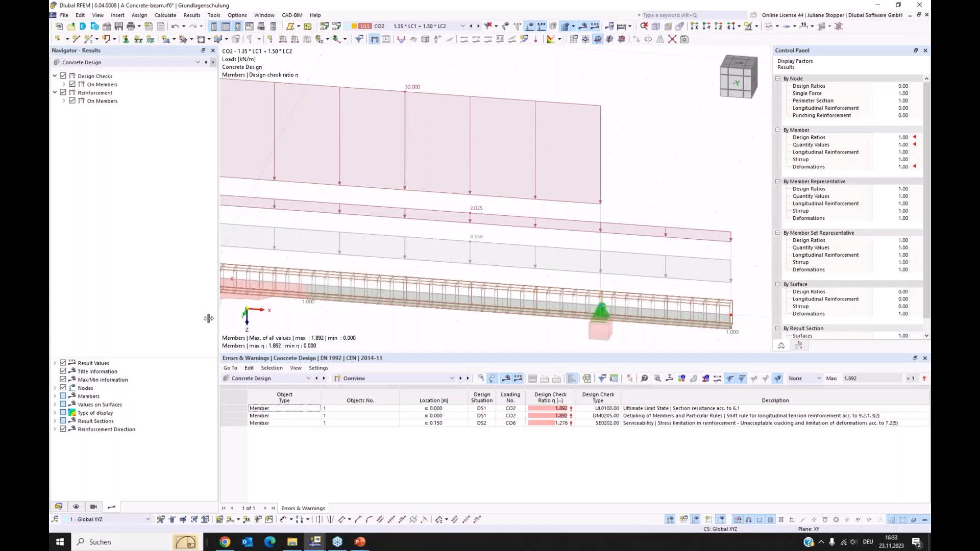
drag(219, 317, 181, 317)
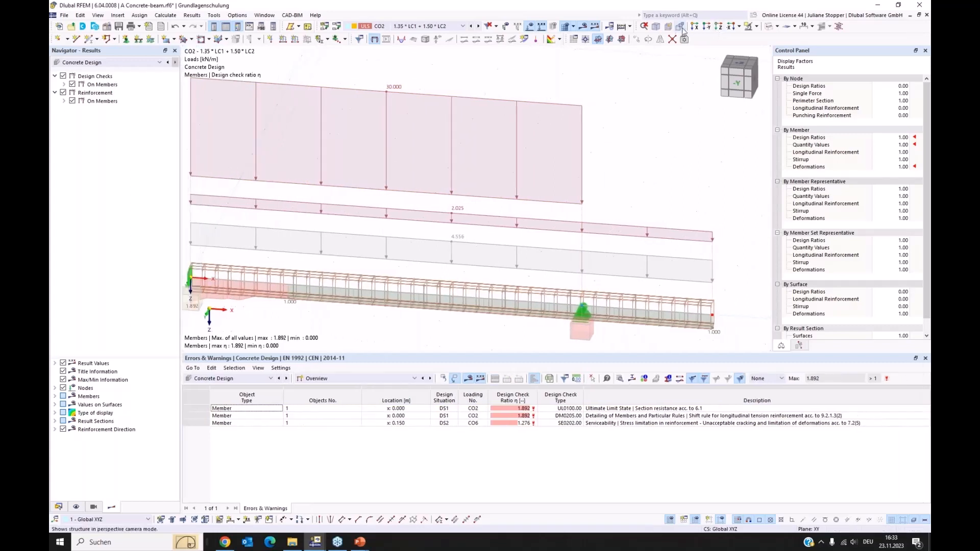
ctrl+middle_drag(667, 137, 584, 163)
scroll(556, 315, down, 1)
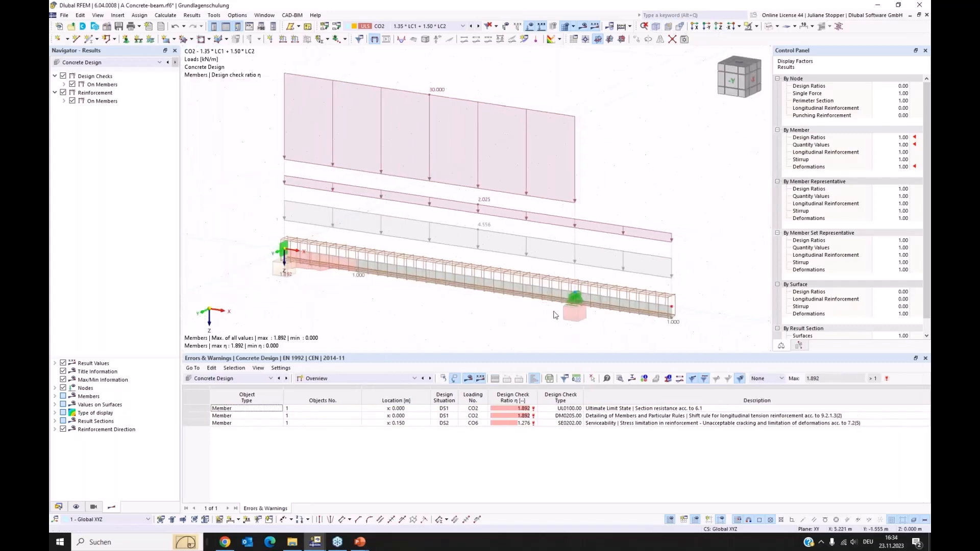
click(707, 28)
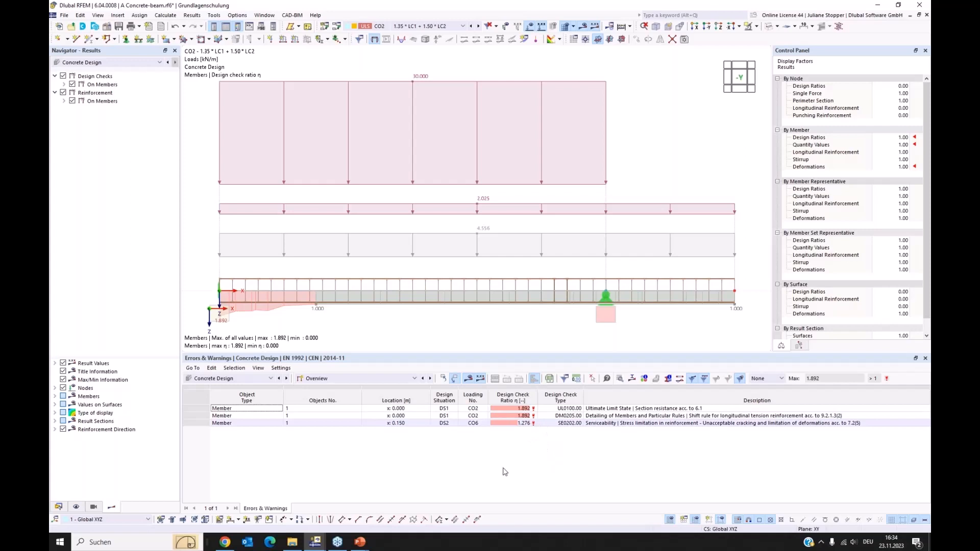
List the design ratios on members by design situation and filter out the detailing checks.
click(329, 378)
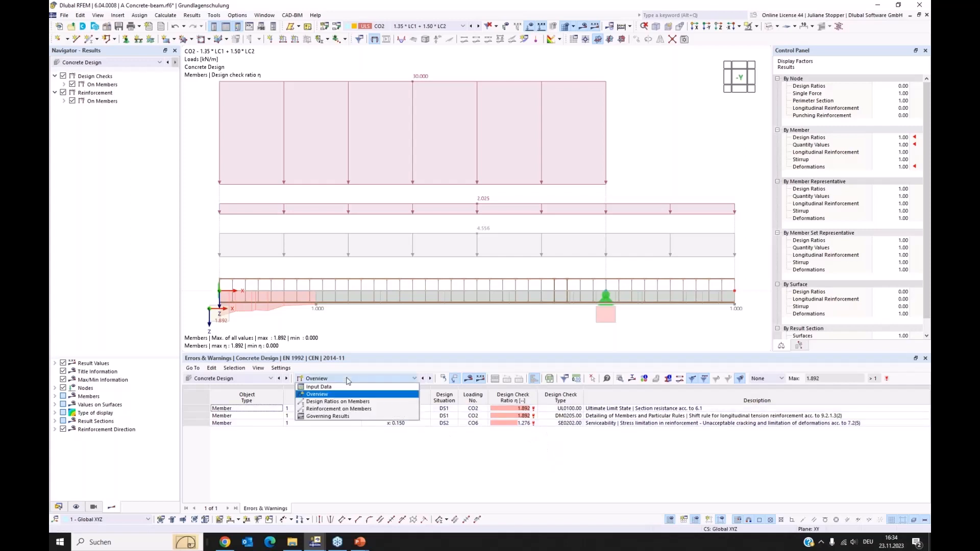
click(341, 403)
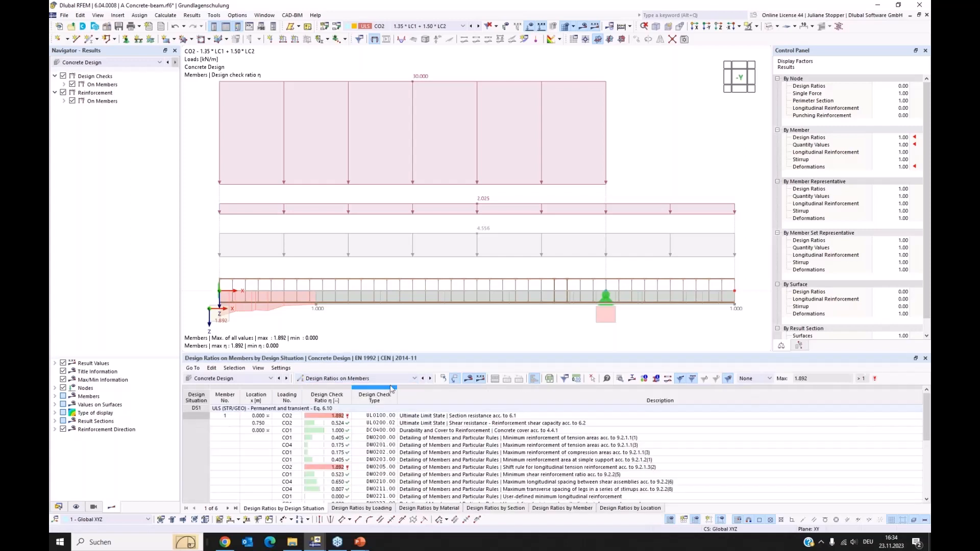
drag(402, 351, 405, 319)
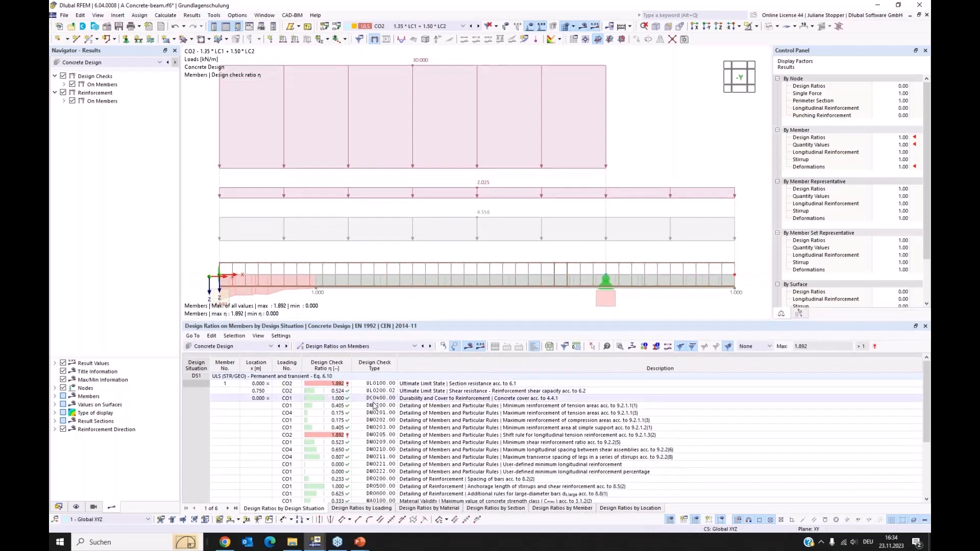
scroll(402, 399, down, 1)
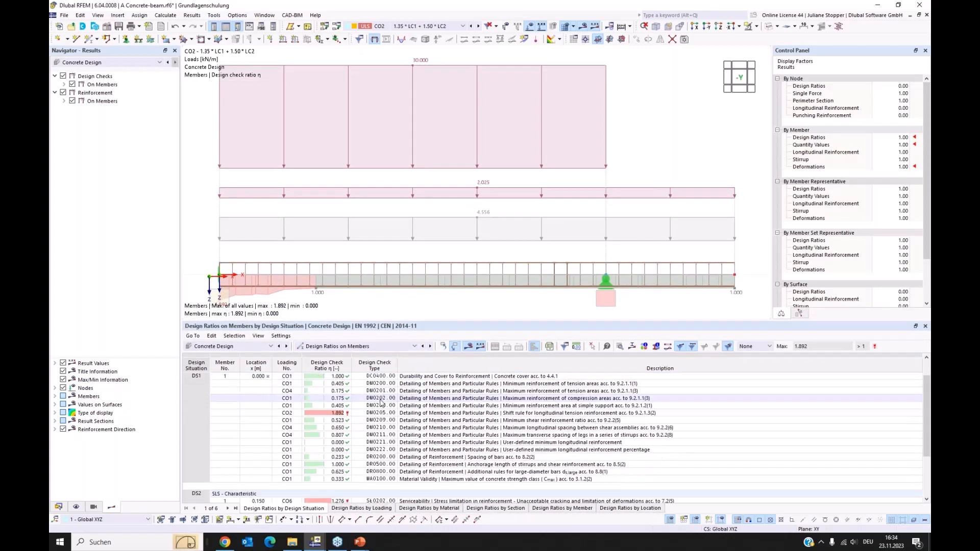
scroll(381, 403, up, 1)
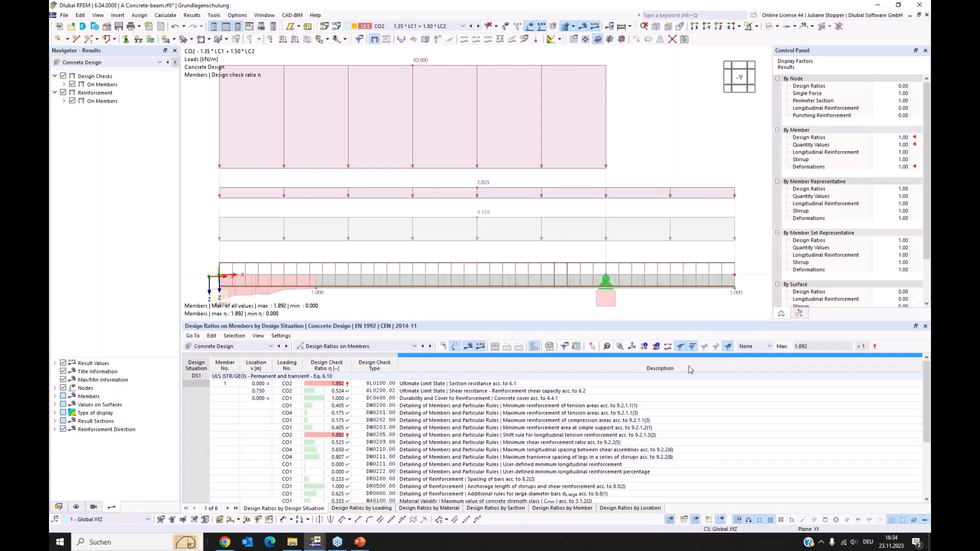
click(728, 347)
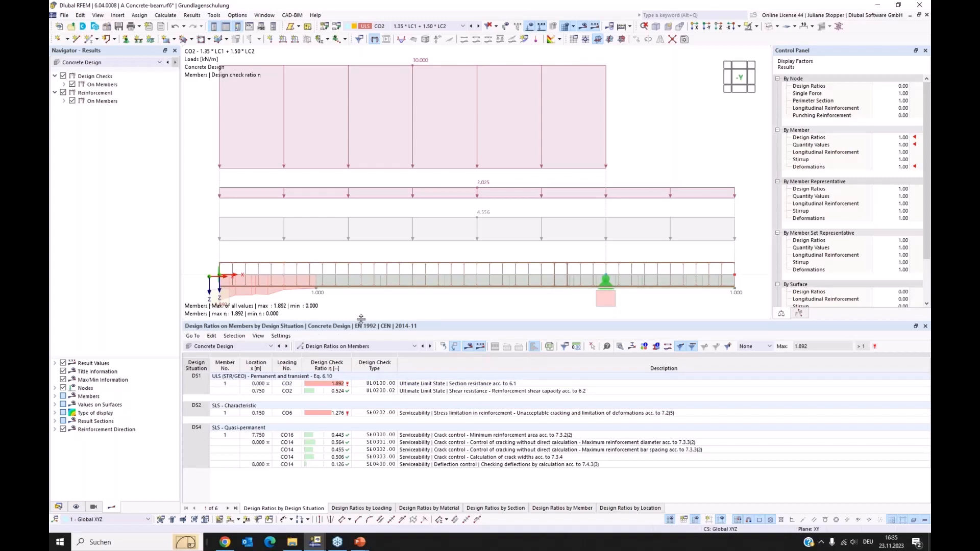
drag(360, 322, 361, 341)
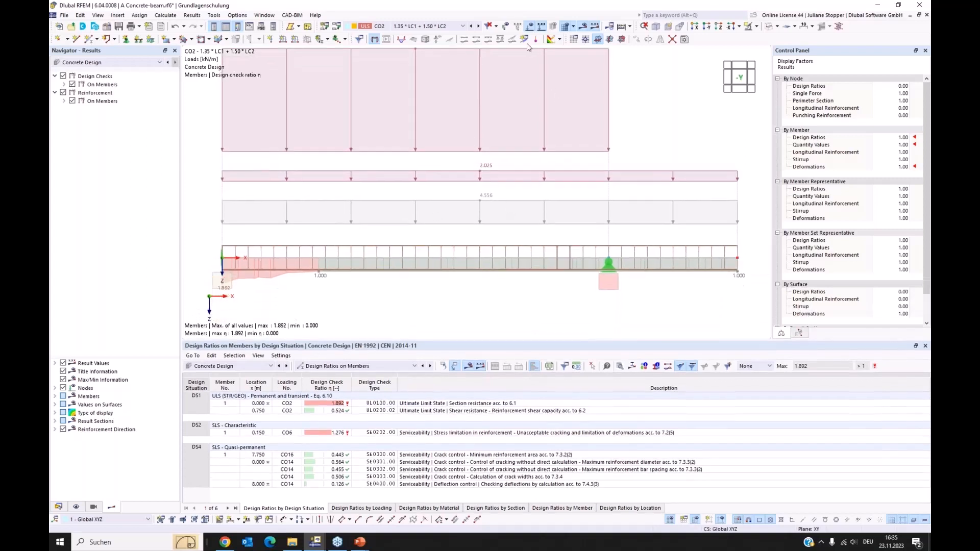
Hide the loads and the types for concrete design in the model, keeping the beam in wireframe display.
click(530, 25)
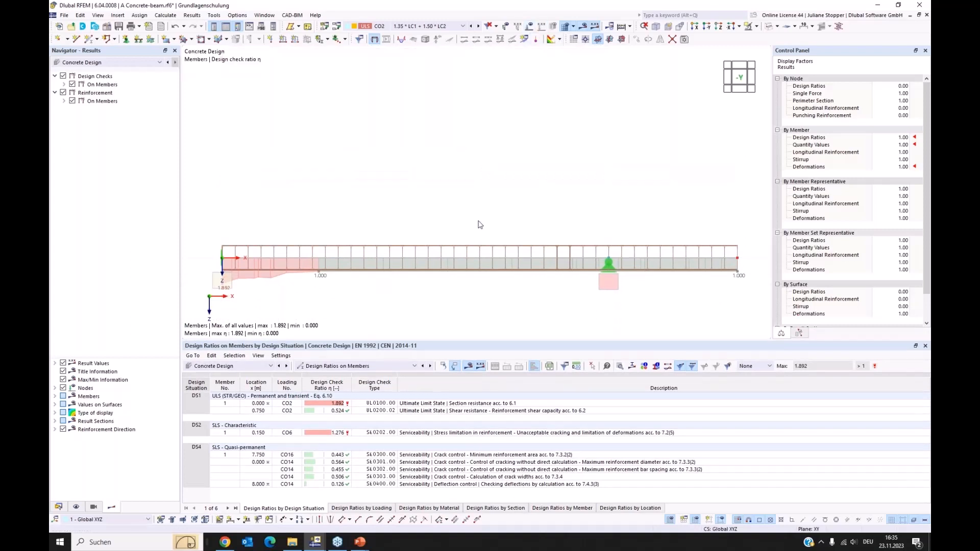
ctrl+middle_drag(534, 186, 530, 192)
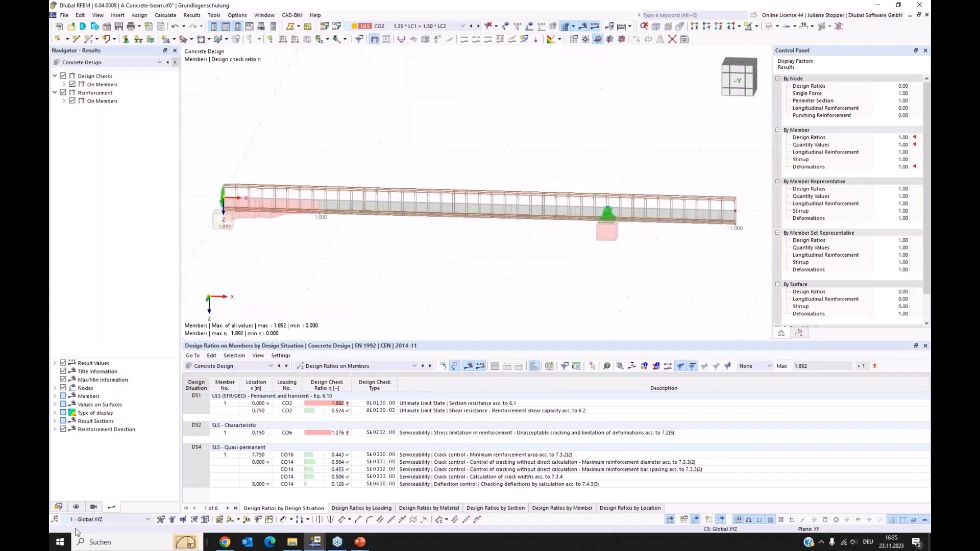
click(76, 508)
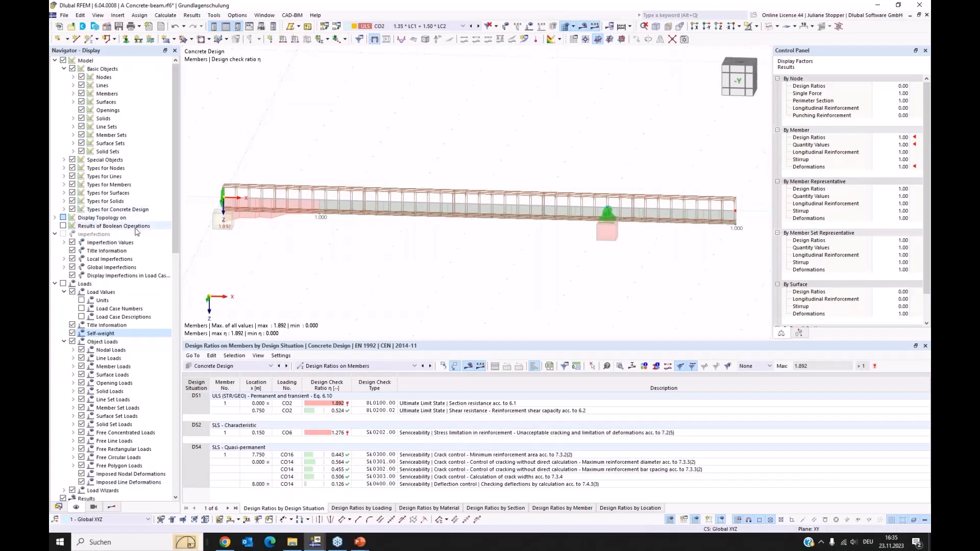
click(73, 210)
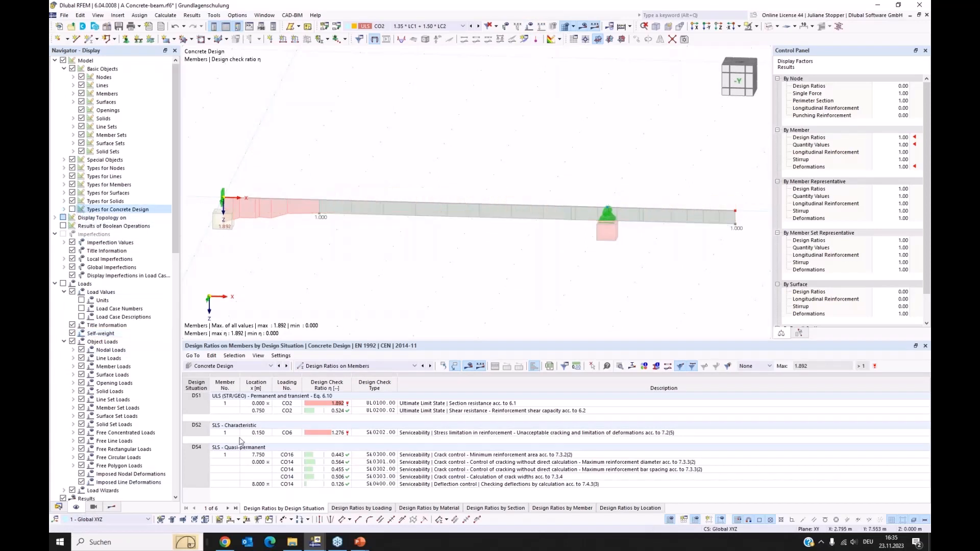
click(768, 27)
click(769, 27)
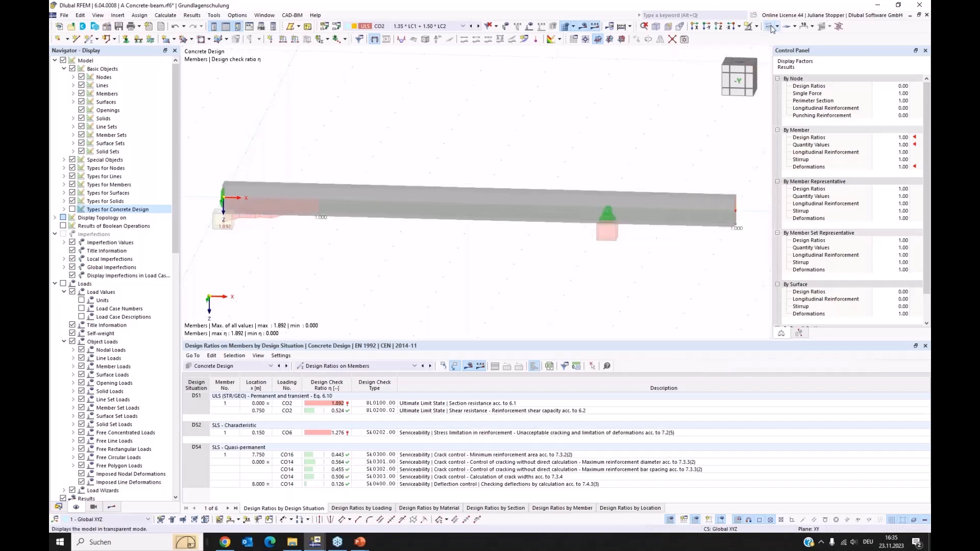
Turn off the ratio envelope, serviceability limit state and detailing results on members, leaving only the ultimate limit state.
click(111, 508)
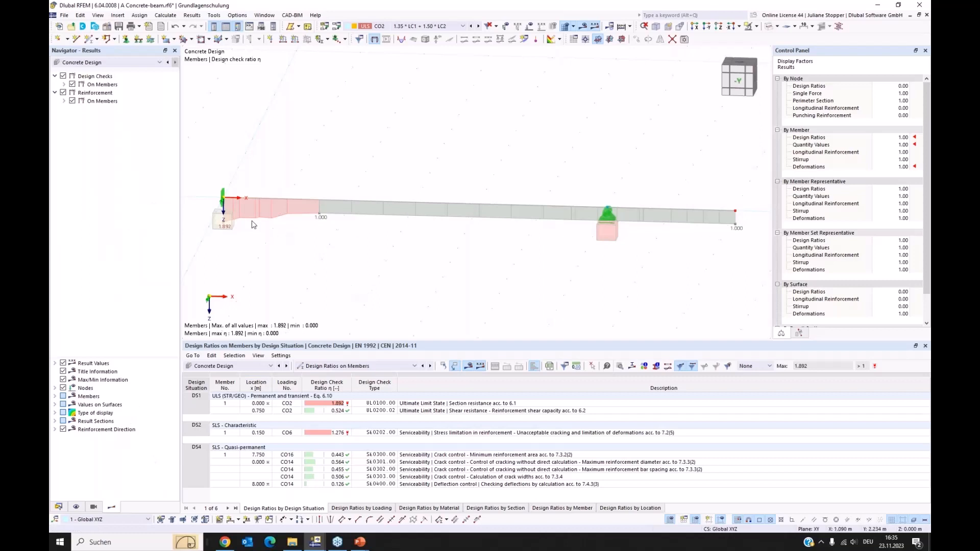
click(64, 84)
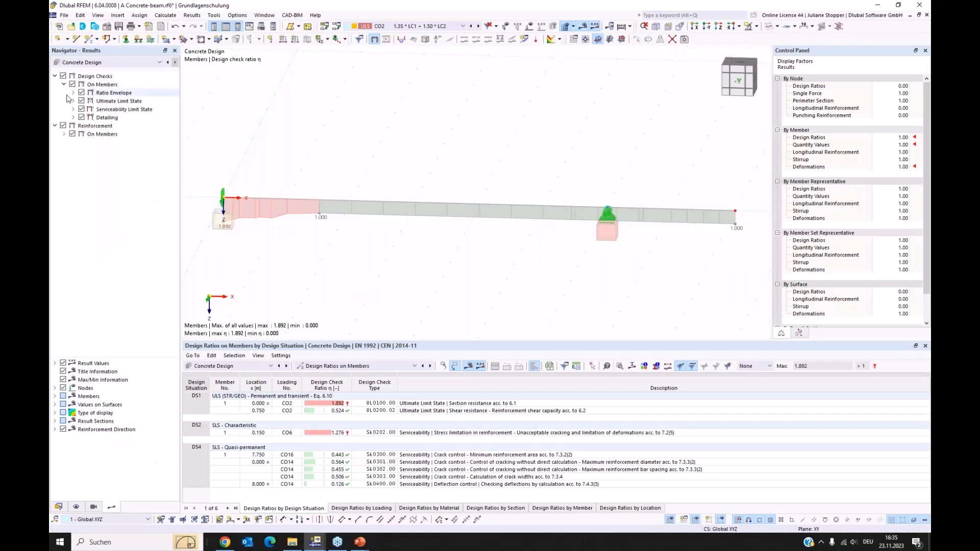
click(81, 92)
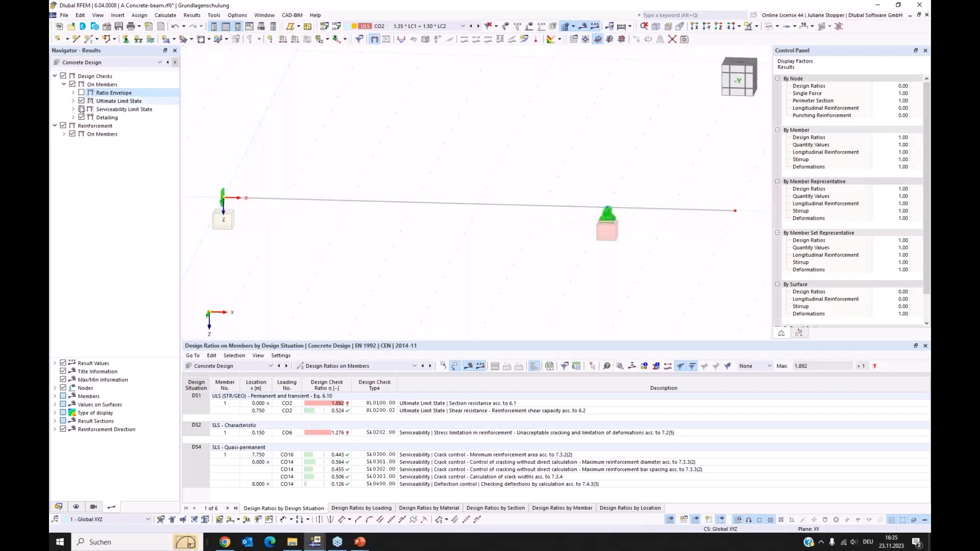
click(81, 118)
click(81, 109)
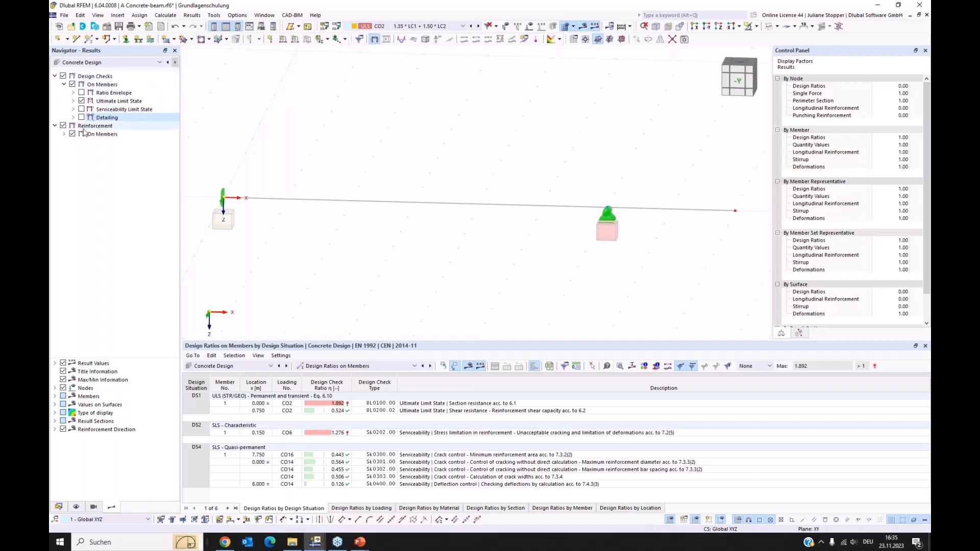
Display the ultimate limit state check UL0100 along the beam and compare it with its section resistance entry in the table.
click(73, 101)
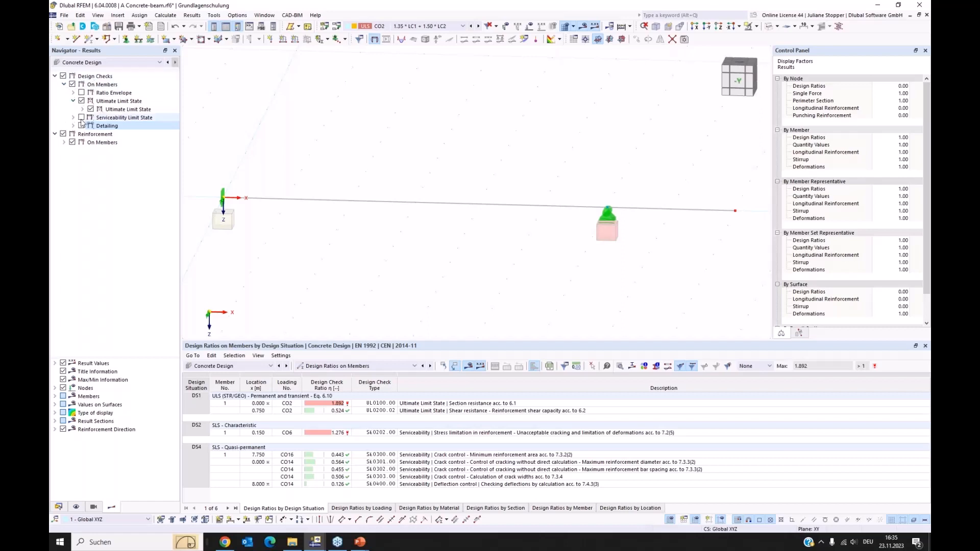
click(82, 109)
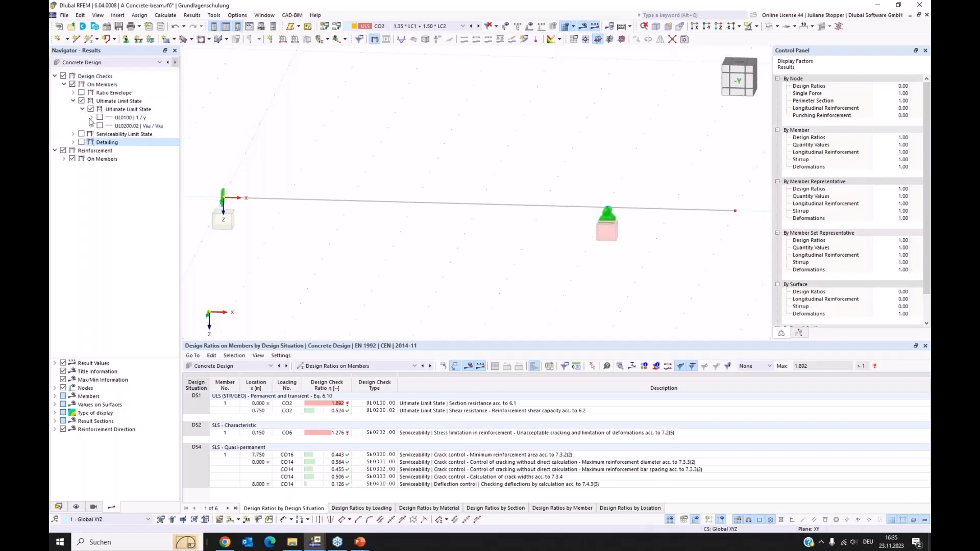
click(91, 118)
click(99, 118)
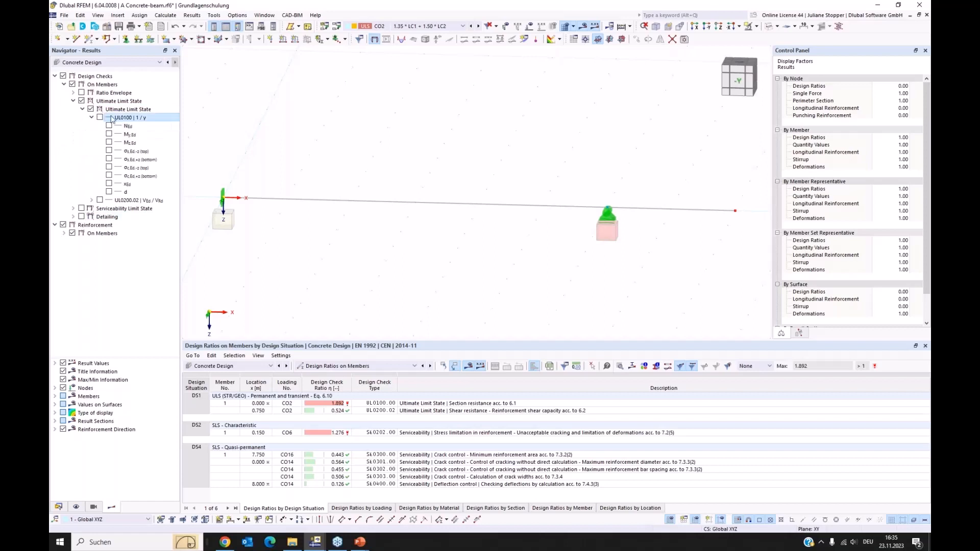
click(375, 403)
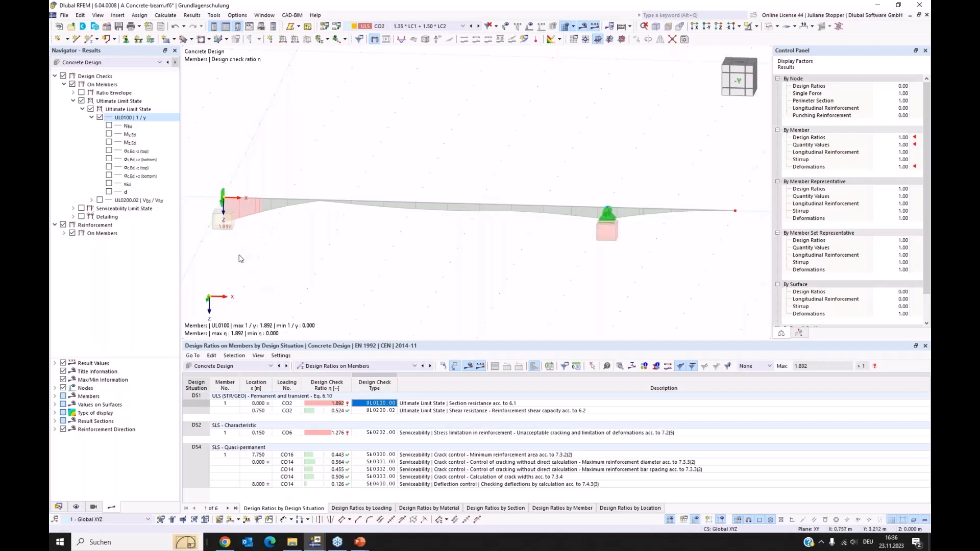
ctrl+middle_drag(251, 258, 253, 251)
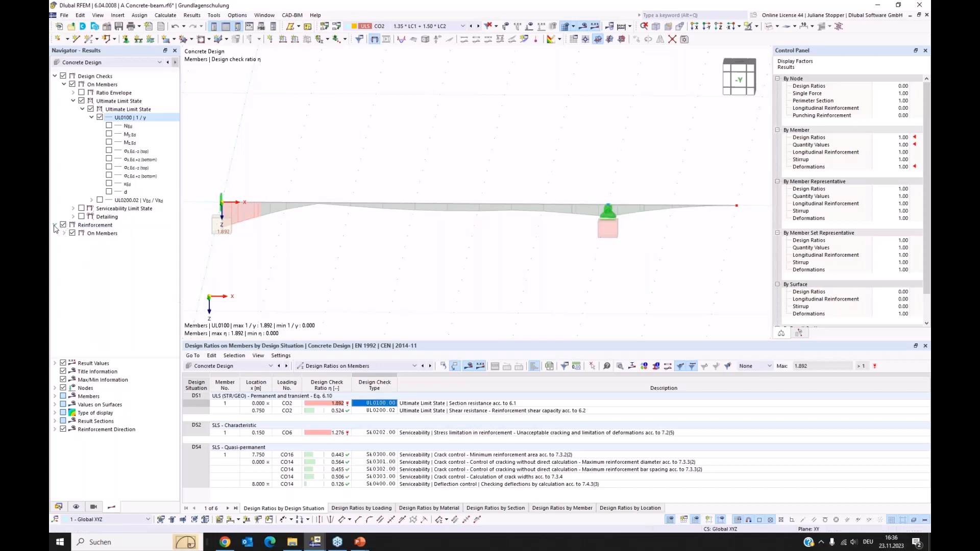
Hide the design checks and display the required longitudinal reinforcement for the top and bottom of the beam.
click(64, 77)
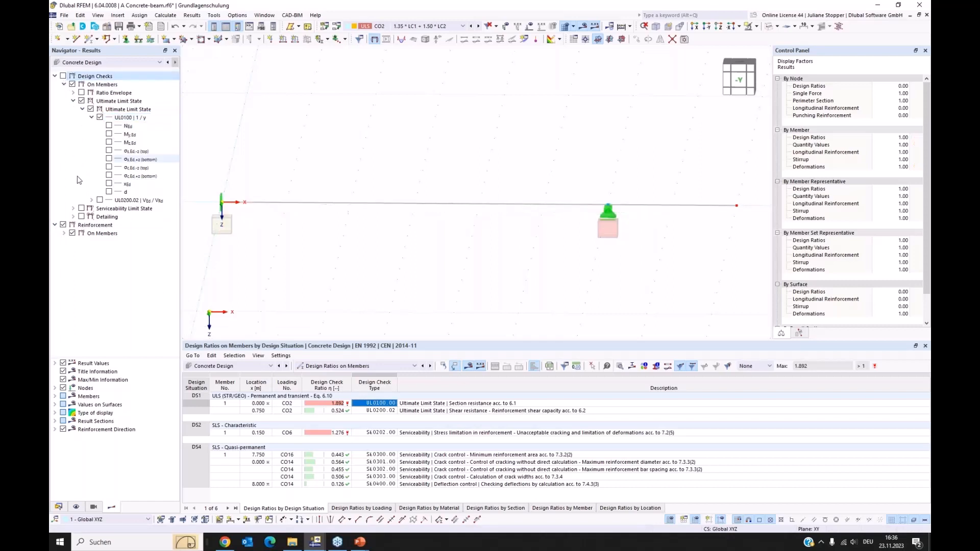
click(64, 233)
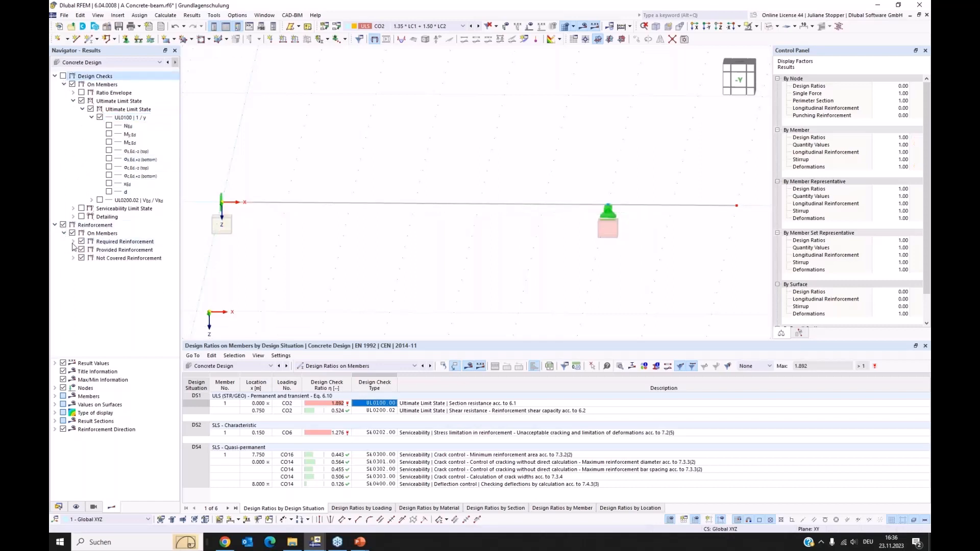
click(73, 241)
click(82, 249)
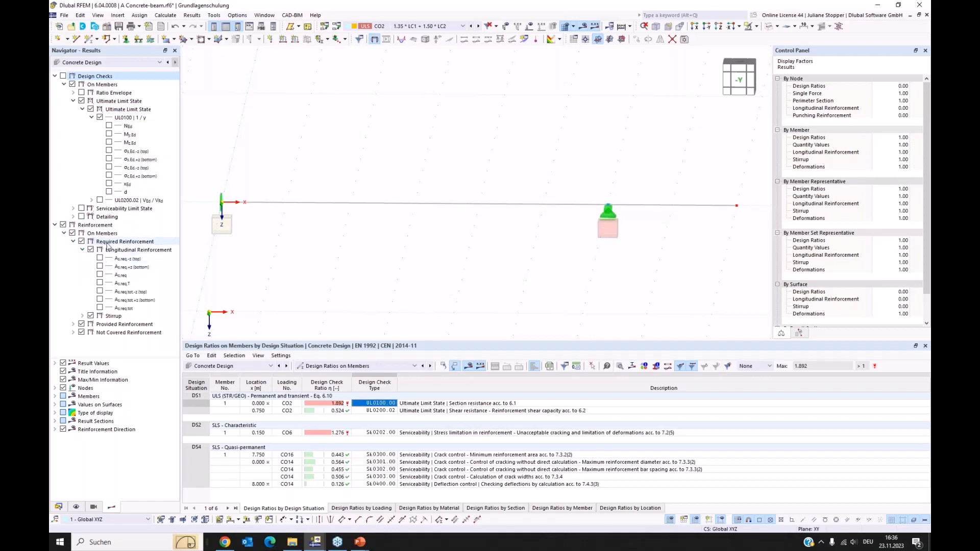
click(100, 259)
click(100, 267)
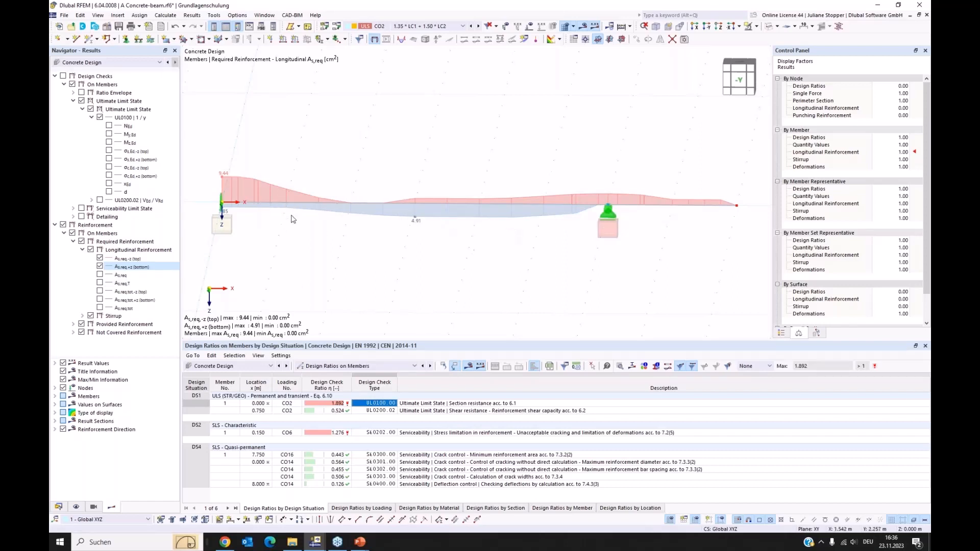
Overlay the provided longitudinal reinforcement for the top and bottom to compare it with the required reinforcement.
click(74, 325)
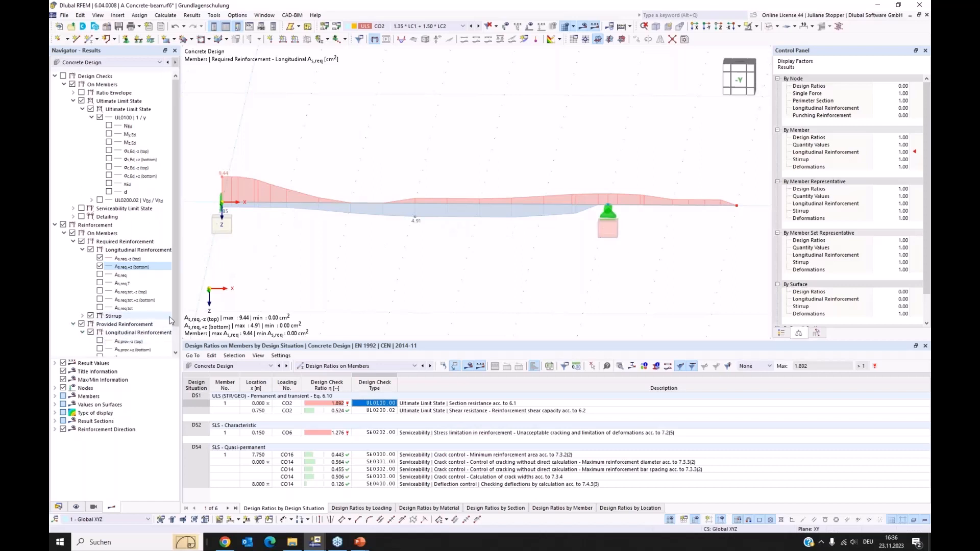
scroll(133, 321, down, 1)
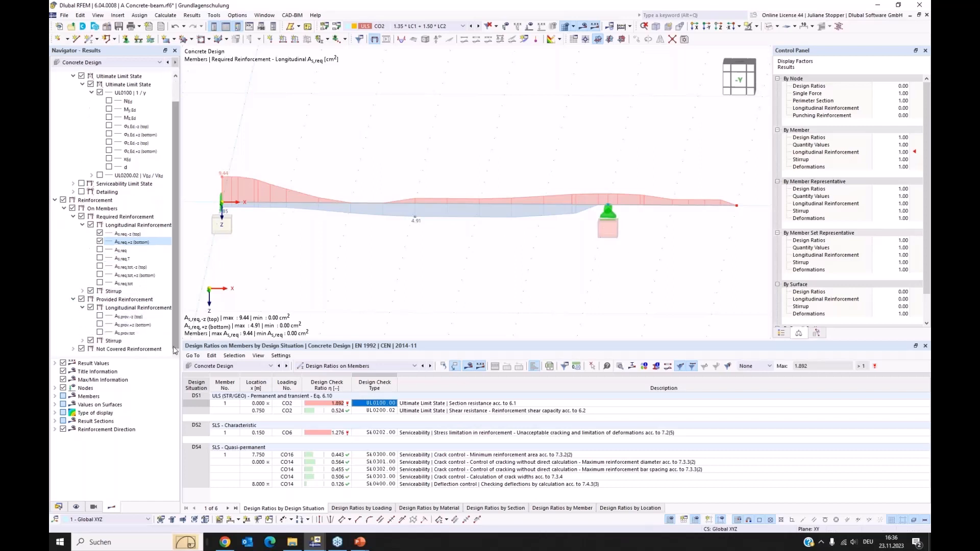
click(99, 316)
click(99, 325)
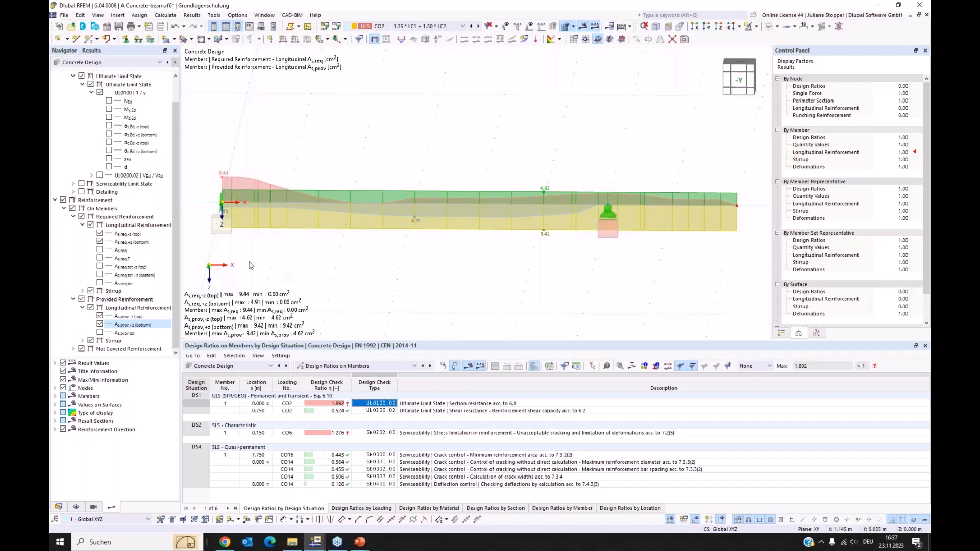
Hide both the required and the provided reinforcement results on members.
click(73, 300)
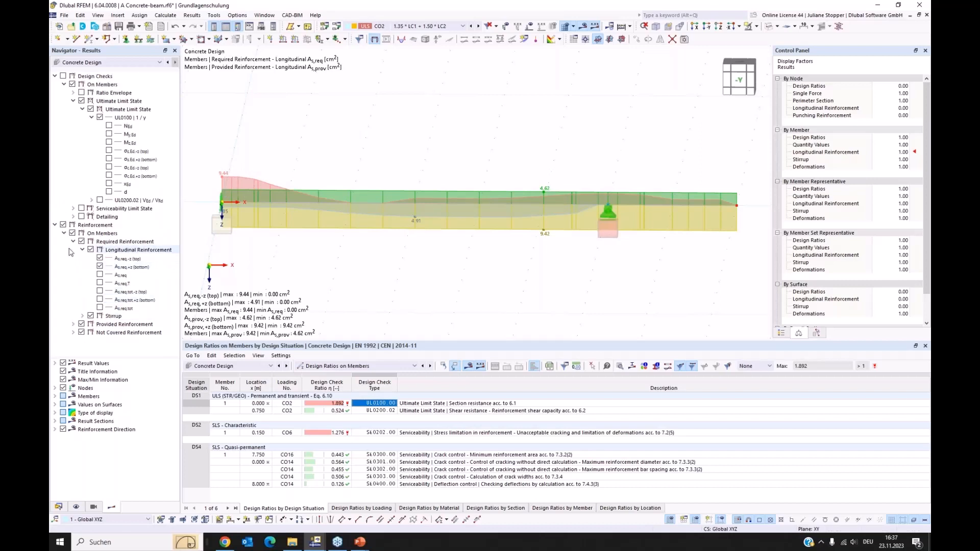
click(73, 242)
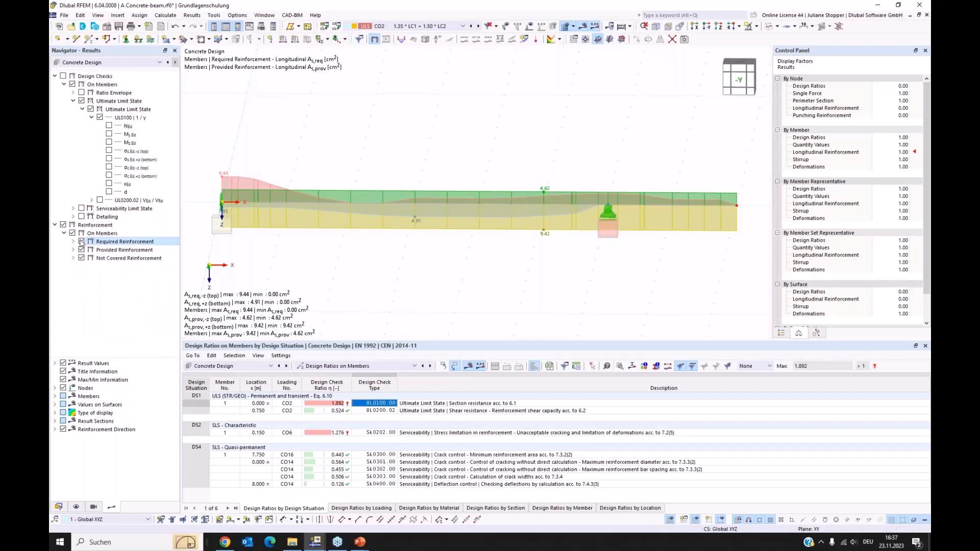
click(82, 242)
click(81, 249)
Display the not covered longitudinal reinforcement for the top and bottom of the beam.
click(73, 258)
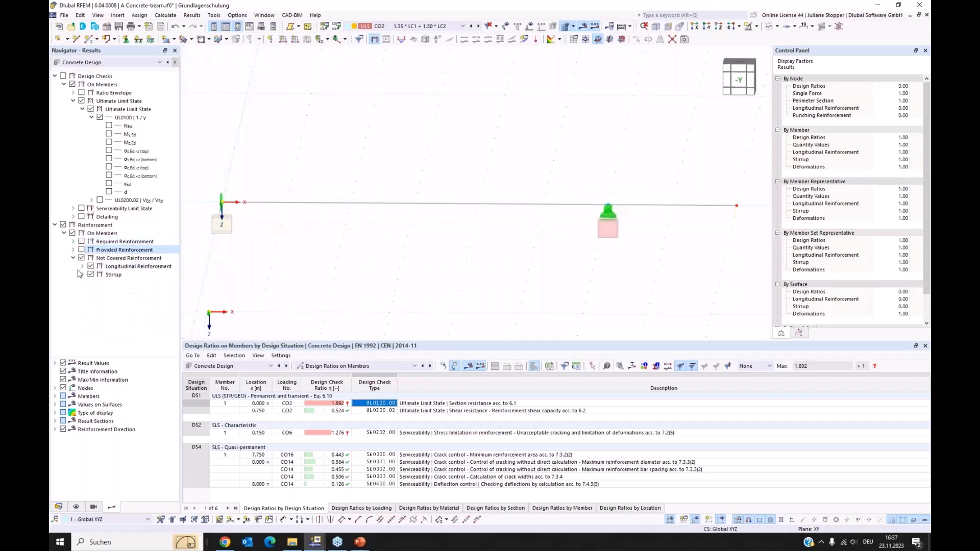
click(83, 267)
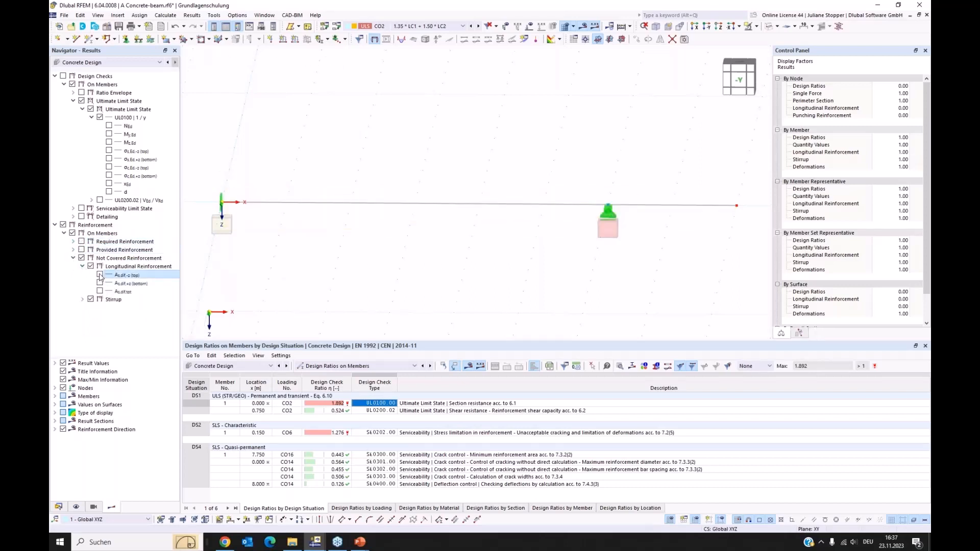
click(100, 275)
click(99, 283)
click(100, 283)
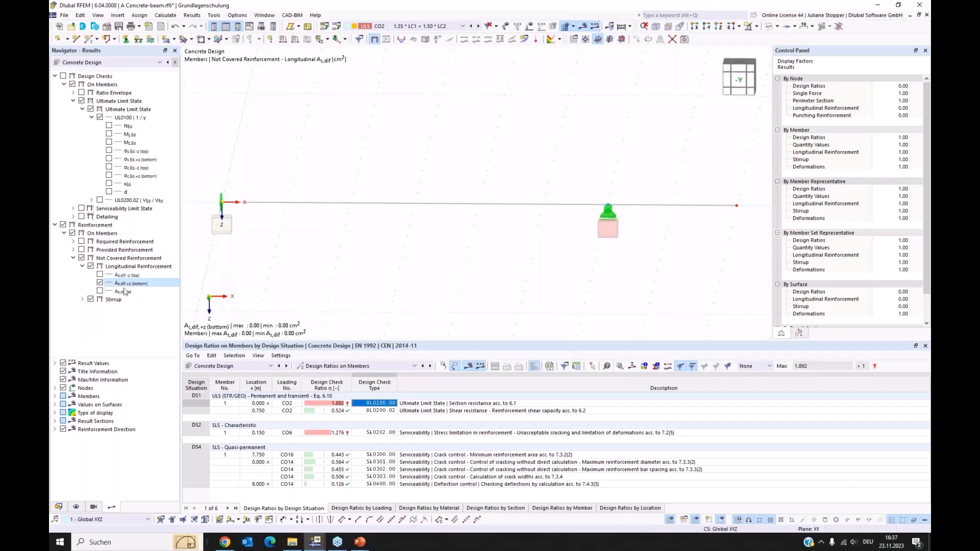
click(100, 275)
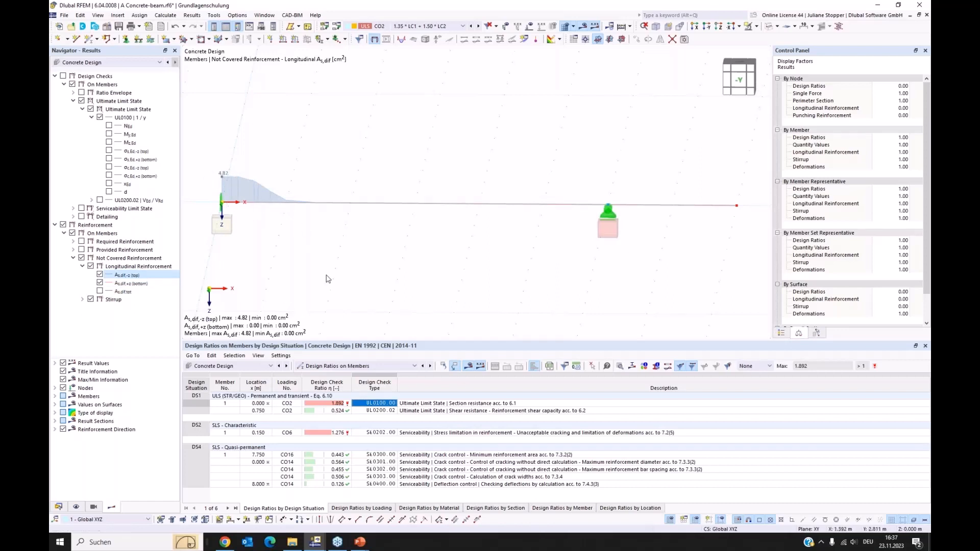
Add a second longitudinal reinforcement item to the beam with unsymmetrical rebar type and 0 bars on the bottom side.
click(367, 205)
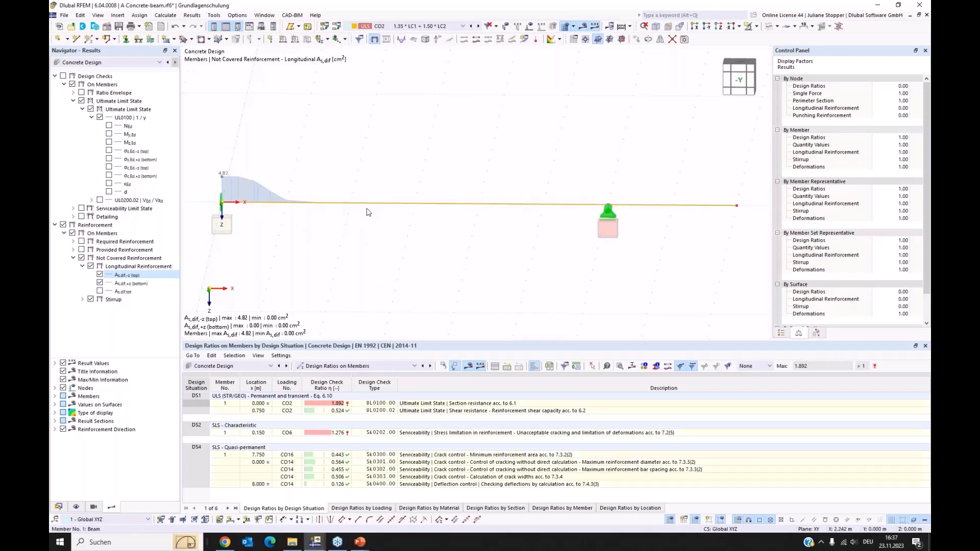
double_click(369, 207)
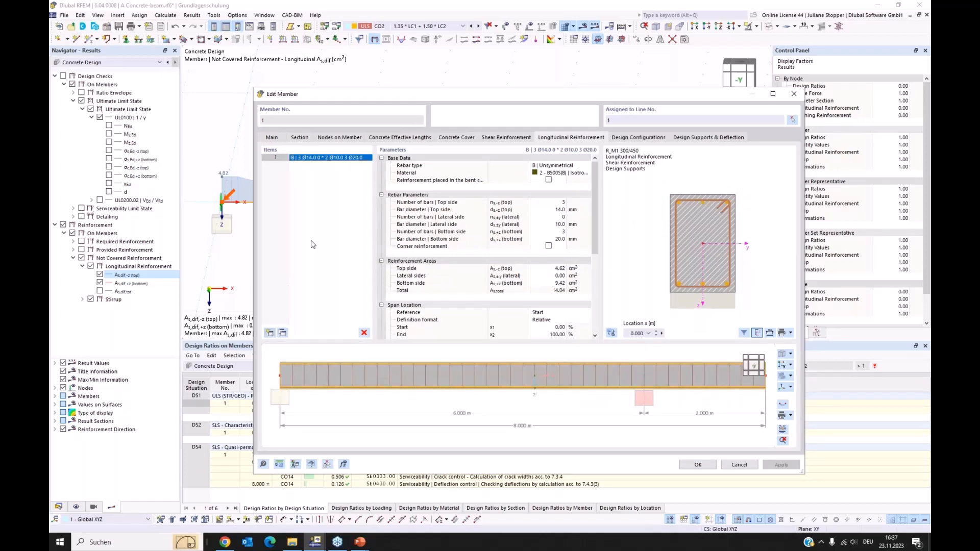
click(575, 166)
click(576, 166)
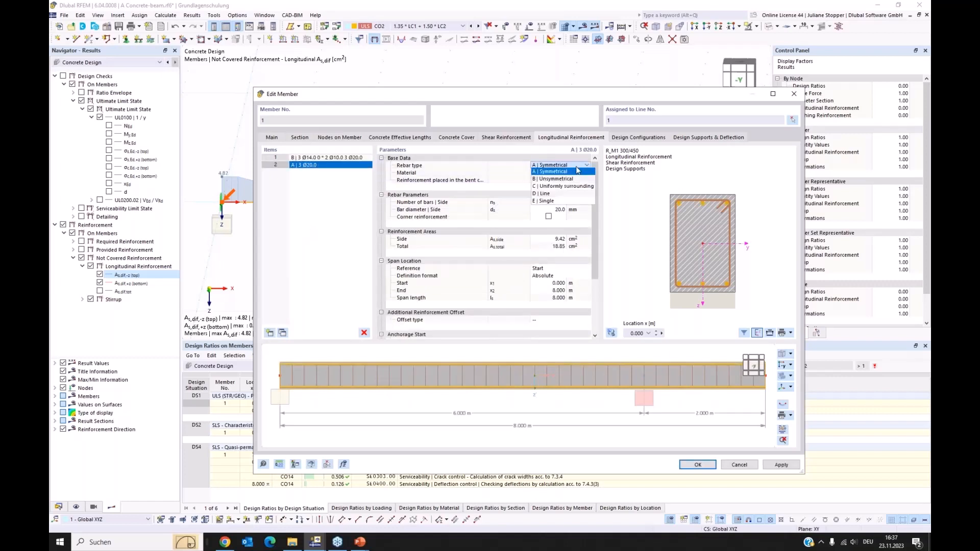
click(555, 179)
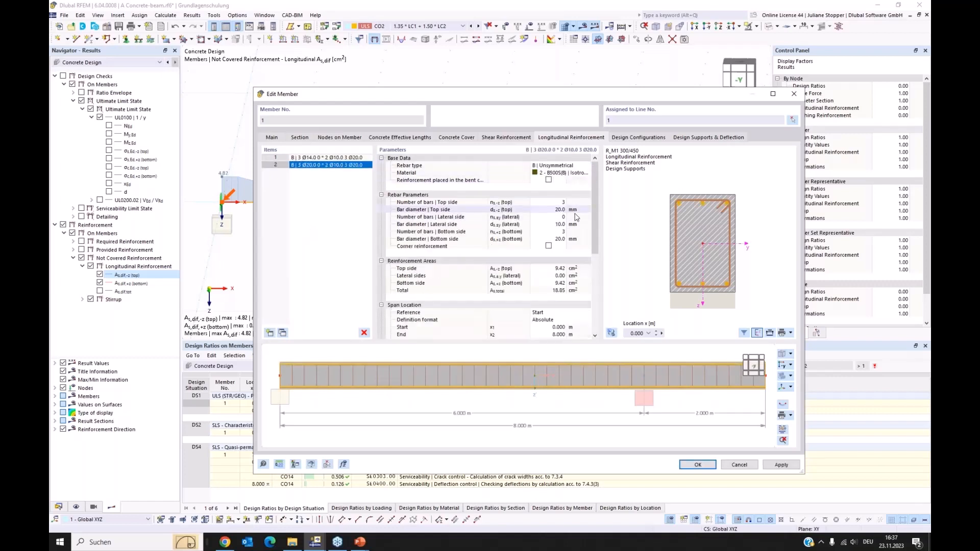
click(557, 232)
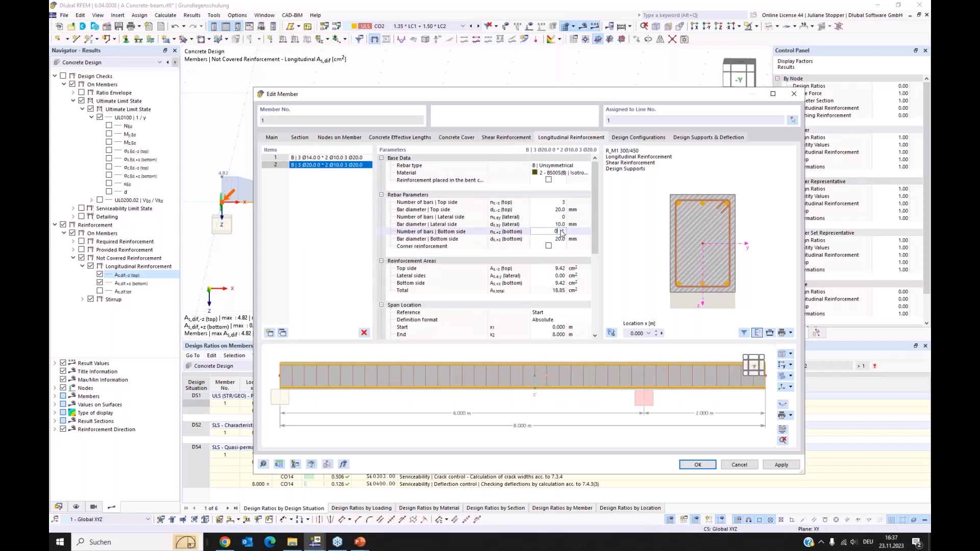
Set the top side bar diameter of the second reinforcement item to 16 mm and check its top reinforcement area.
click(561, 209)
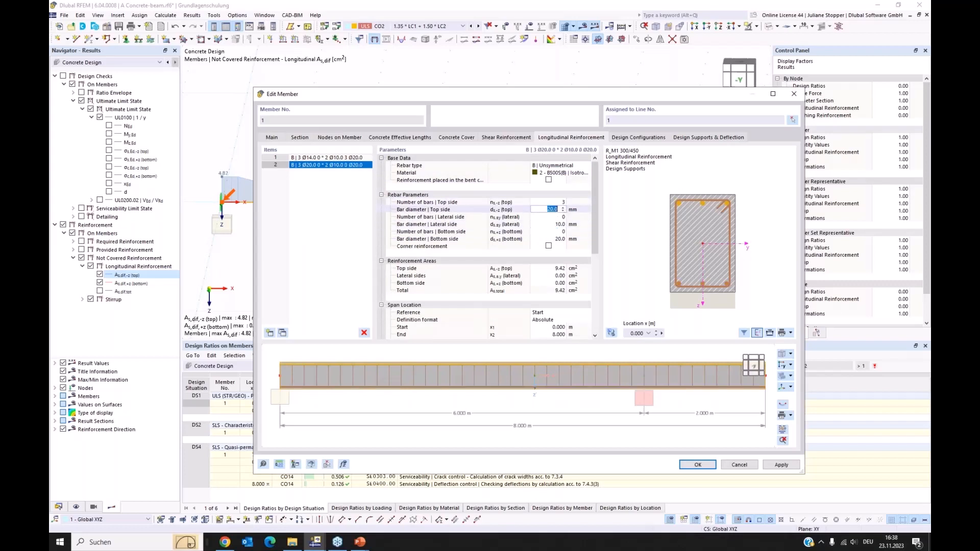
click(563, 211)
click(563, 208)
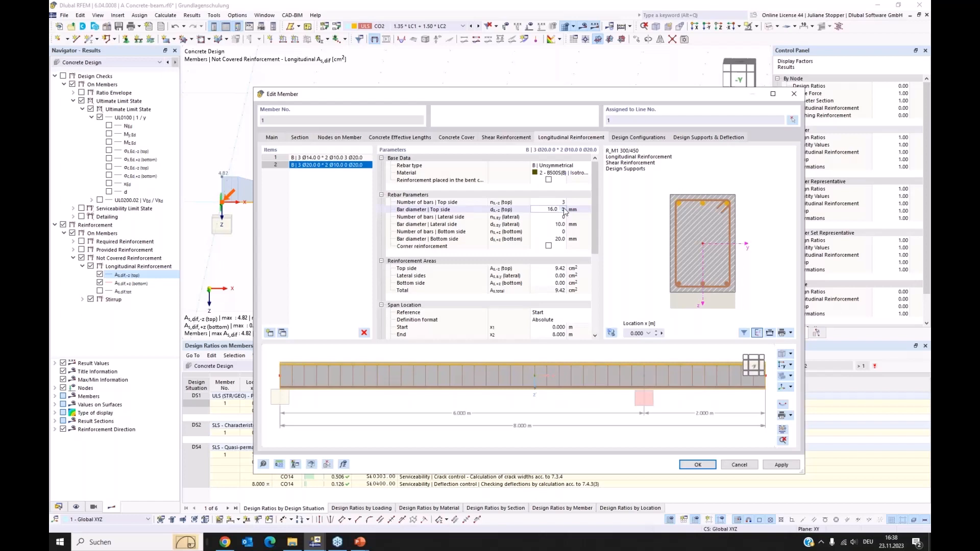
double_click(563, 212)
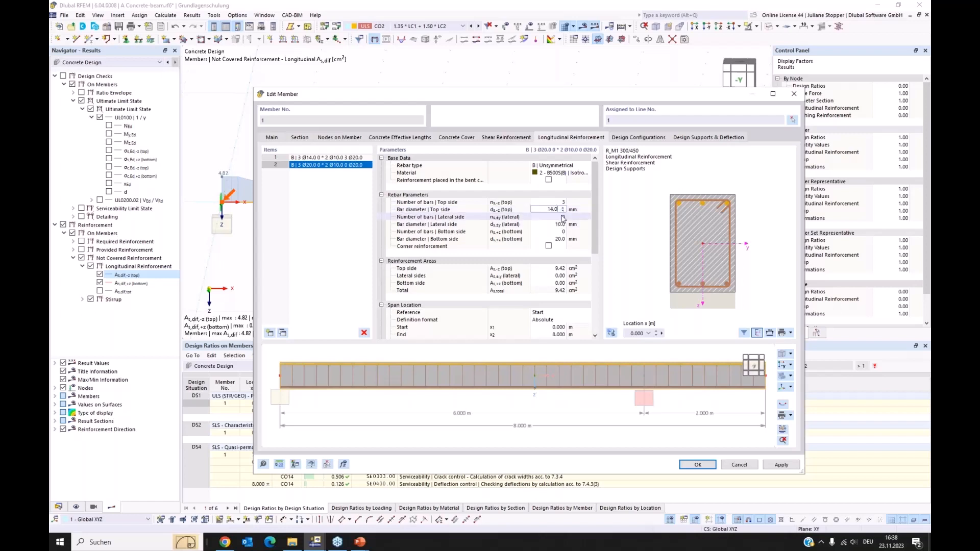
click(563, 217)
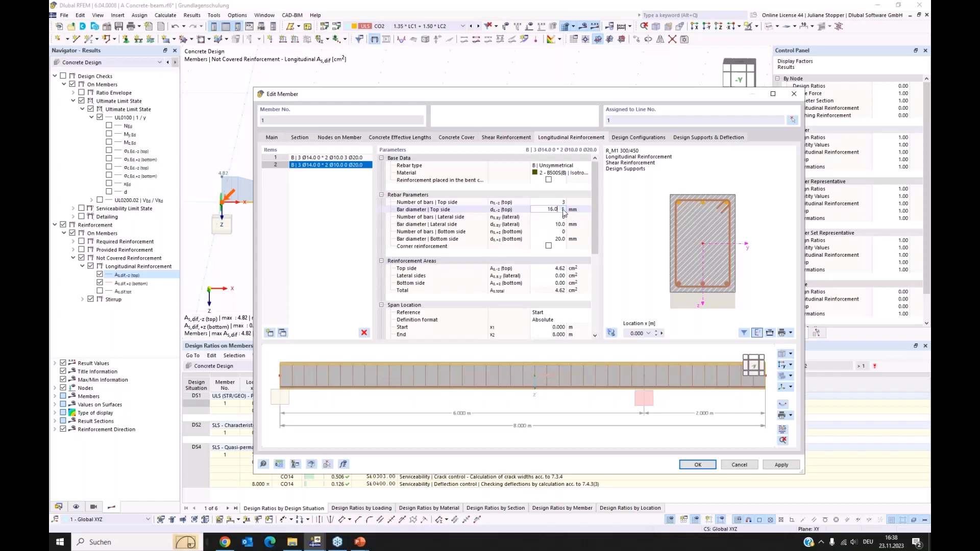
click(579, 268)
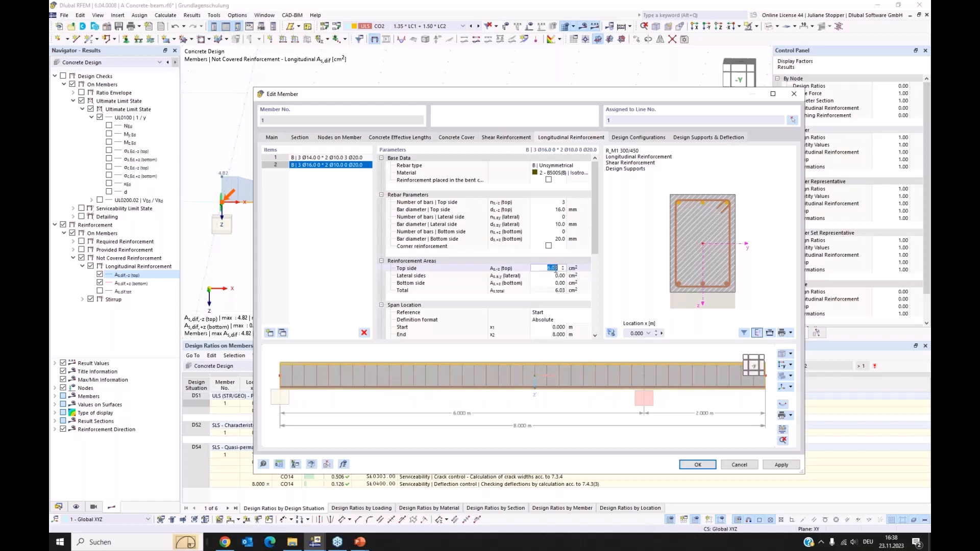
click(620, 268)
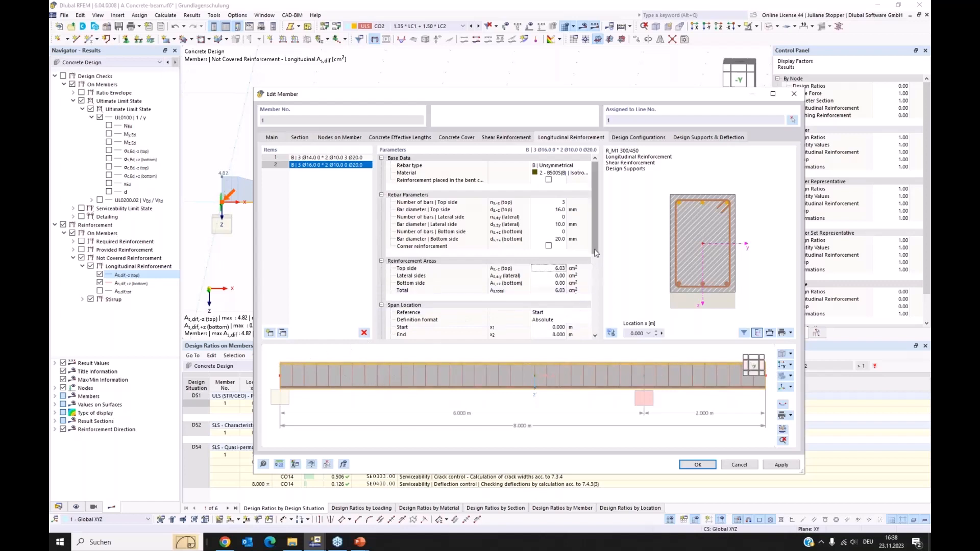
Limit the span of the additional top bars so that they end 2 m from the beam's start.
drag(595, 254, 595, 279)
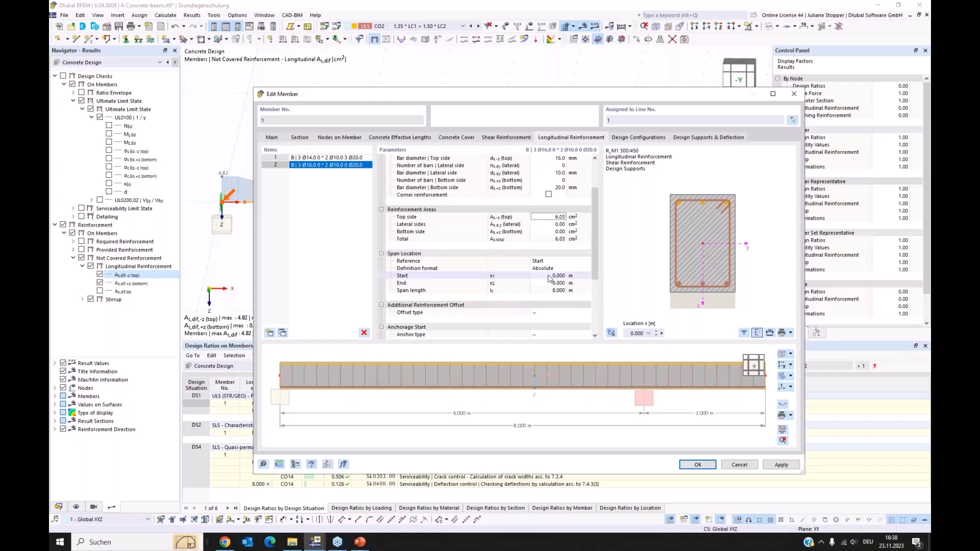
click(557, 282)
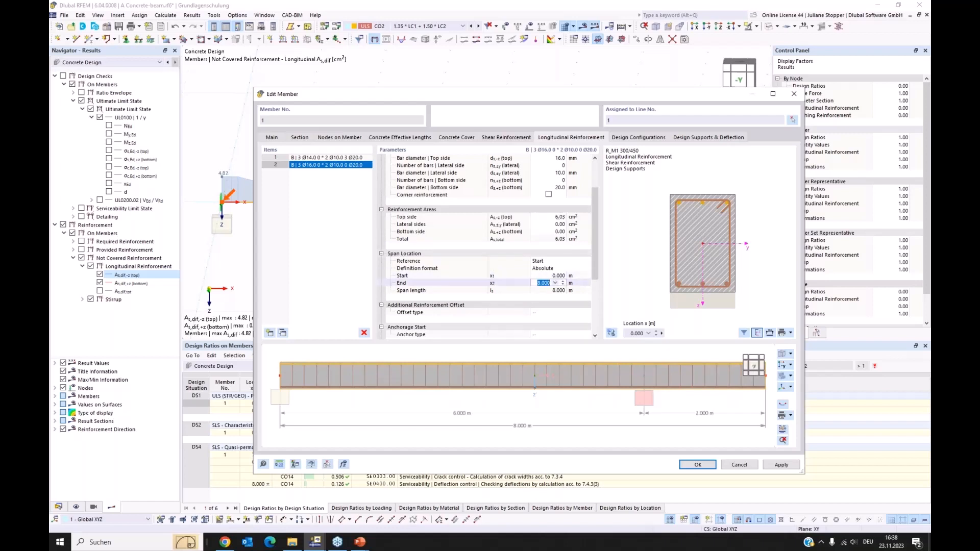
text(1,5)
click(557, 290)
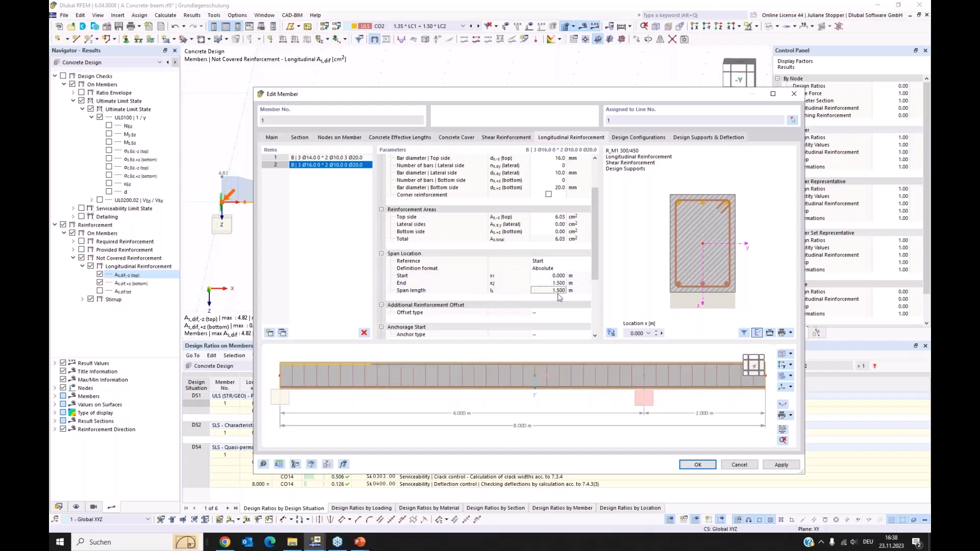
click(548, 283)
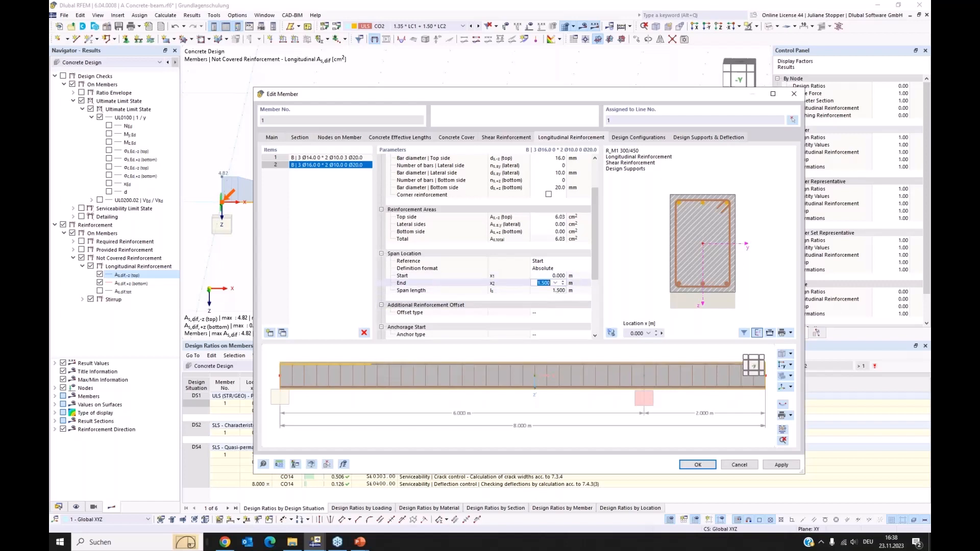
text(2)
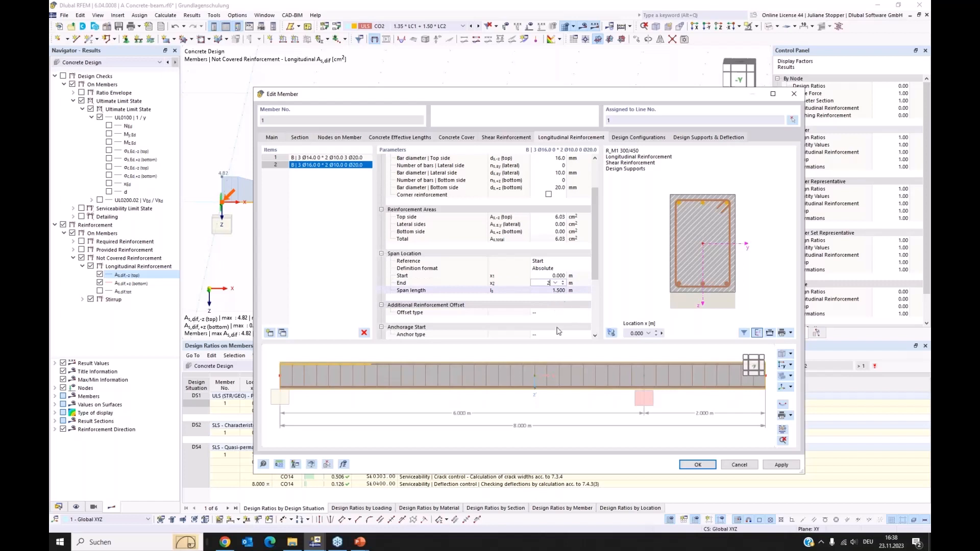
key(Return)
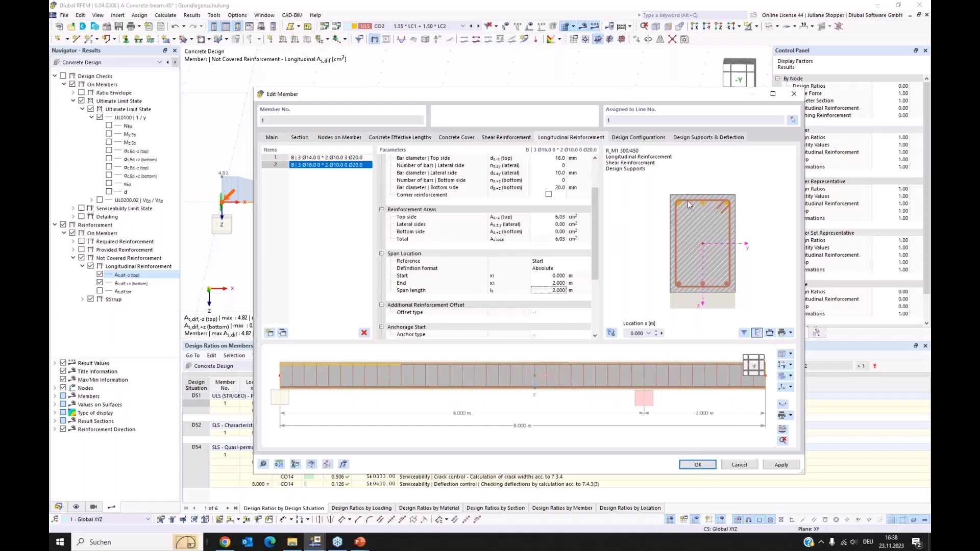
Offset the additional bars from the stirrup by 30 mm on the top side and apply the member changes.
drag(593, 223, 595, 253)
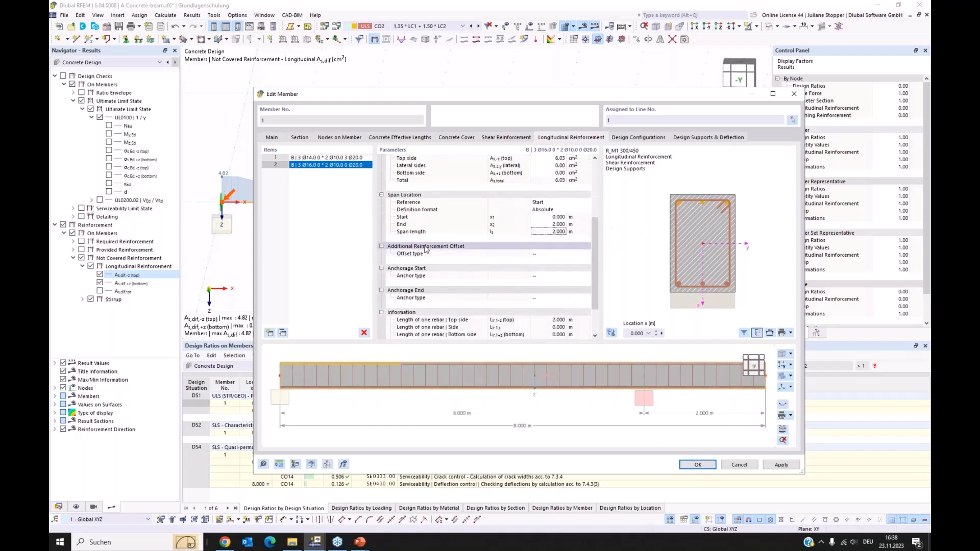
click(546, 254)
click(588, 255)
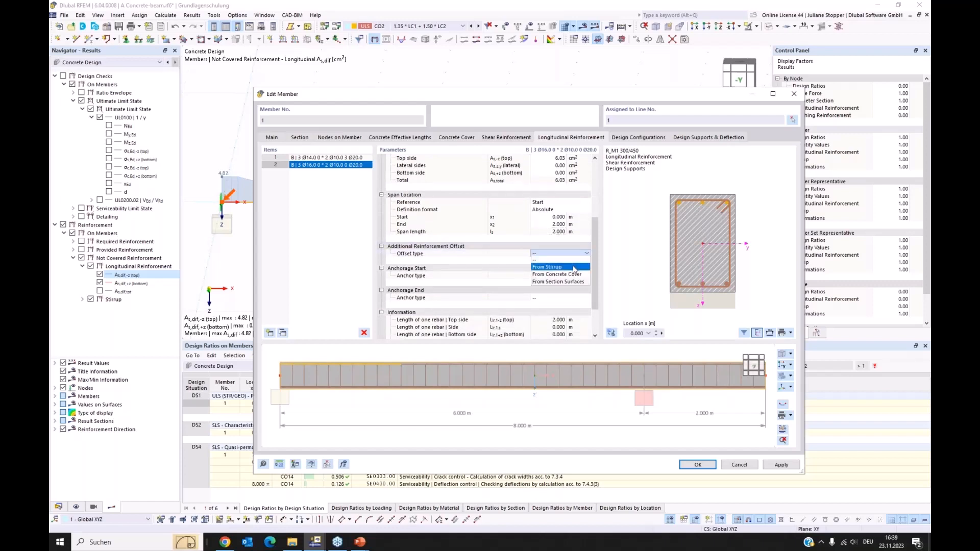
click(574, 267)
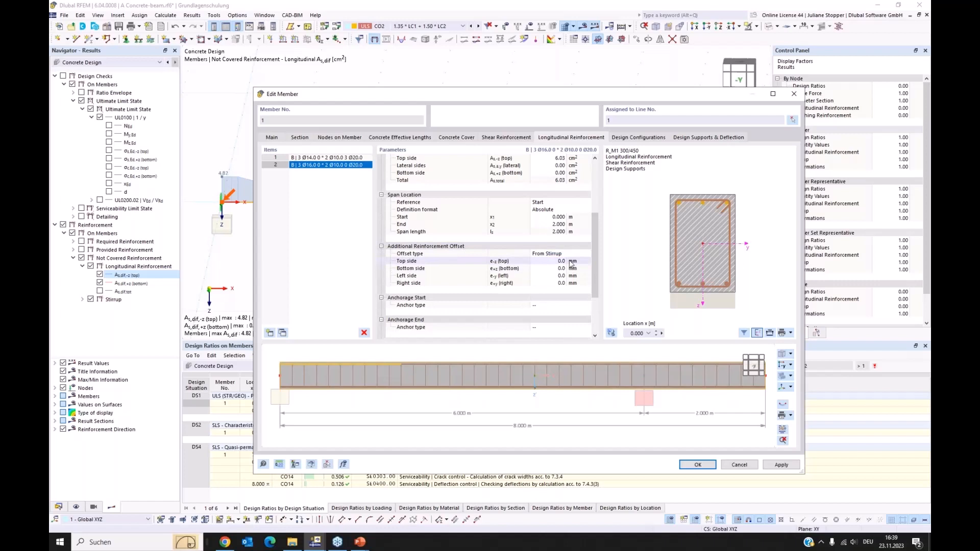
click(562, 261)
text(10)
click(563, 260)
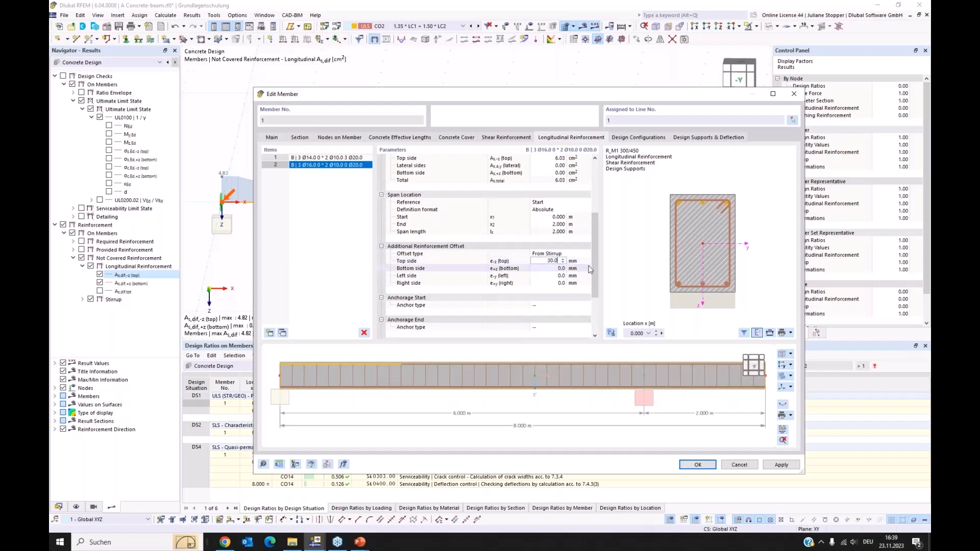
click(572, 268)
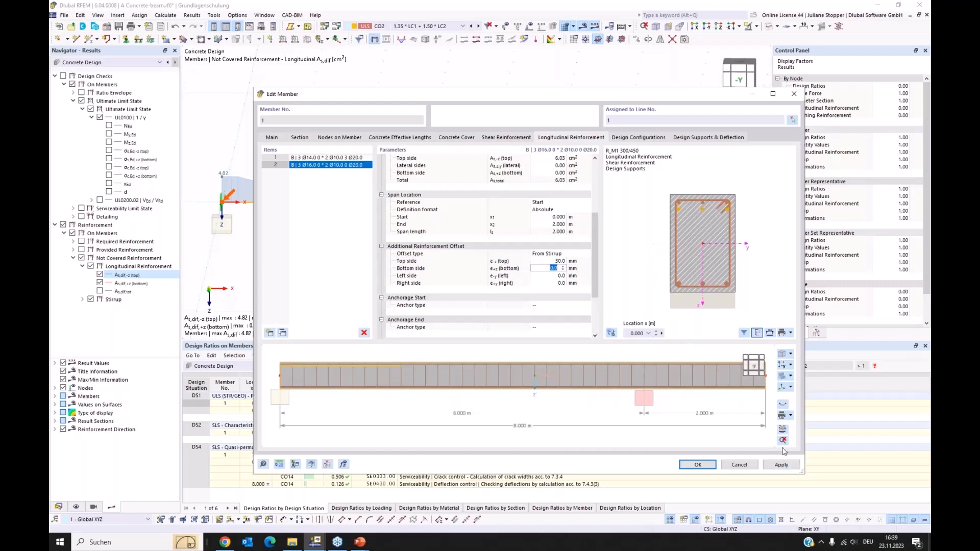
click(779, 465)
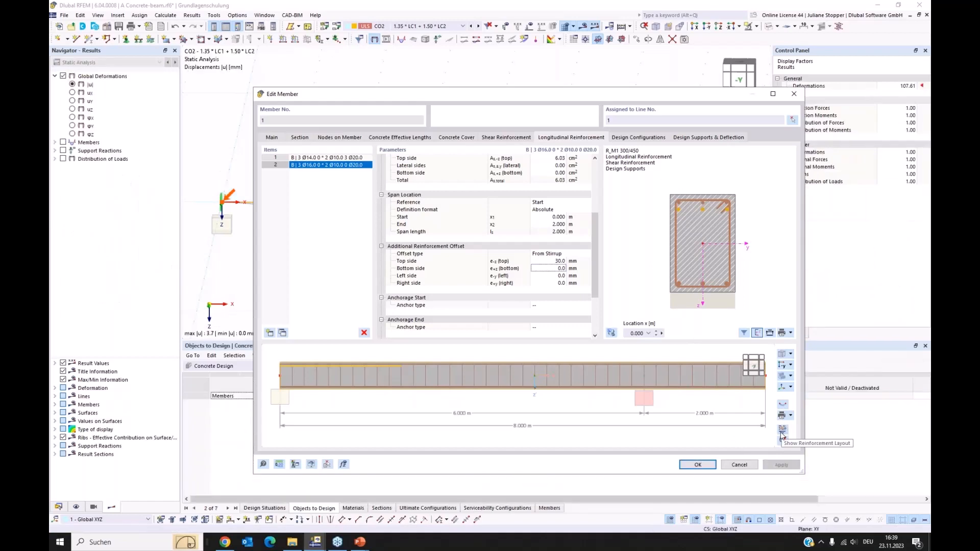
Review the beam's reinforcement layout drawing and close the member settings.
click(784, 433)
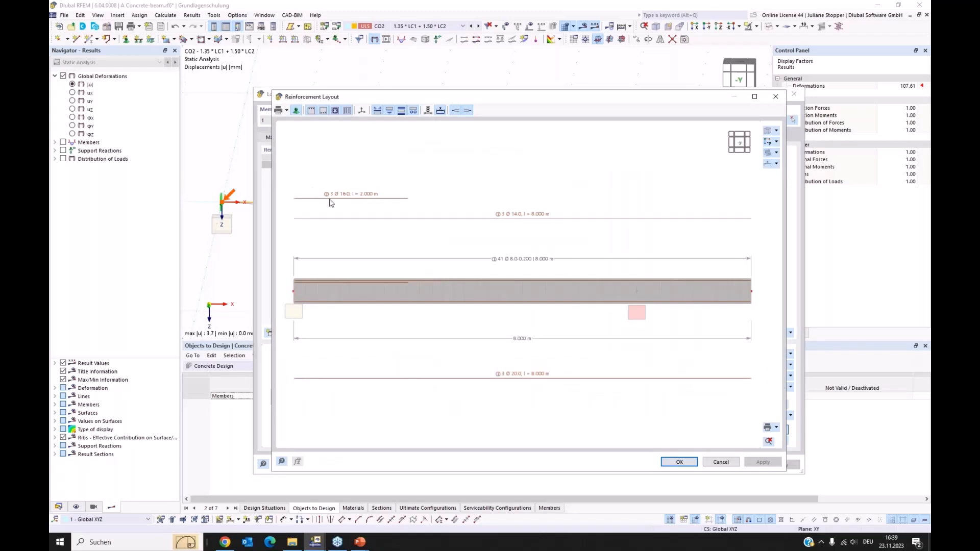
click(681, 462)
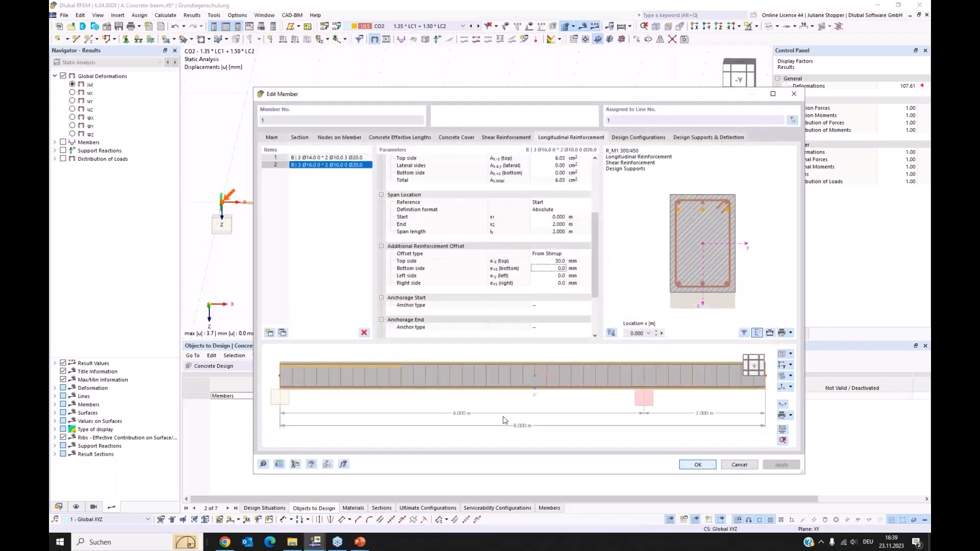
key(Return)
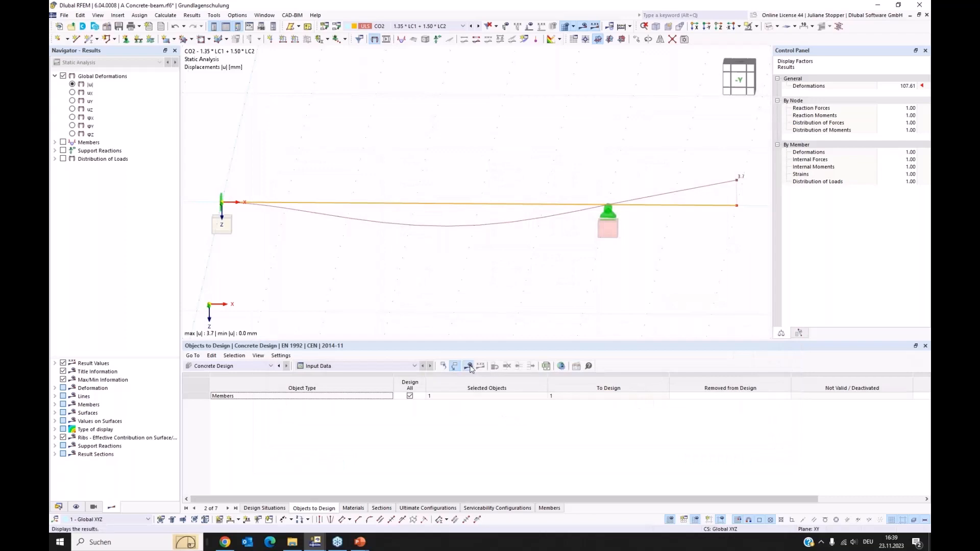
Recalculate the concrete design and show the design ratios on members by design situation in an enlarged table.
click(469, 367)
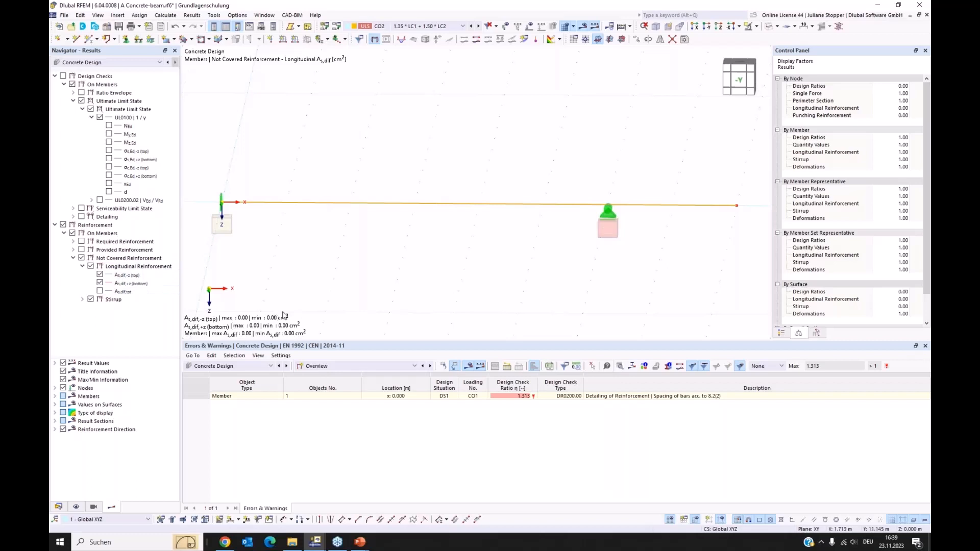
click(356, 366)
click(349, 390)
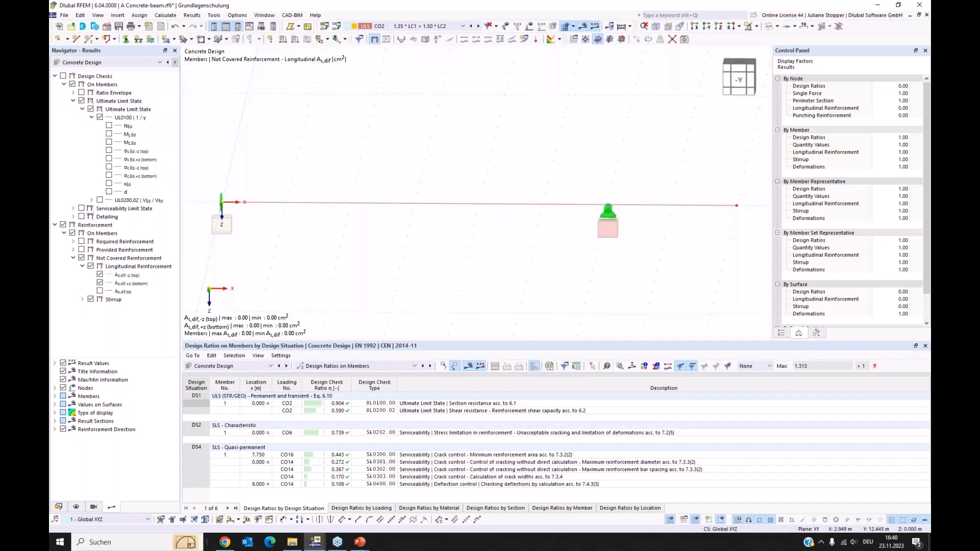
drag(393, 340, 395, 306)
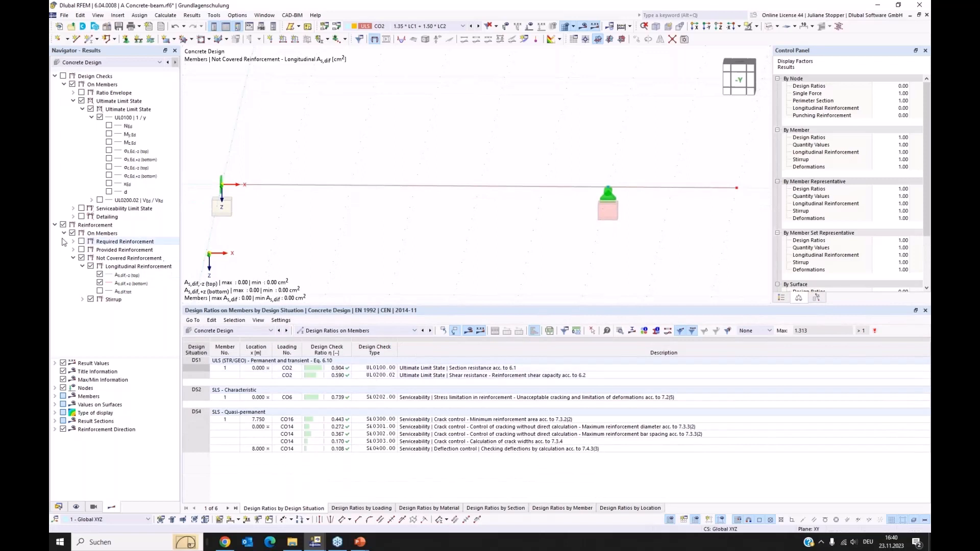
Hide the reinforcement results and display only the ultimate limit state shear check UL0200.02 along the beam, with its sub-results expanded.
click(55, 226)
click(63, 76)
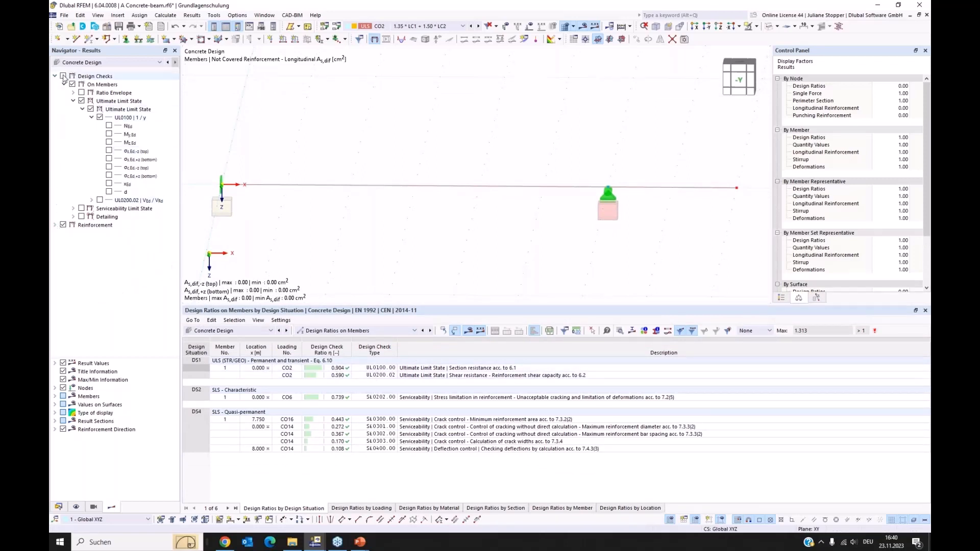
click(65, 226)
click(63, 225)
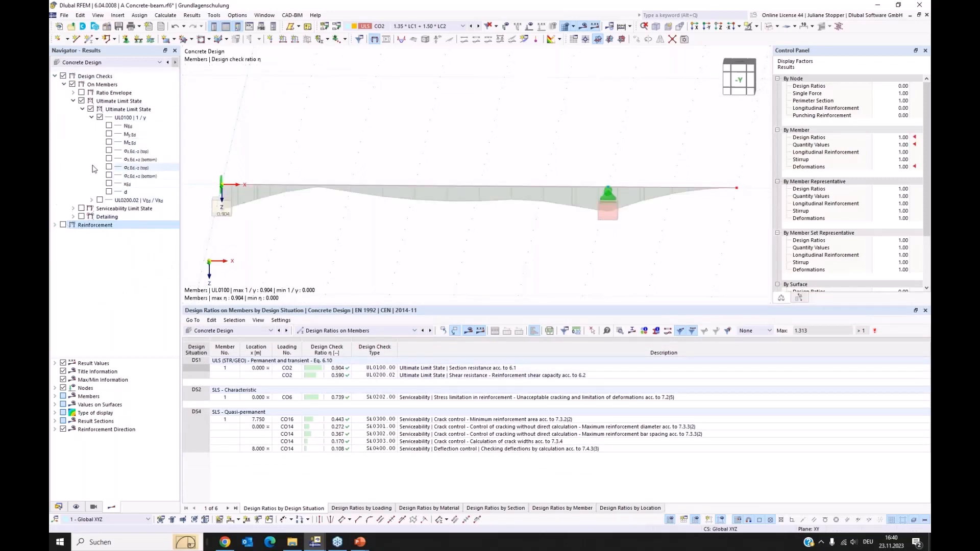
click(100, 118)
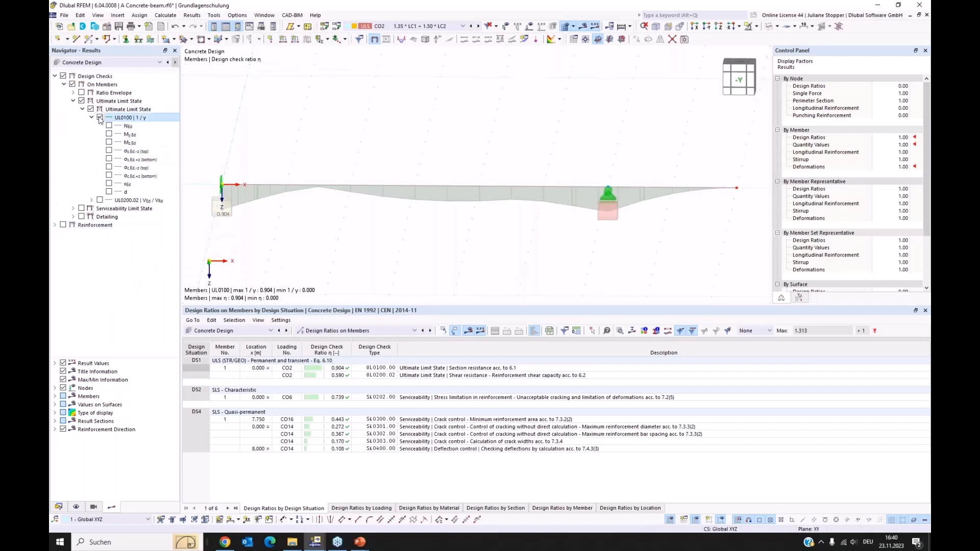
click(99, 200)
click(91, 200)
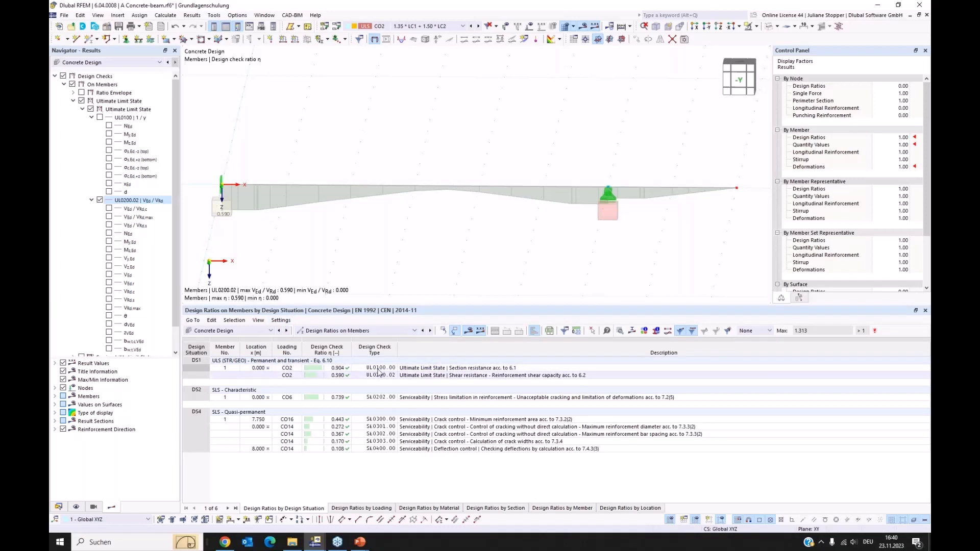
Open the design check details for reinforcement shear capacity UL0200.02 and examine its formulas with and without inserted values.
click(377, 375)
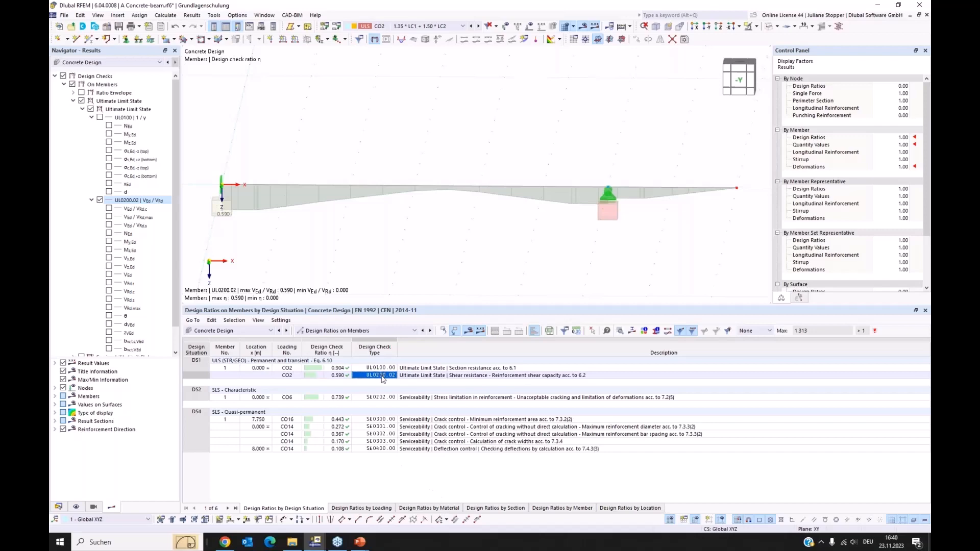
double_click(387, 377)
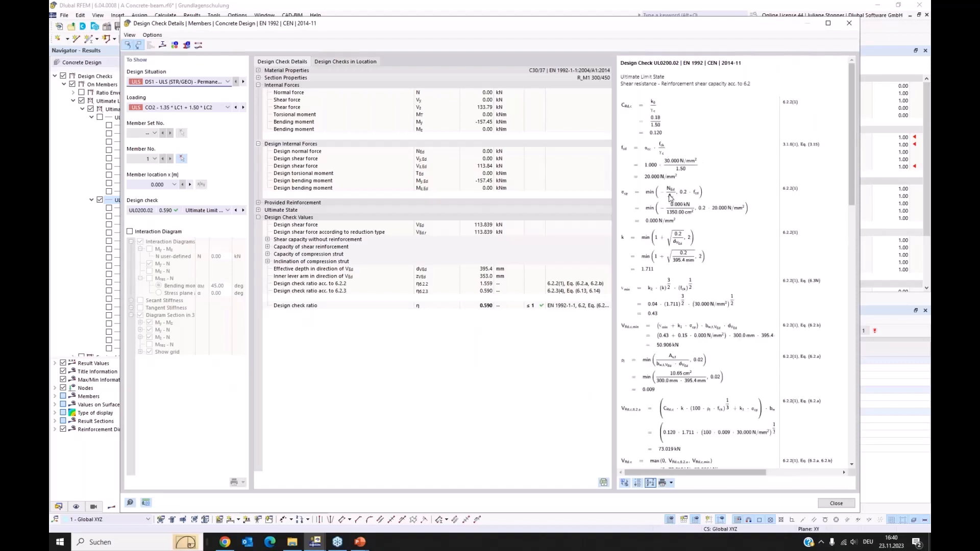
scroll(670, 198, down, 1)
scroll(671, 199, down, 3)
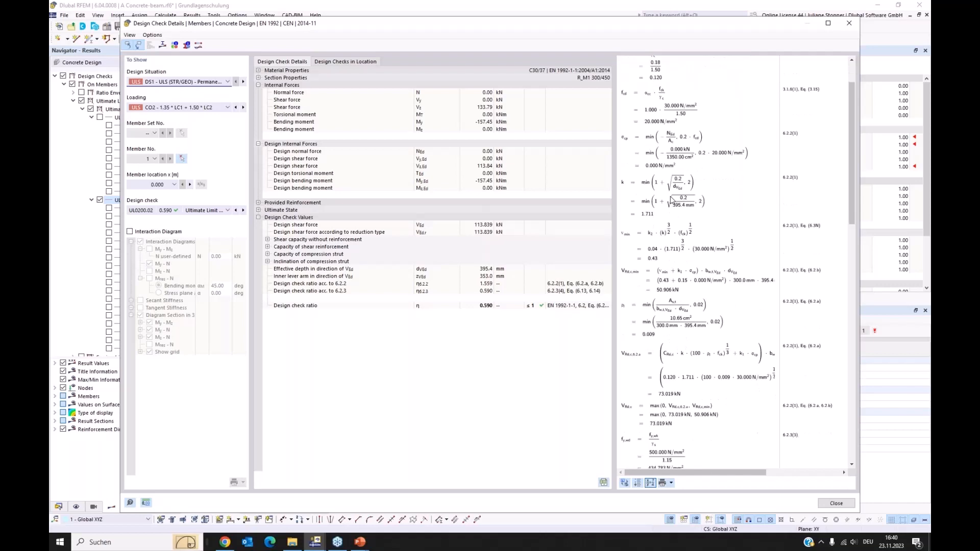
scroll(670, 199, down, 3)
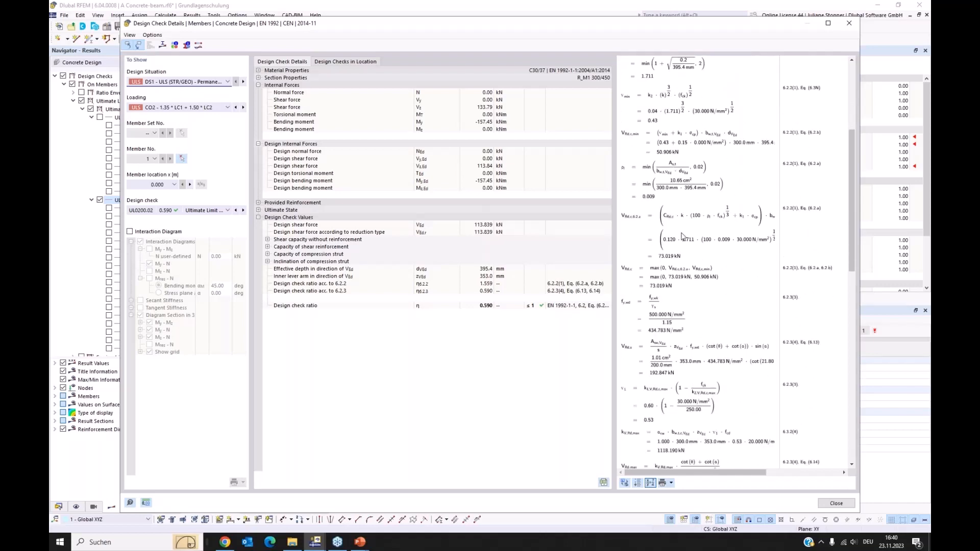
scroll(699, 234, down, 4)
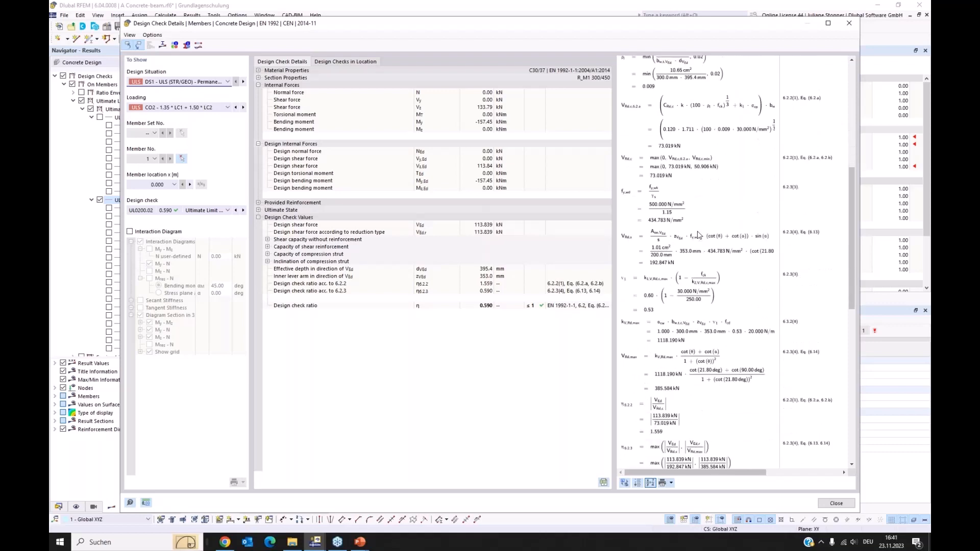
scroll(698, 234, down, 4)
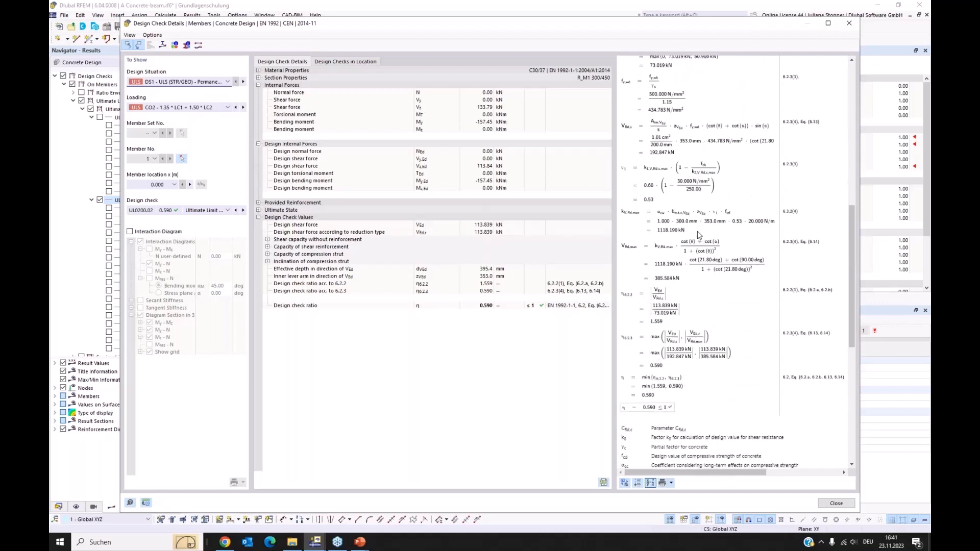
scroll(702, 235, up, 3)
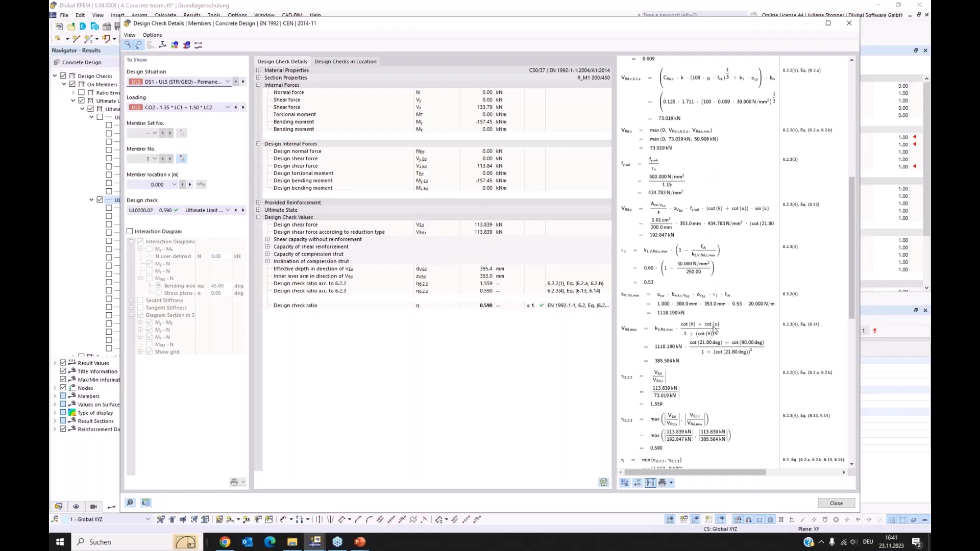
click(650, 483)
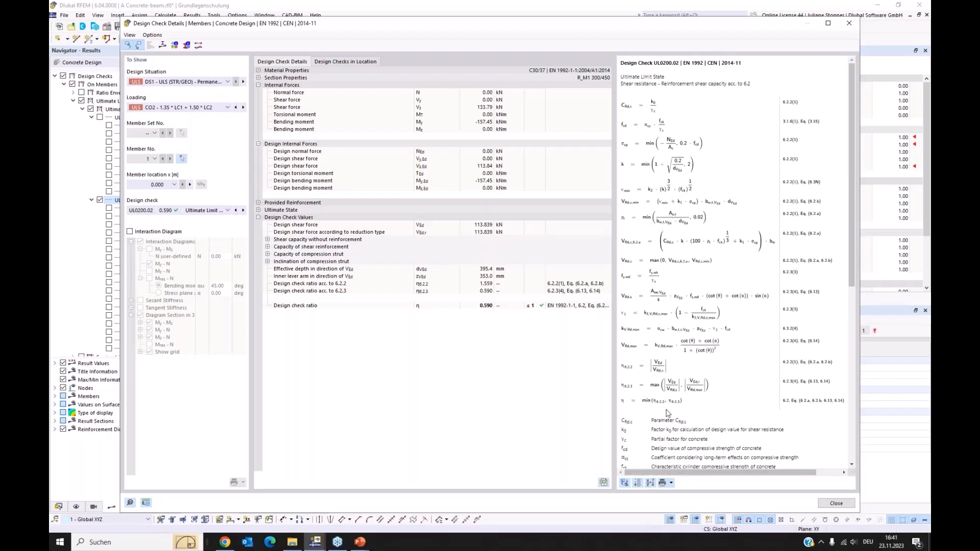
click(650, 483)
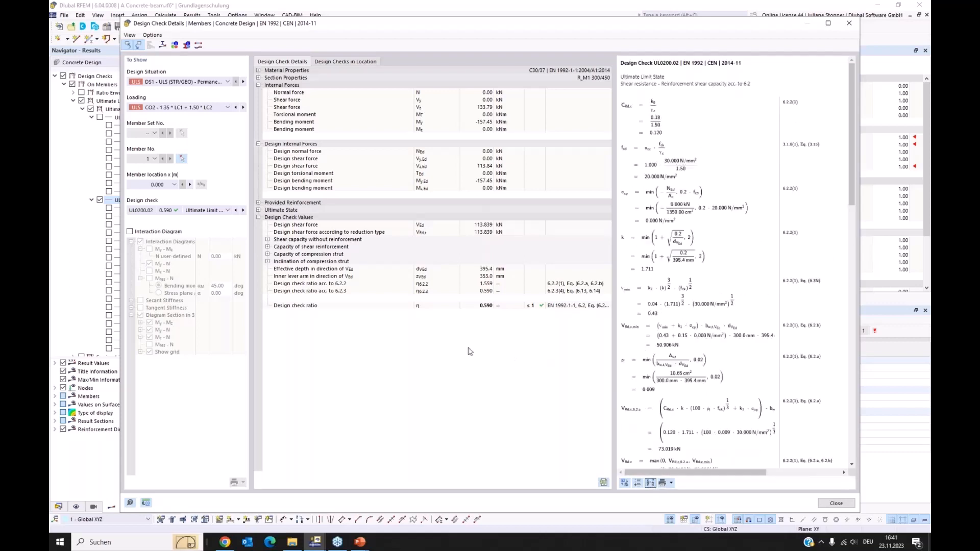
Inspect the shear reinforcement capacity values and the section's stress diagram, and close the design check details.
click(267, 248)
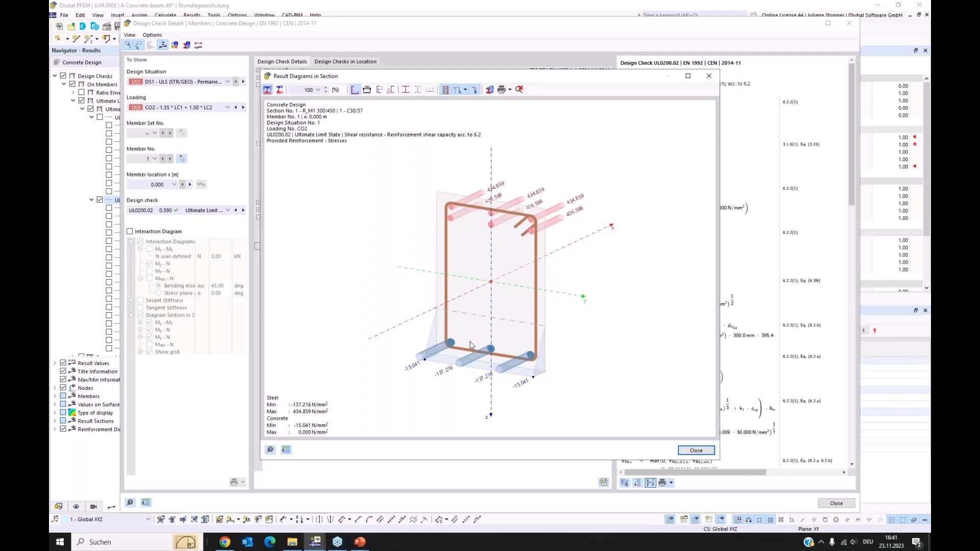
click(694, 451)
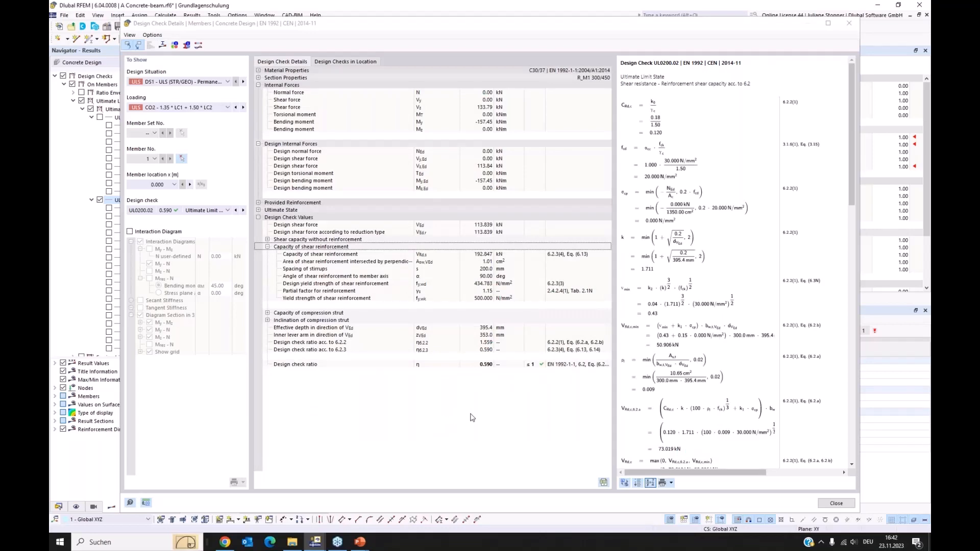
click(840, 503)
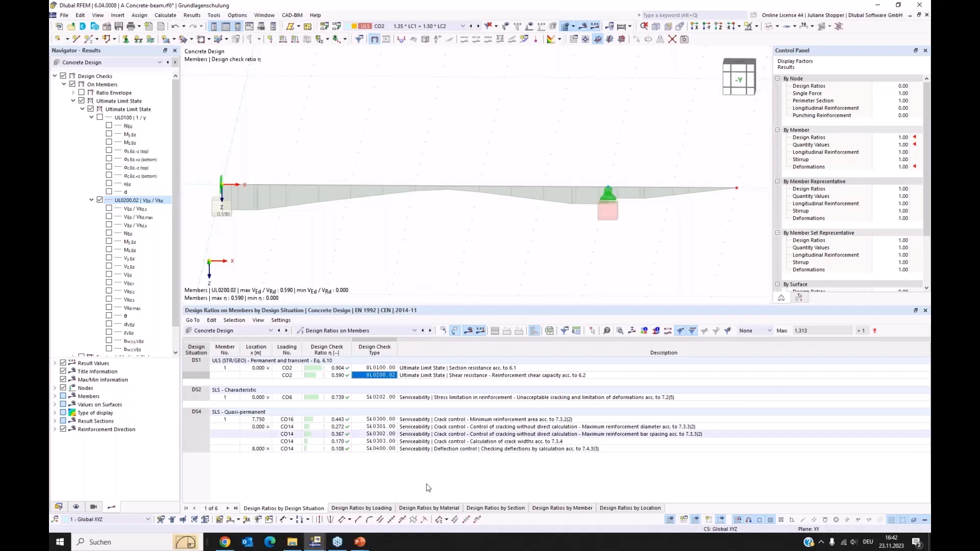
Switch to the empty RFEM window and open the model 02_Stahlbetondecke_ohne-Bemessung-vorl.rf6.
mouse_move(316, 542)
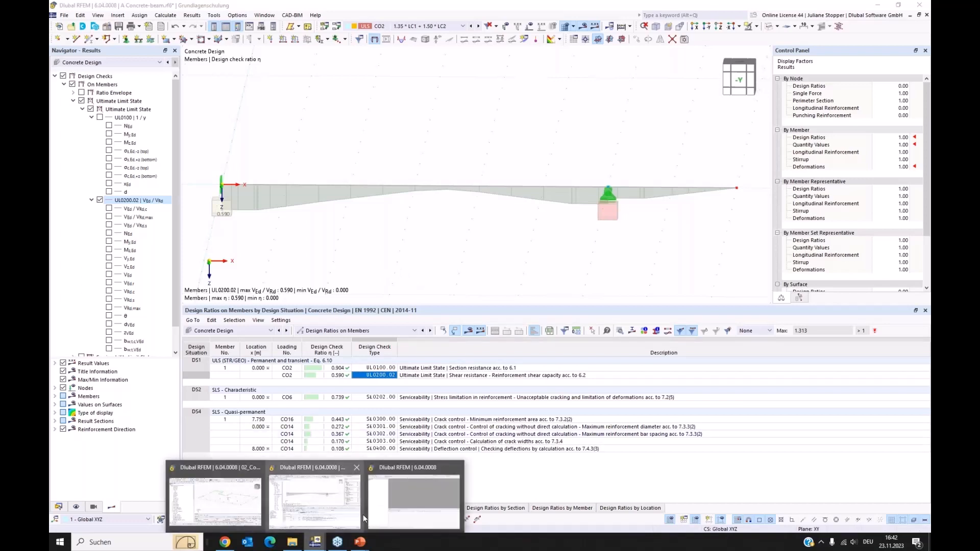
click(412, 498)
click(564, 324)
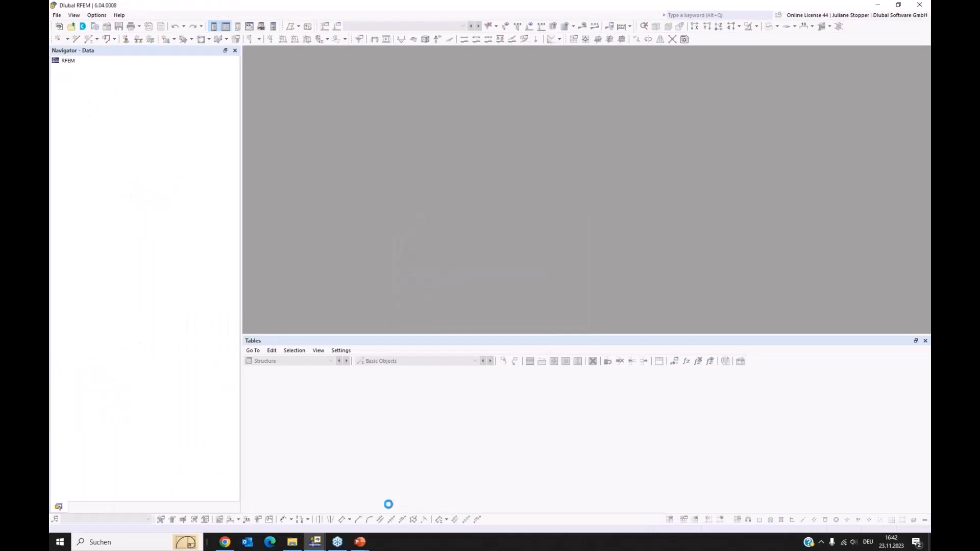
mouse_move(315, 542)
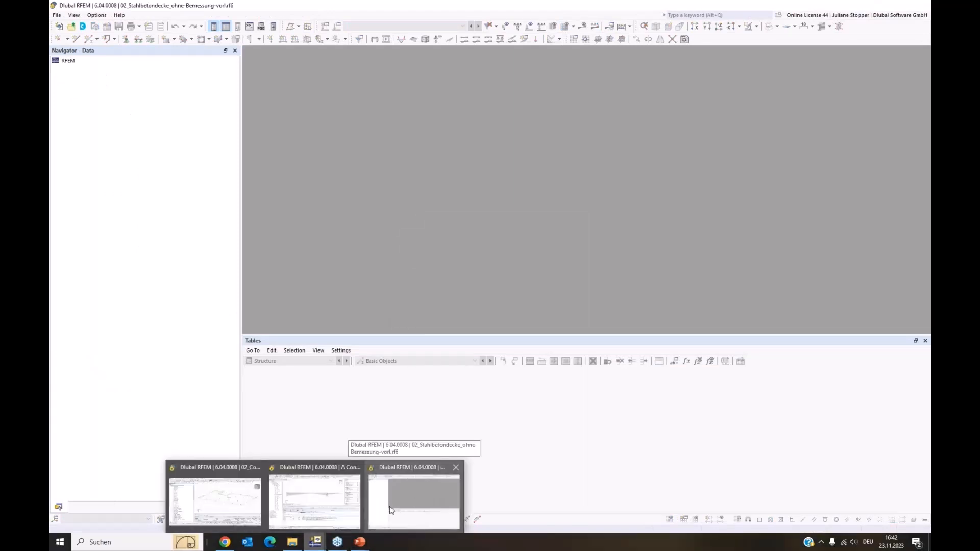
mouse_move(360, 542)
click(335, 506)
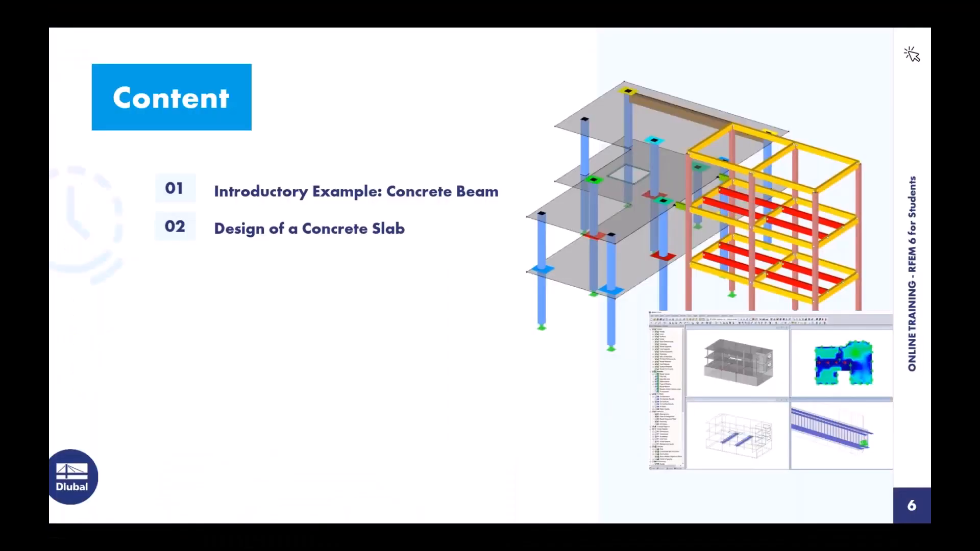
click(75, 515)
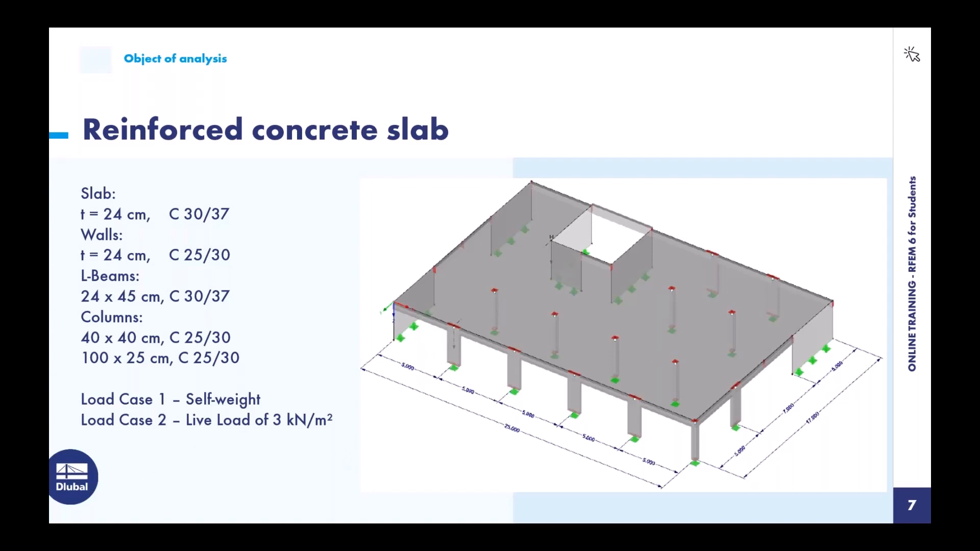
Return to the slab model in RFEM and enlarge its model view by reducing the height of the Materials table.
key(alt+Tab)
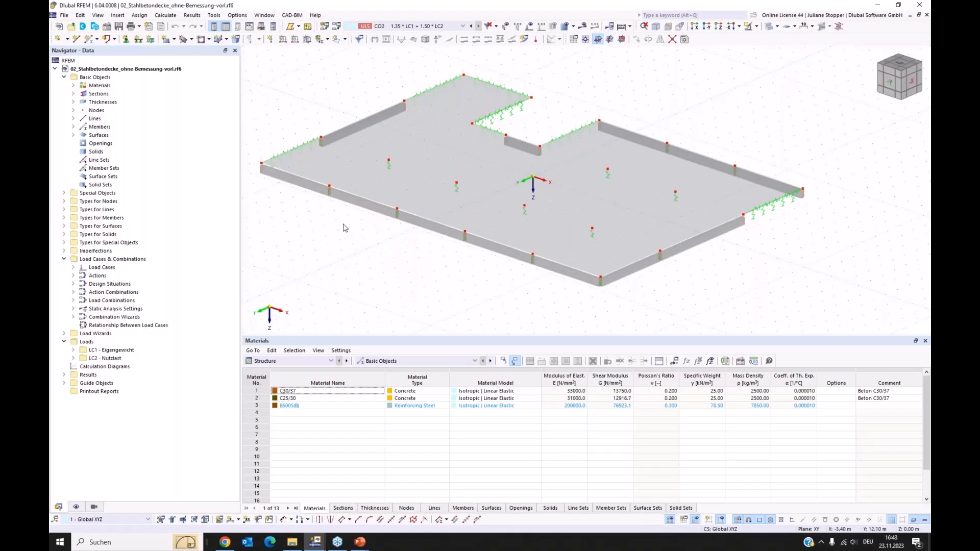
ctrl+middle_drag(305, 250, 488, 329)
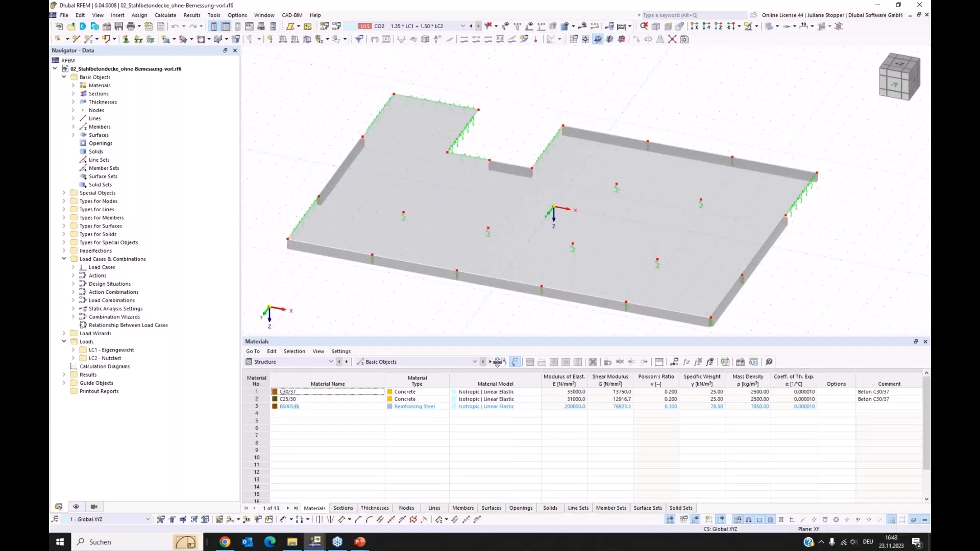
drag(501, 334, 465, 405)
ctrl+middle_drag(457, 353, 393, 267)
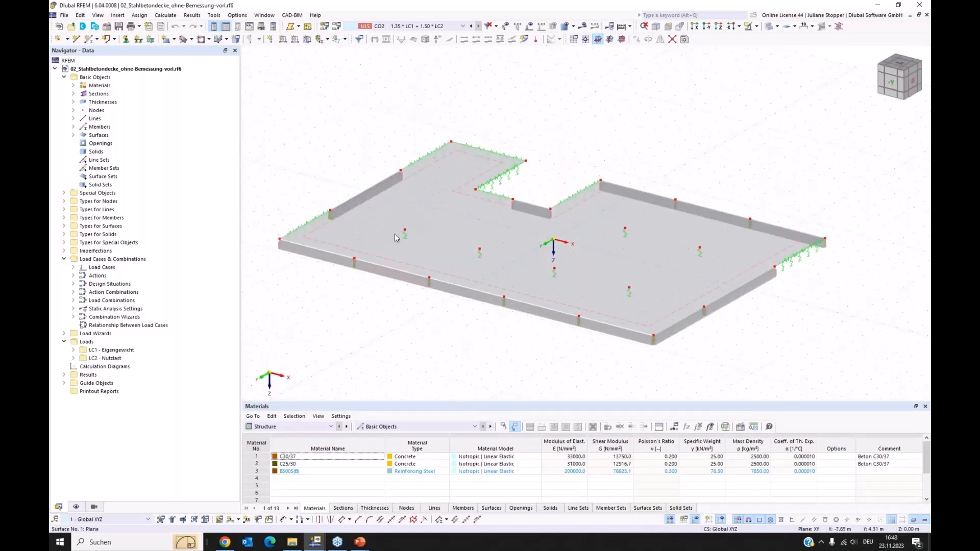
Open the rib member on the slab's short outer edge for editing and look through the available member types.
ctrl+middle_drag(370, 262, 376, 327)
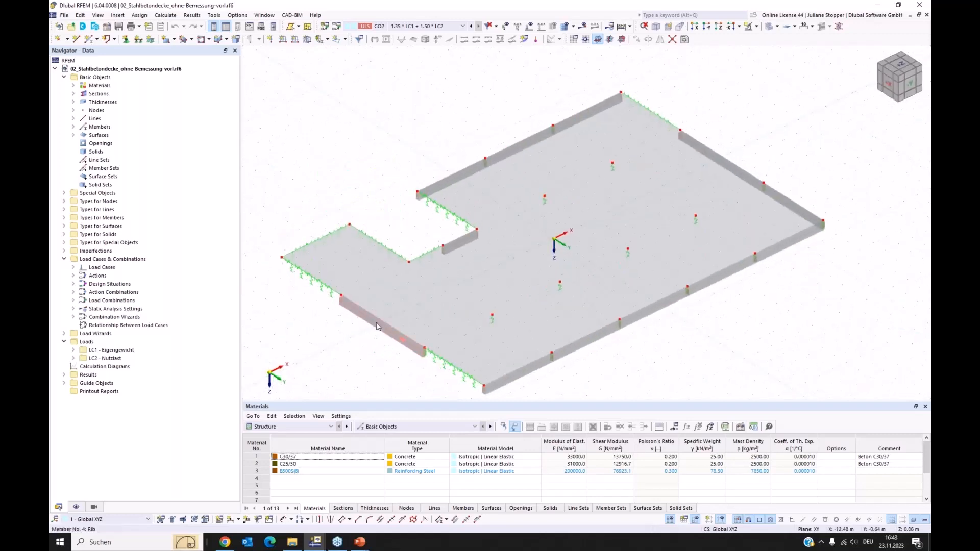
right_click(377, 326)
mouse_move(398, 341)
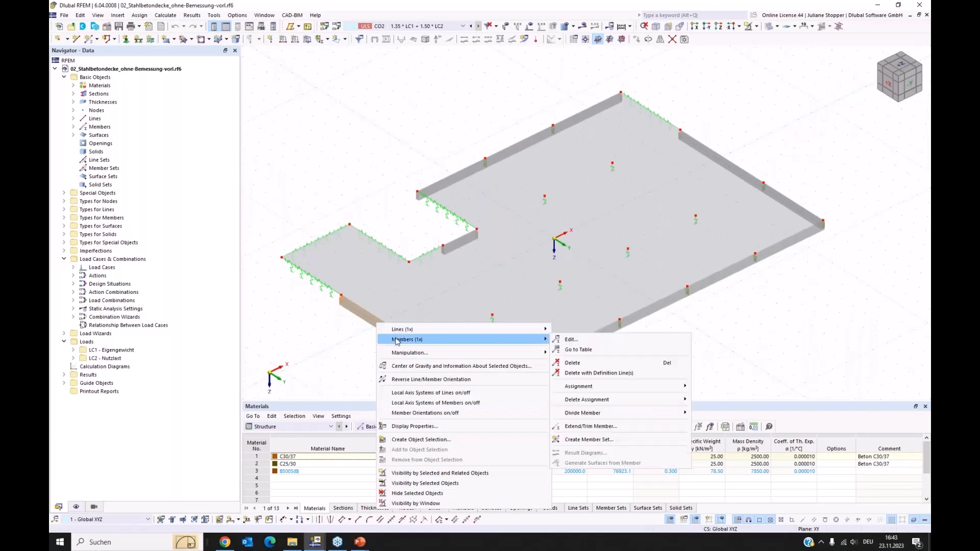
click(571, 339)
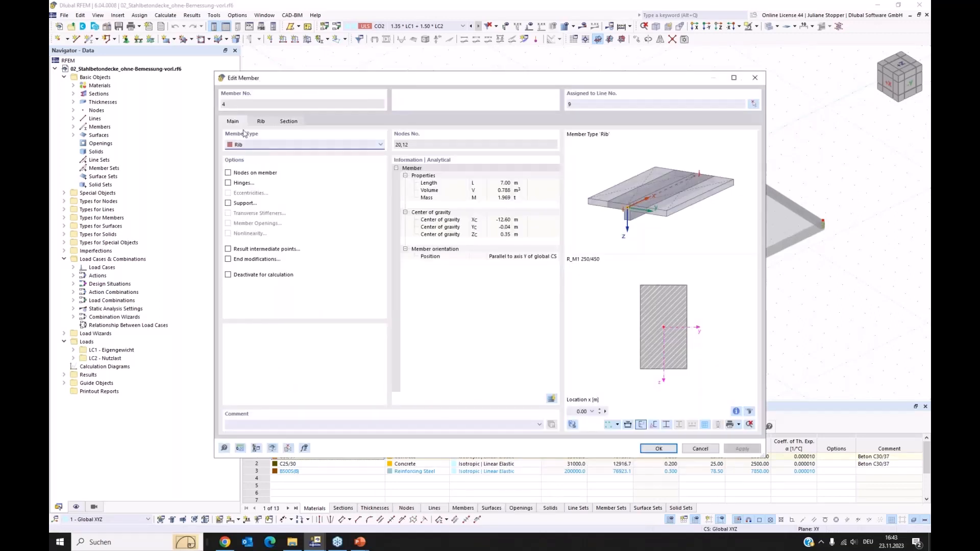
click(256, 145)
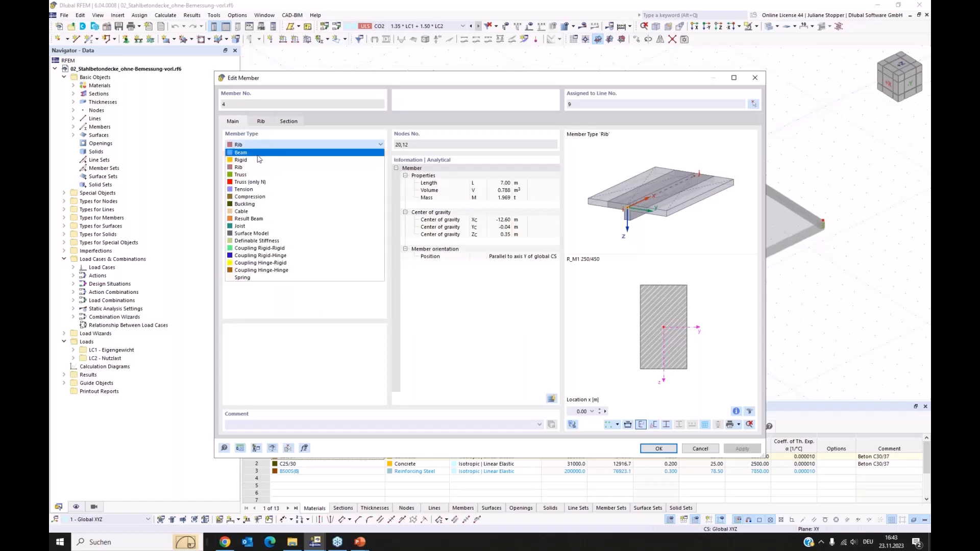
key(Escape)
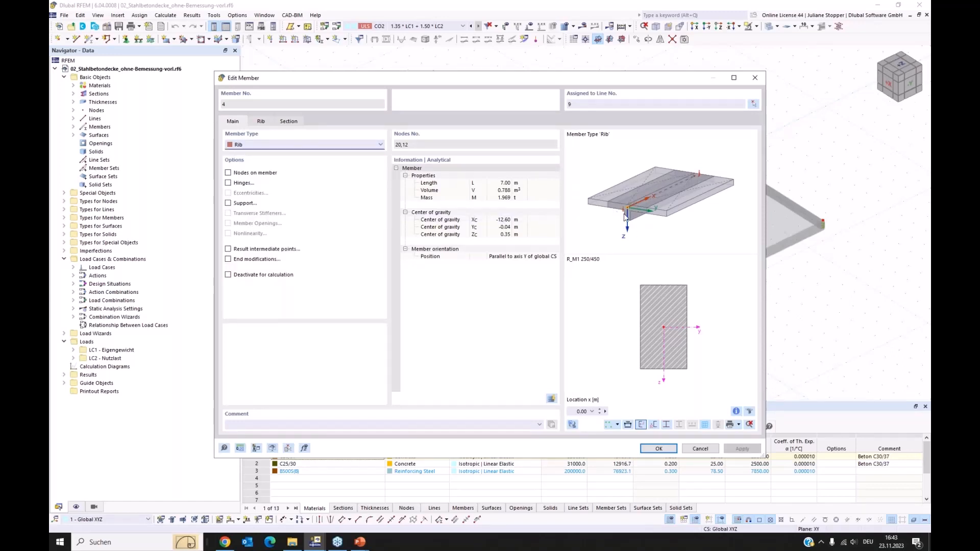
Examine the rib's alignment and flange dimensions with an isometric preview, and close the member settings without changes.
click(261, 122)
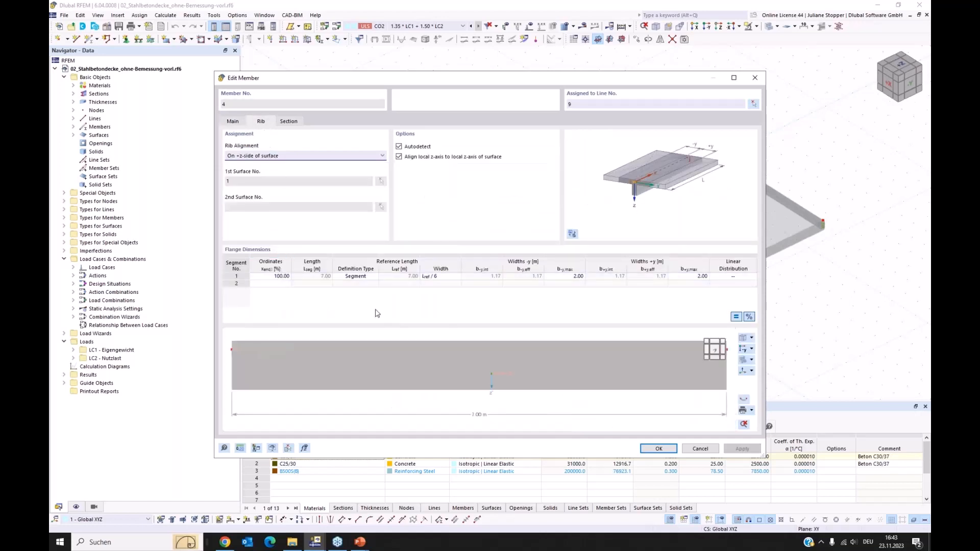
click(742, 339)
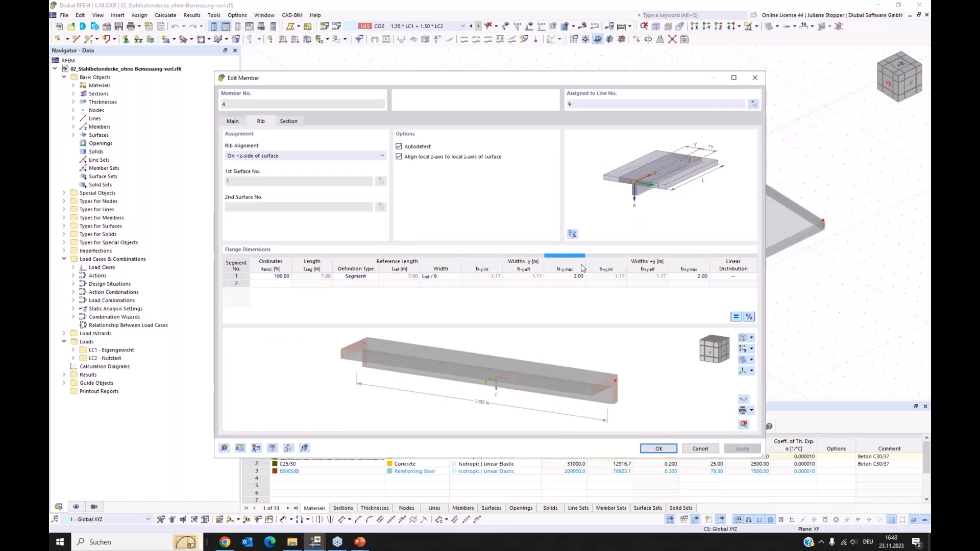
mouse_move(637, 397)
ctrl+middle_down()
mouse_move(619, 401)
mouse_move(636, 399)
ctrl+middle_up()
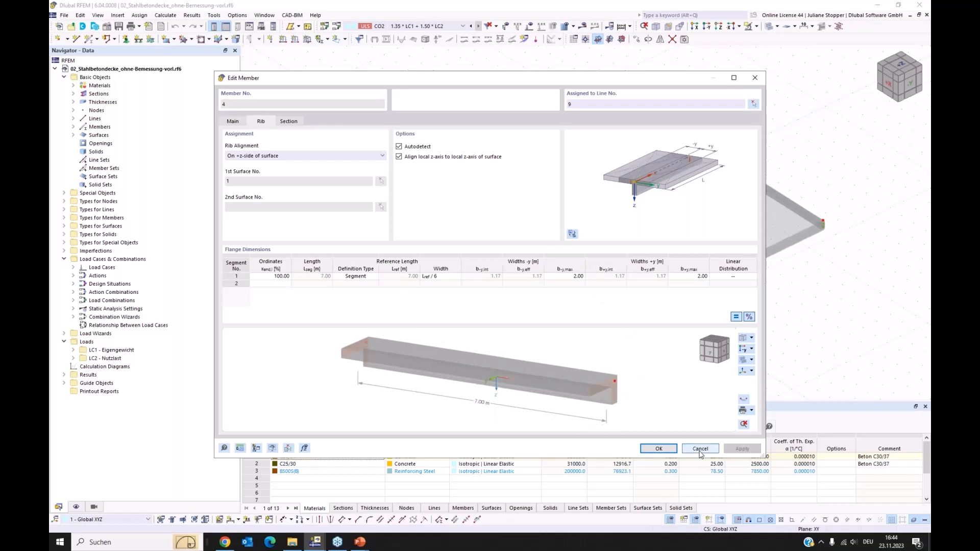
click(232, 120)
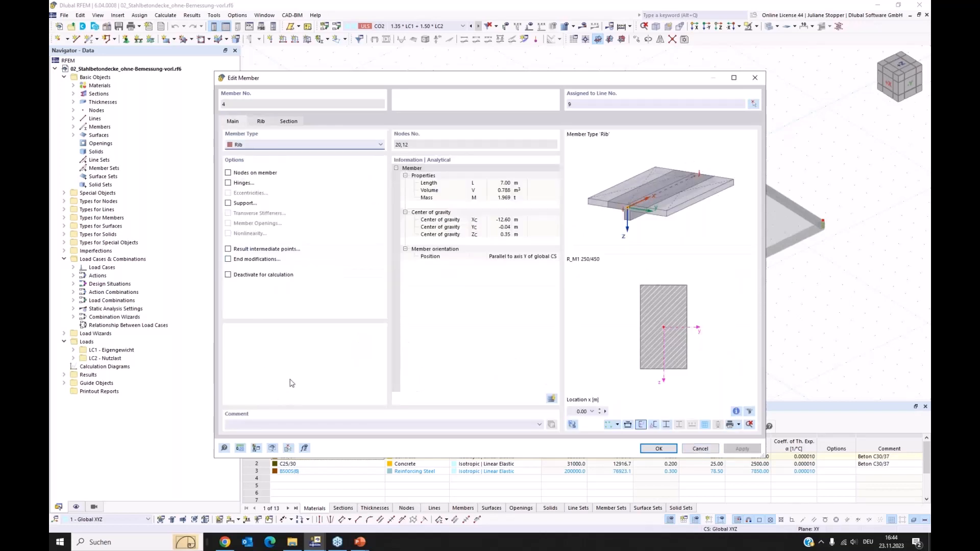
click(700, 449)
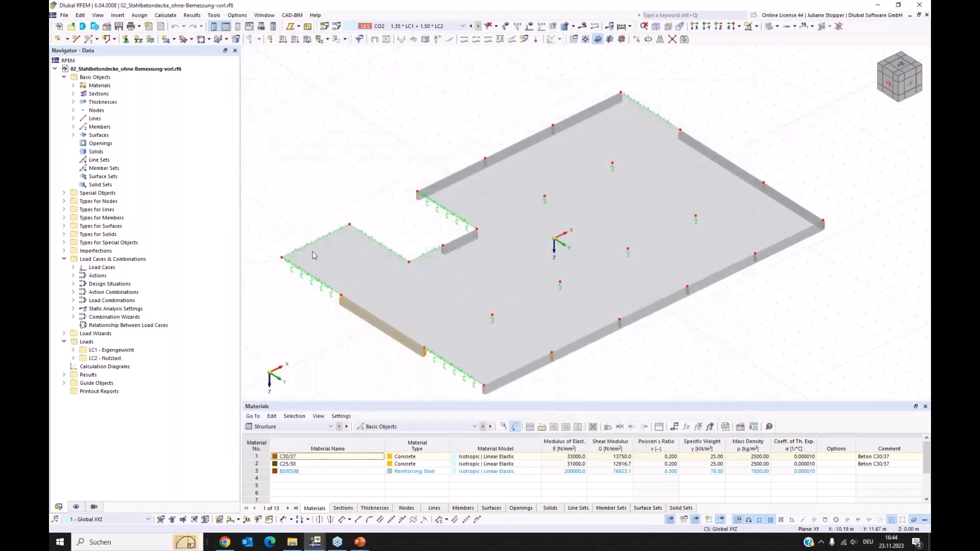
Activate the Concrete Design add-on in the slab model's base data.
right_click(93, 78)
click(108, 86)
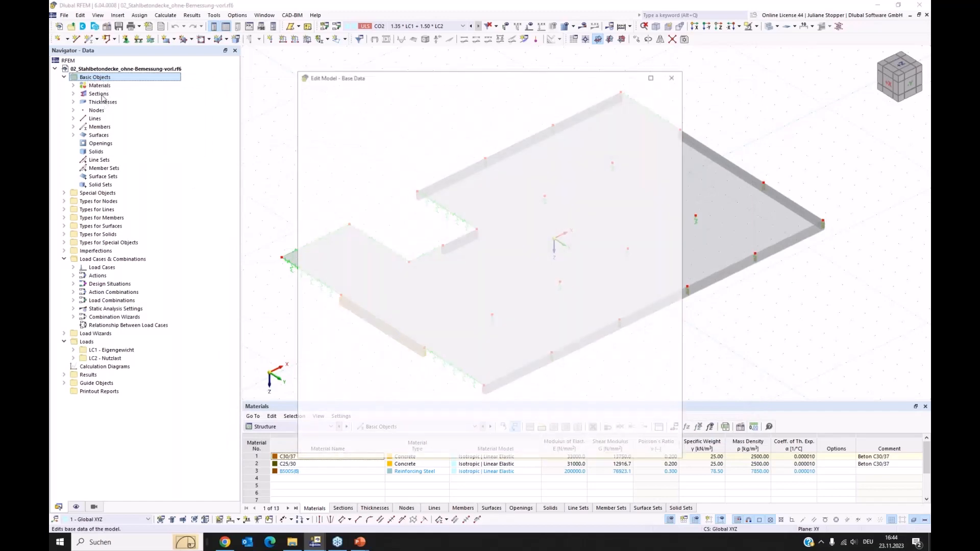
click(341, 93)
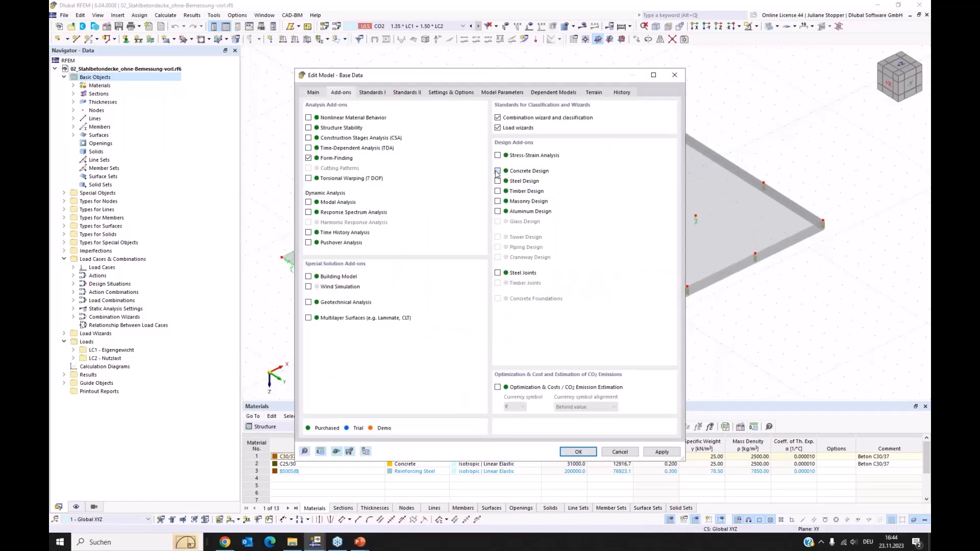
click(498, 172)
Set the national annexes to CEN | 2014-11 for EN 1992, CEN | 2015-09 for EN 1991 and CEN | 2010-04 for EN 1990, accepting the base data.
click(371, 93)
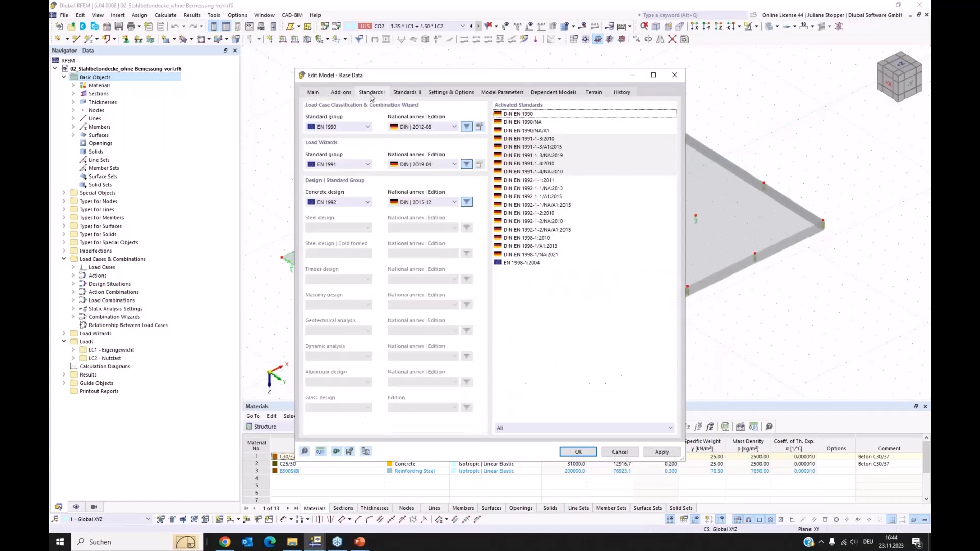
click(436, 202)
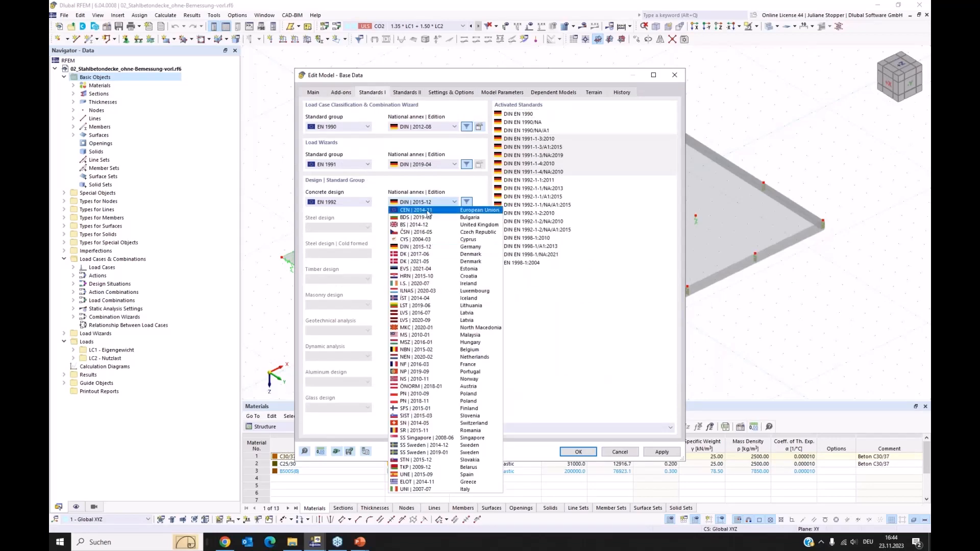
click(430, 209)
click(433, 164)
click(429, 173)
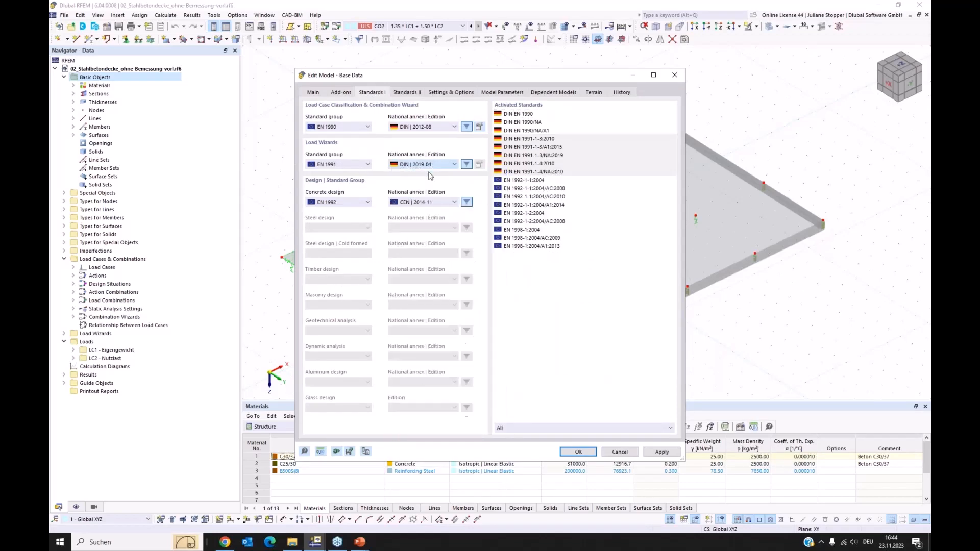
click(434, 126)
click(429, 137)
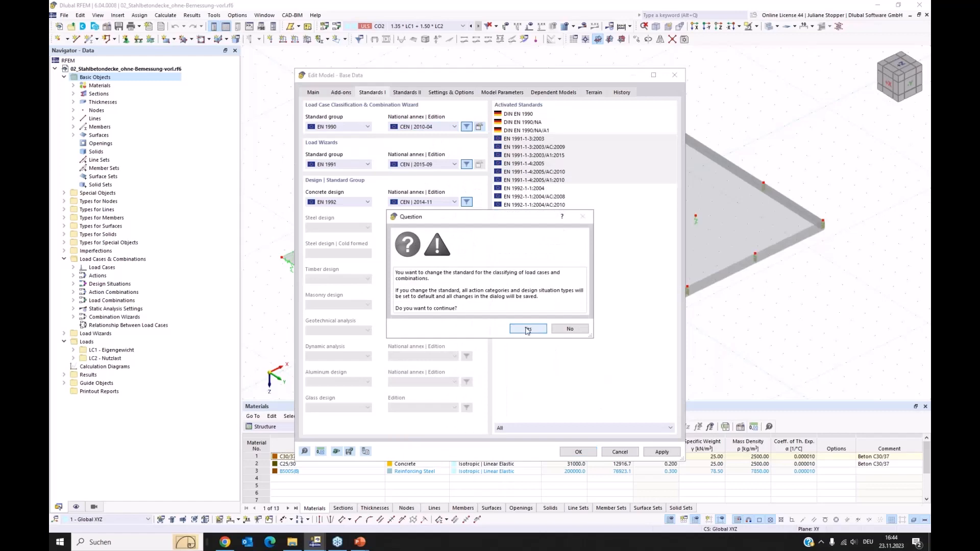
click(528, 328)
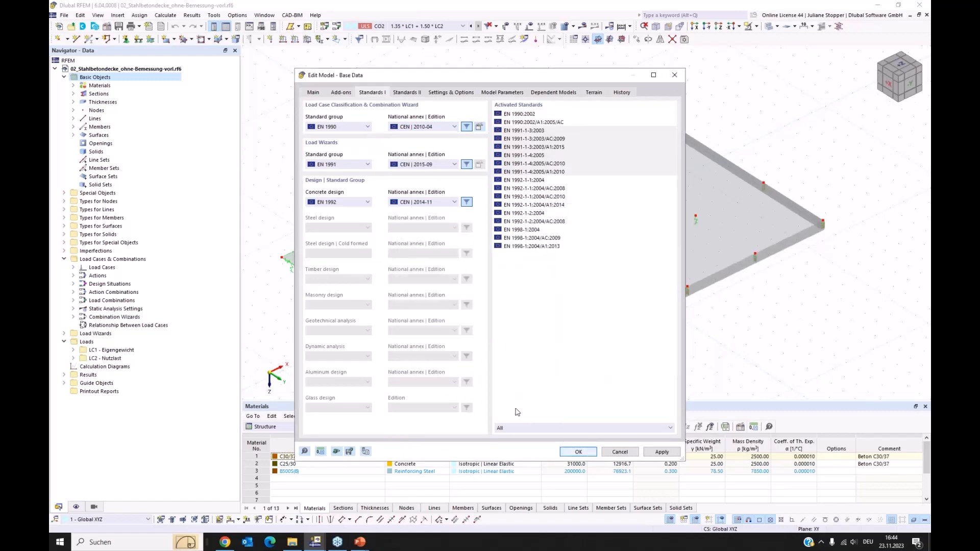
click(578, 452)
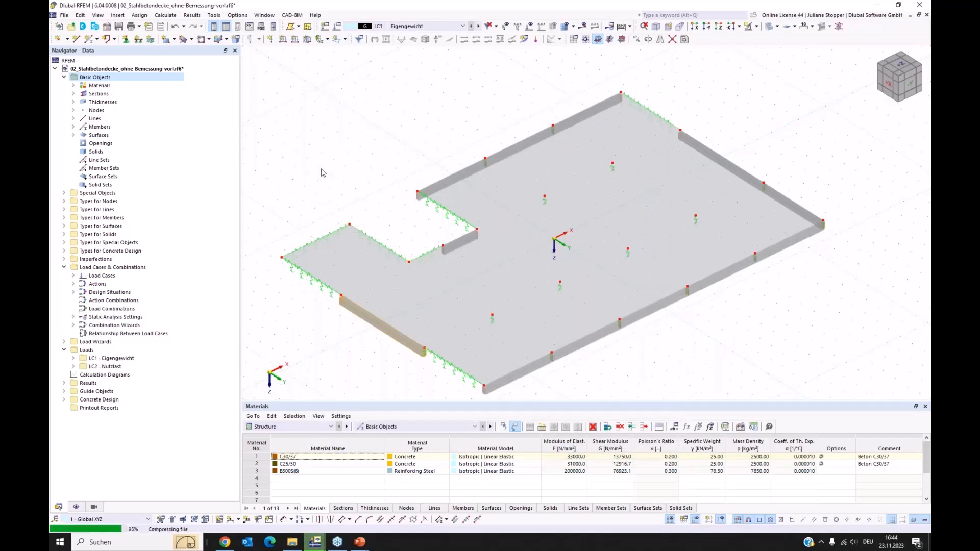
ctrl+middle_drag(329, 189, 317, 279)
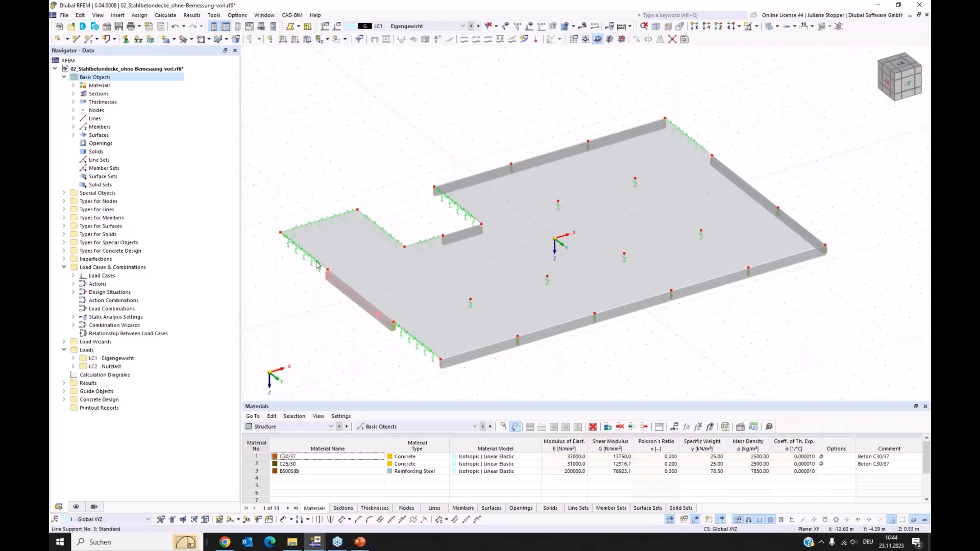
ctrl+middle_drag(305, 291, 357, 317)
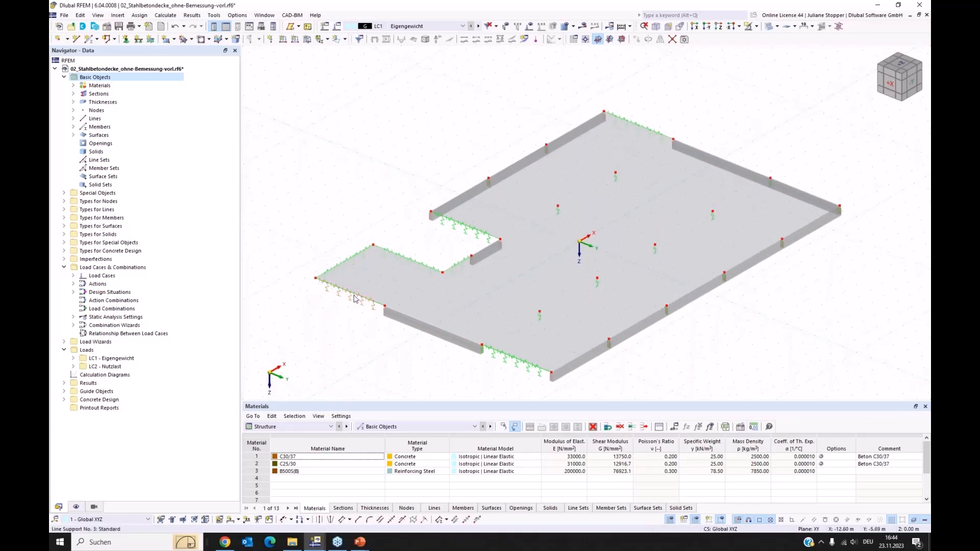
right_click(355, 297)
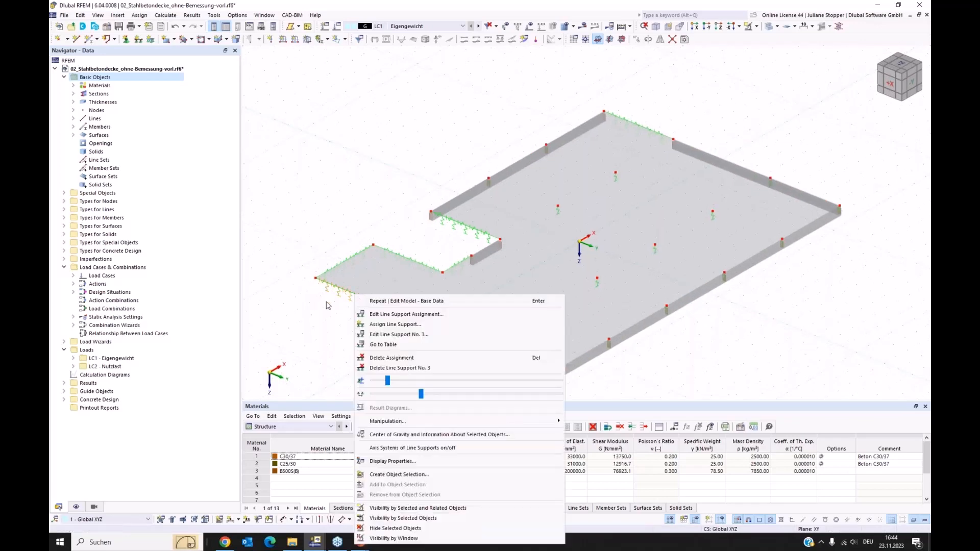
click(308, 325)
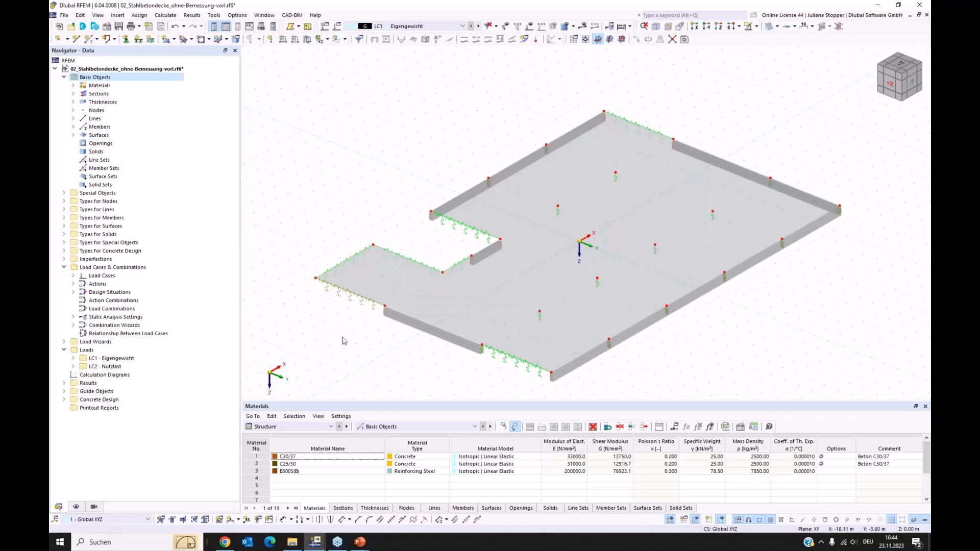
right_click(351, 295)
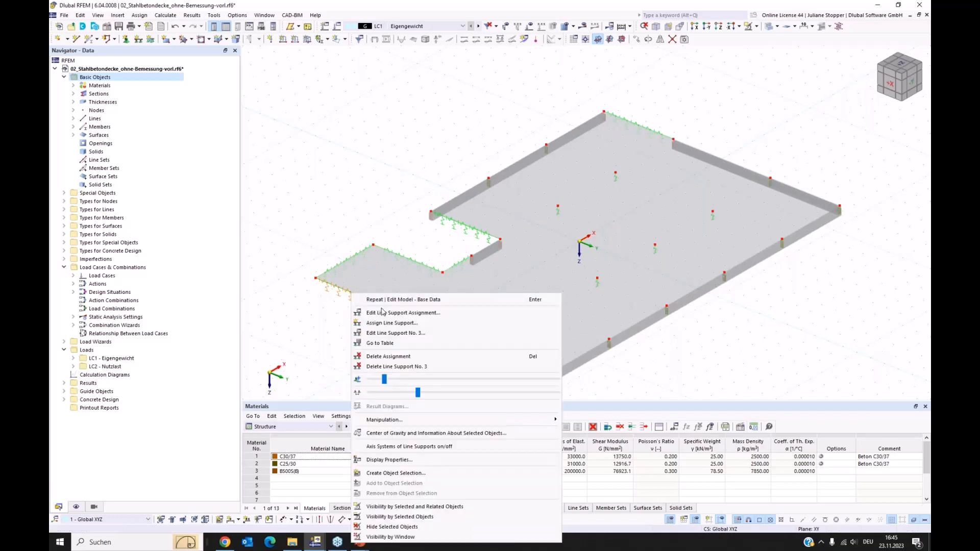
click(321, 328)
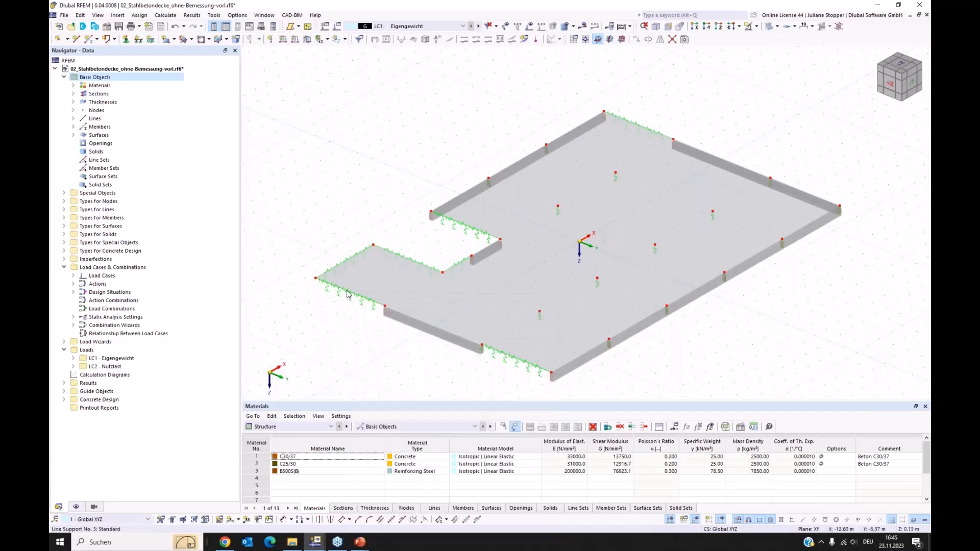
List the nodal support types and line support types defined in the slab model.
click(64, 201)
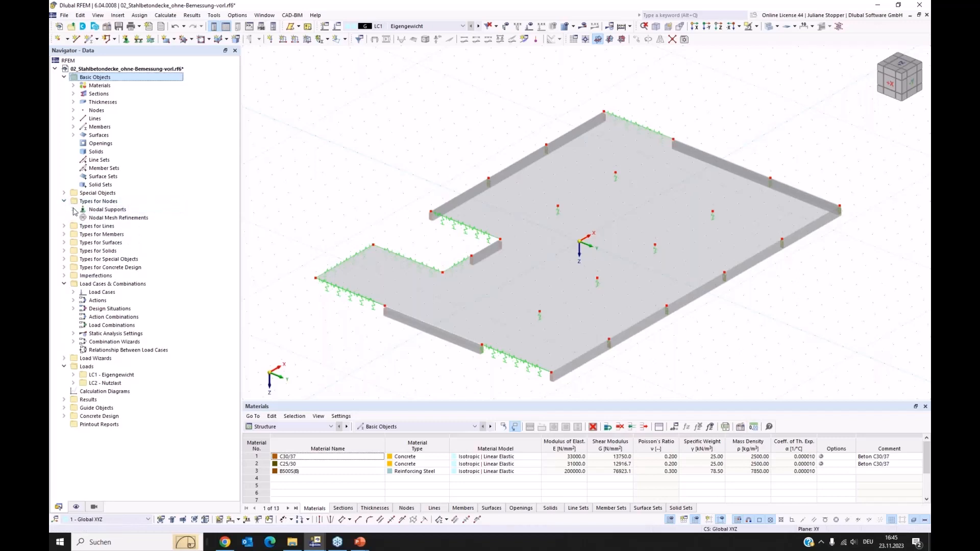
click(73, 209)
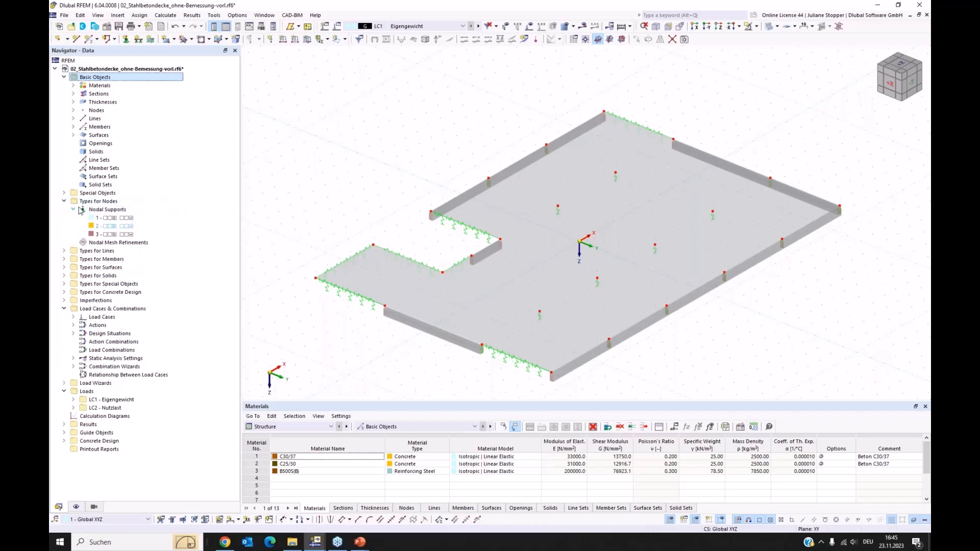
click(64, 250)
click(73, 259)
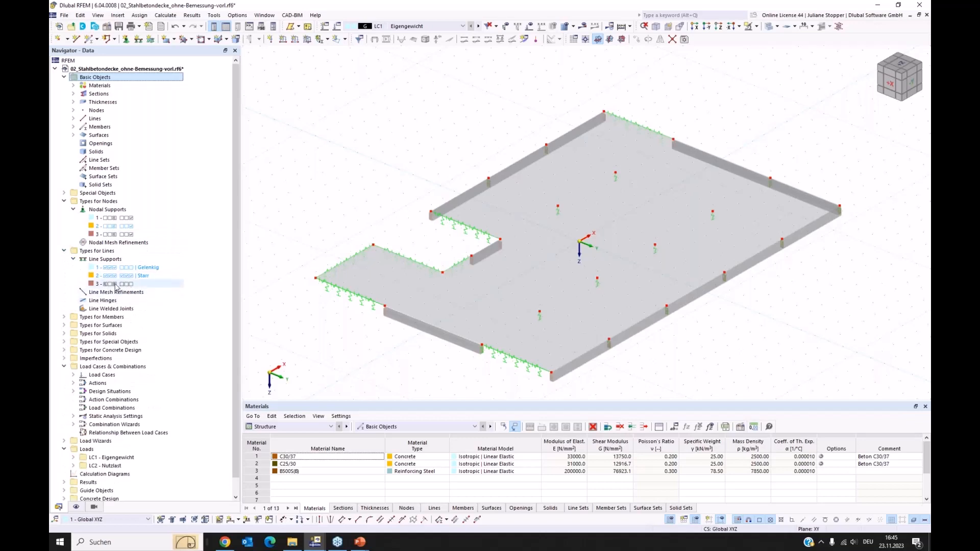
Examine line support 3's spring constants and fictitious wall stiffness parameters, and close its settings without changes.
click(112, 285)
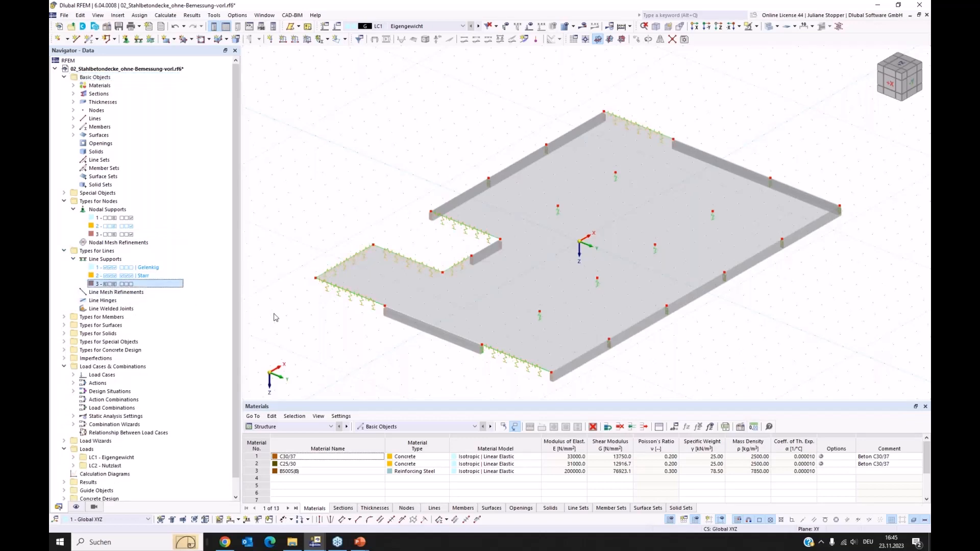
double_click(464, 339)
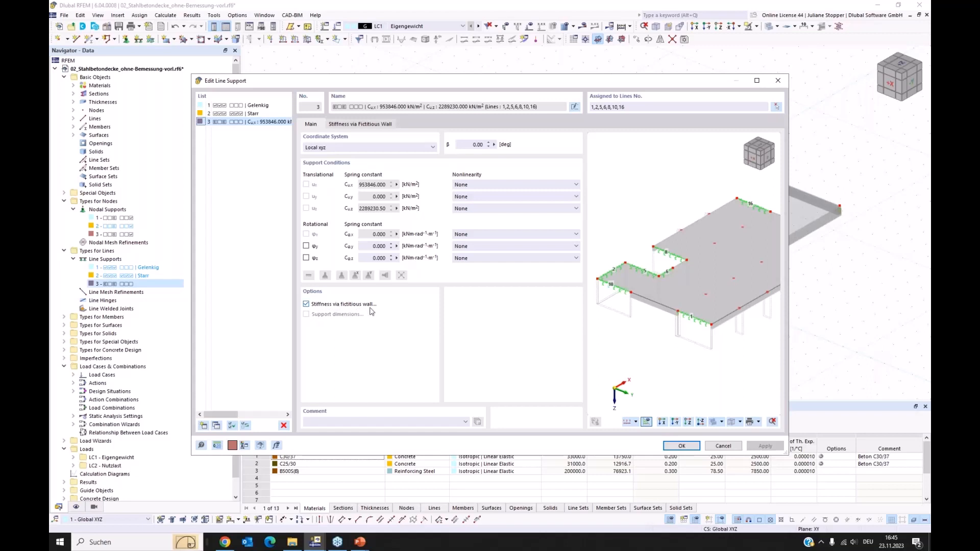
click(357, 126)
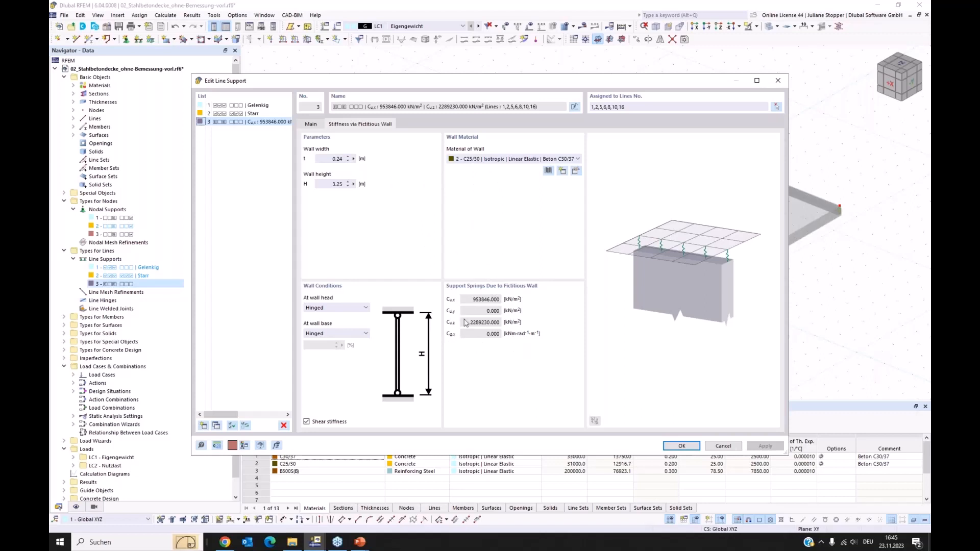
click(311, 124)
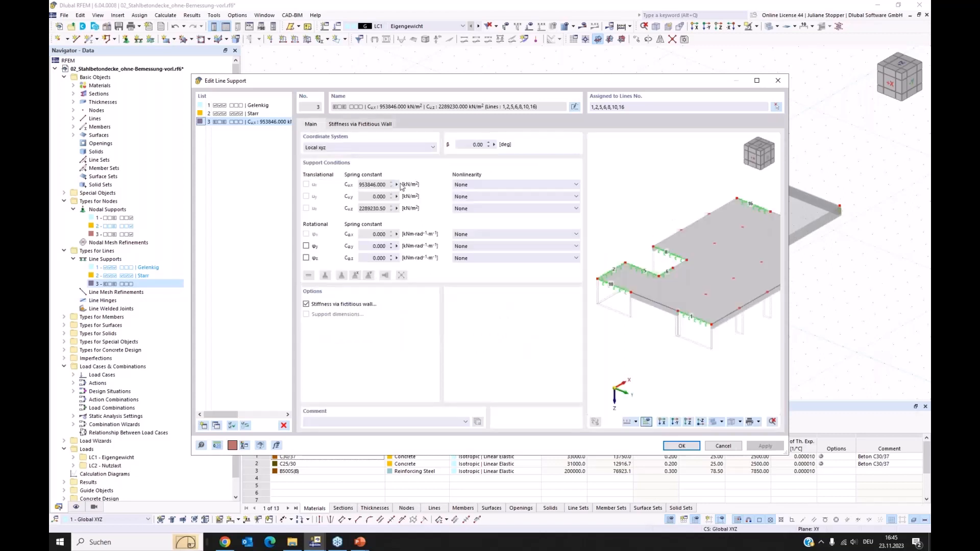
click(721, 447)
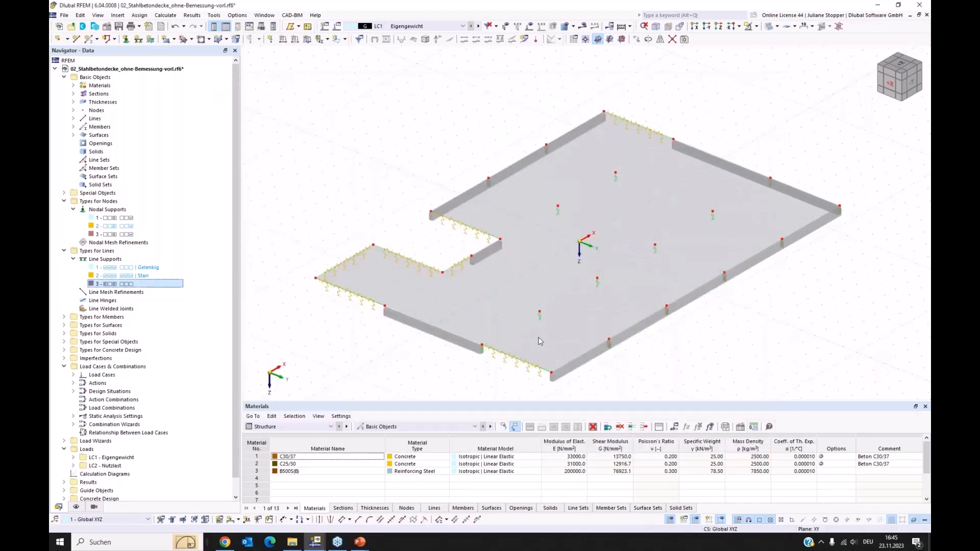
Examine nodal support 1's spring constants and fictitious column stiffness parameters, and close its settings without changes.
click(113, 235)
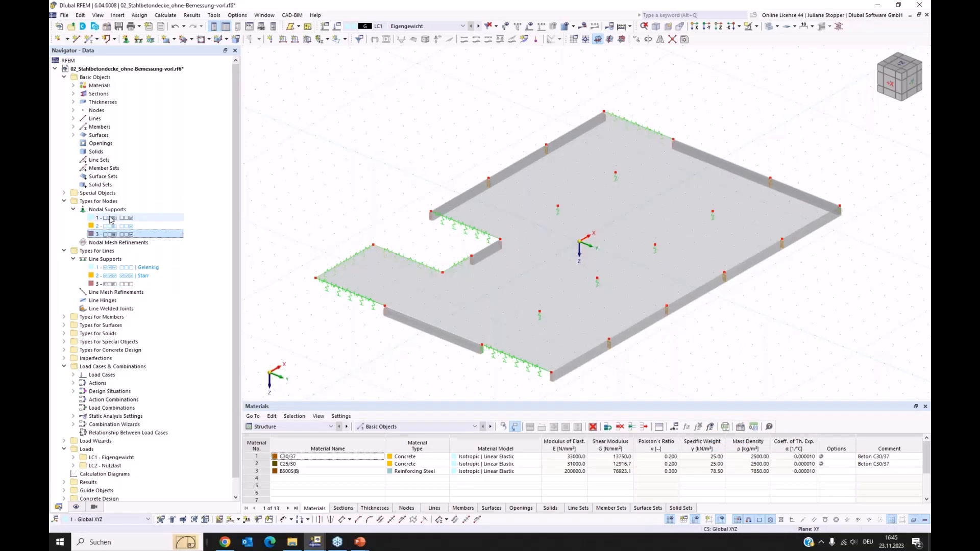
click(112, 218)
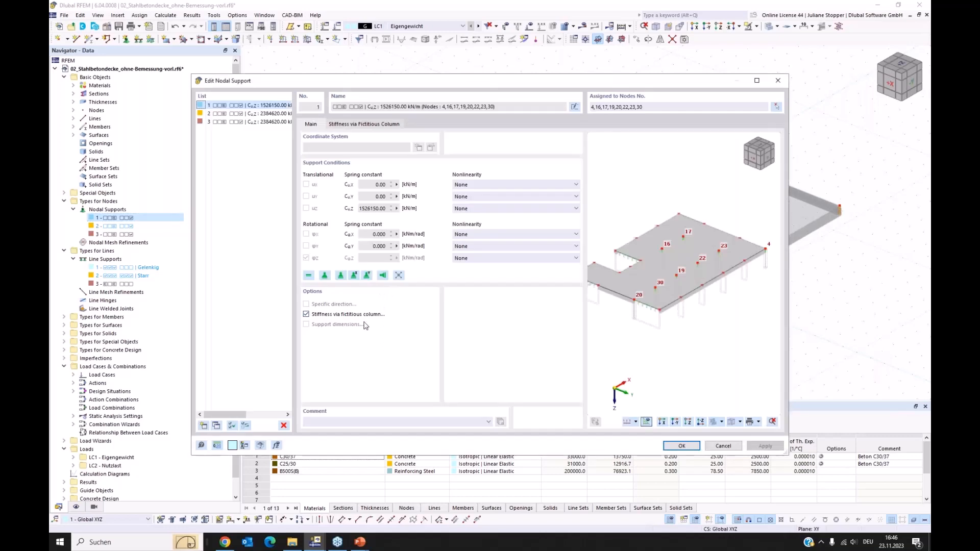
click(353, 125)
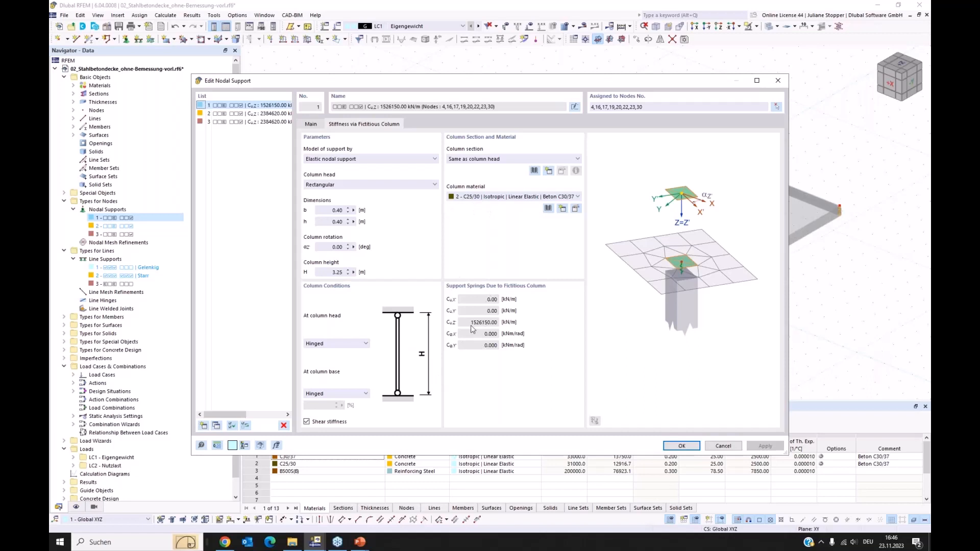
click(319, 126)
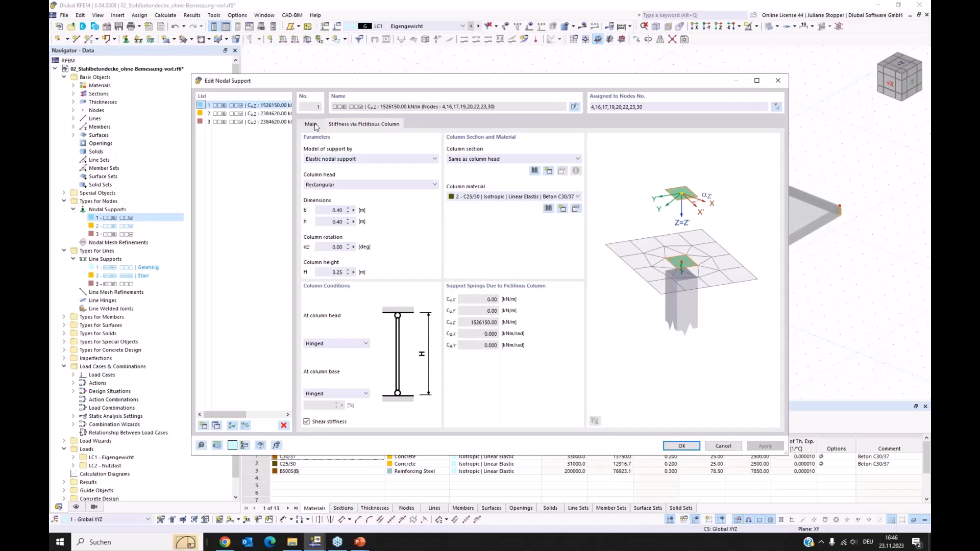
click(723, 445)
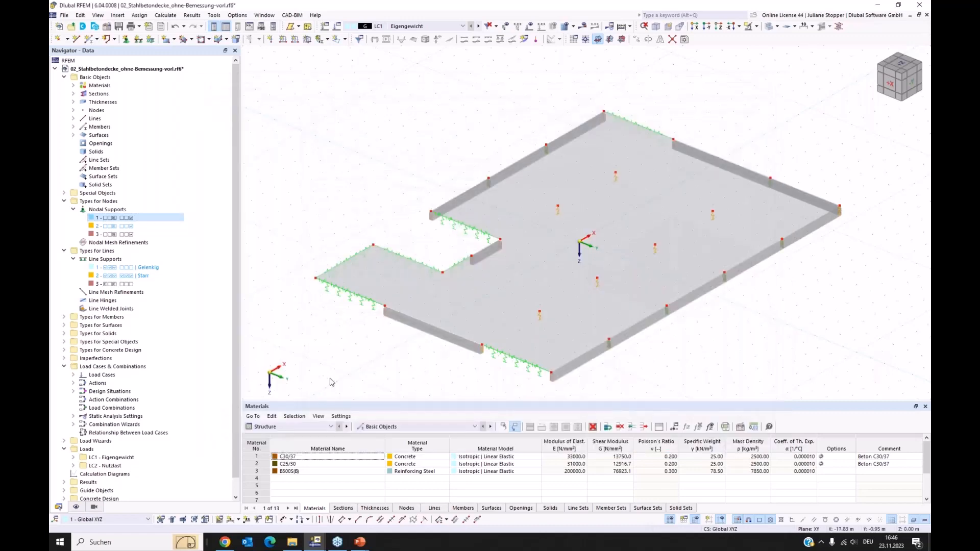
Turn on the display of the line supports' walls in the model view.
click(76, 508)
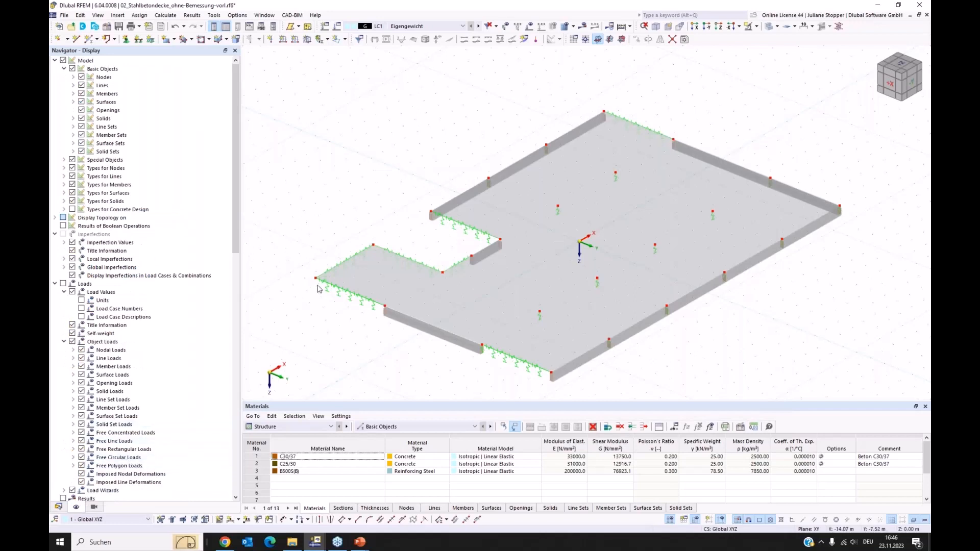
click(63, 176)
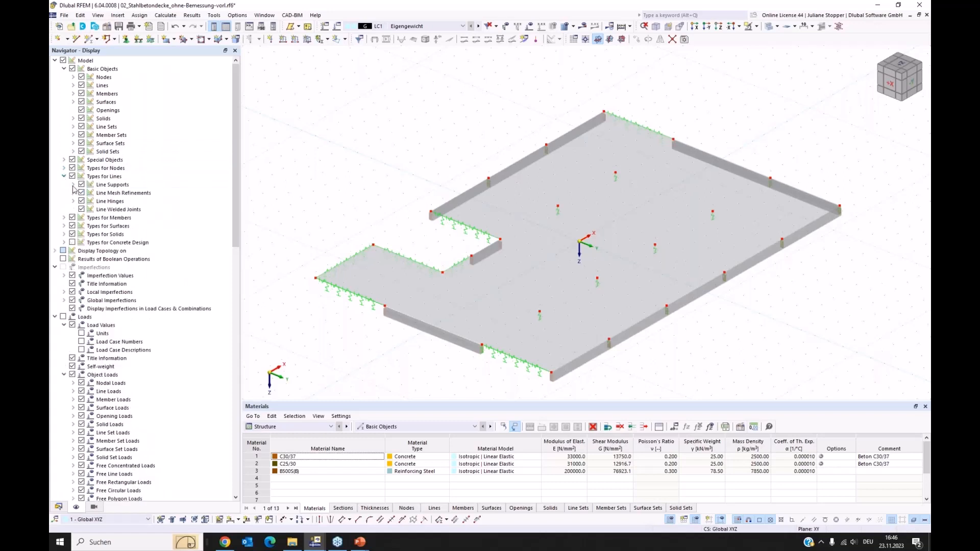
click(73, 185)
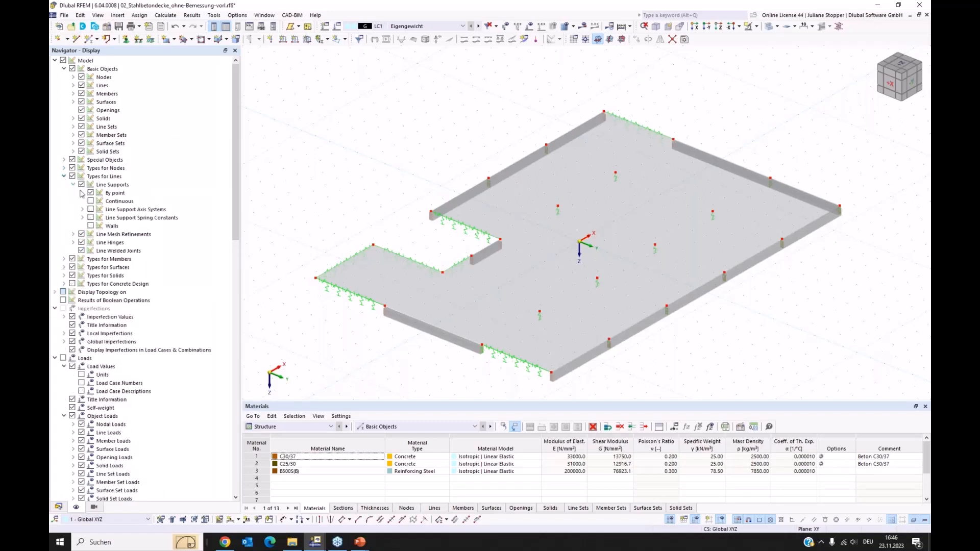
click(91, 226)
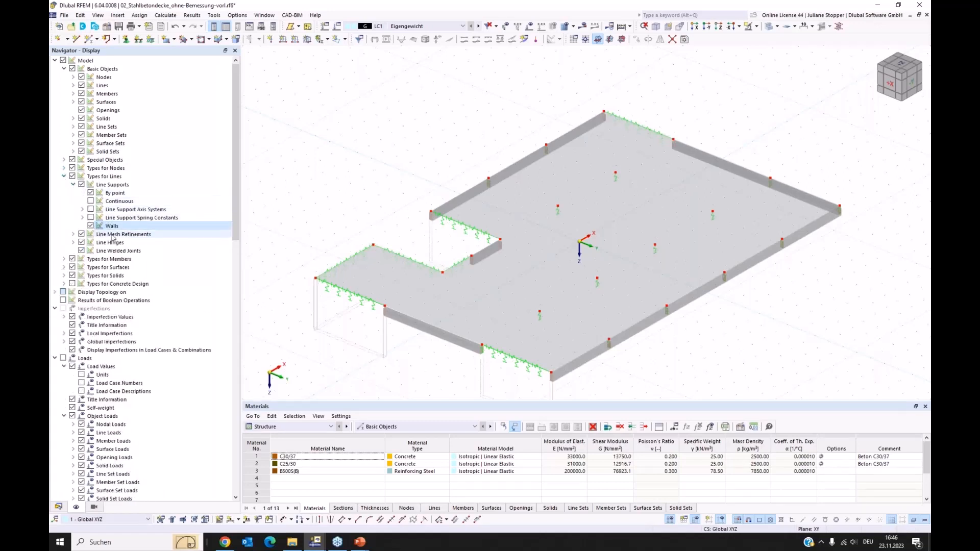
Turn on the display of the nodal supports' columns and inspect them beneath the slab from different angles.
click(64, 168)
click(74, 177)
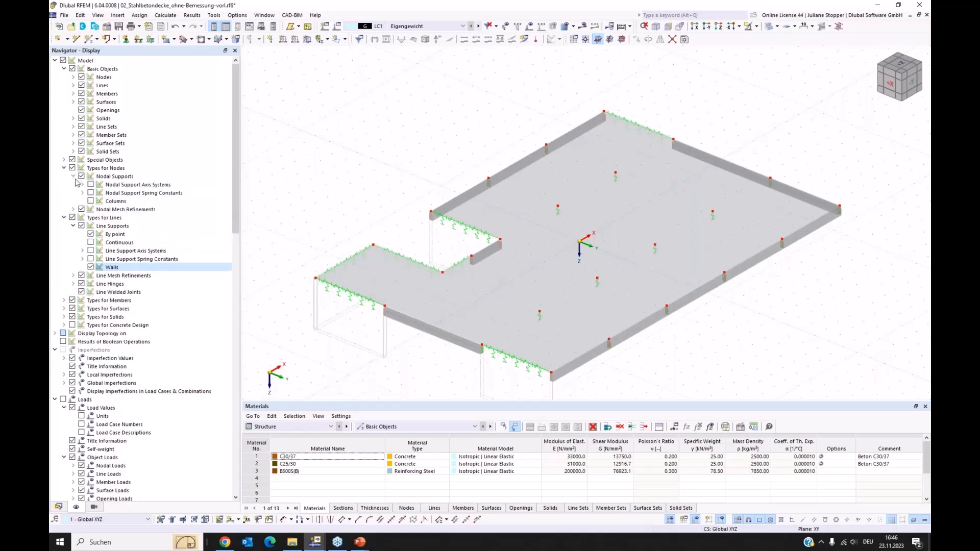
click(91, 201)
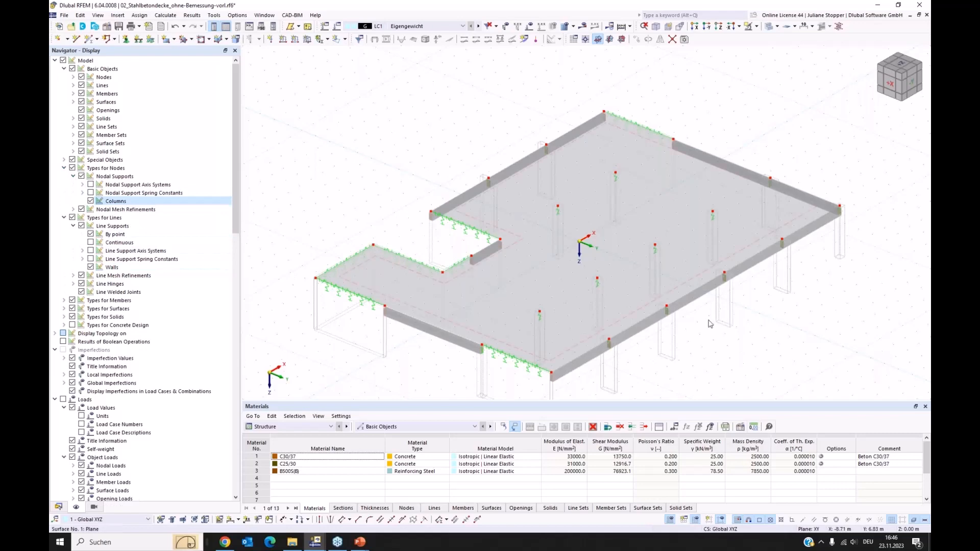
ctrl+middle_drag(750, 365, 686, 376)
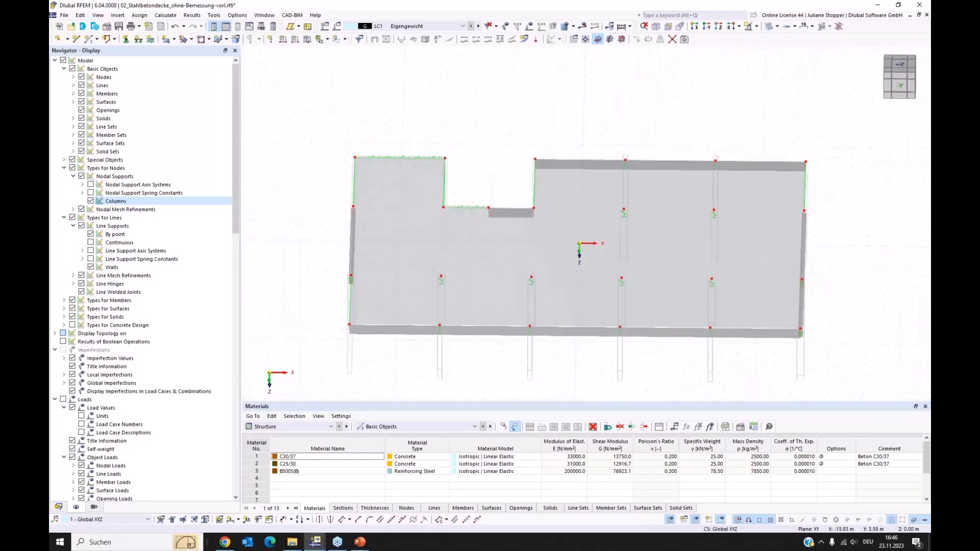
ctrl+middle_drag(329, 278, 291, 311)
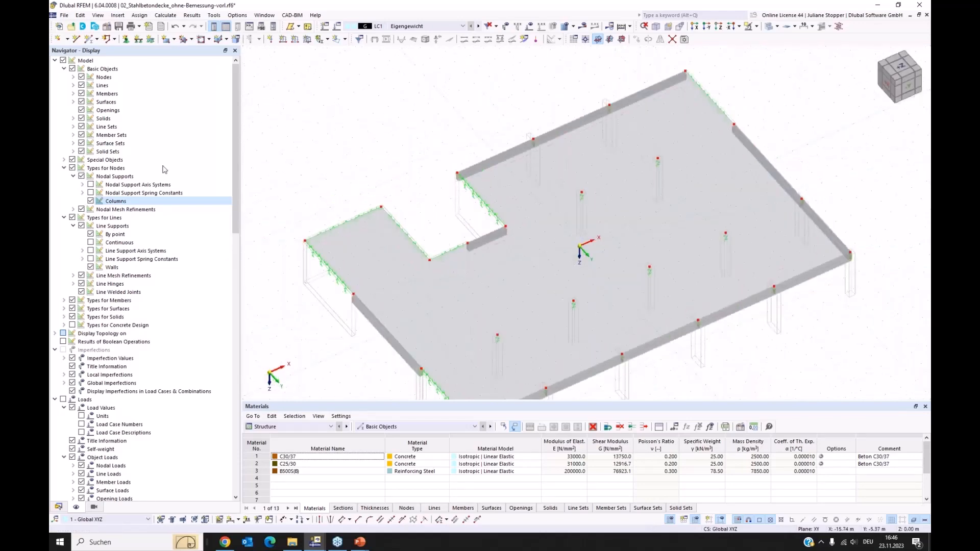
Turn on the display of the members' rib sections and inspect the ribs along the slab edges.
click(73, 94)
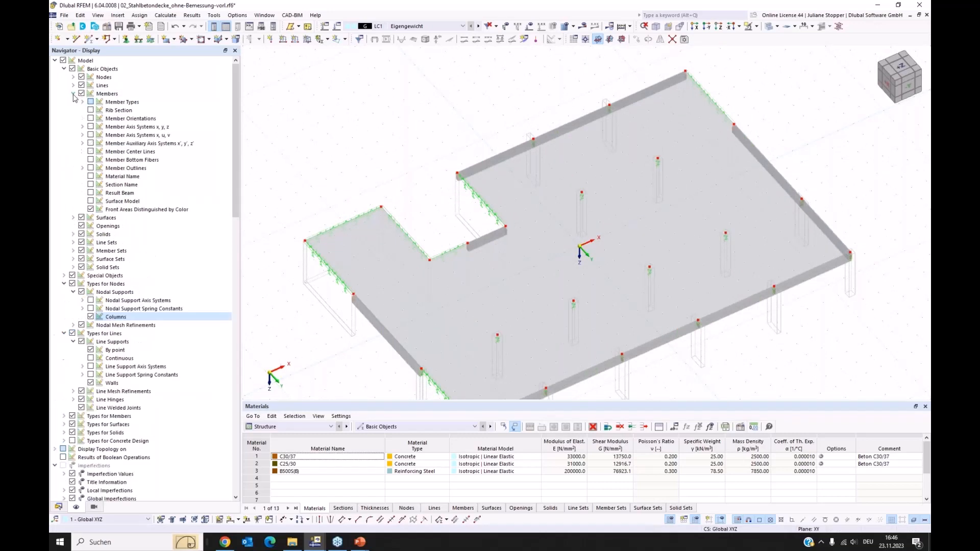
click(90, 110)
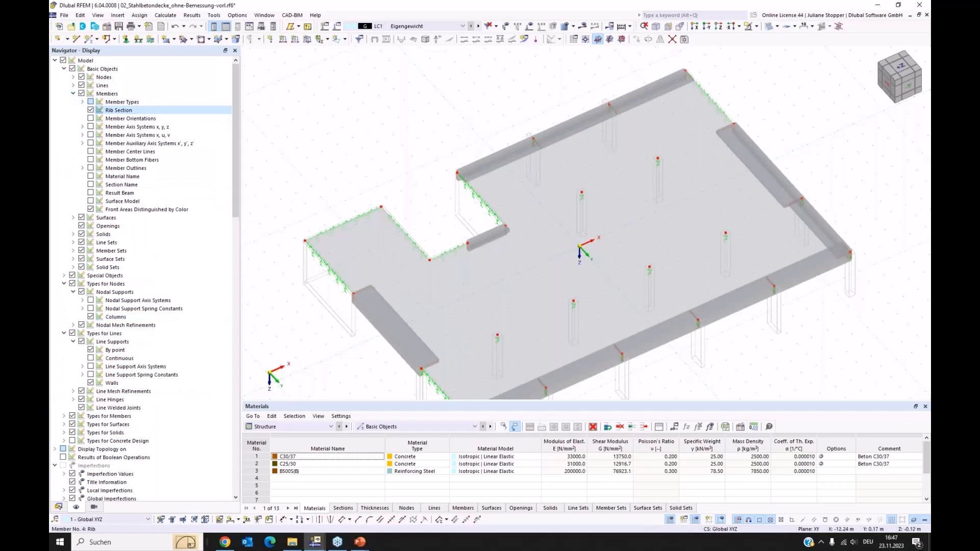
scroll(411, 323, up, 5)
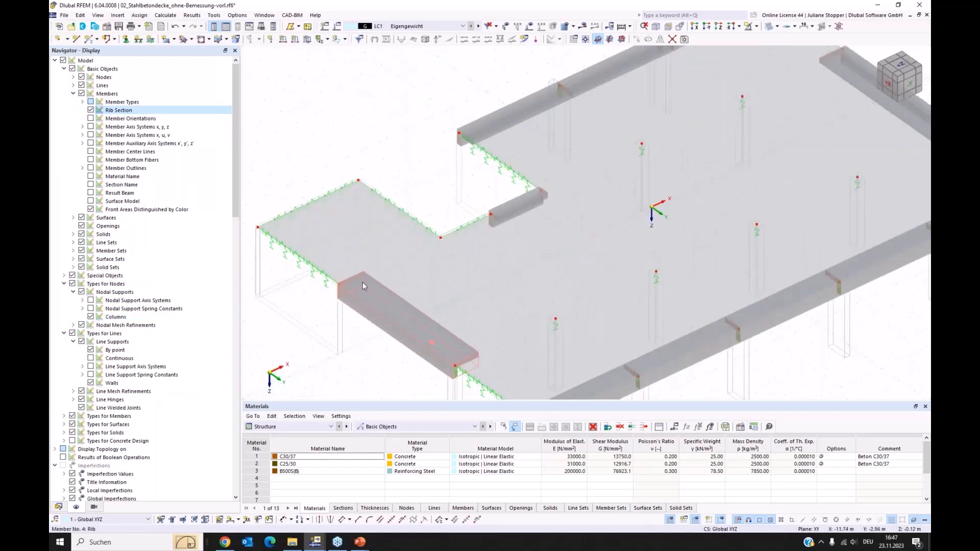
scroll(402, 297, down, 5)
middle_drag(375, 349, 493, 352)
ctrl+middle_drag(458, 351, 376, 355)
Set the solid model's surface rendering to filled including thickness.
scroll(124, 267, down, 3)
scroll(124, 266, down, 15)
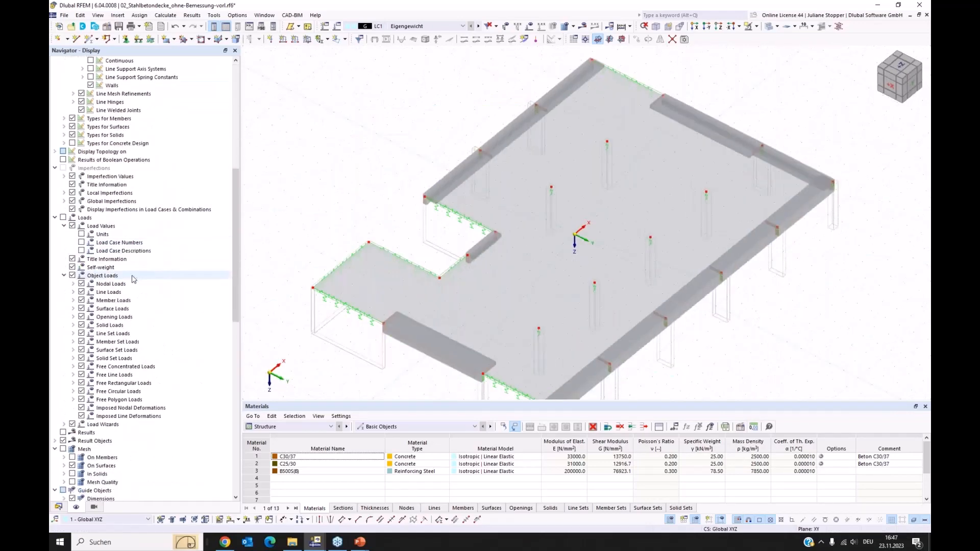
scroll(147, 306, down, 1)
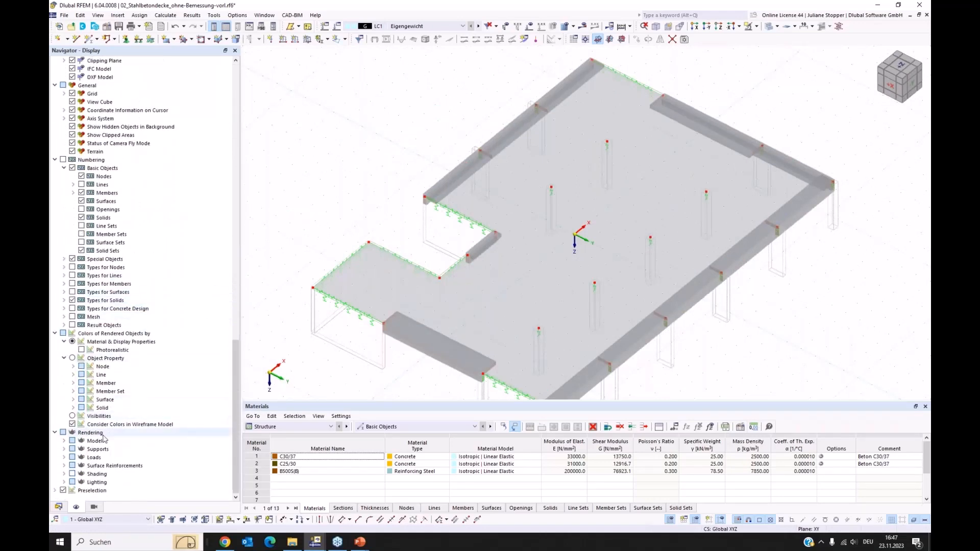
click(64, 441)
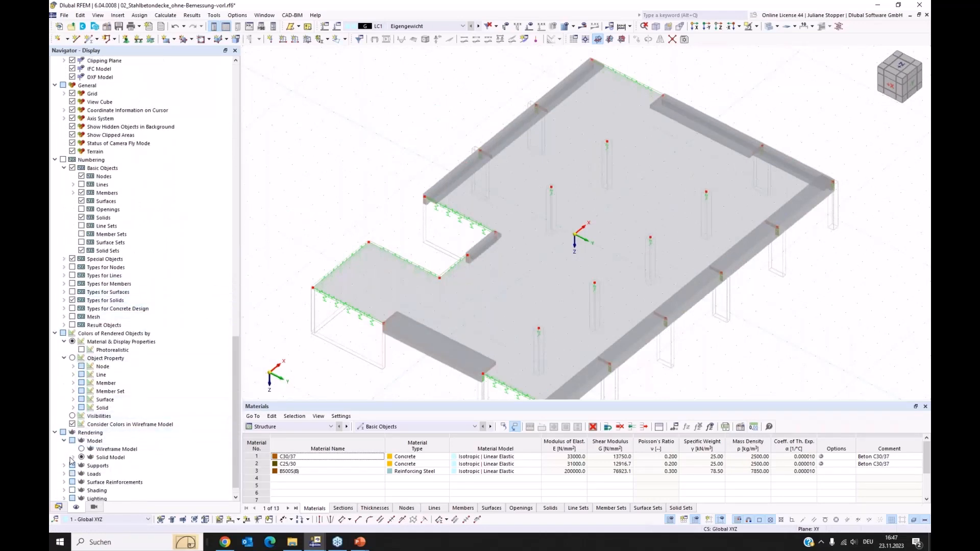
click(73, 458)
click(83, 482)
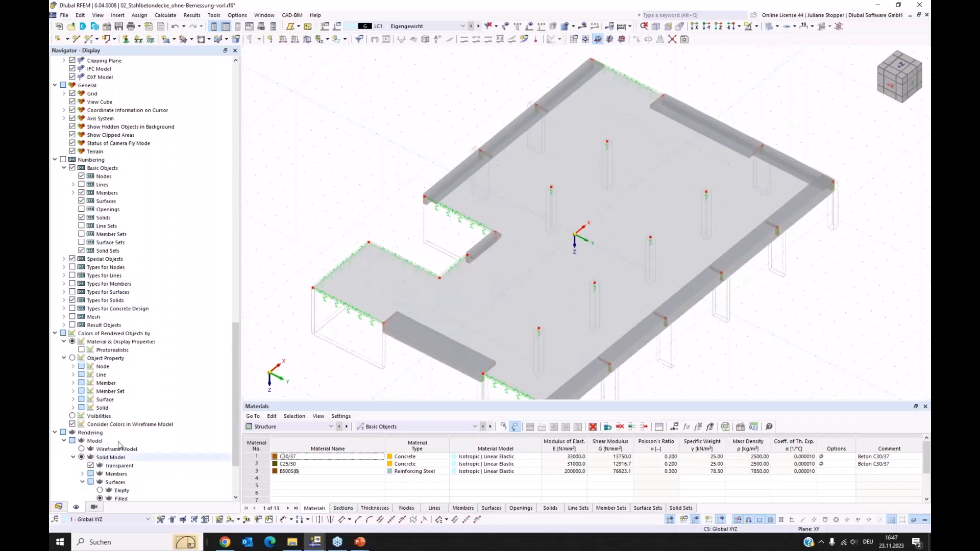
scroll(100, 434, down, 3)
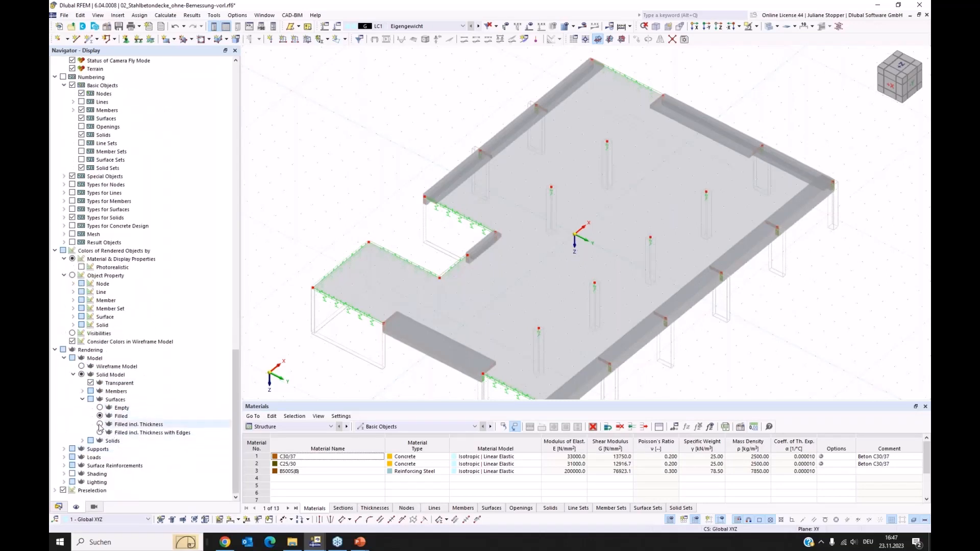
click(99, 425)
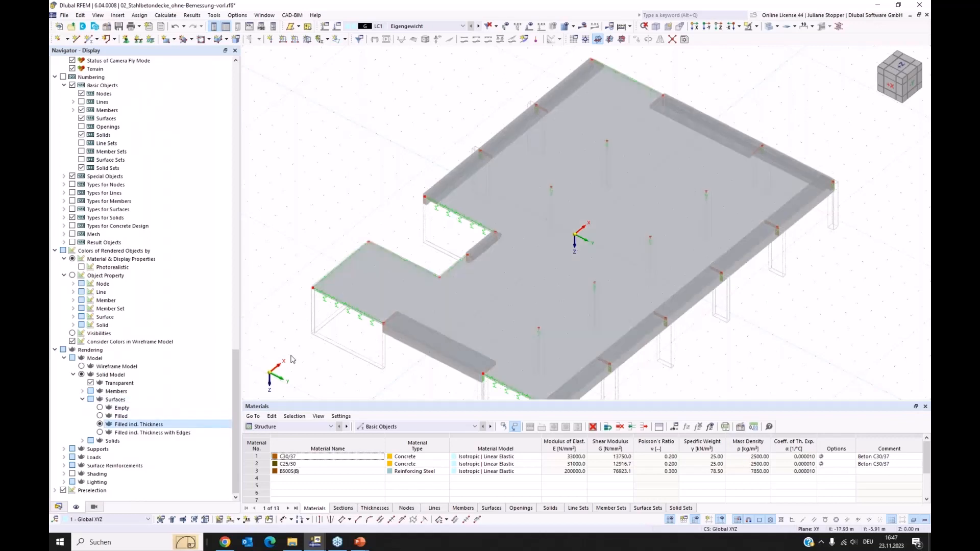
Inspect the slab thickness and the edge ribs' cross-sections up close from a low side angle.
ctrl+middle_drag(312, 362, 408, 315)
scroll(407, 318, up, 5)
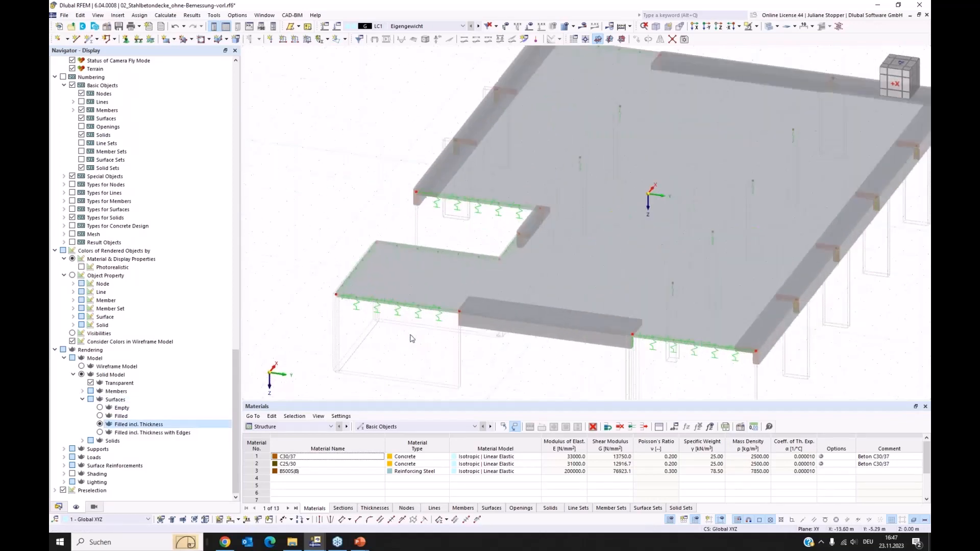
scroll(681, 318, down, 8)
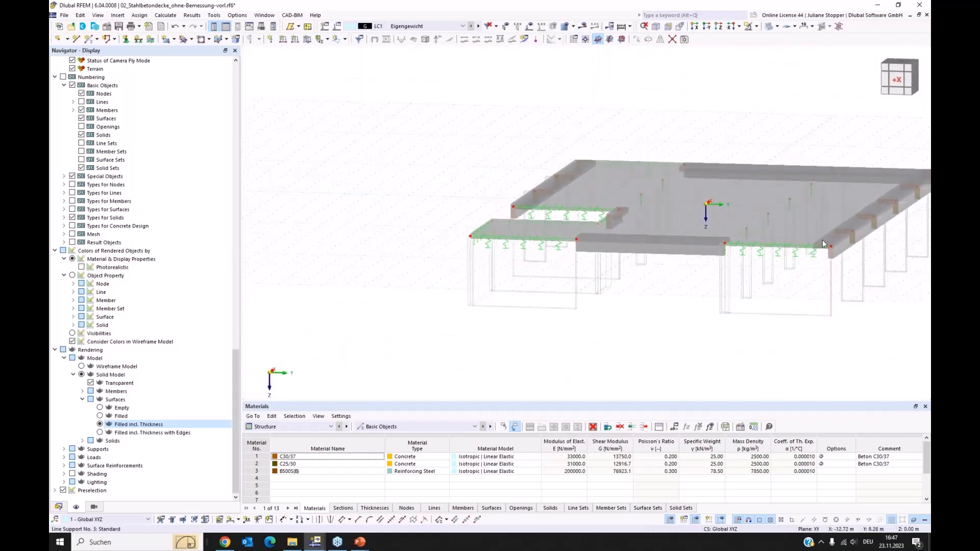
scroll(824, 259, up, 4)
scroll(823, 260, up, 1)
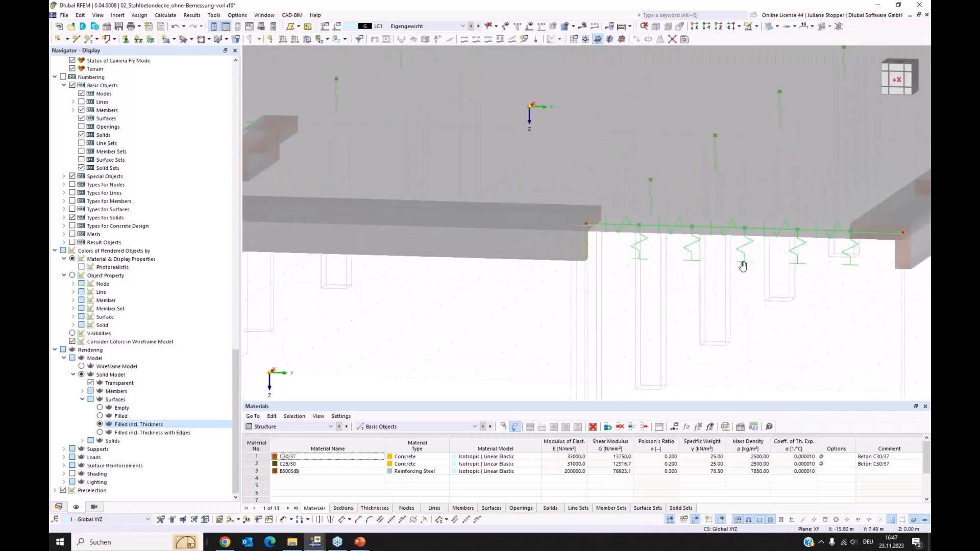
middle_drag(744, 267, 567, 300)
ctrl+middle_drag(629, 302, 613, 306)
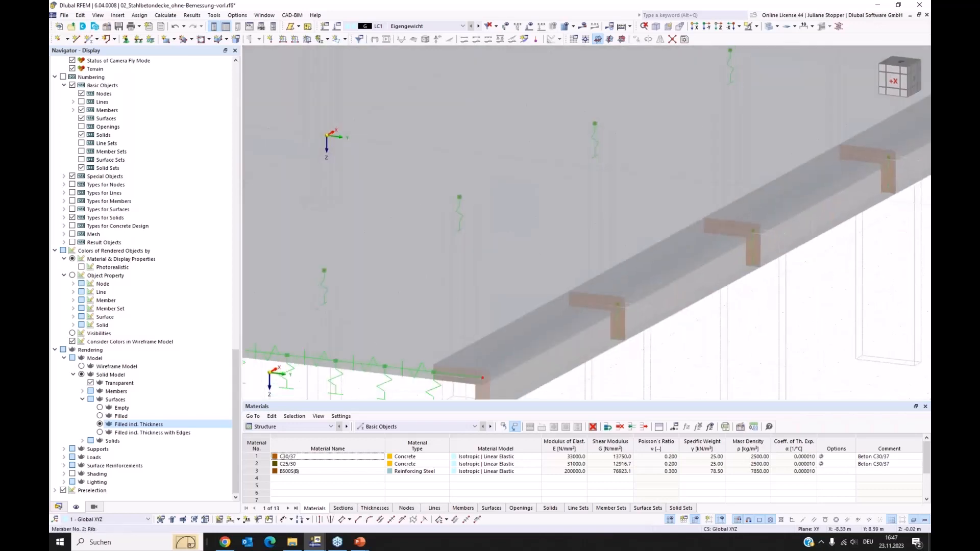
Compare the edge rib at the slab corner in solid and transparent display, ending with the whole slab in transparent display.
click(769, 27)
click(769, 26)
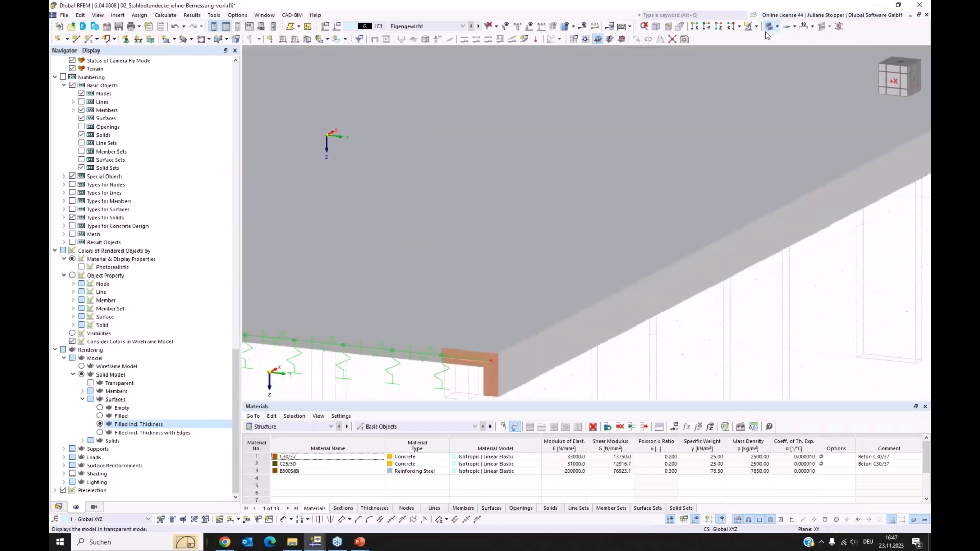
ctrl+middle_drag(401, 381, 407, 354)
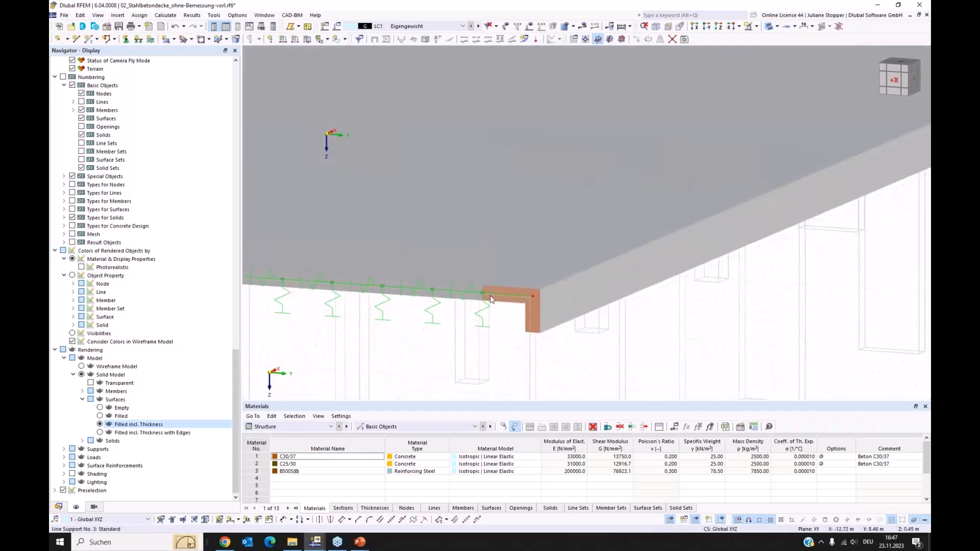
click(769, 26)
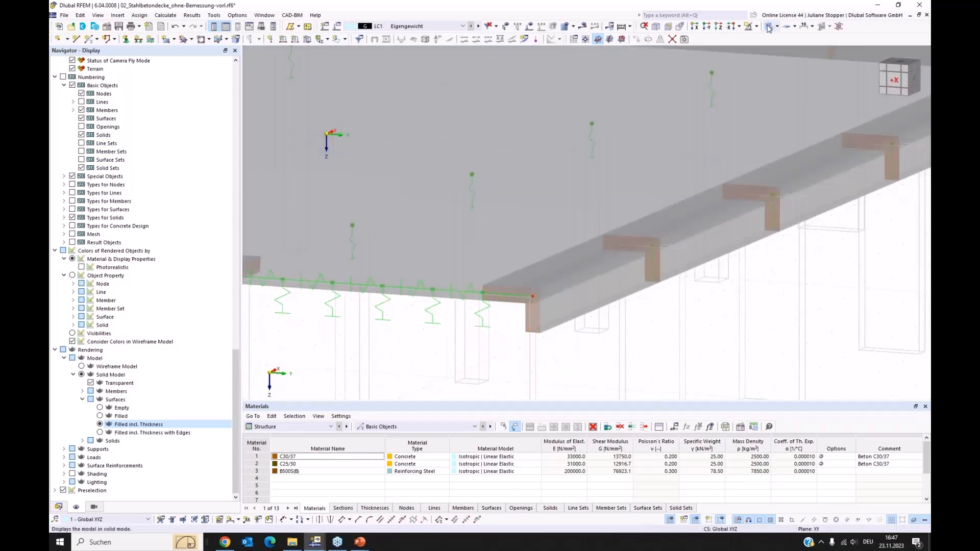
click(769, 26)
click(770, 26)
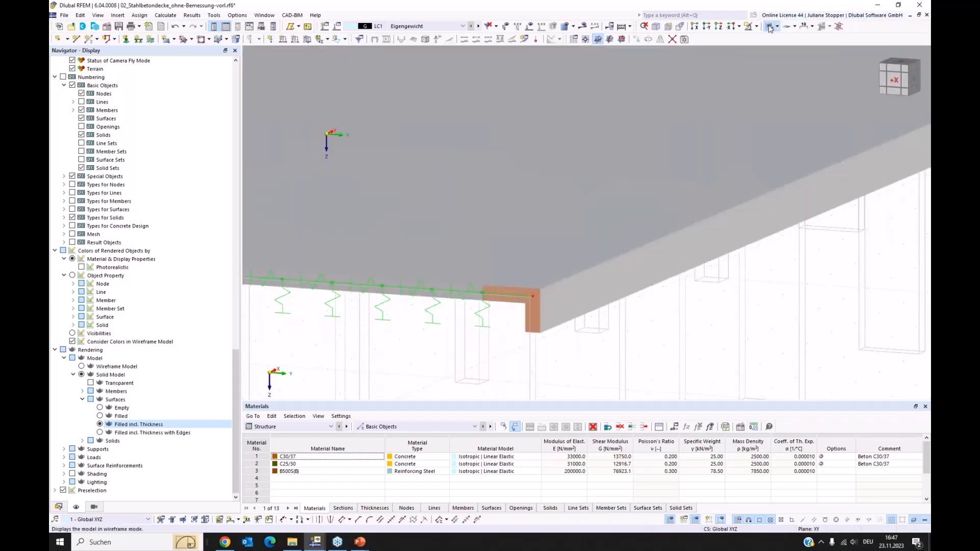
click(769, 26)
scroll(597, 196, down, 5)
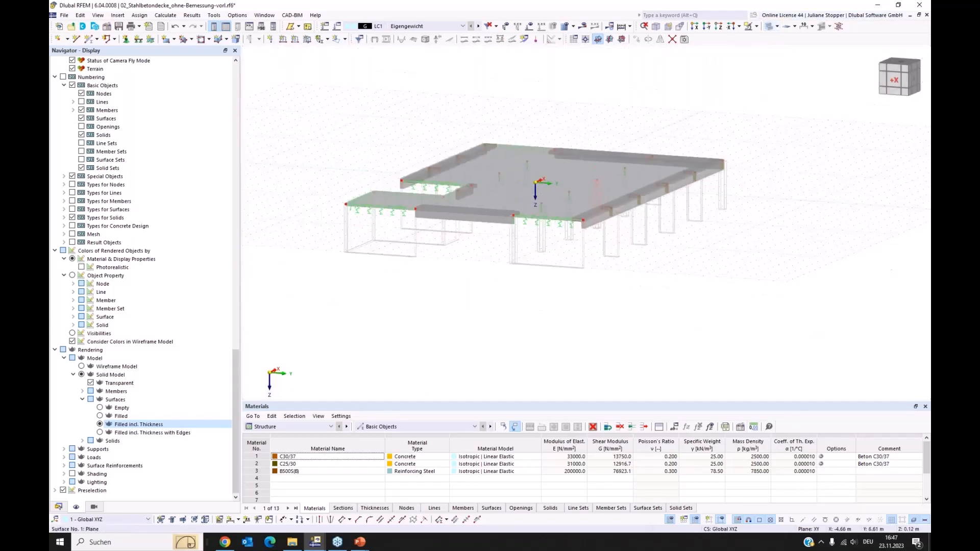
ctrl+middle_drag(598, 197, 595, 265)
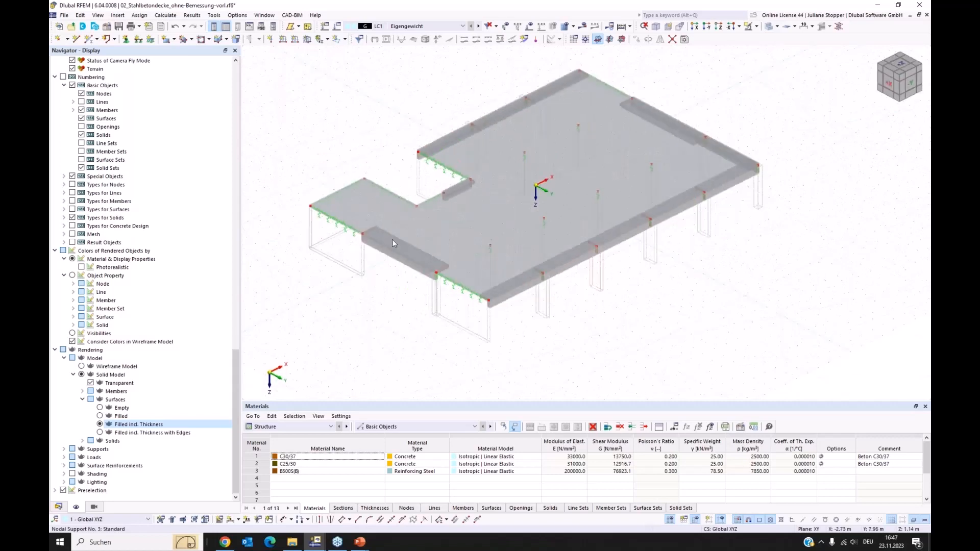
Change load case LC2 Nutzlast's action category to Imposed loads - category B: office areas.
click(65, 507)
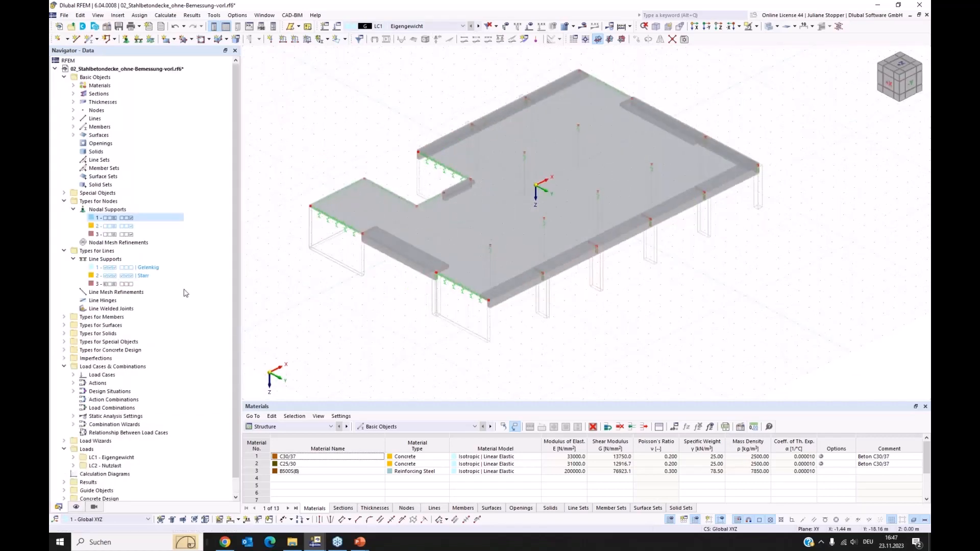
click(73, 374)
click(134, 391)
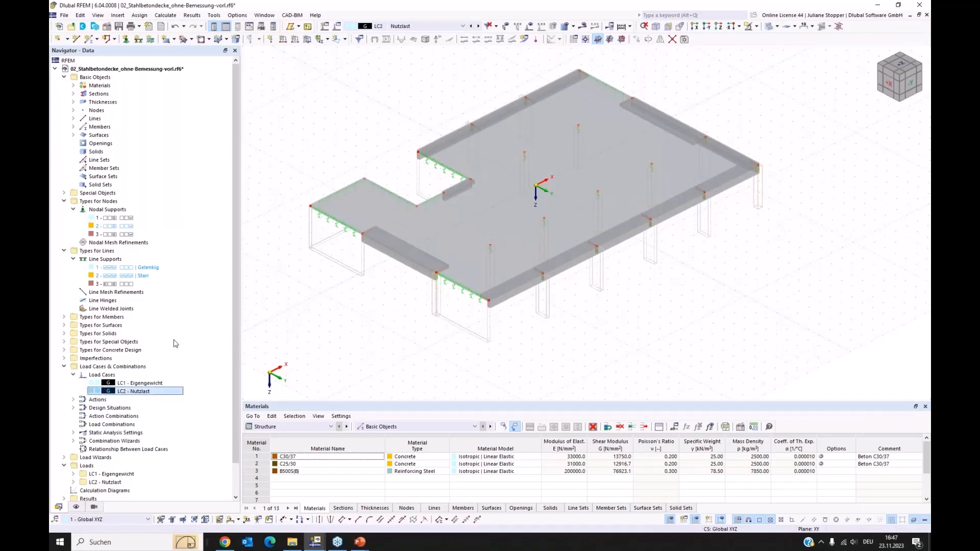
double_click(107, 392)
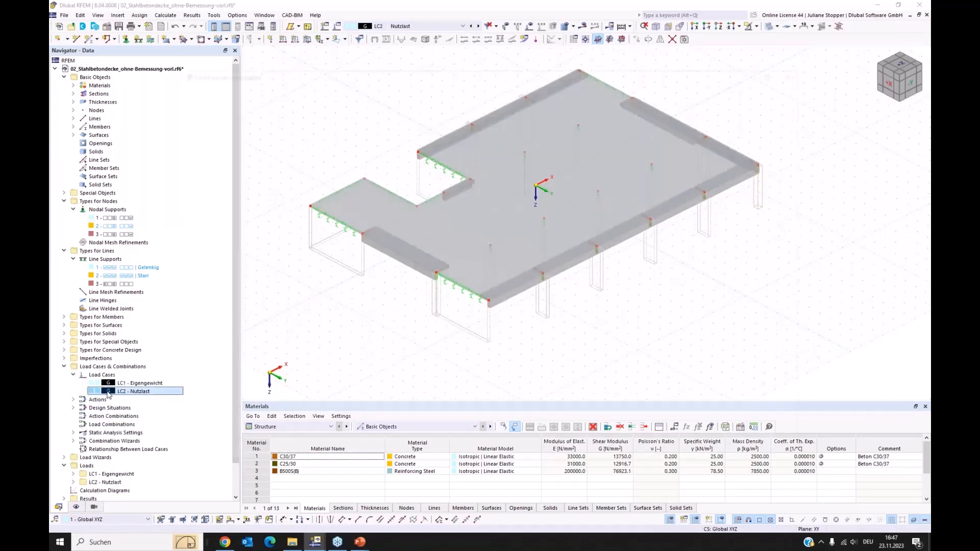
click(365, 241)
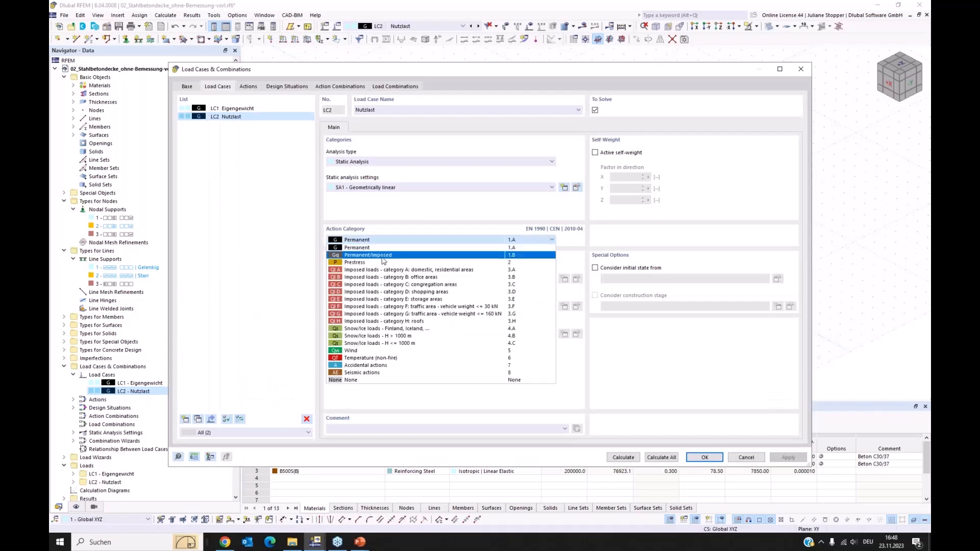
click(385, 277)
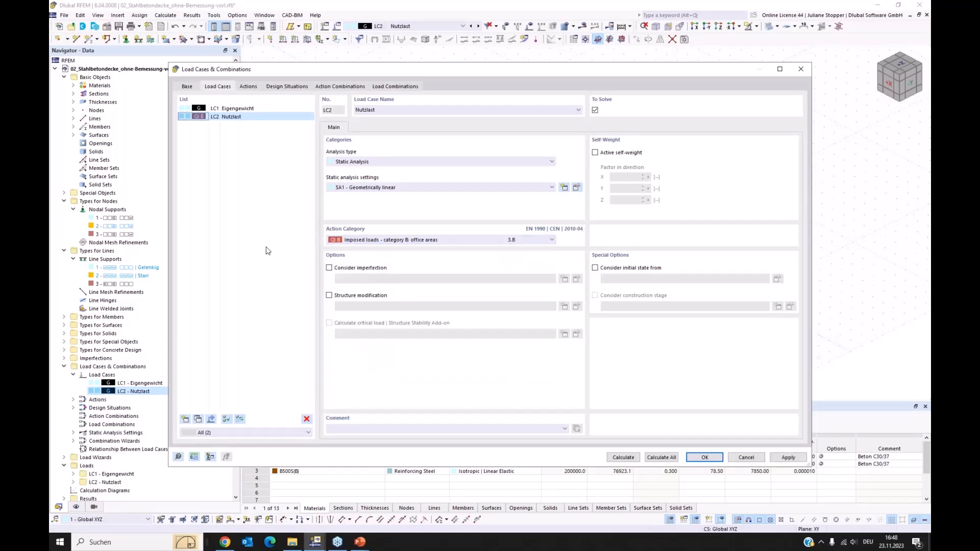
click(704, 457)
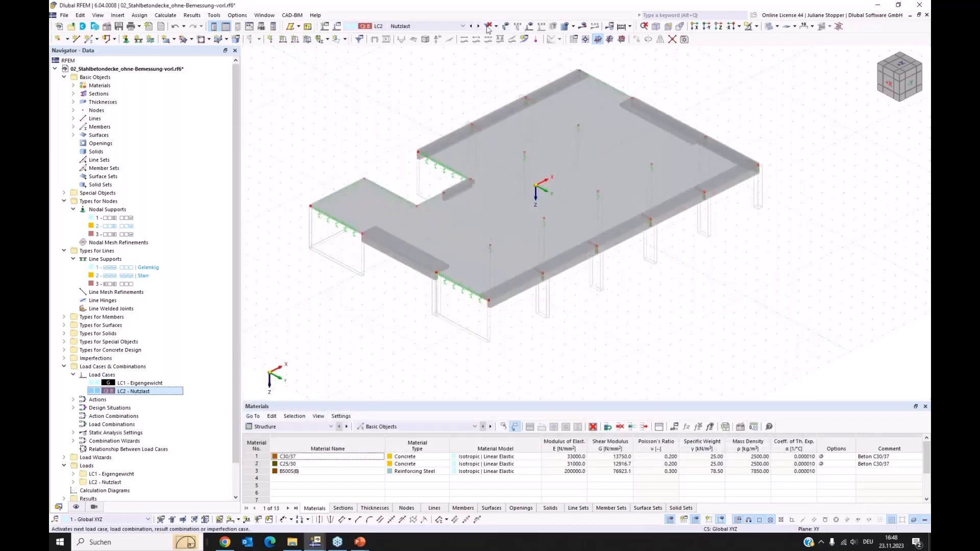
Display the loads of LC2 Nutzlast and LC1 Eigengewicht on the slab, and hide the loads again.
click(531, 30)
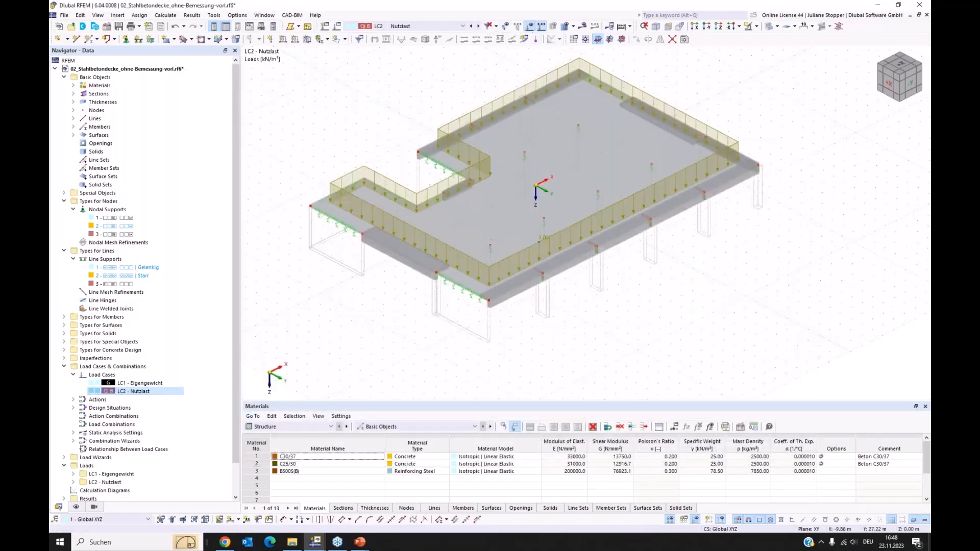
ctrl+middle_drag(723, 386, 694, 372)
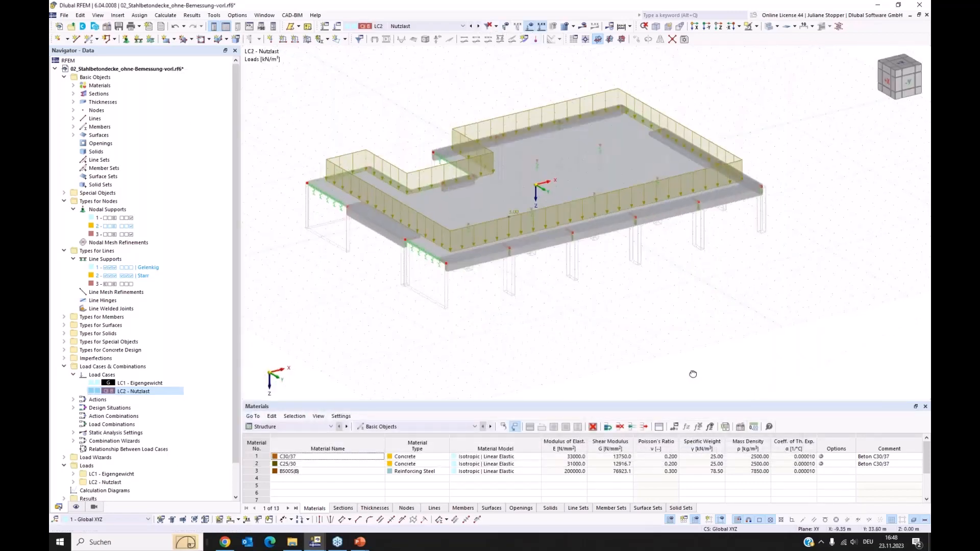
click(472, 26)
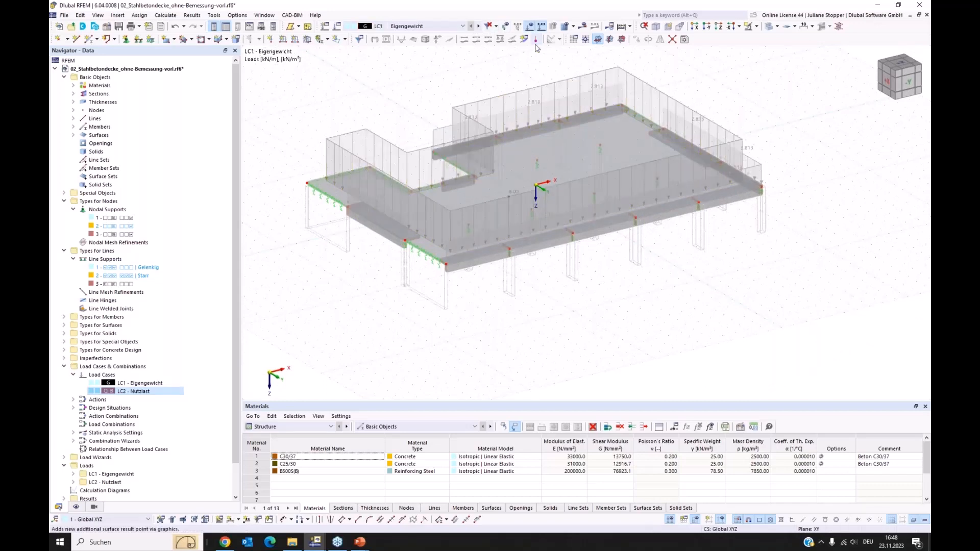
click(529, 29)
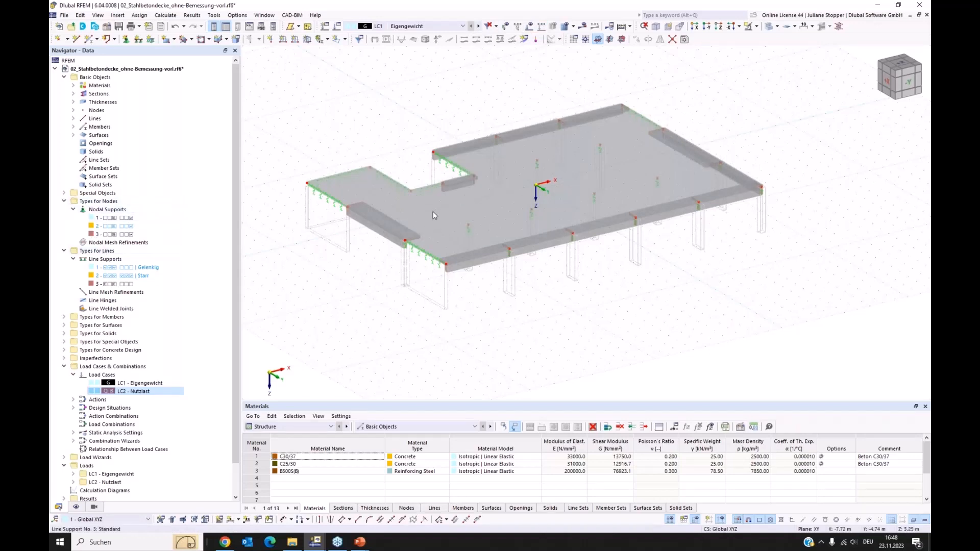
Open slab surface 1 for editing and examine its concrete durability classes, concrete cover and reinforcement directions.
double_click(451, 247)
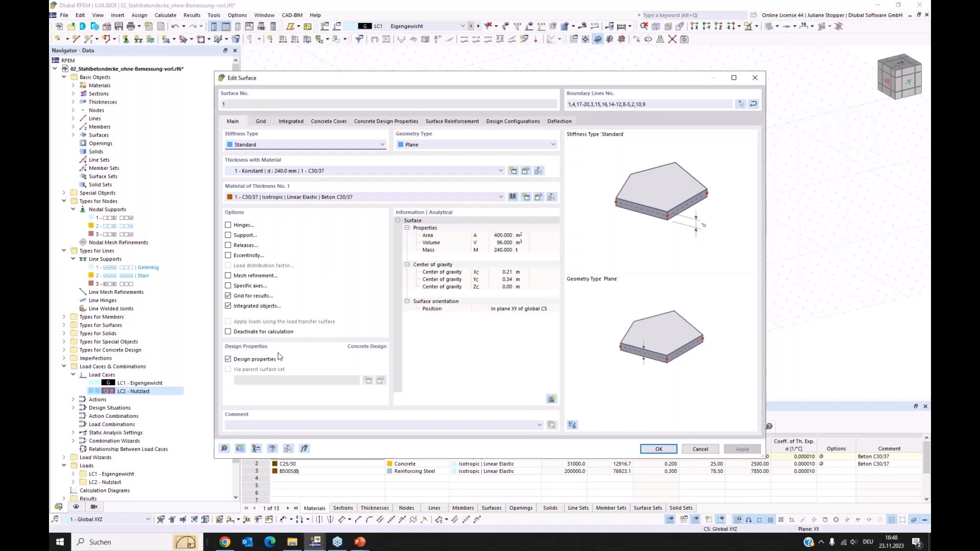
click(322, 123)
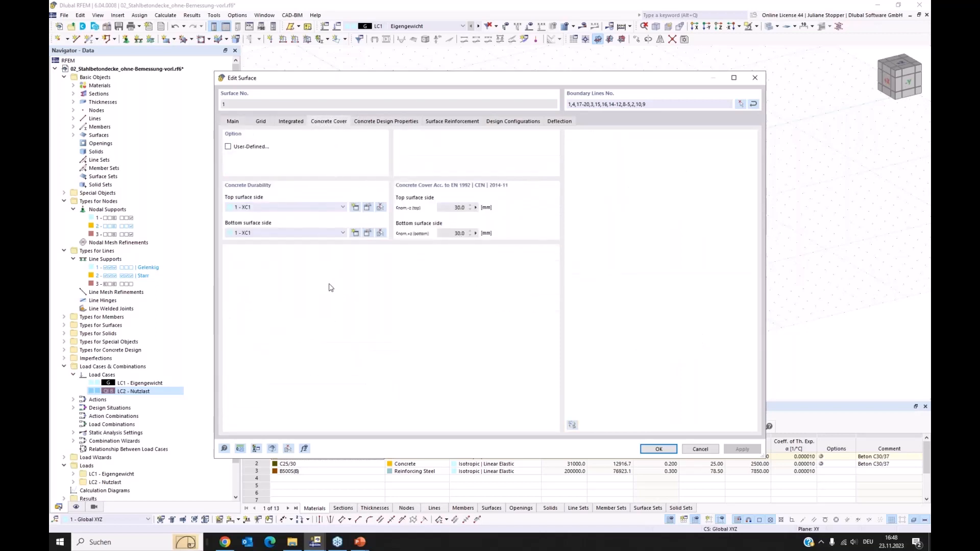
click(262, 208)
click(263, 208)
click(370, 123)
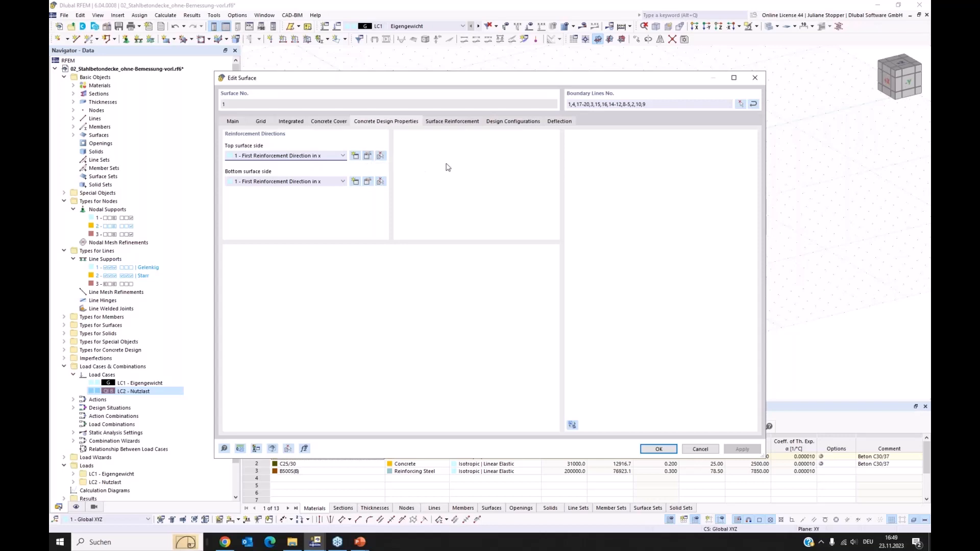
Create a surface reinforcement for slab surface 1, top side only, with 8 mm rebars and additional 8 mm transverse bars at 0.150 m spacing.
click(453, 123)
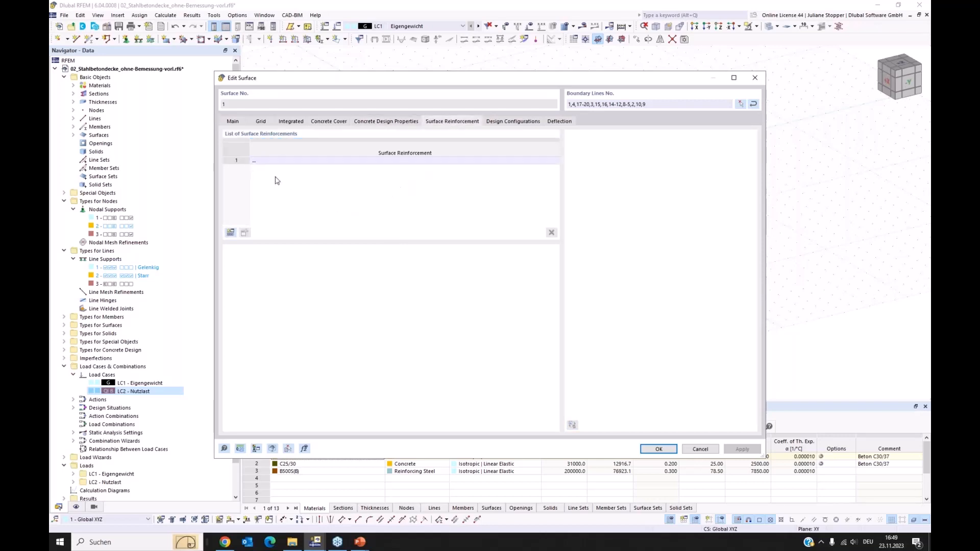
click(230, 233)
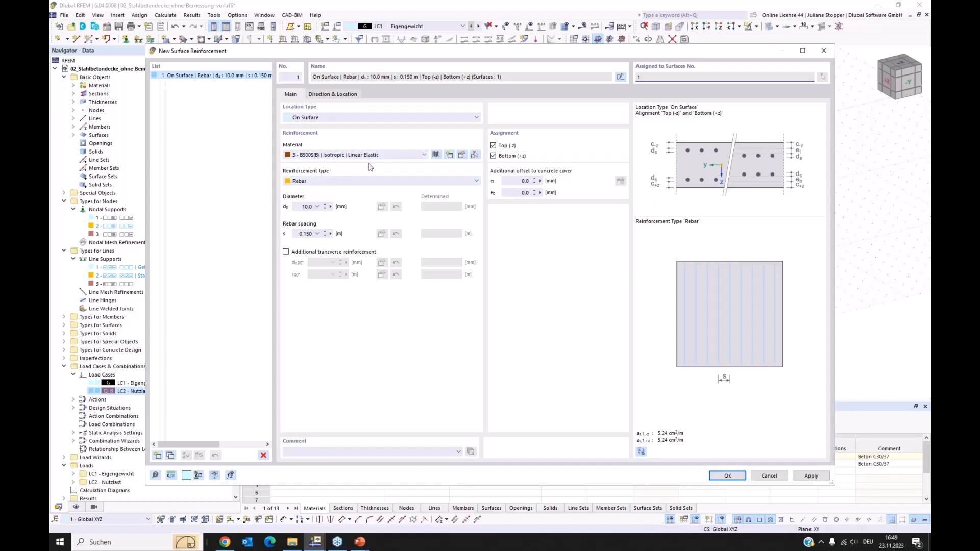
click(286, 252)
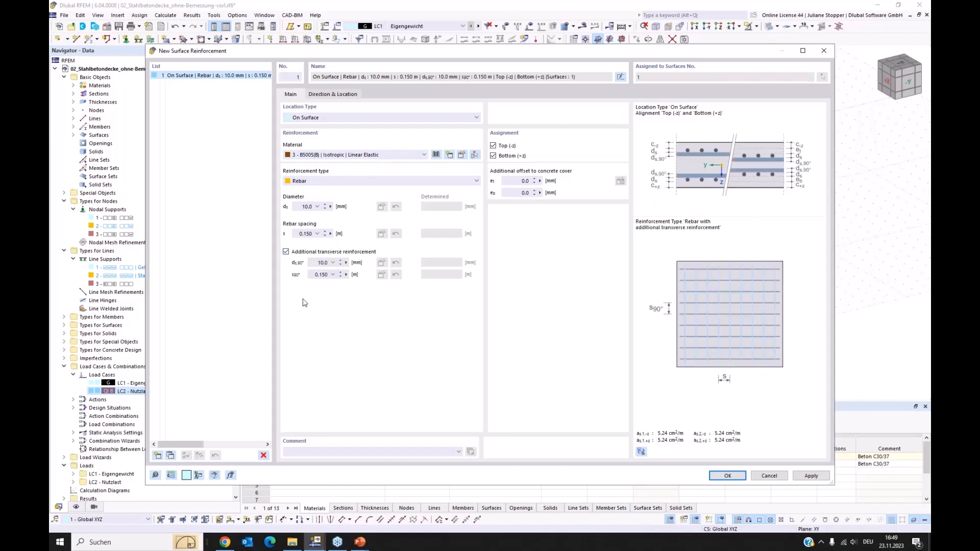
double_click(305, 207)
text(8)
double_click(322, 263)
text(8)
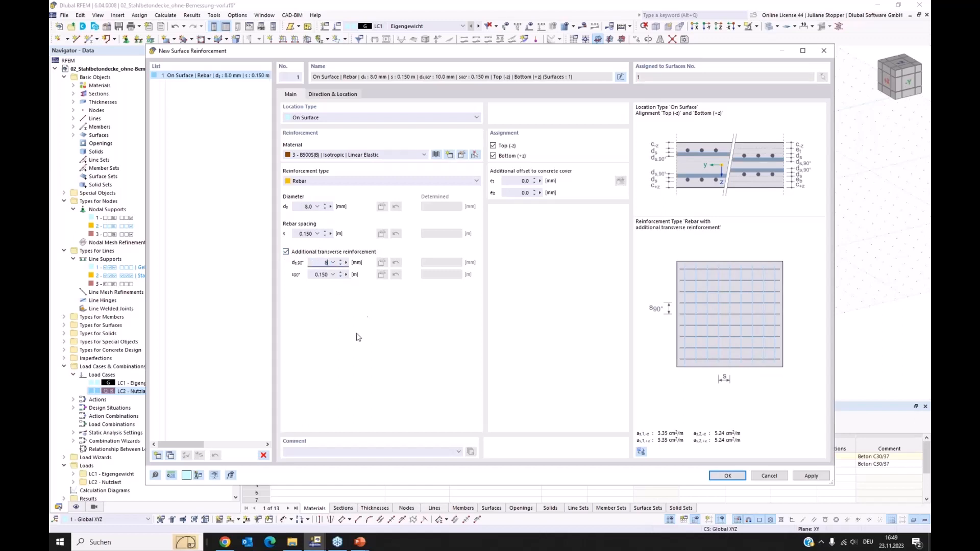
click(326, 274)
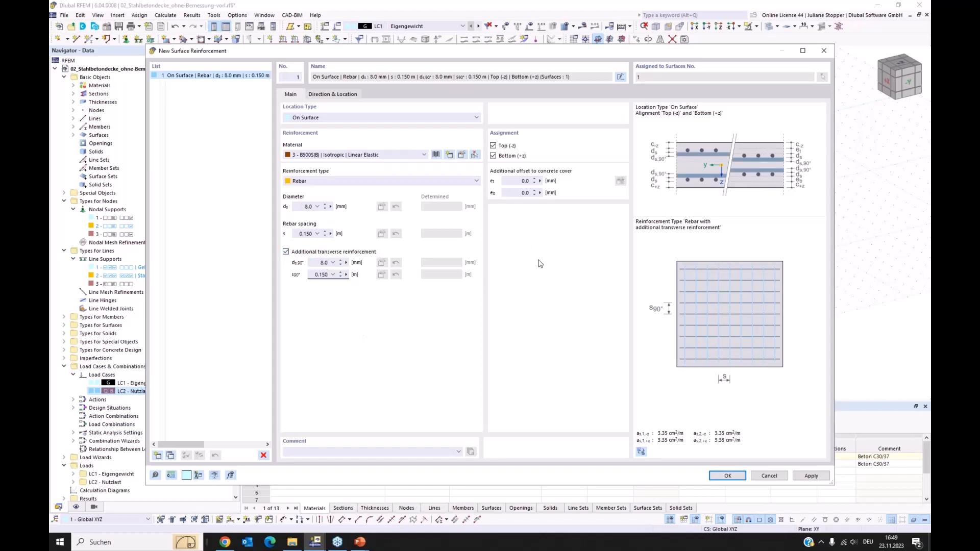
click(493, 156)
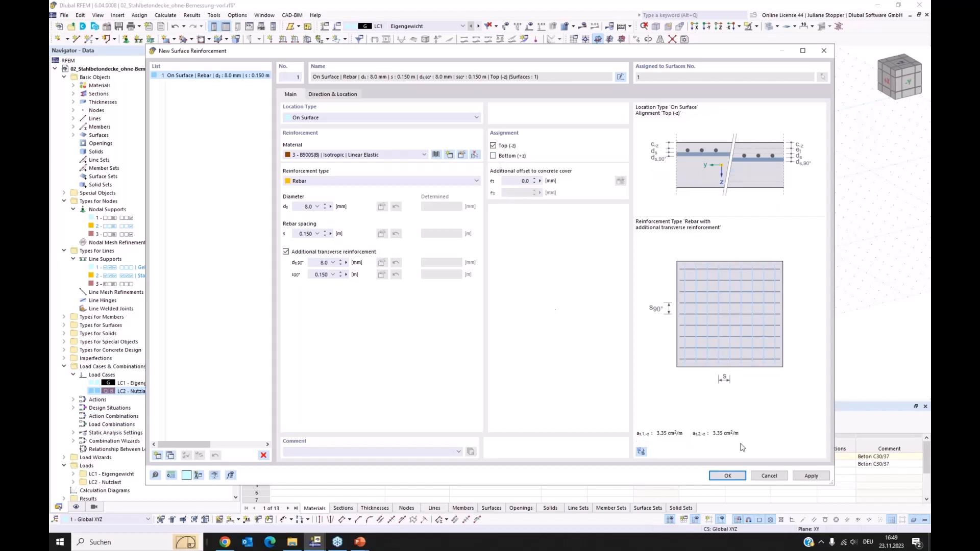
click(811, 477)
Copy the top surface reinforcement, assign the copy to the bottom side only, and set both its rebar diameters to 10 mm.
click(171, 456)
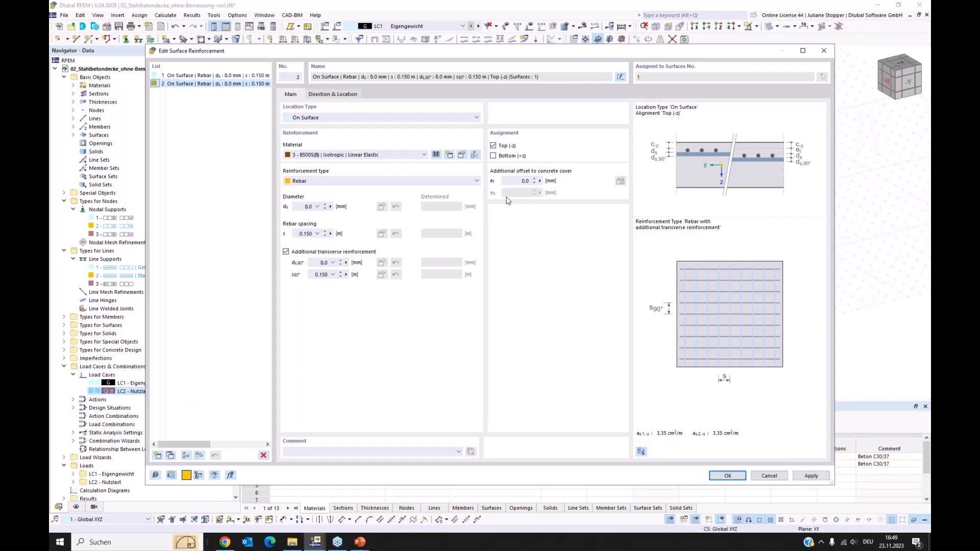
click(494, 147)
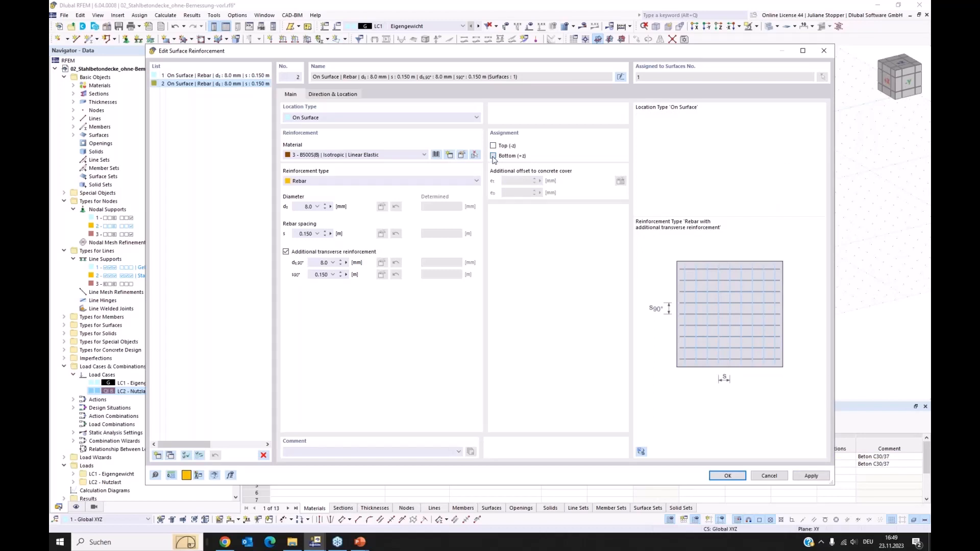
click(493, 156)
drag(302, 205, 333, 212)
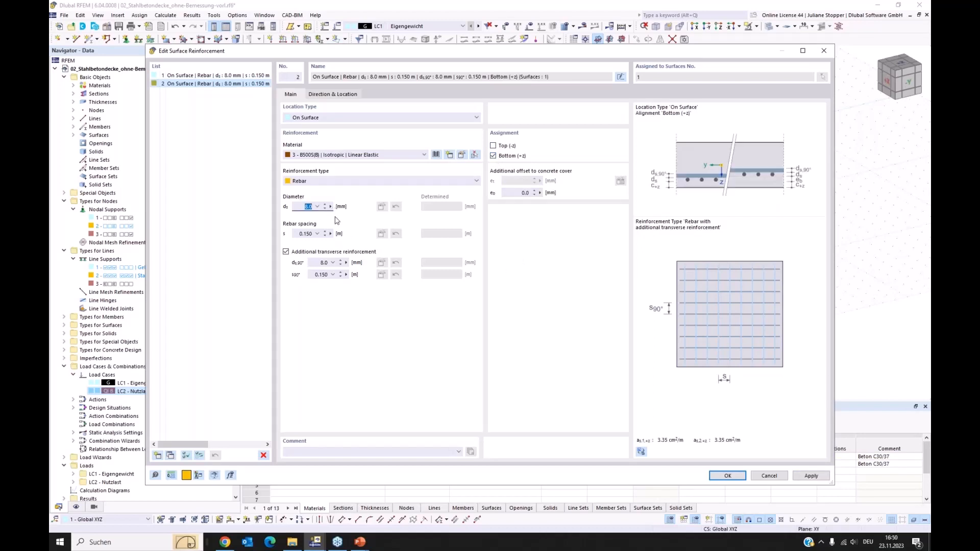
text(10)
drag(317, 264, 346, 274)
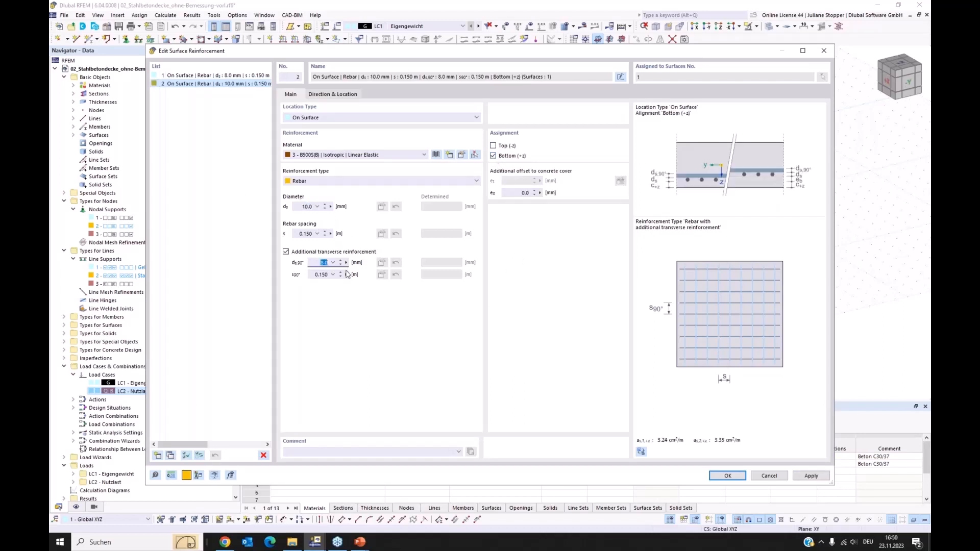
text(10)
click(323, 277)
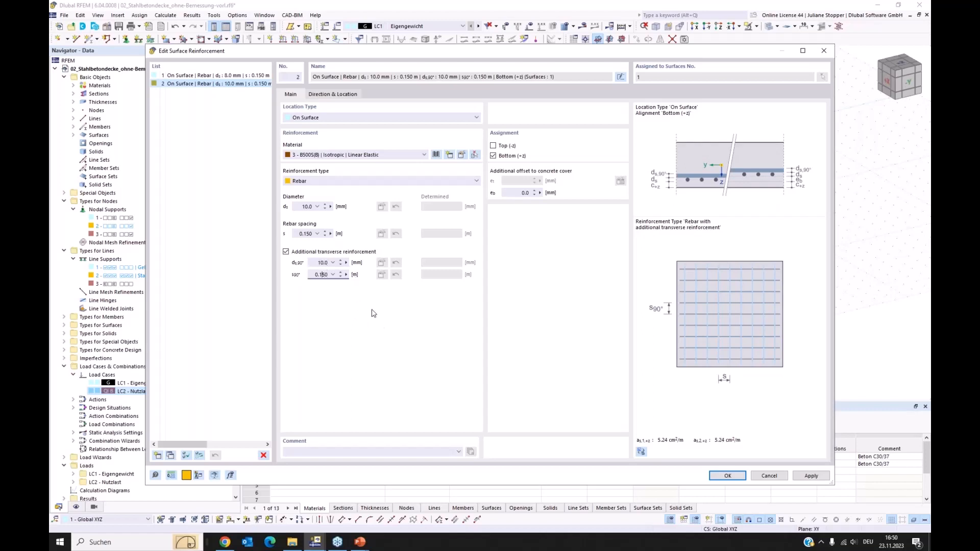
click(738, 480)
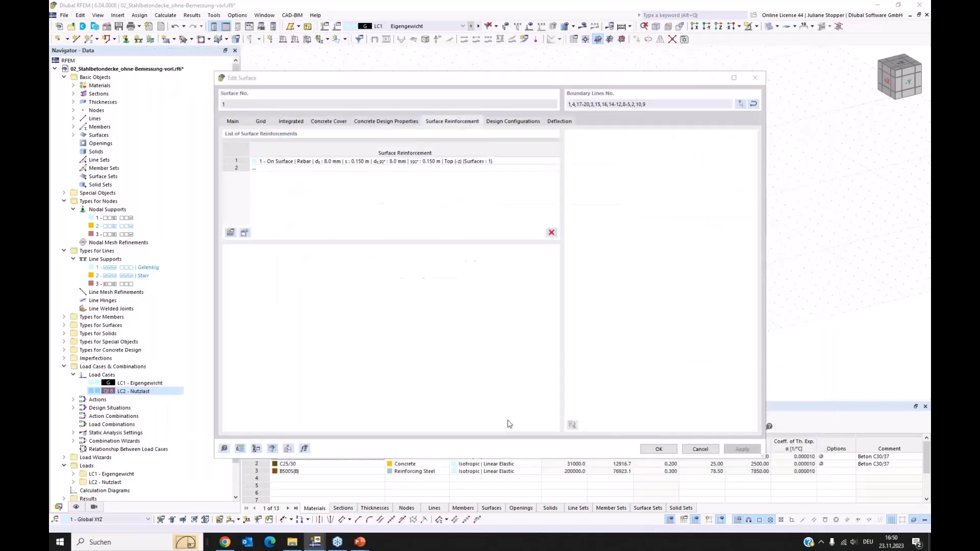
Review slab surface 1's design configurations and deflection settings, and accept the surface edits.
click(523, 123)
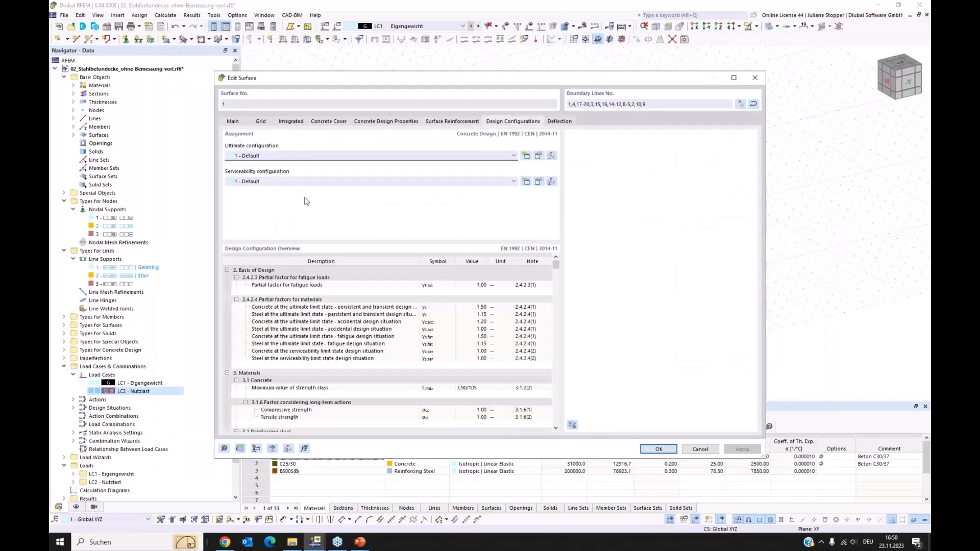
click(559, 123)
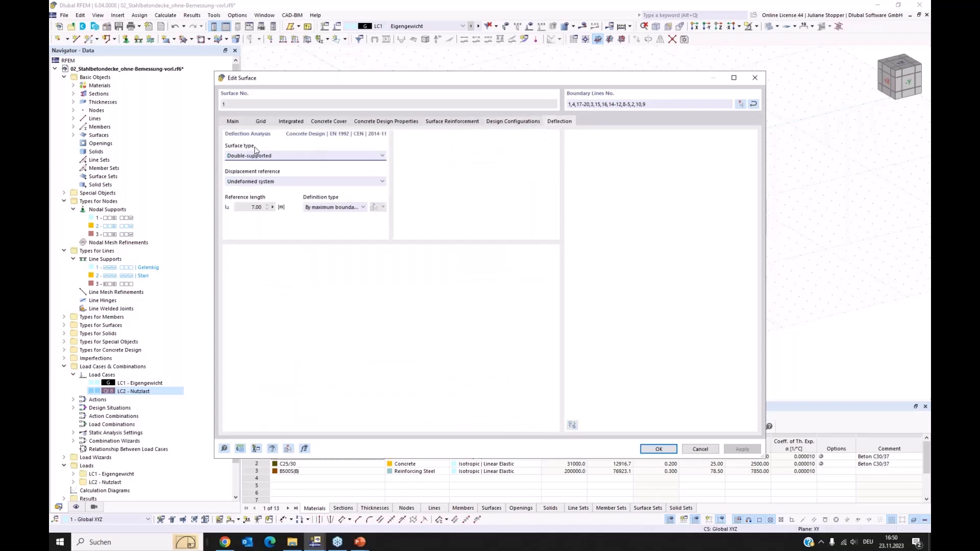
click(658, 449)
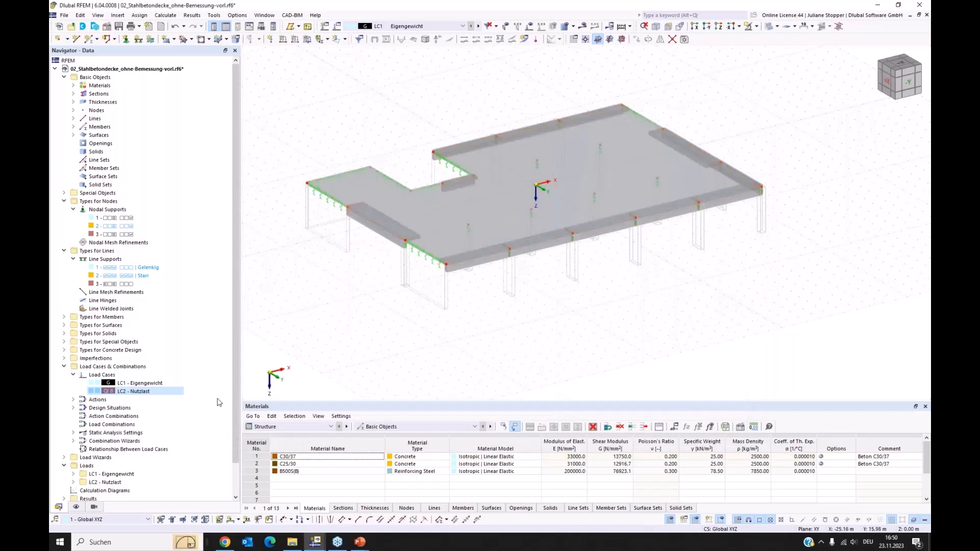
Turn on the display of the types for concrete design and examine the surface reinforcement across the slab.
click(76, 506)
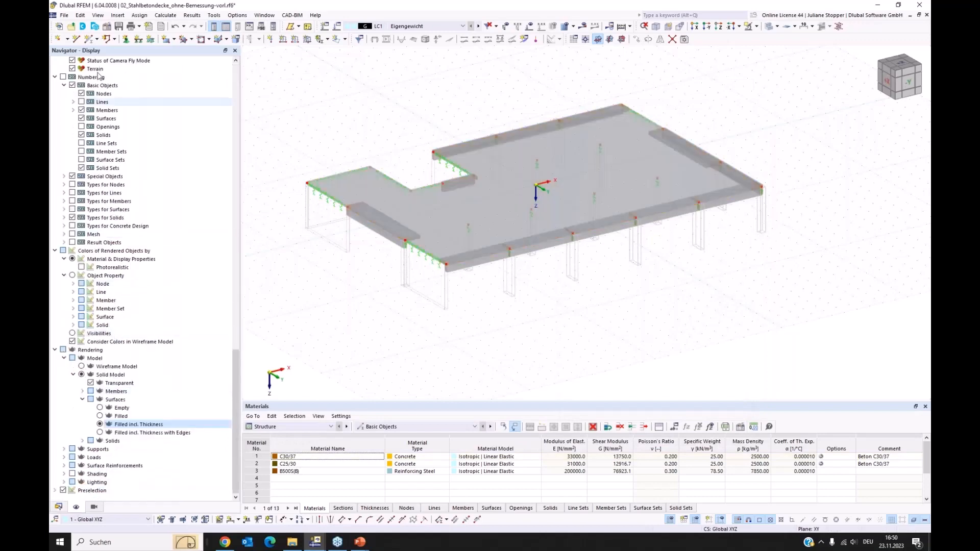
scroll(88, 78, up, 20)
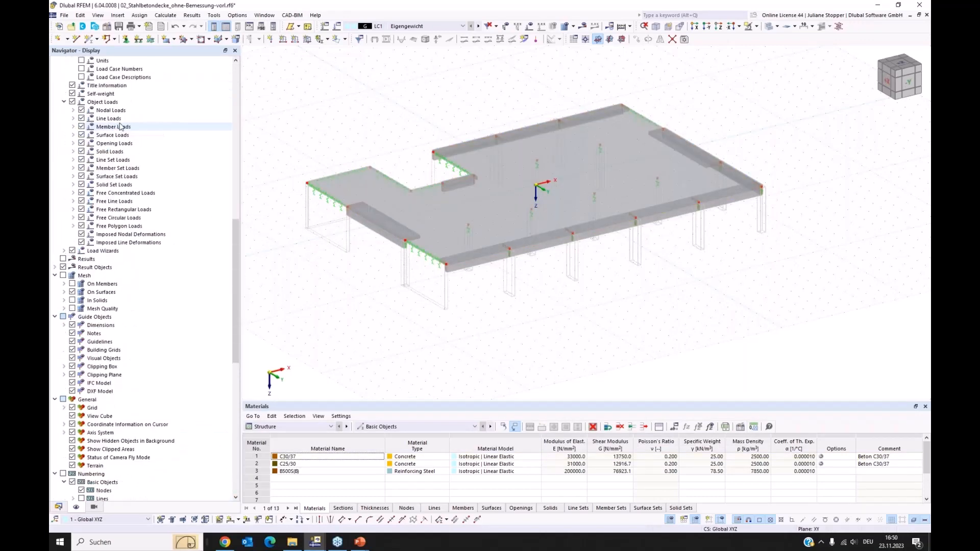
scroll(121, 126, up, 5)
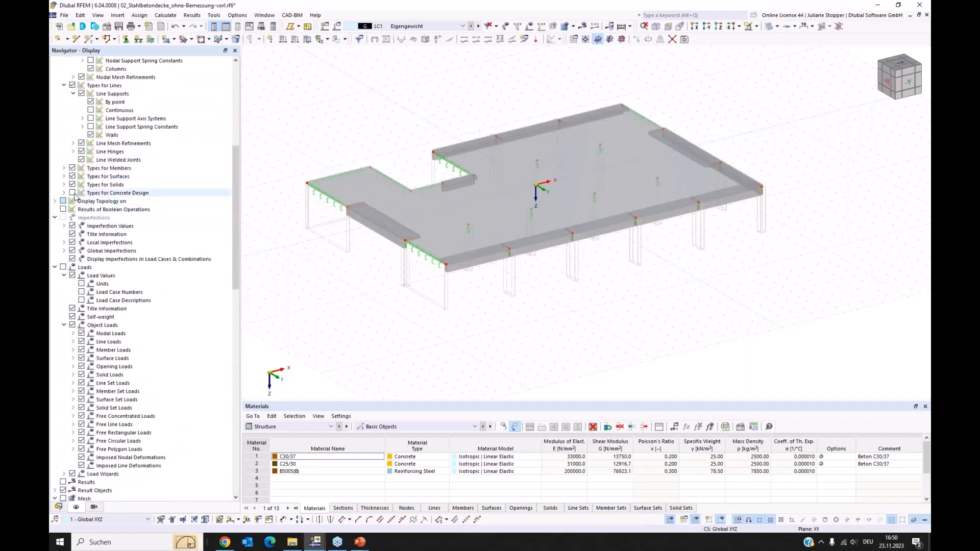
click(73, 193)
ctrl+middle_drag(622, 325, 628, 327)
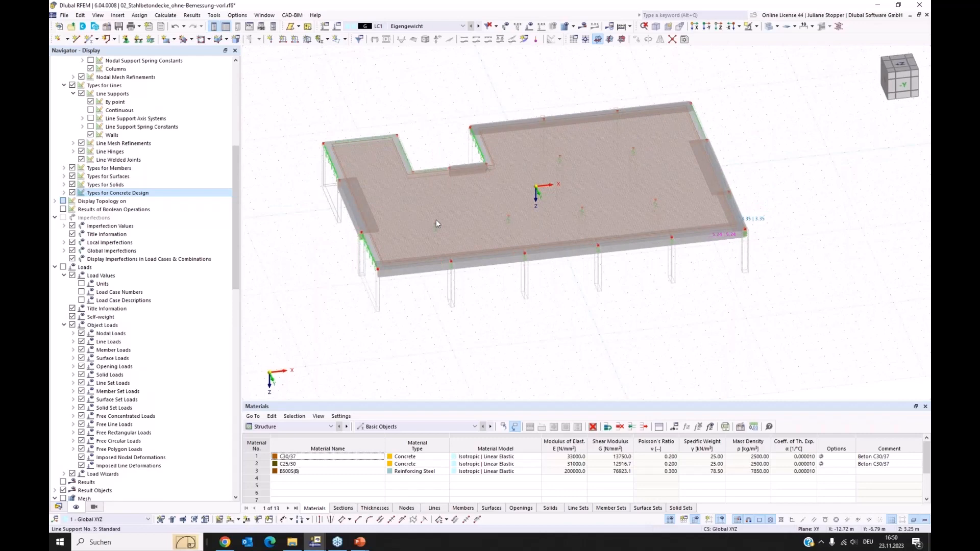
scroll(436, 219, up, 3)
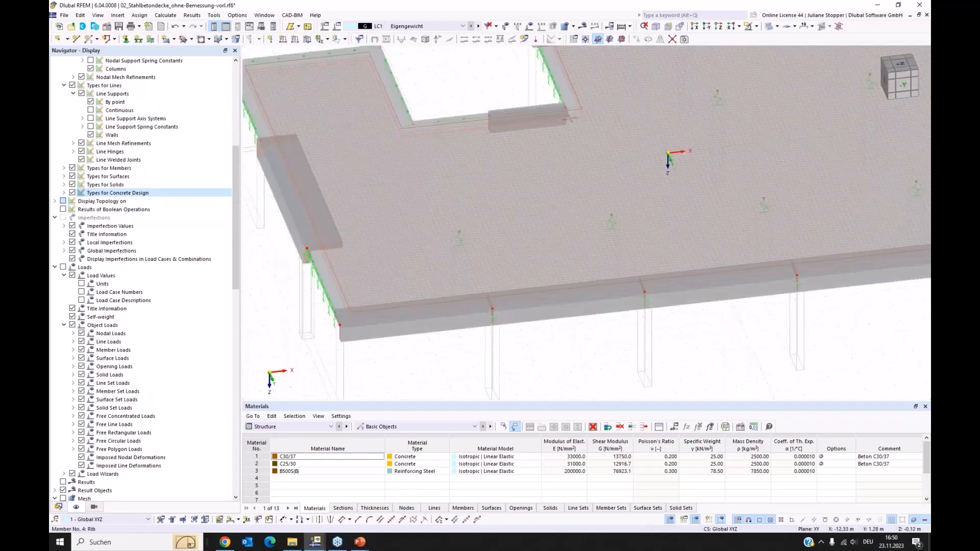
middle_drag(397, 256, 493, 299)
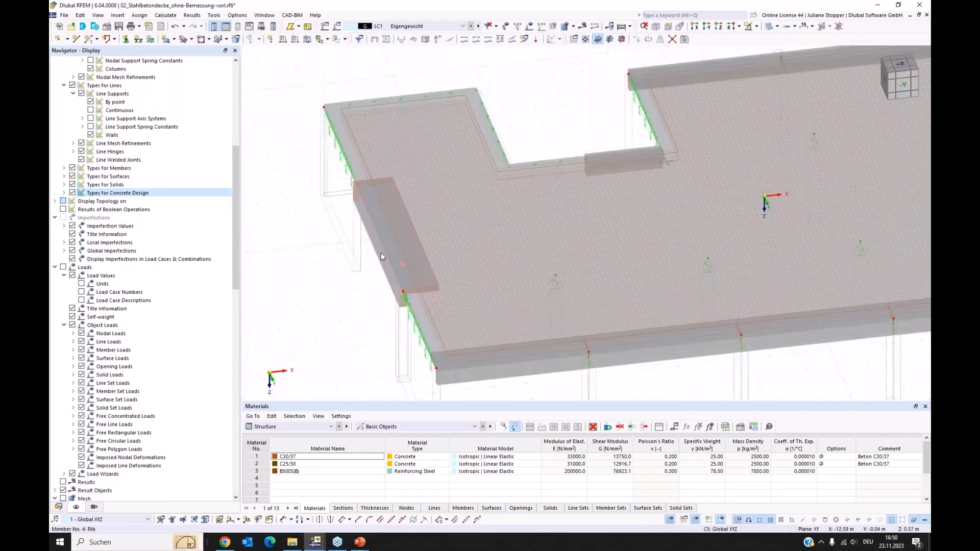
scroll(315, 237, down, 1)
scroll(314, 237, down, 3)
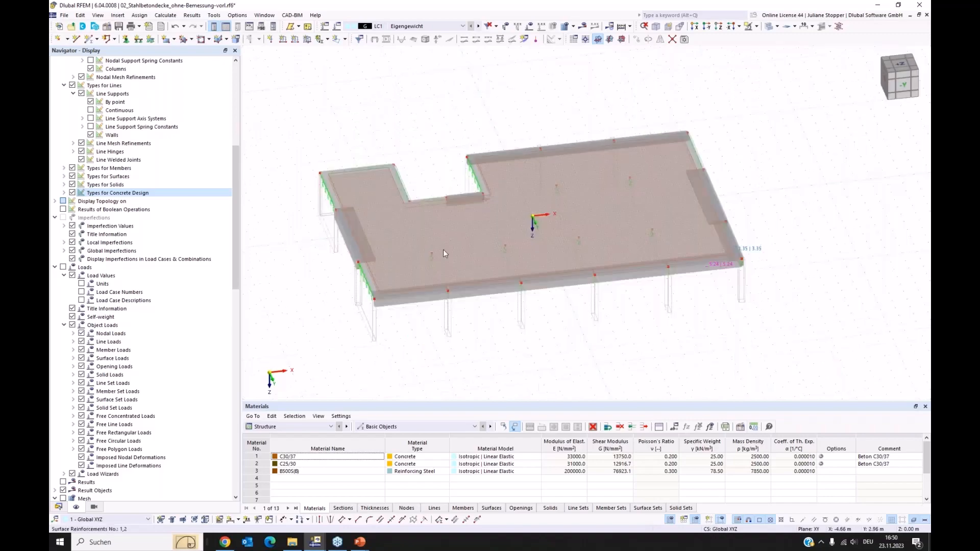
ctrl+middle_drag(611, 330, 575, 345)
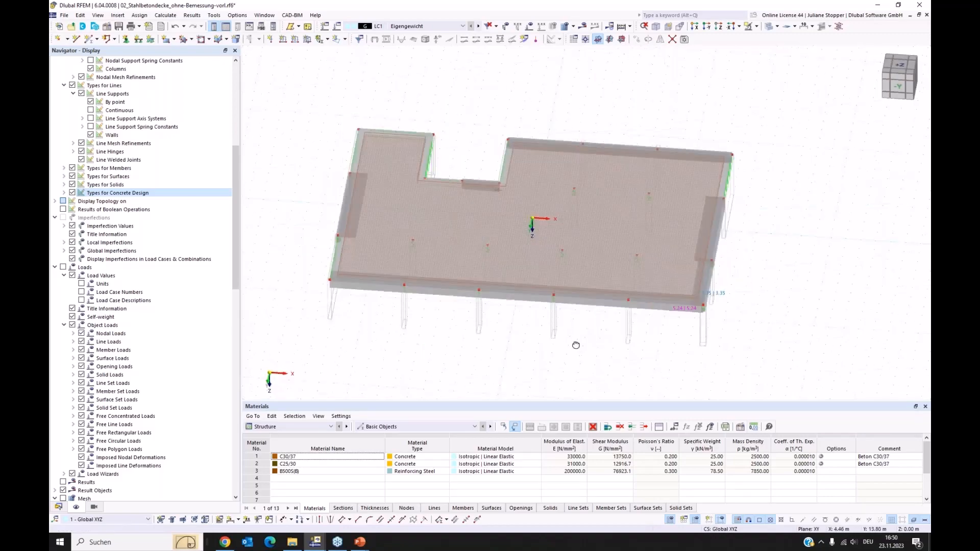
Collapse the model data tree and list the concrete durabilities, reinforcement directions and surface reinforcements defined for concrete design.
click(59, 507)
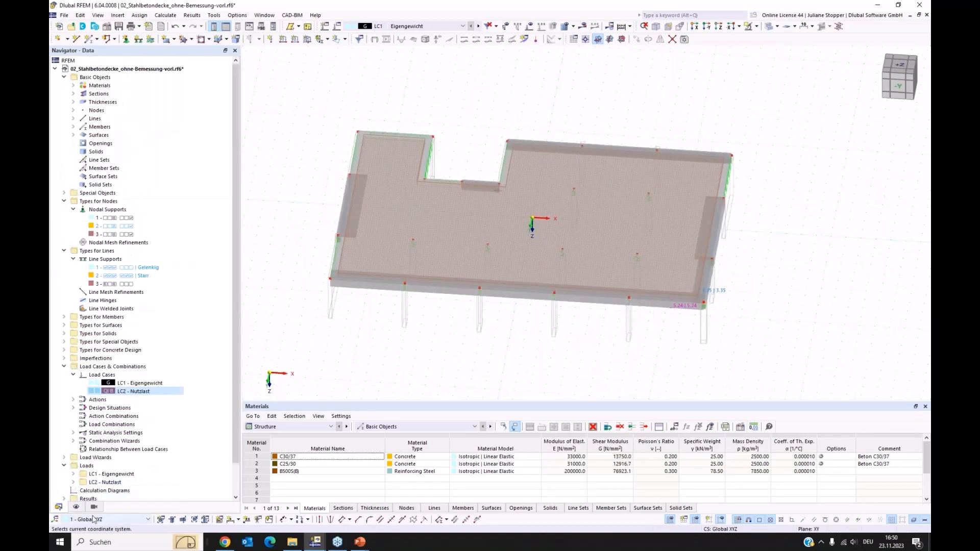
right_click(80, 78)
click(107, 149)
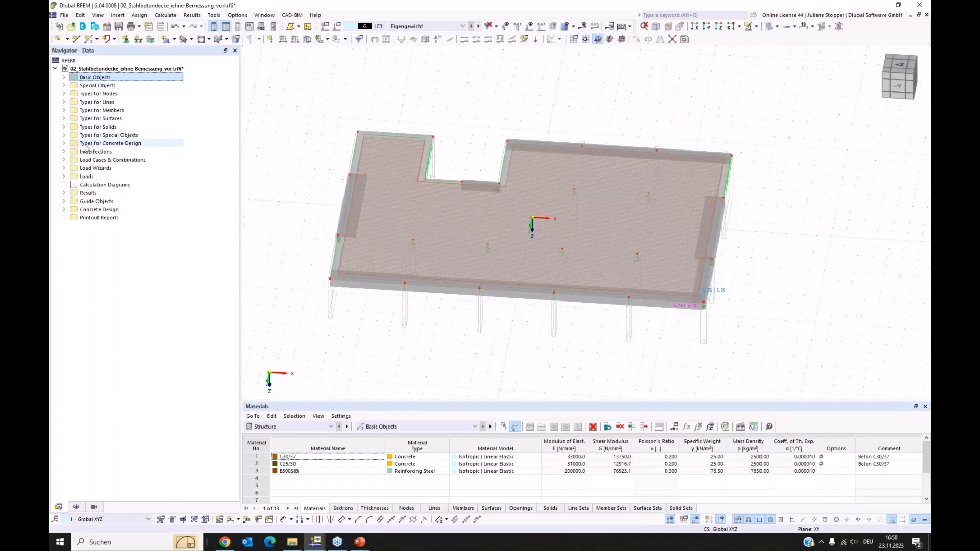
click(64, 144)
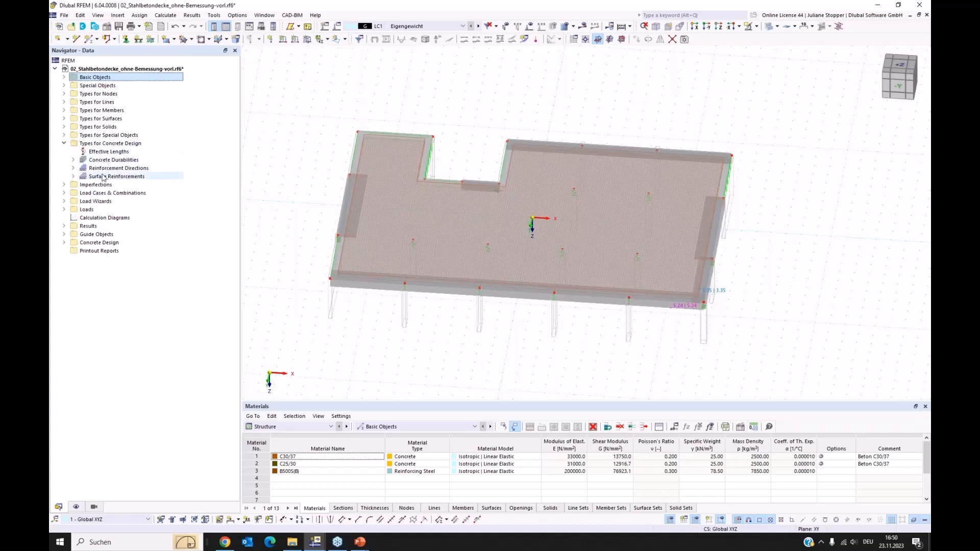
click(73, 161)
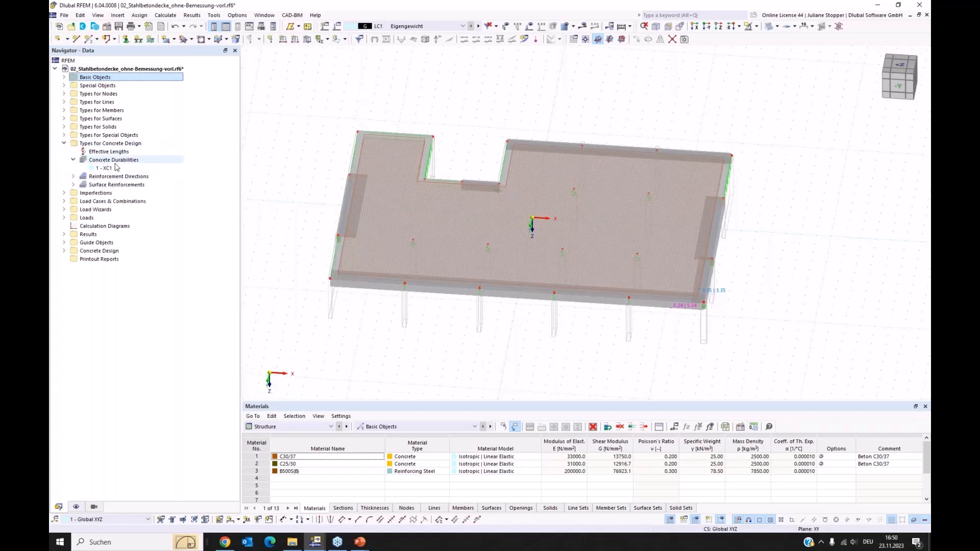
click(73, 176)
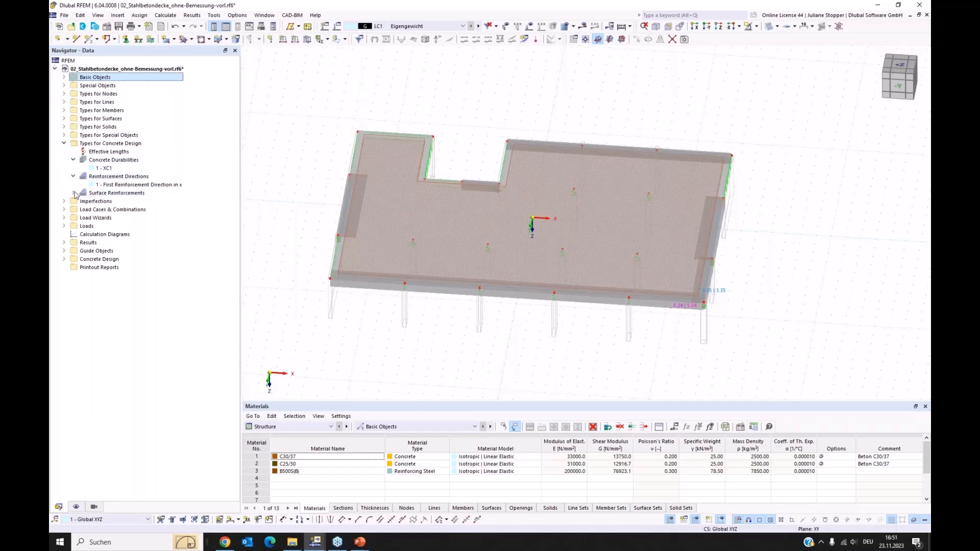
click(73, 193)
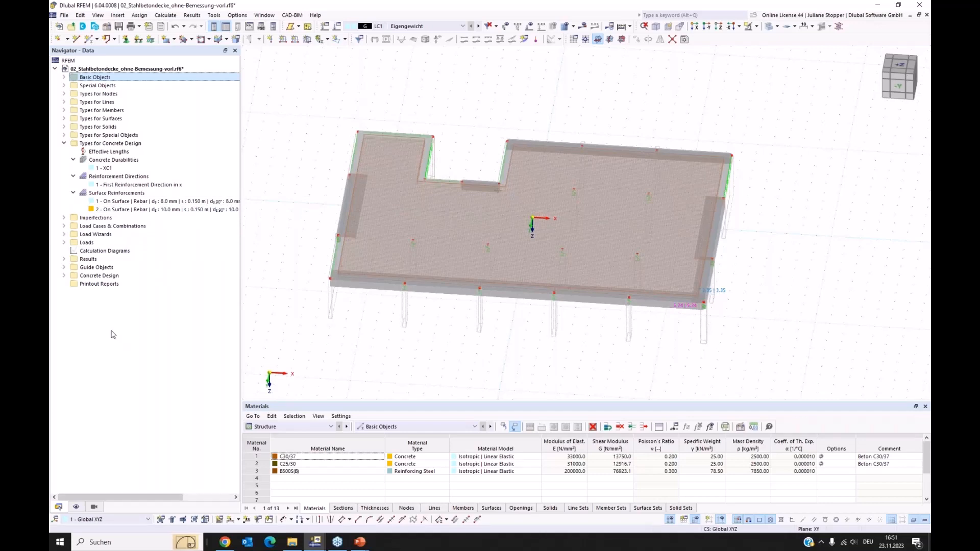
Deactivate the serviceability and fatigue configurations in the global concrete design settings, leaving only Ultimate to calculate.
click(64, 277)
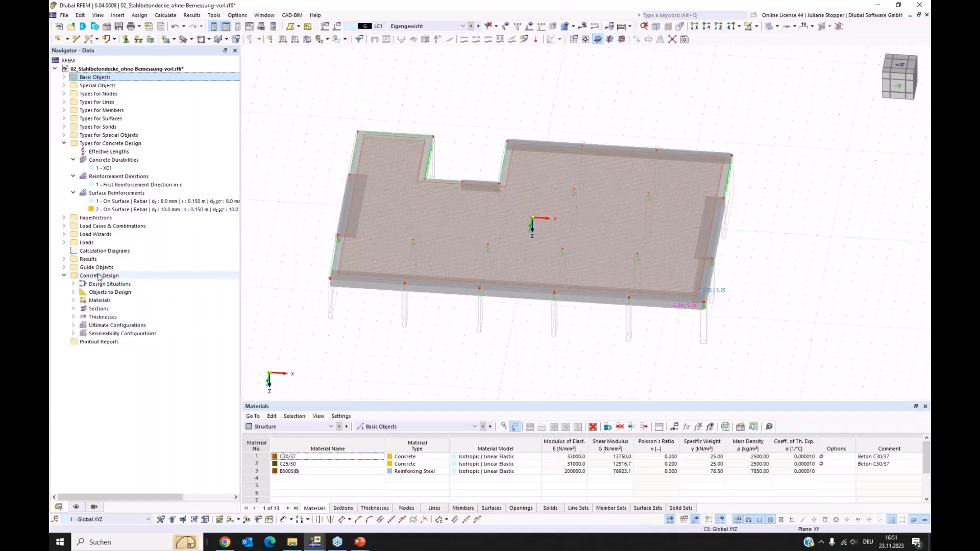
right_click(99, 277)
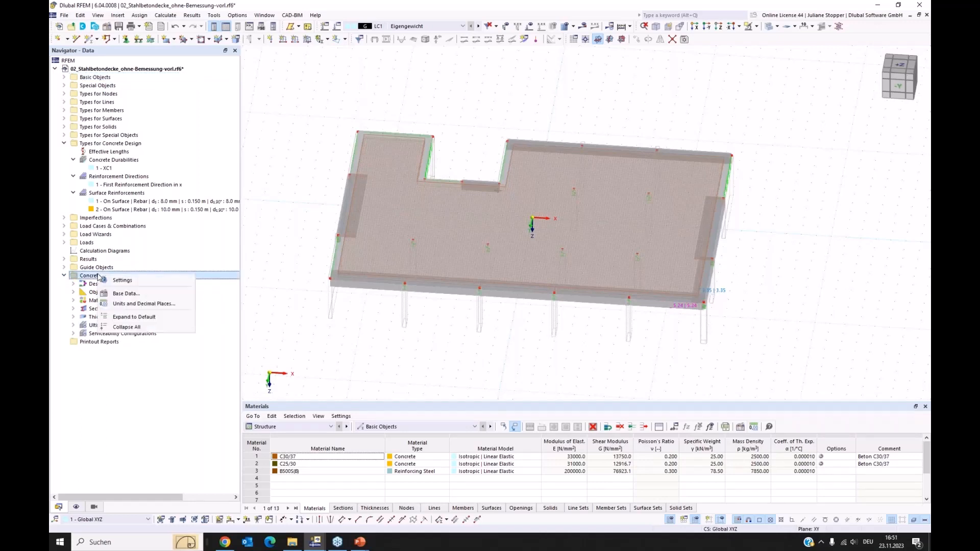
click(125, 282)
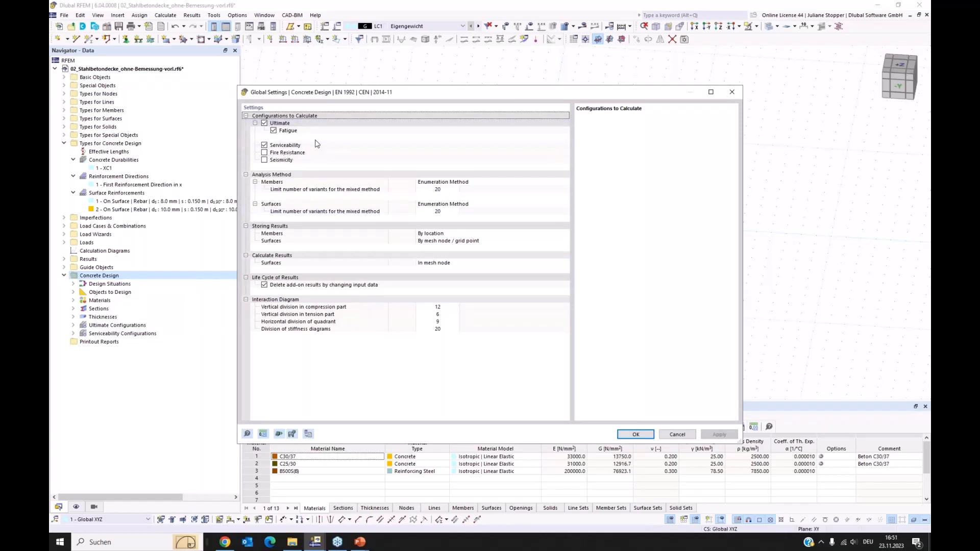
click(264, 145)
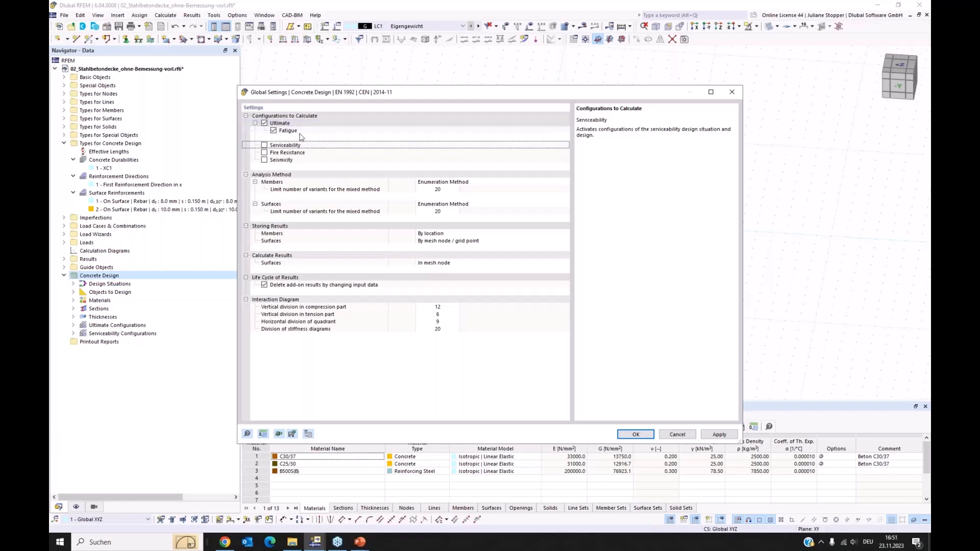
click(274, 132)
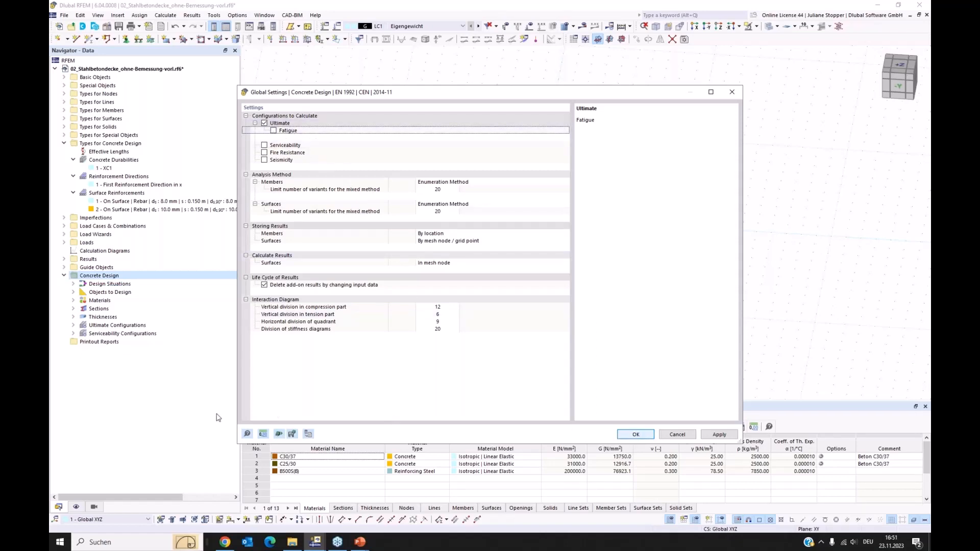
key(Return)
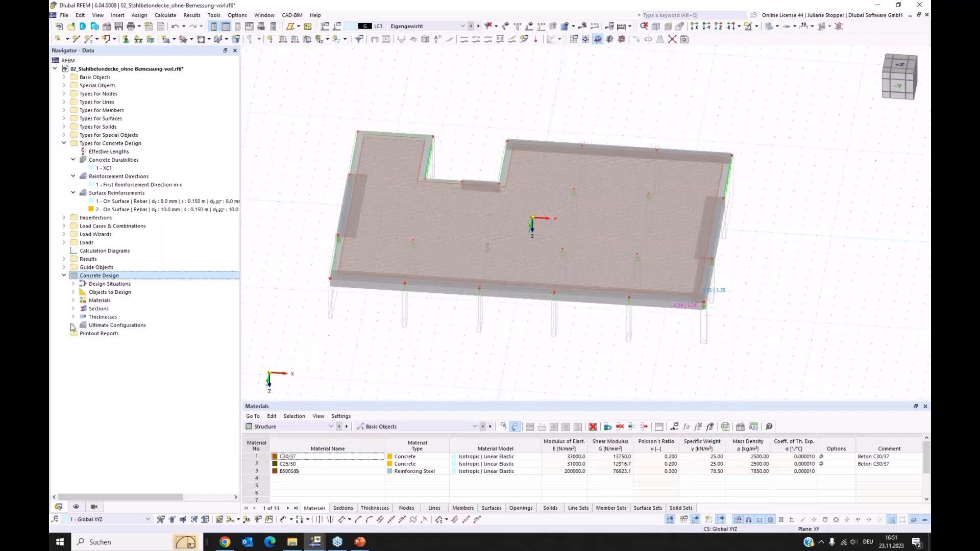
Inspect the members' design parameters in the default ultimate configuration and close it without changes.
click(72, 326)
double_click(107, 334)
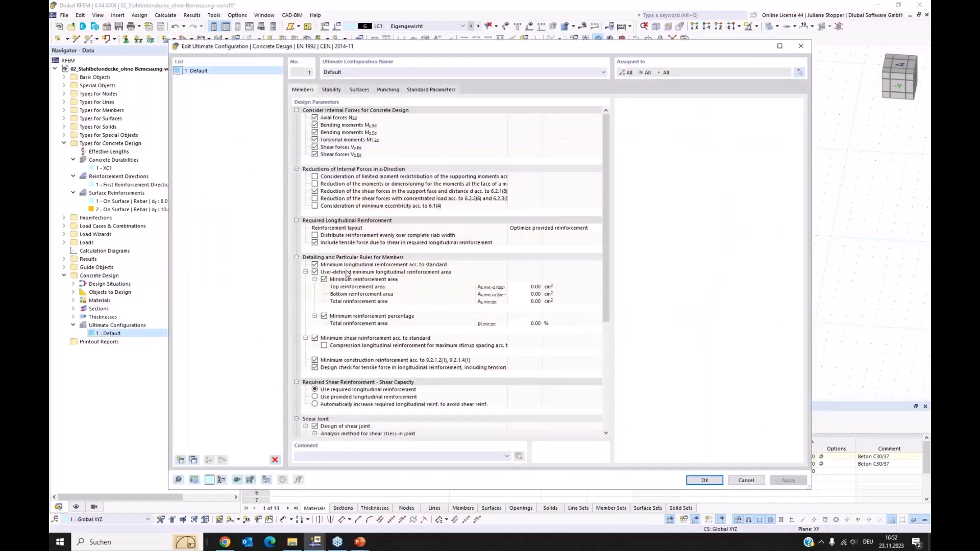
click(746, 480)
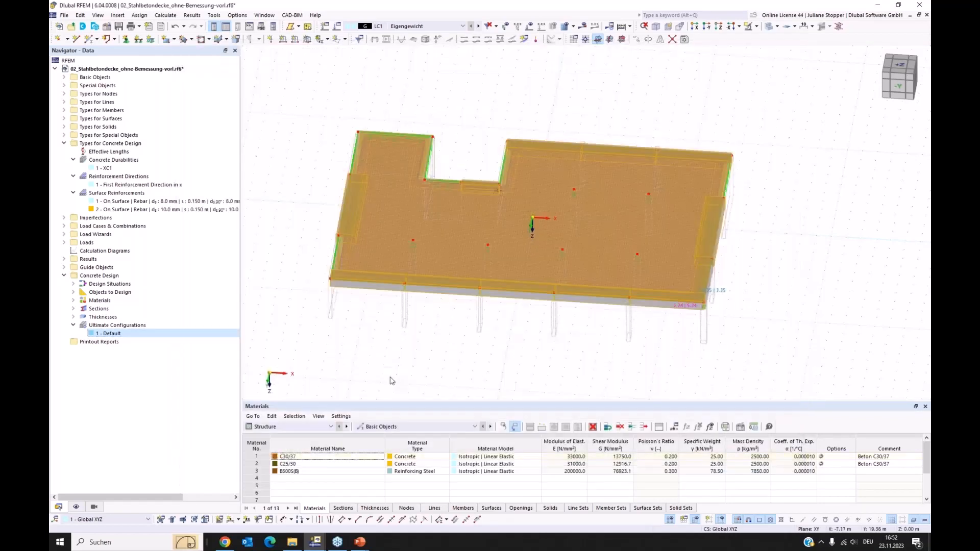
Exclude the SLS characteristic, frequent and quasi-permanent design situations (DS2 to DS4) from the concrete design.
click(285, 429)
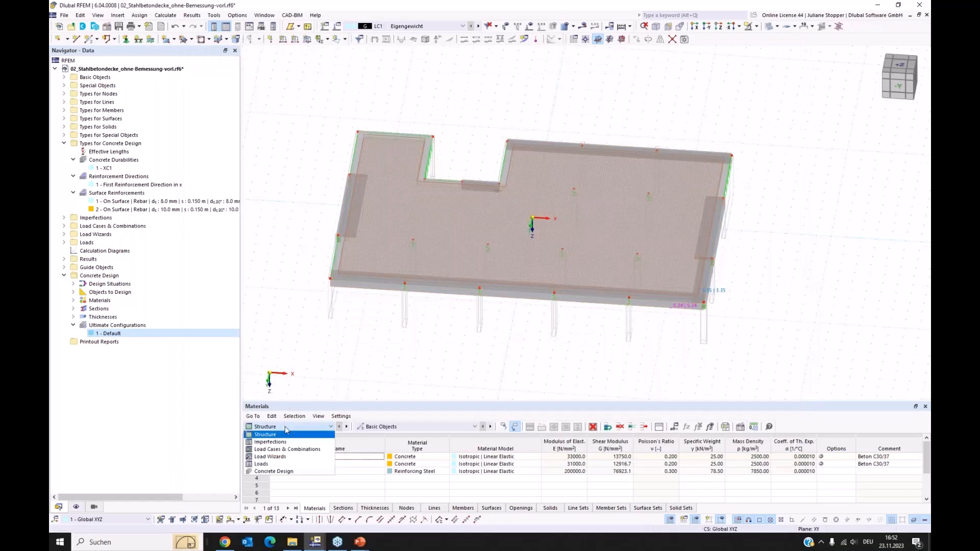
click(270, 473)
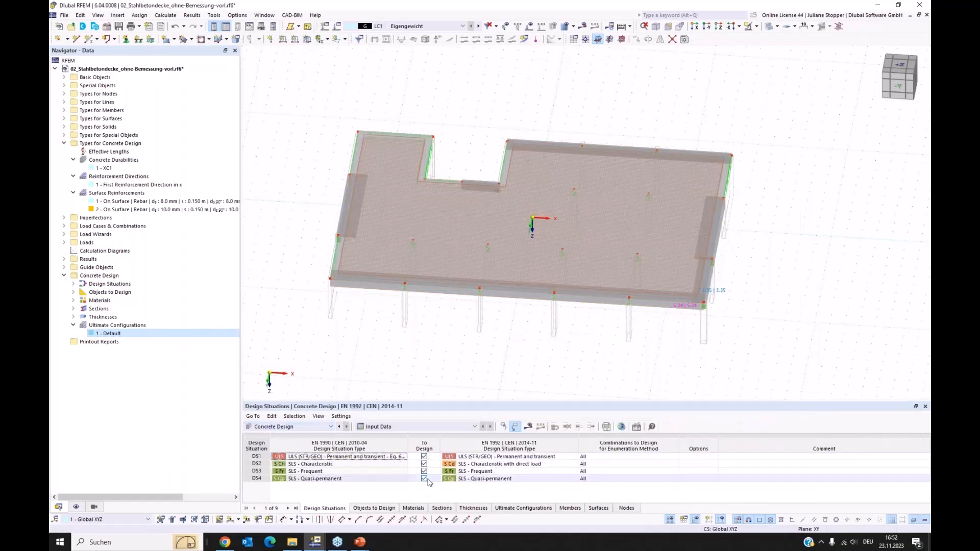
click(424, 465)
click(424, 472)
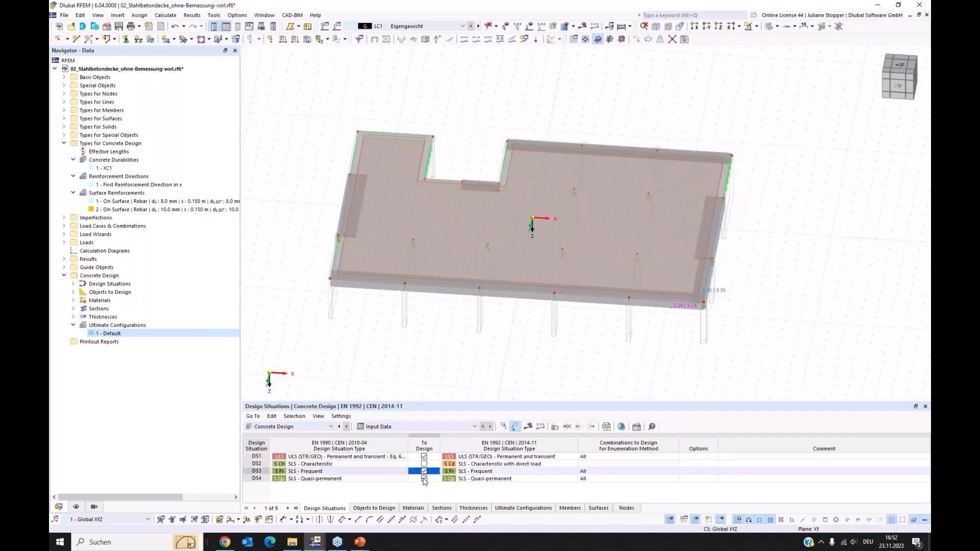
click(424, 479)
Remove nodes with punching and members from the objects to design, keeping only surfaces, and run the concrete design.
click(383, 509)
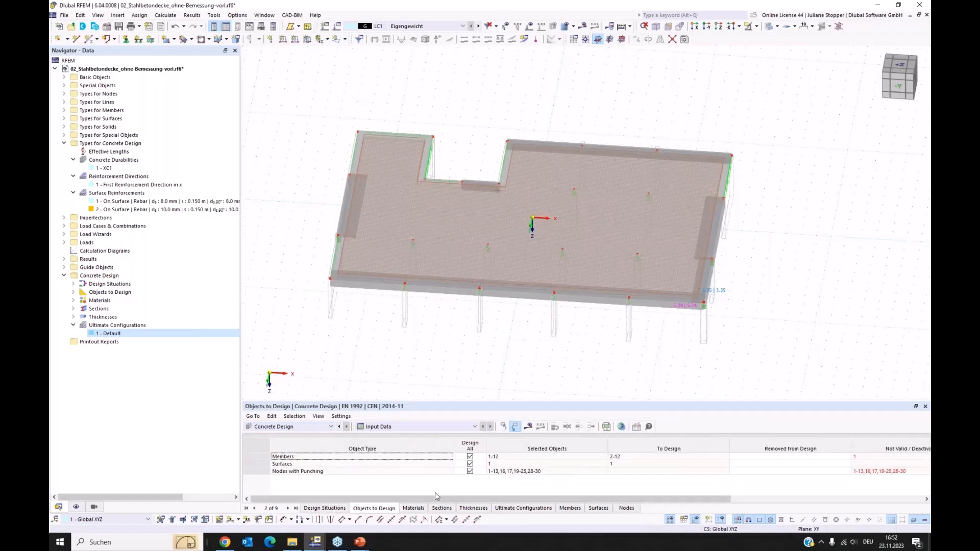
click(470, 471)
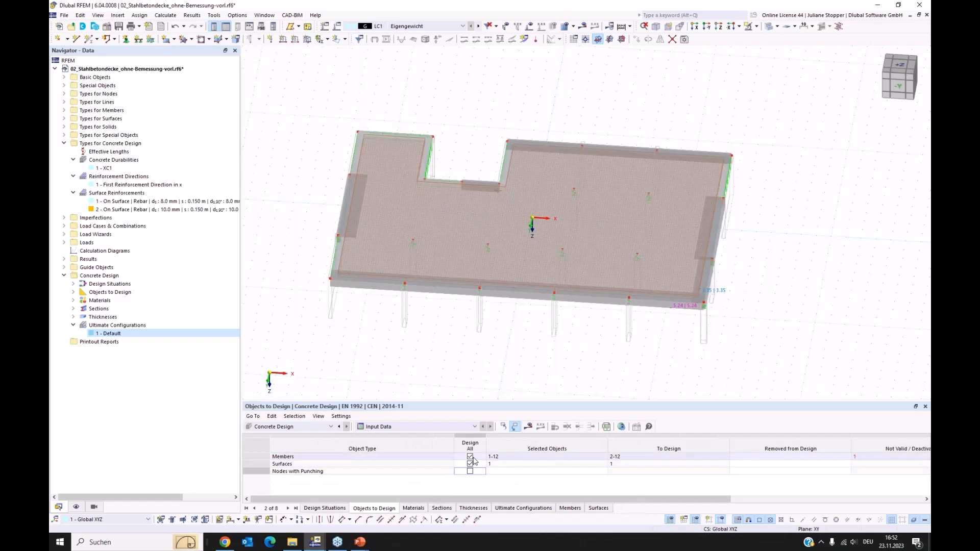
click(470, 458)
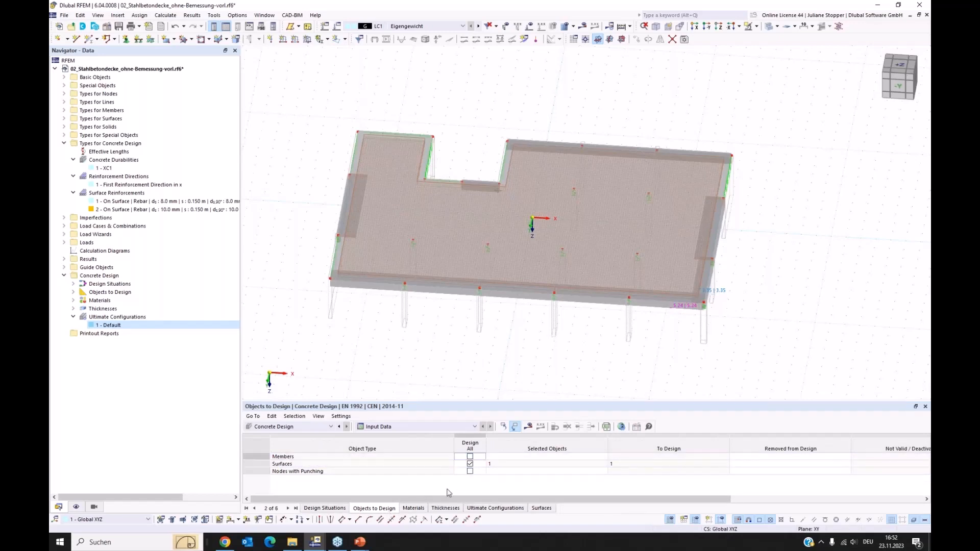
click(528, 427)
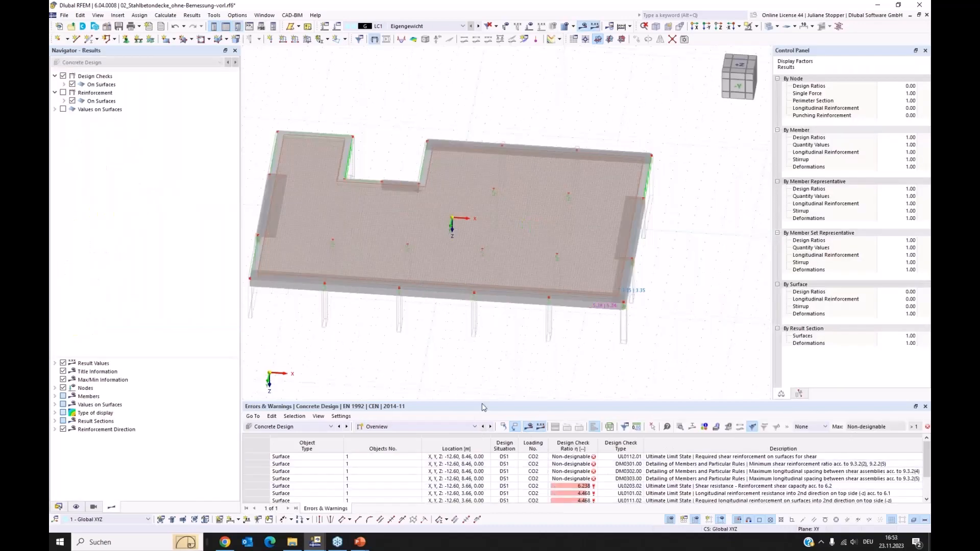
Enlarge the results table and list the design ratios on surfaces by design situation, selecting check UL0101.01.
drag(484, 407, 484, 368)
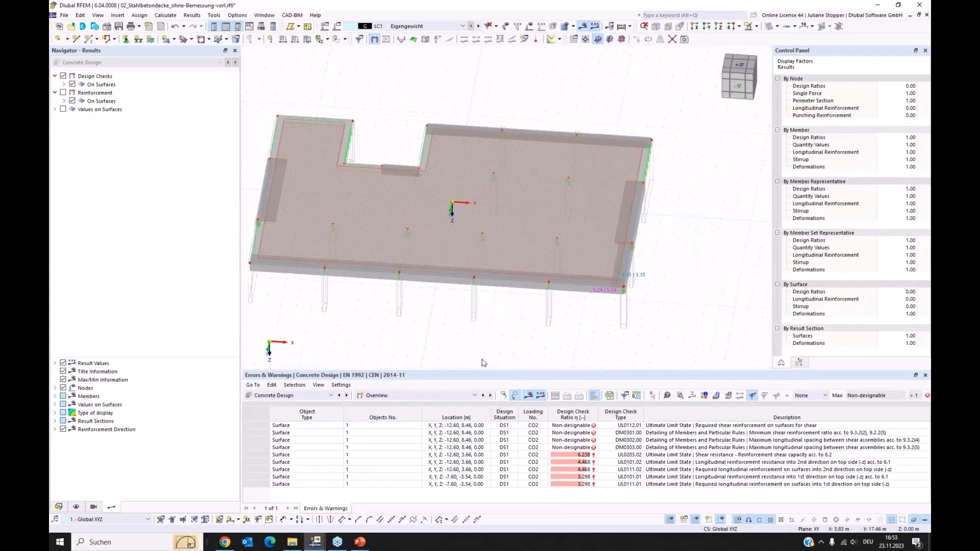
click(413, 397)
click(414, 419)
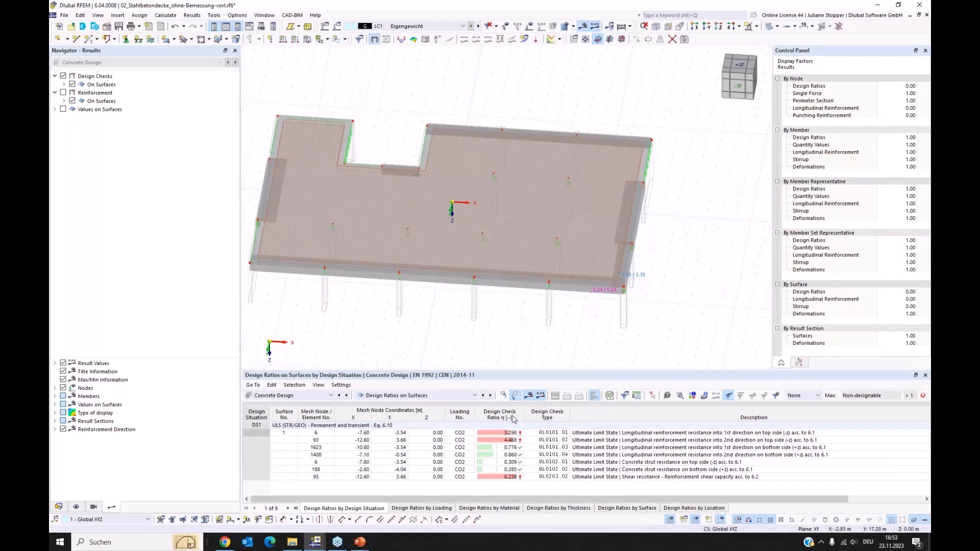
click(563, 435)
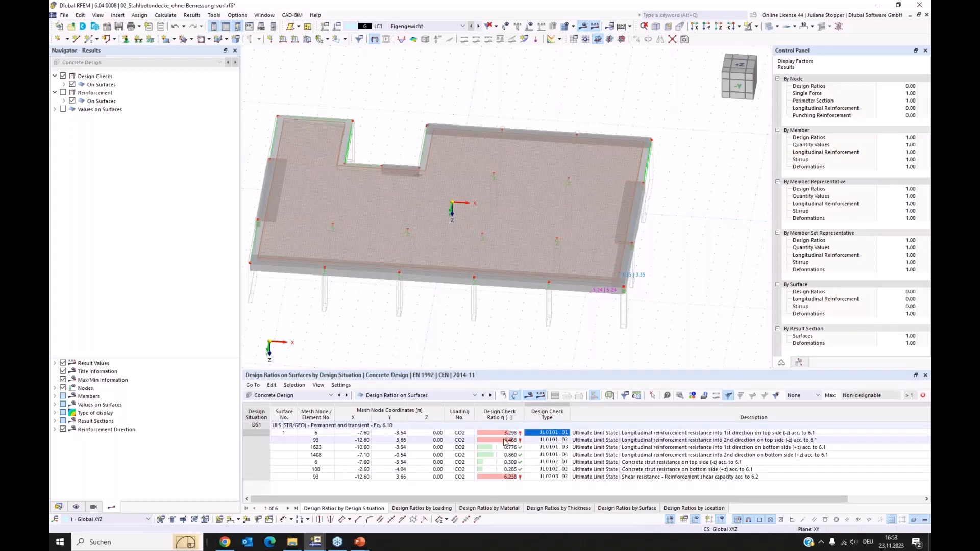
Display the ultimate limit state check UL0101.01 for the top reinforcement on the slab in plan view along Z.
click(64, 84)
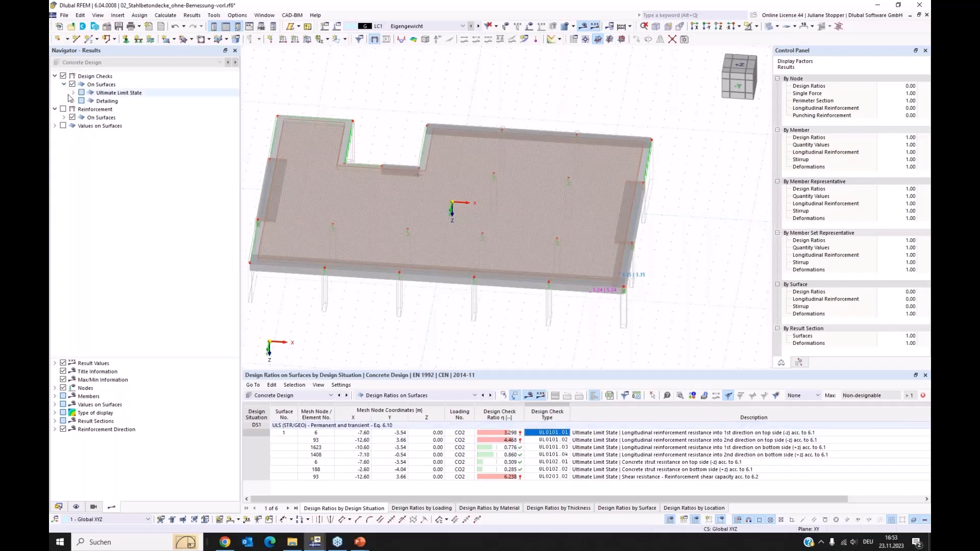
click(73, 93)
click(82, 101)
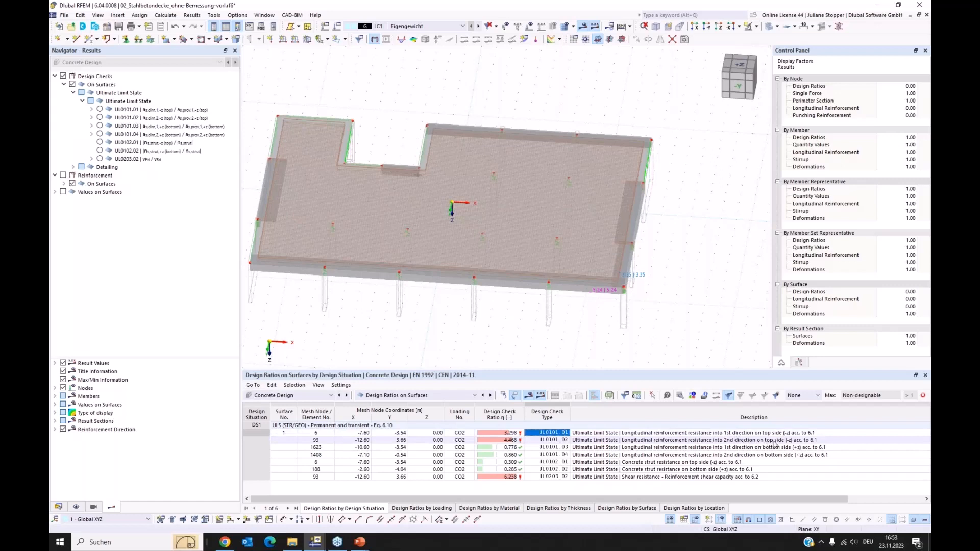
click(100, 110)
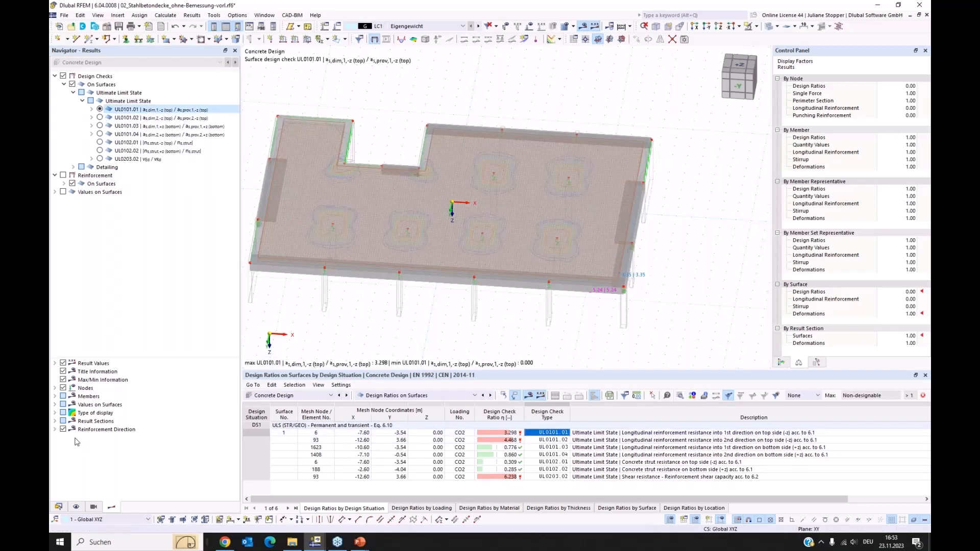
click(55, 413)
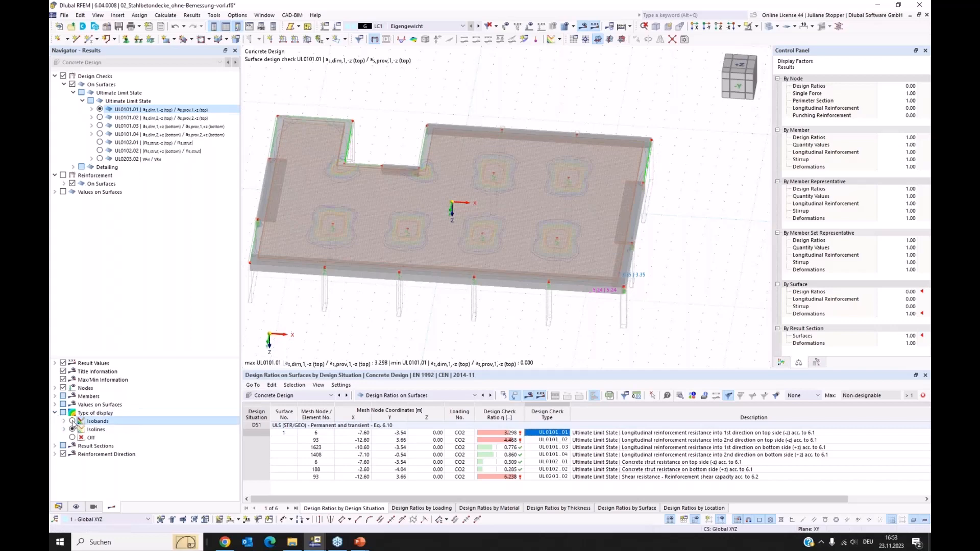
click(718, 29)
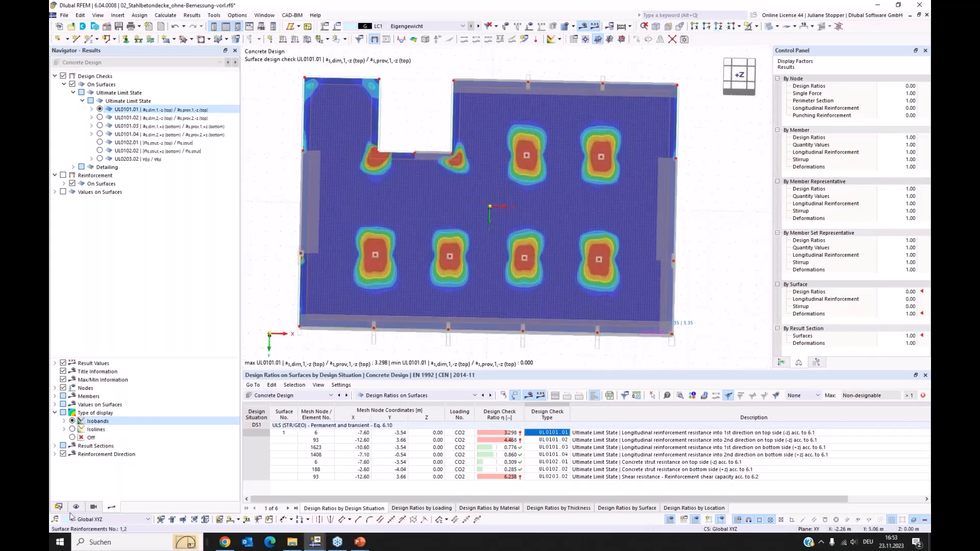
Hide the On Surface longitudinal reinforcement in the display and show the model without its transparent solid rendering.
click(76, 507)
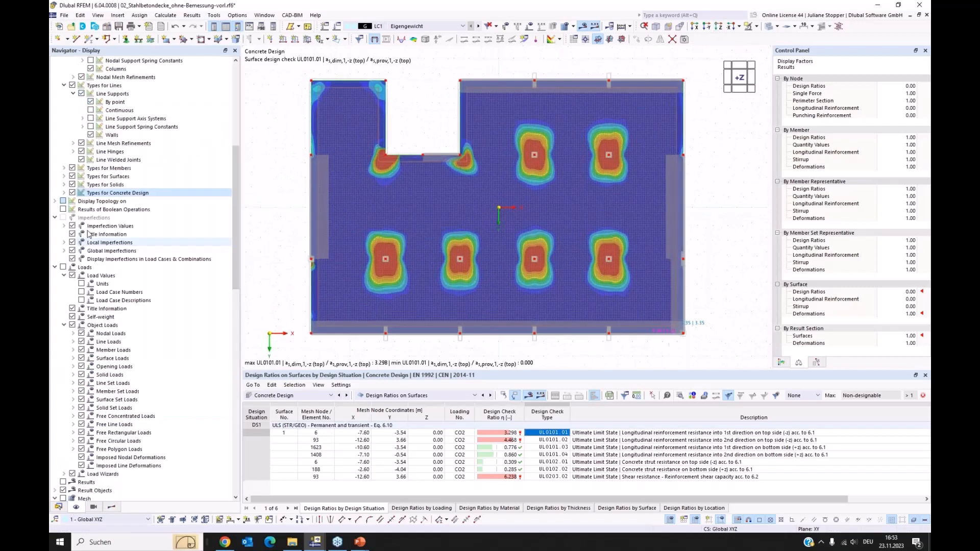
click(64, 192)
click(73, 218)
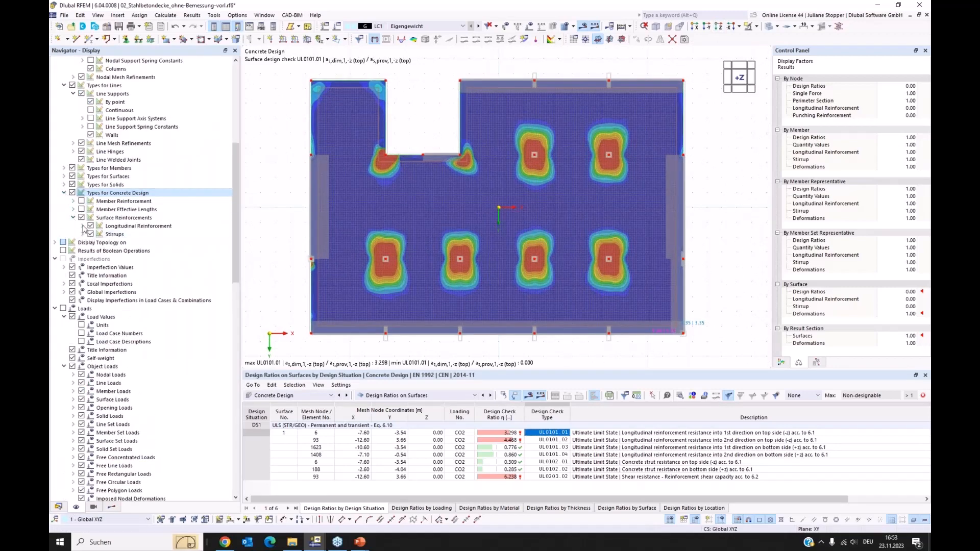
click(82, 226)
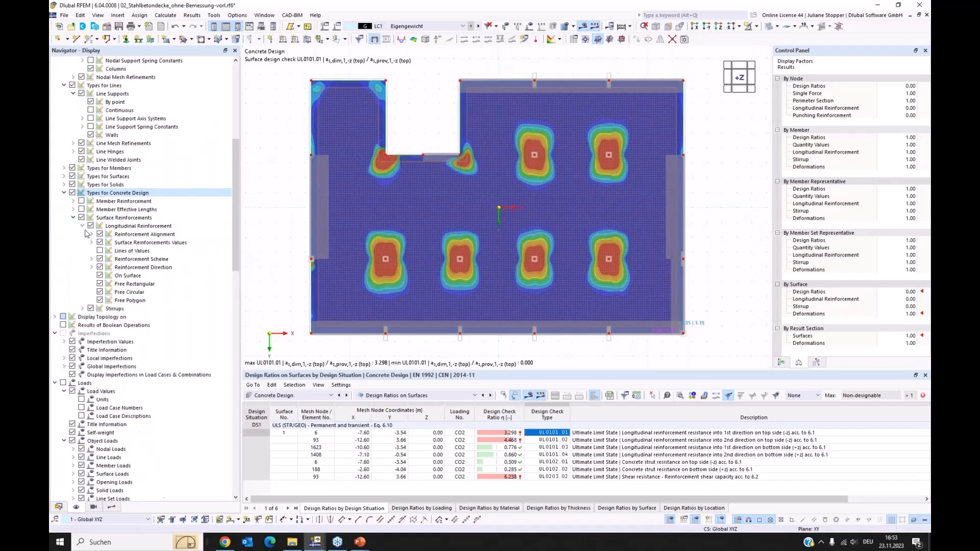
click(100, 276)
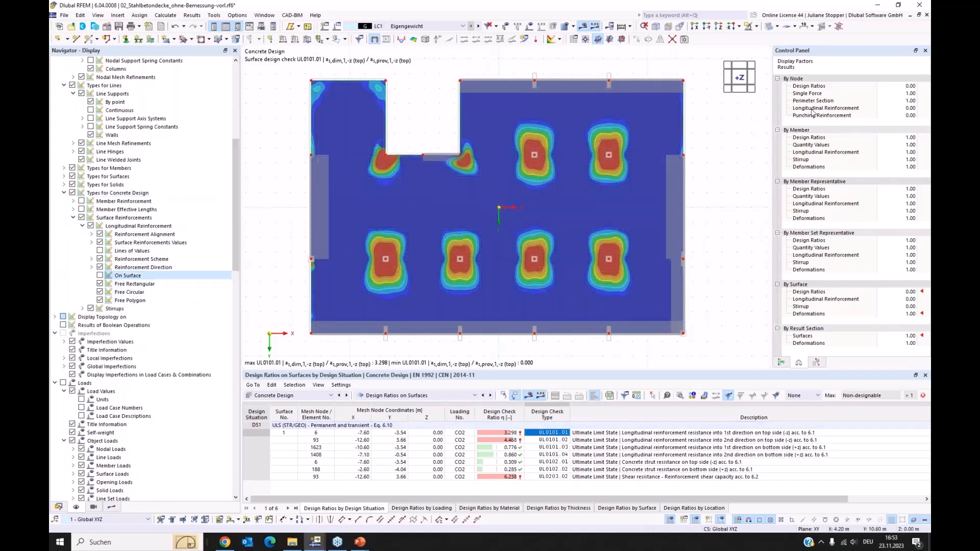
click(768, 26)
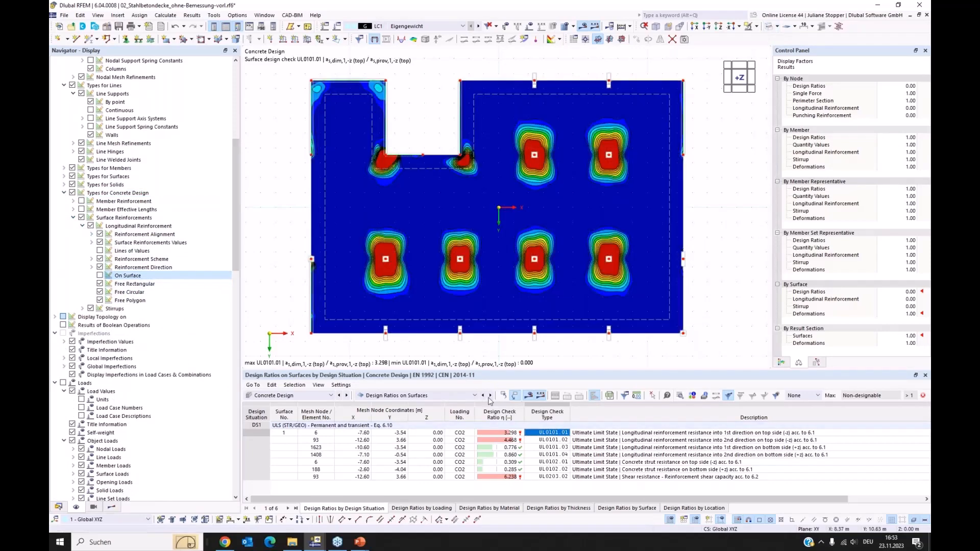
Examine the slab's reinforcement checks UL0101.02, UL0101.03 and UL0101.04 in plan view, and return to the model data tree.
click(110, 508)
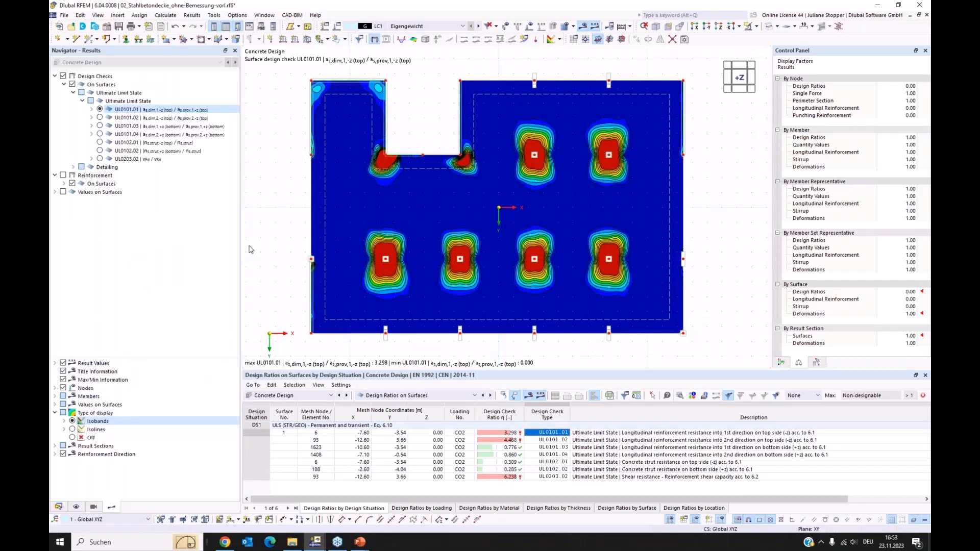
click(720, 29)
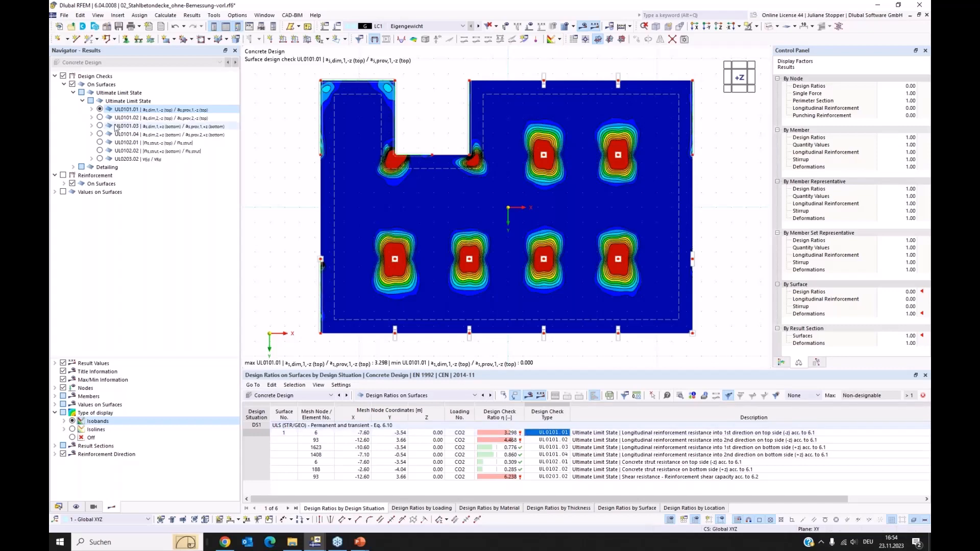
click(100, 118)
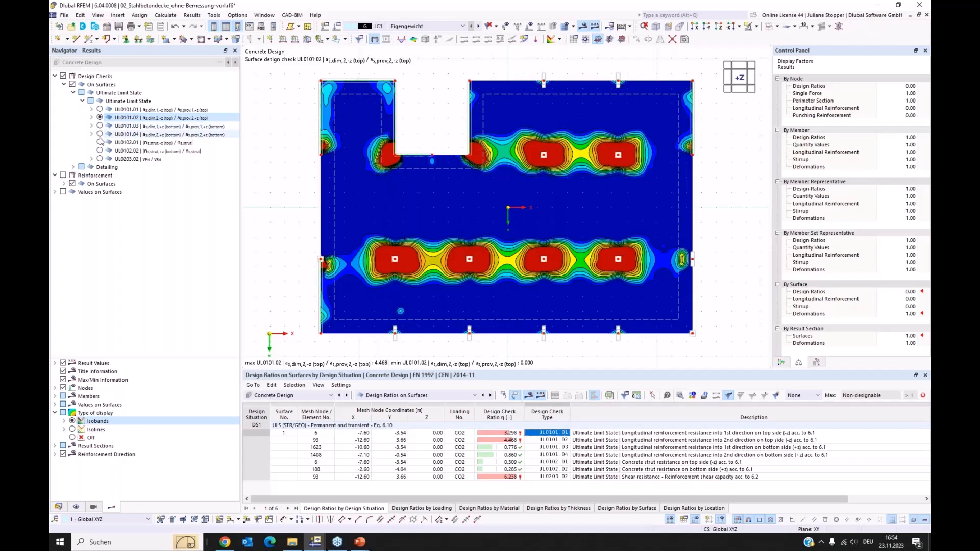
click(100, 125)
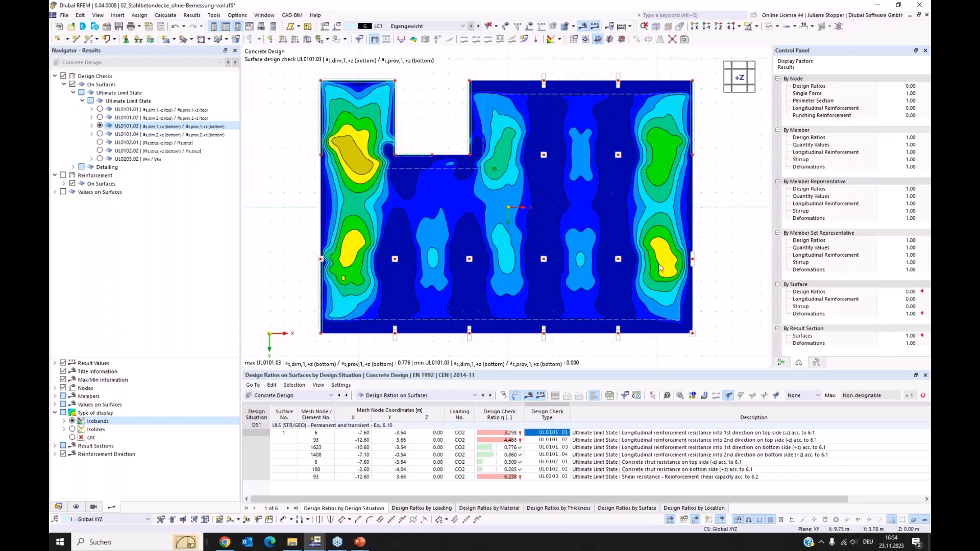
click(99, 133)
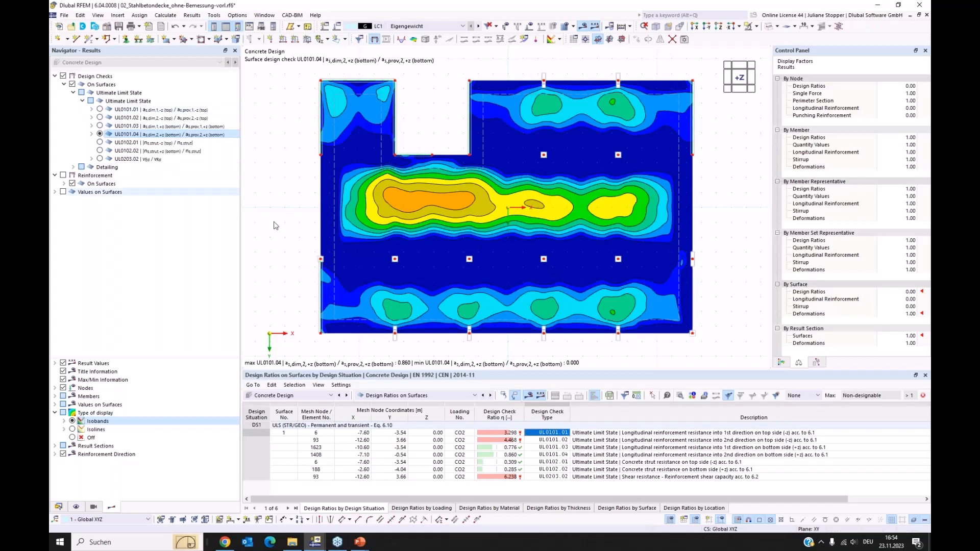
click(58, 508)
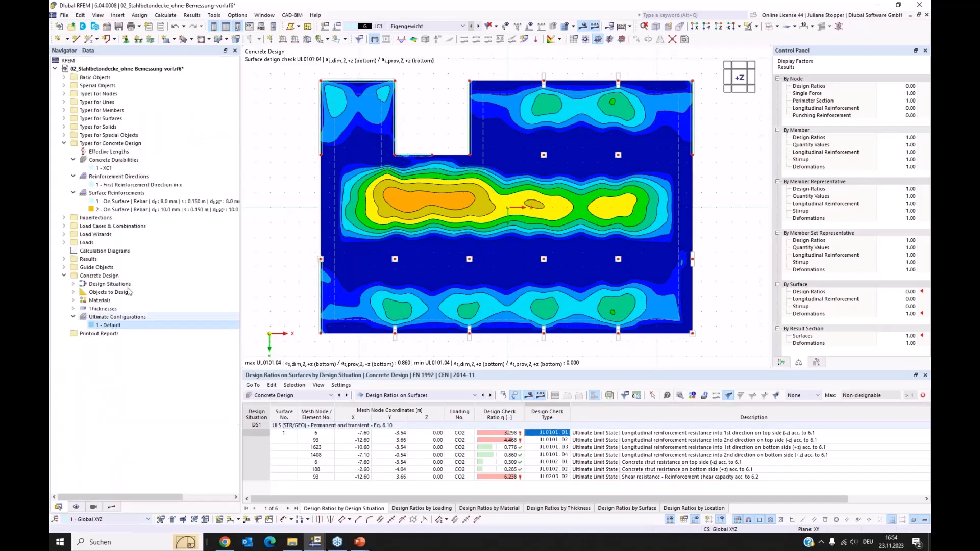
Create a new surface reinforcement with the Free Rectangular location type.
right_click(118, 196)
click(148, 211)
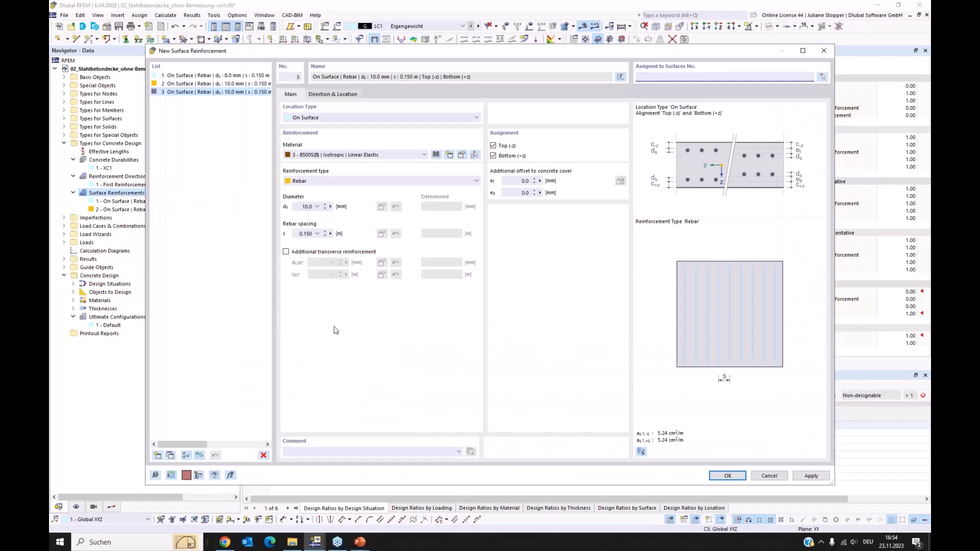
click(349, 117)
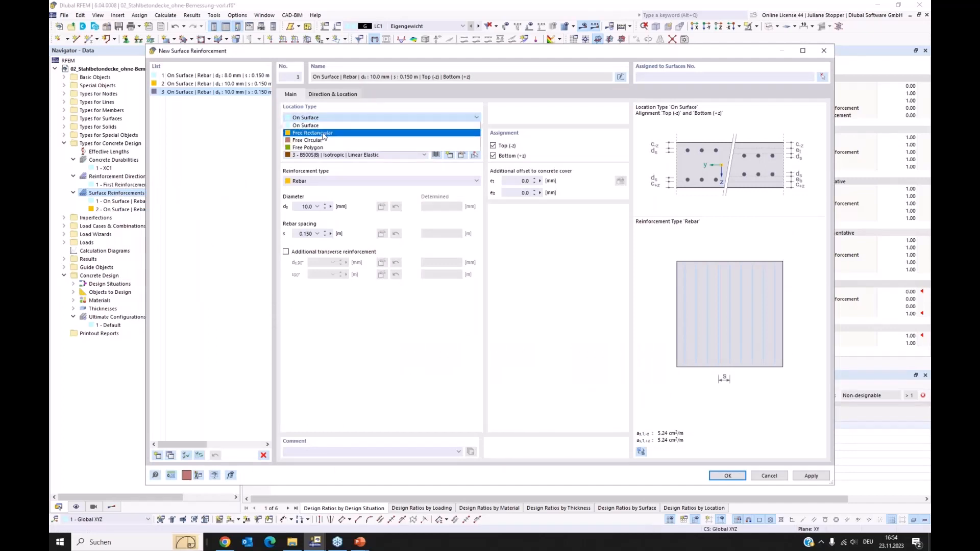
click(323, 133)
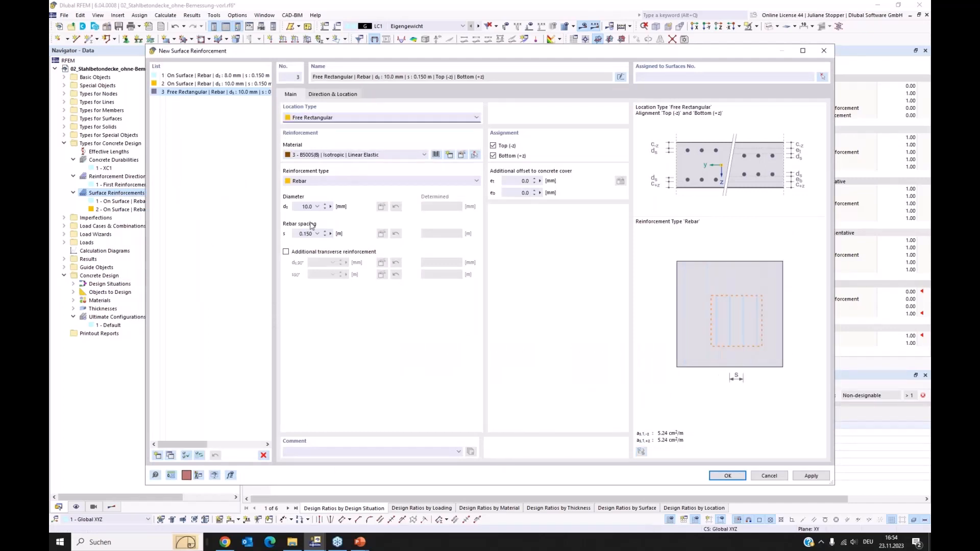
Add transverse reinforcement to the free rectangular reinforcement and set both rebar diameters to 16 mm.
click(286, 251)
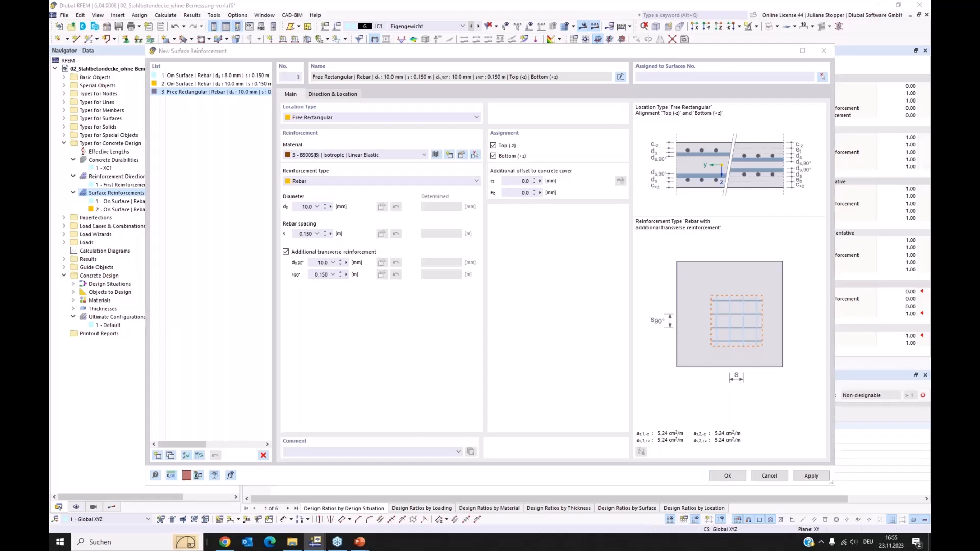
click(318, 207)
click(307, 251)
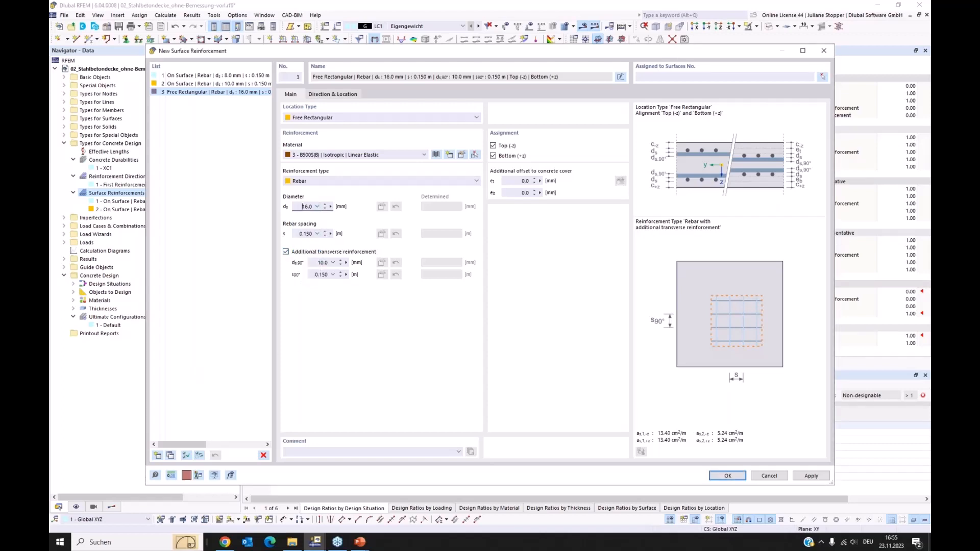
click(333, 262)
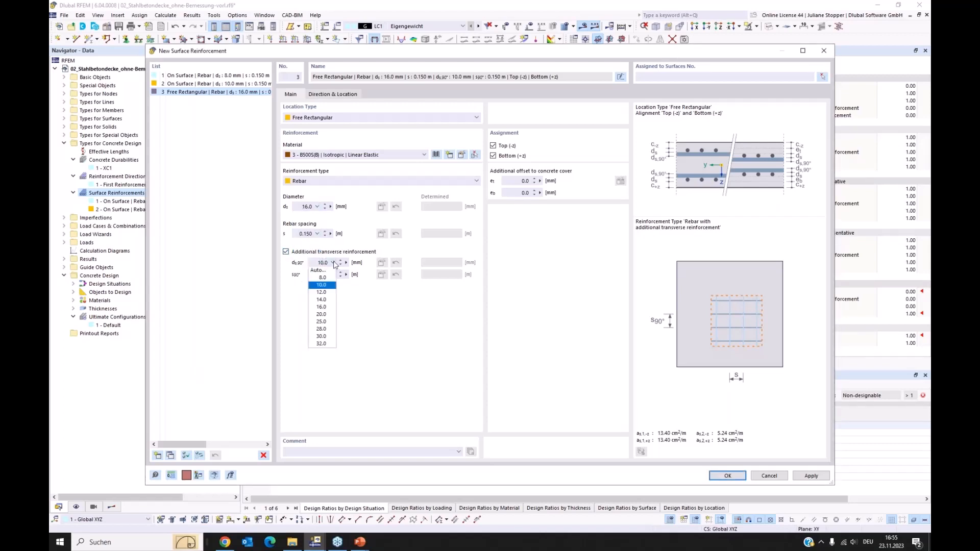
click(325, 313)
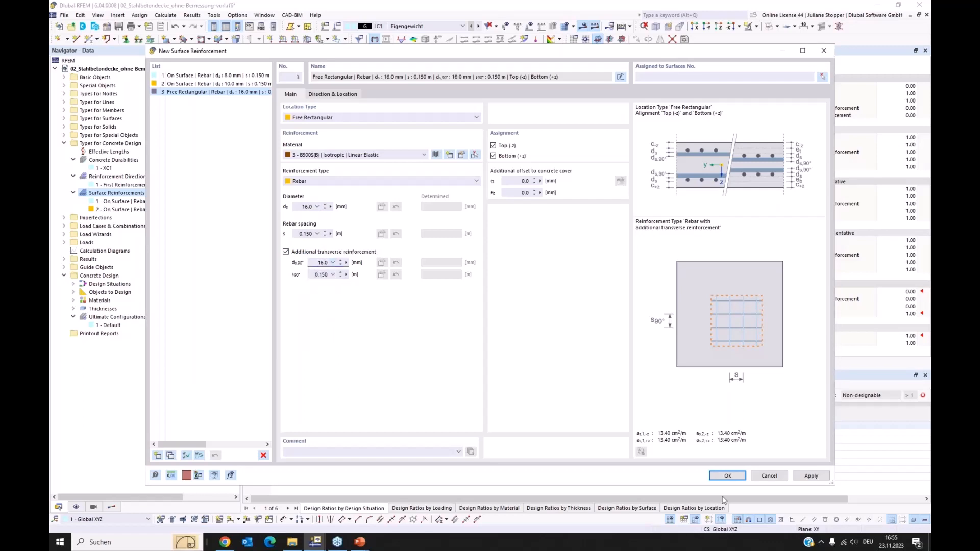
click(726, 477)
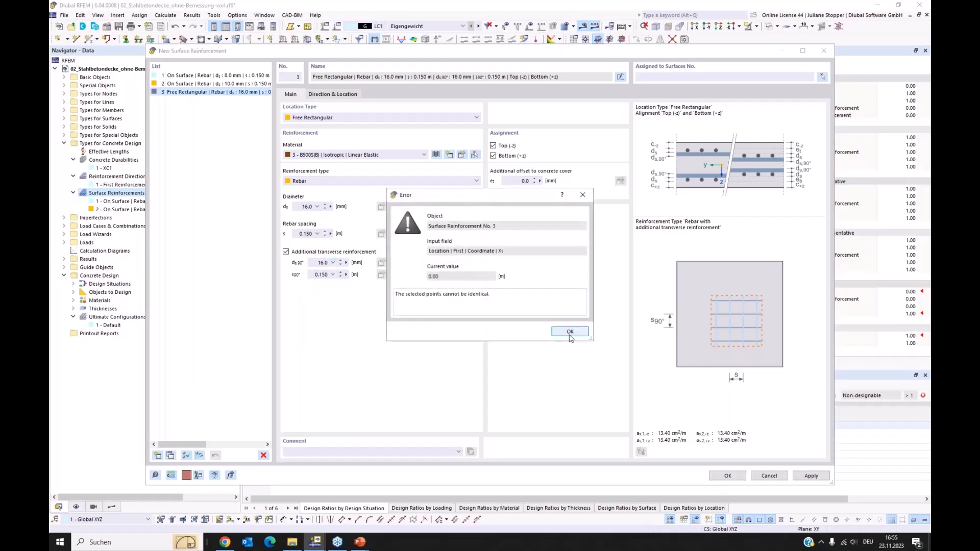
click(569, 331)
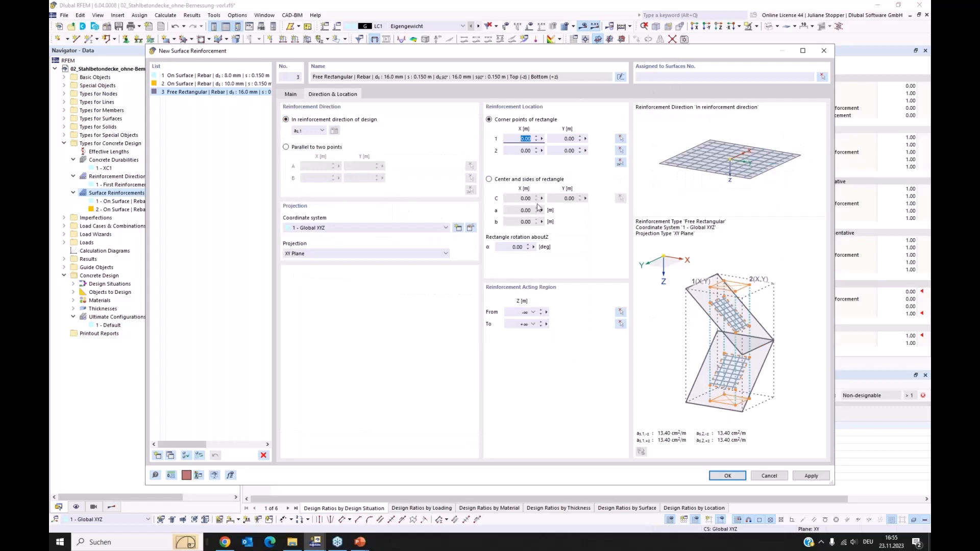
Assign the reinforcement to surface 1 and define its rectangle by centre and sides, centred on the column node at X -7.60, Y 3.46 m.
click(489, 179)
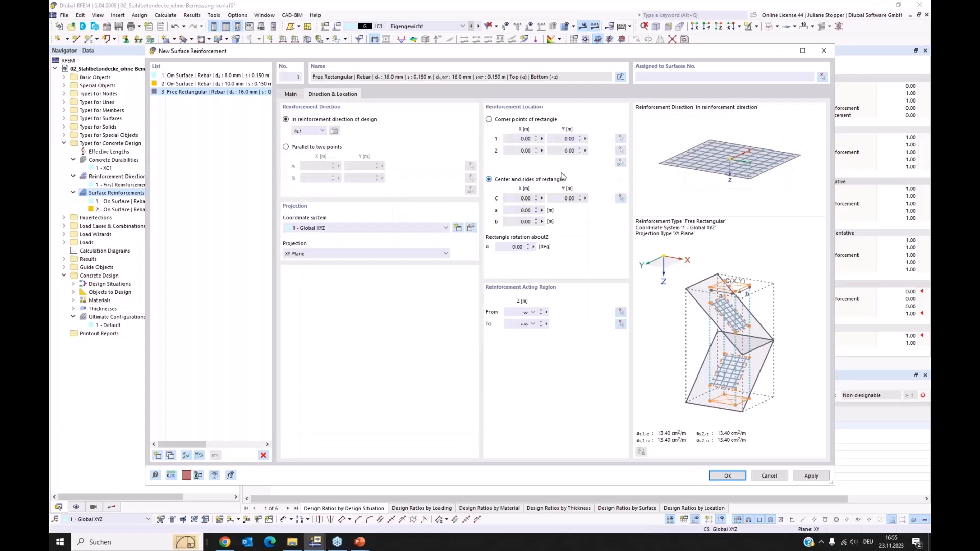
click(663, 77)
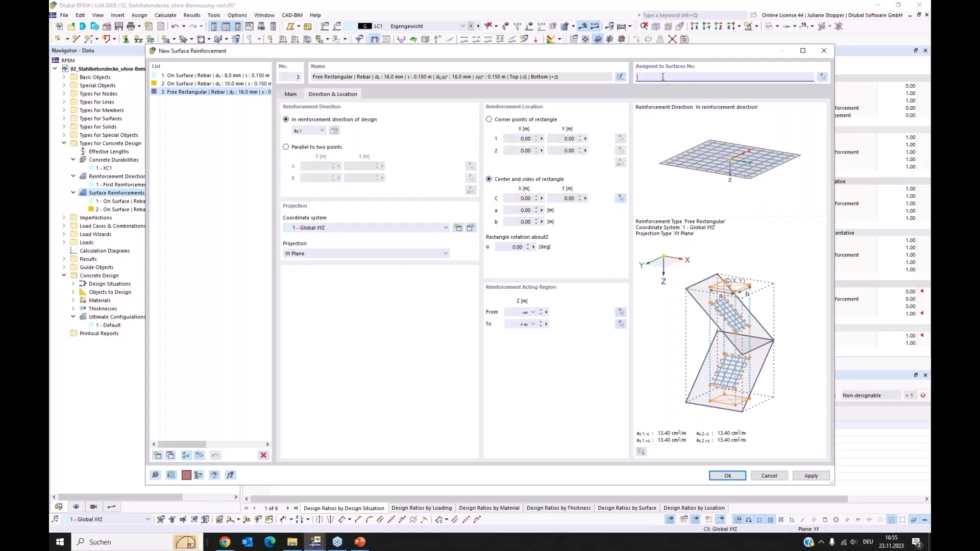
click(621, 198)
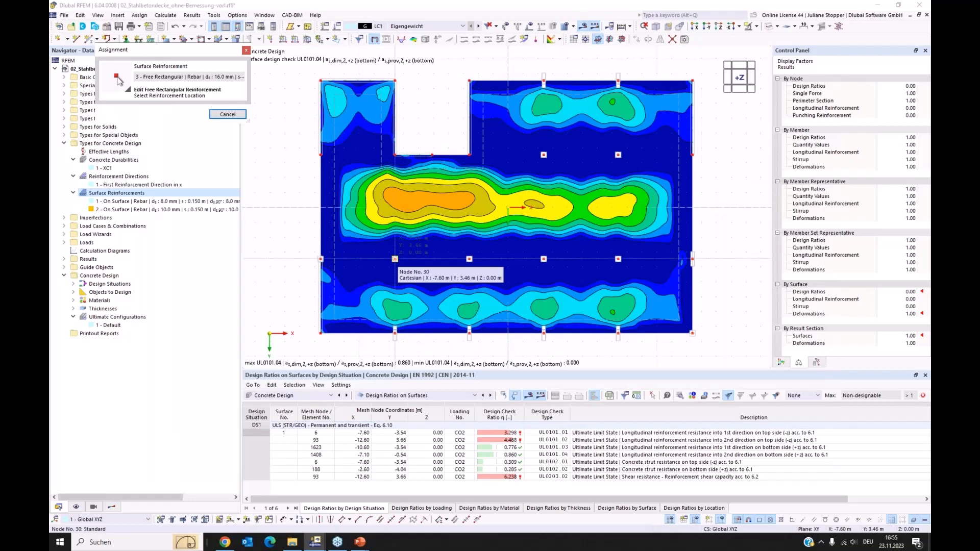
click(396, 259)
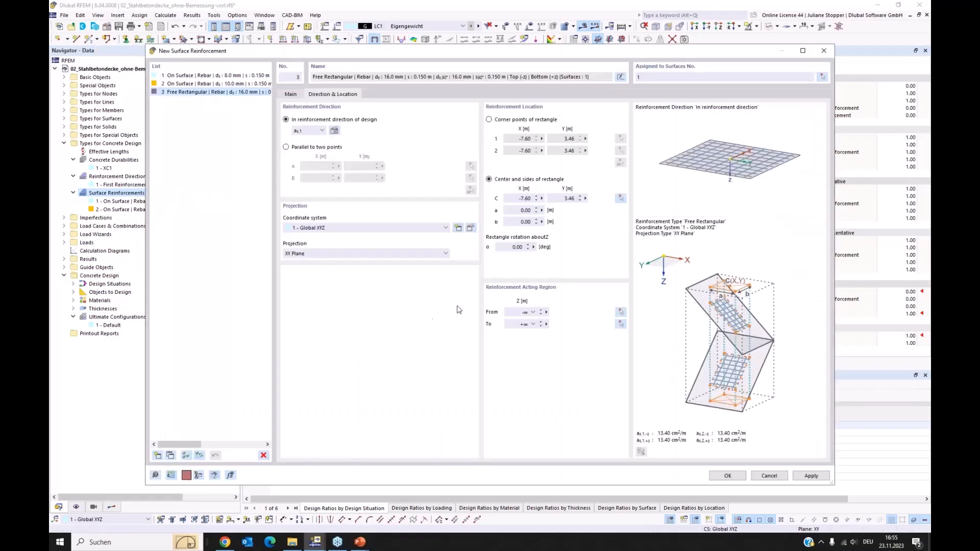
Set the reinforcement rectangle's sides a and b to 2 m and create it, accepting deletion of the concrete design results.
click(509, 211)
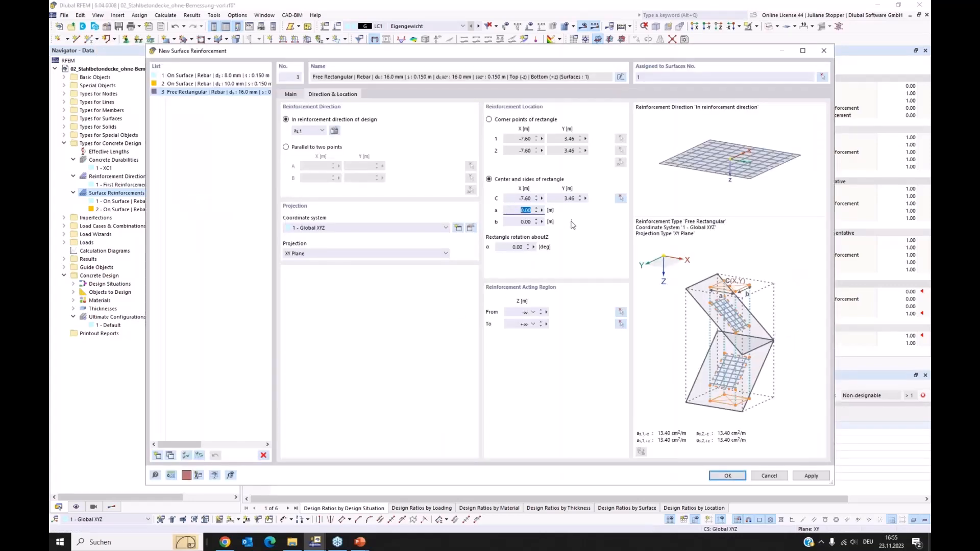
text(2)
key(Tab)
text(2)
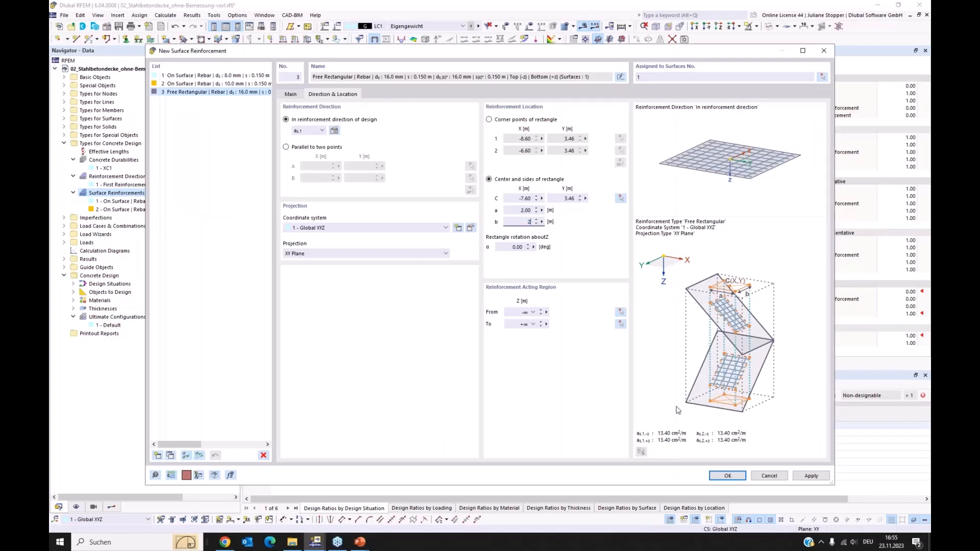
click(721, 477)
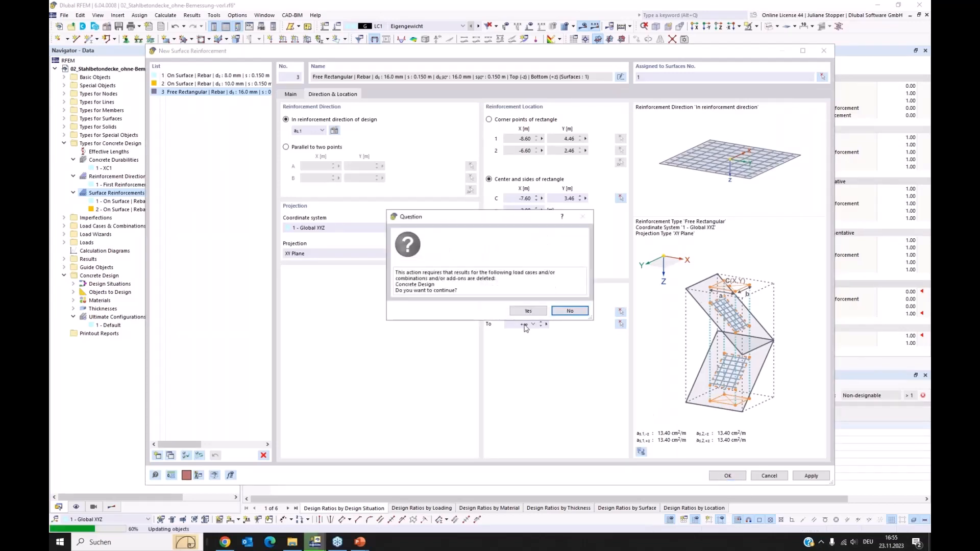
click(525, 309)
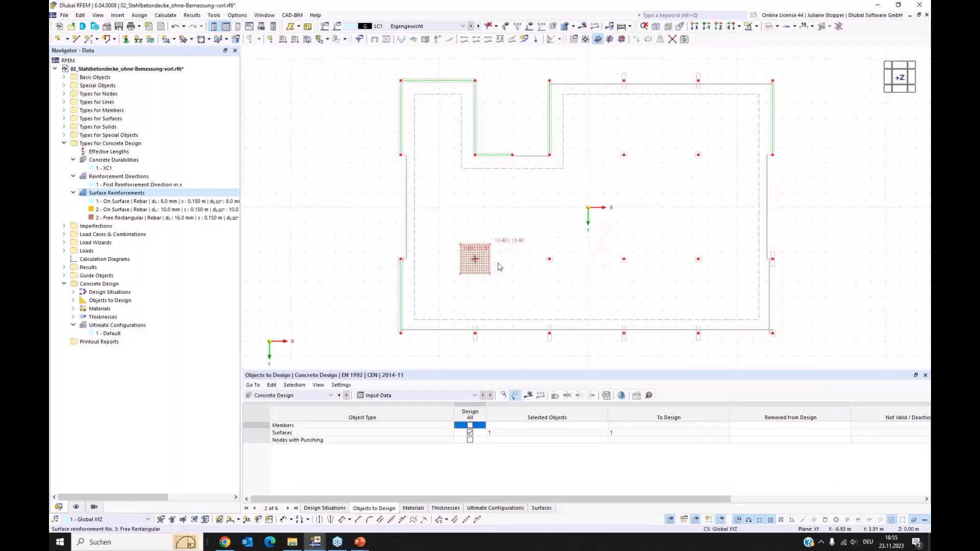
Copy the free rectangular reinforcement onto the three other interior columns in the same row, accepting deletion of the results and mesh.
click(479, 271)
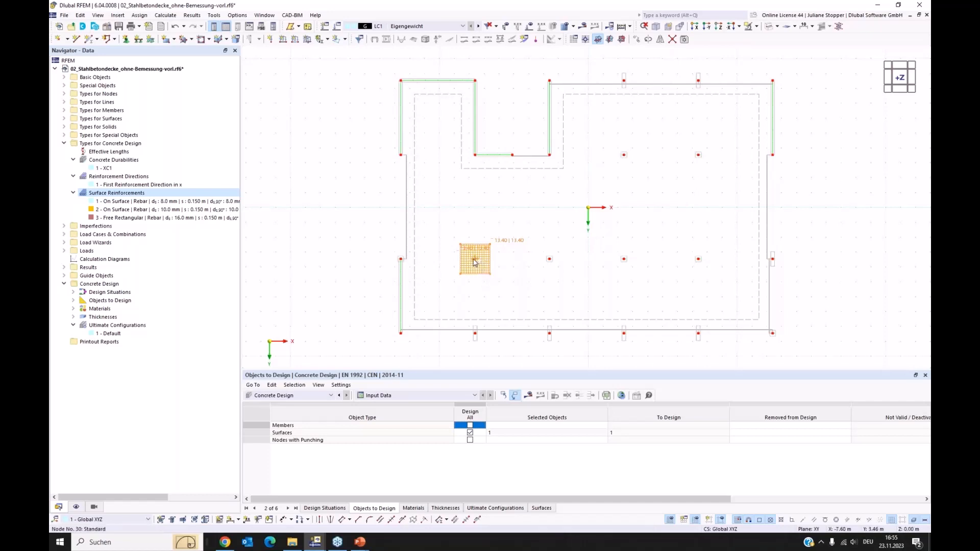
ctrl+drag(475, 262, 551, 263)
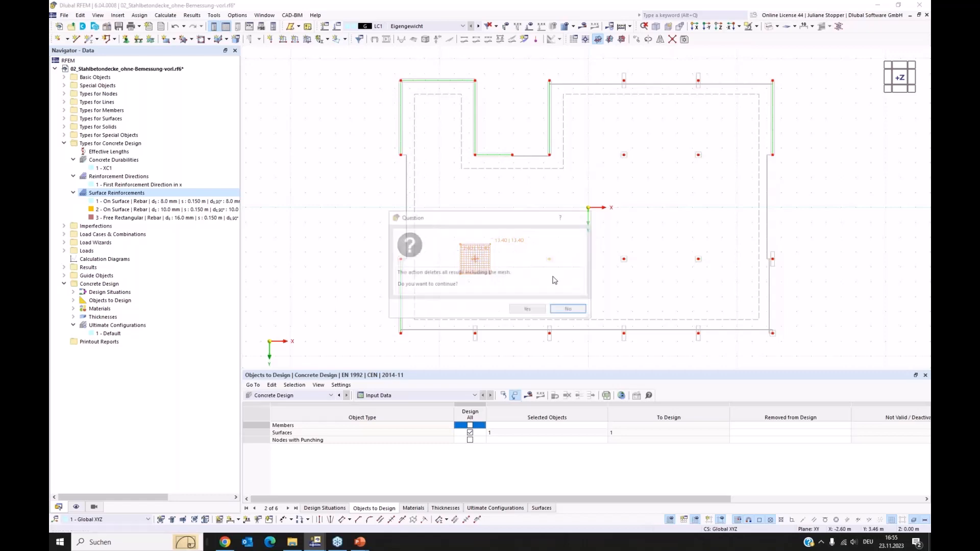
click(532, 308)
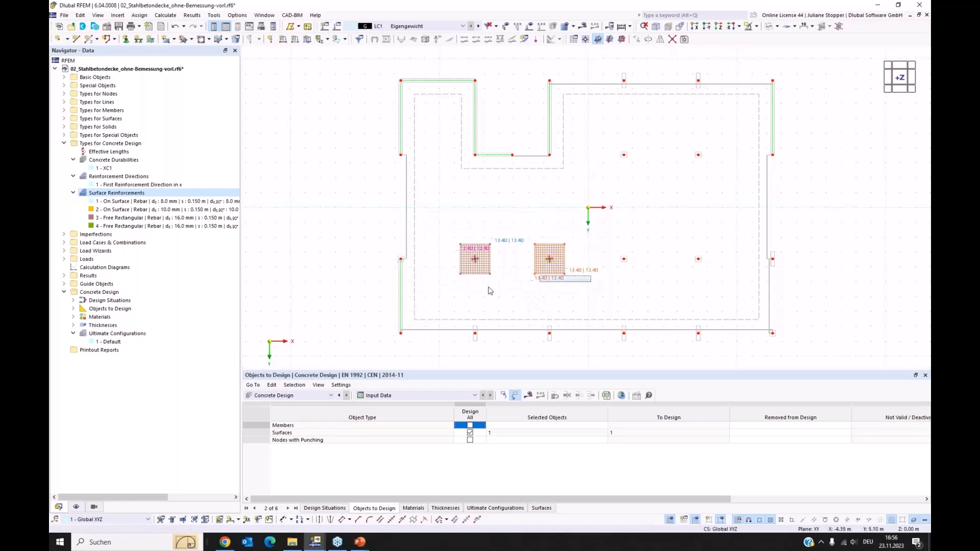
ctrl+drag(551, 271, 702, 266)
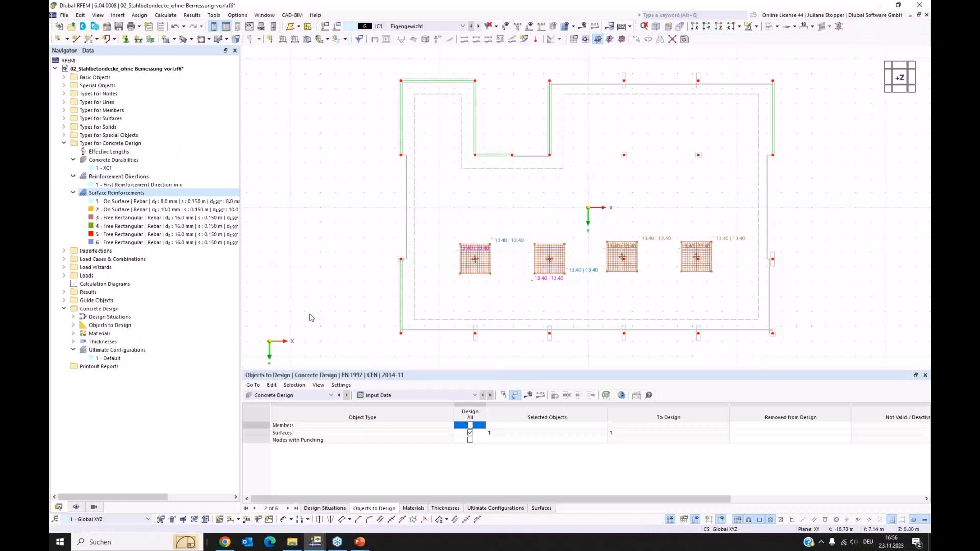
Recalculate the concrete design and display check UL0101.01 for the top reinforcement on the slab.
click(529, 396)
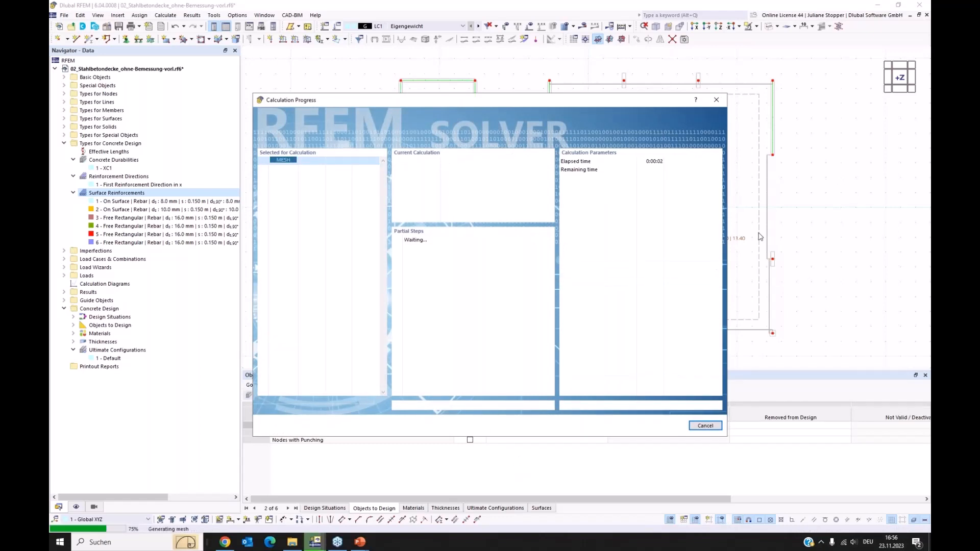
drag(629, 104, 541, 132)
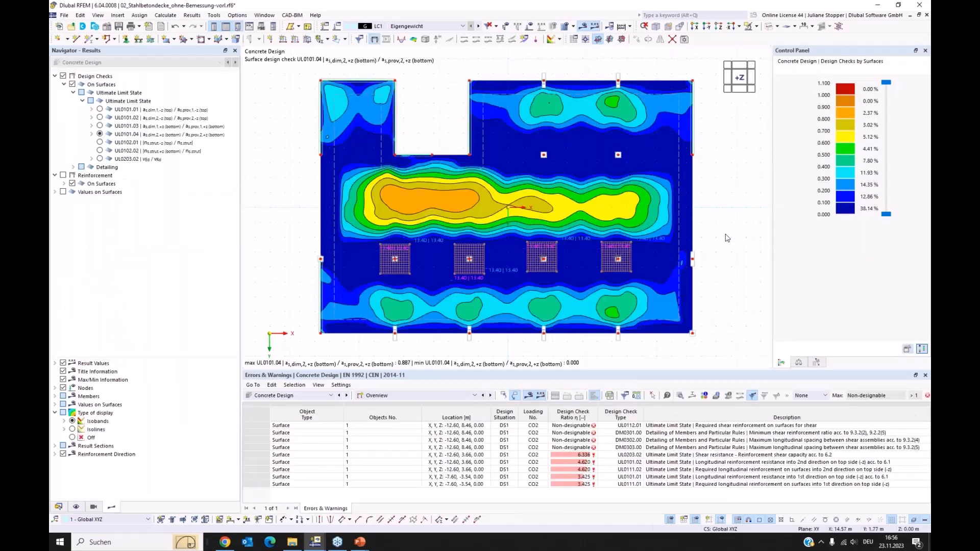
click(100, 135)
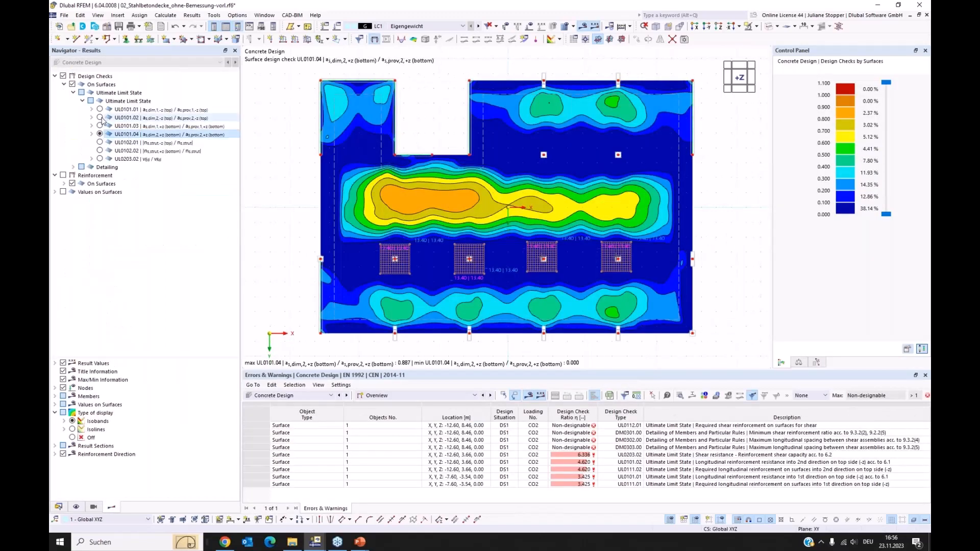
click(99, 117)
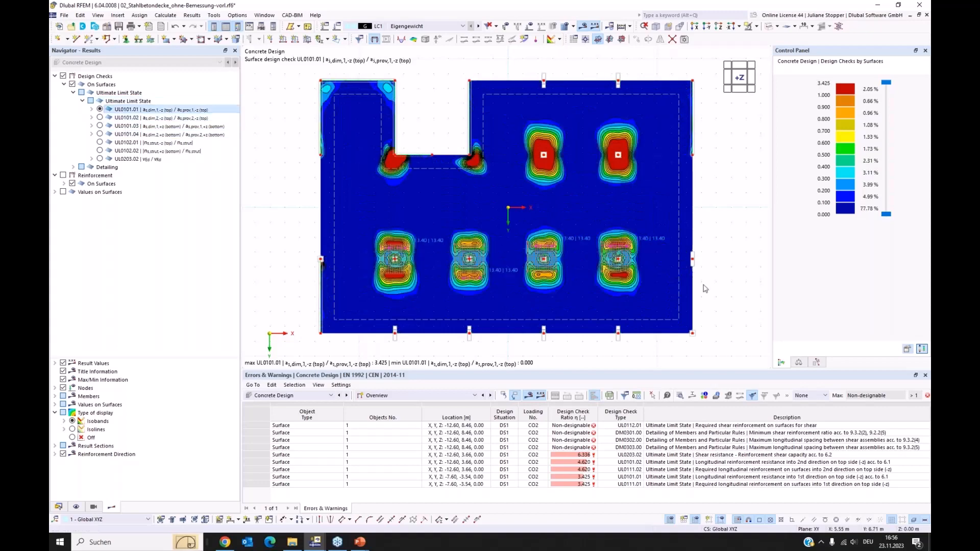
Hide the Types for Concrete Design objects in the display and list the design ratios on surfaces by design situation.
click(76, 507)
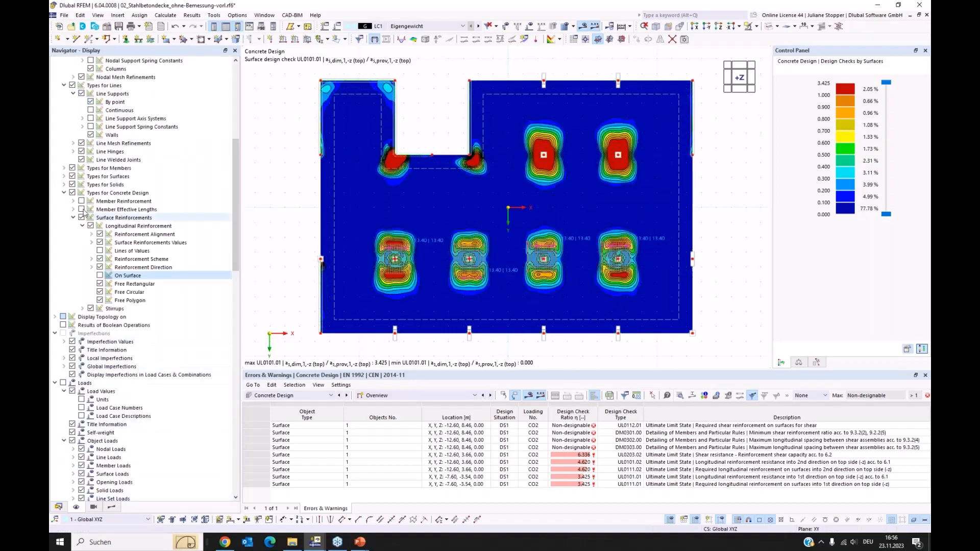
click(73, 193)
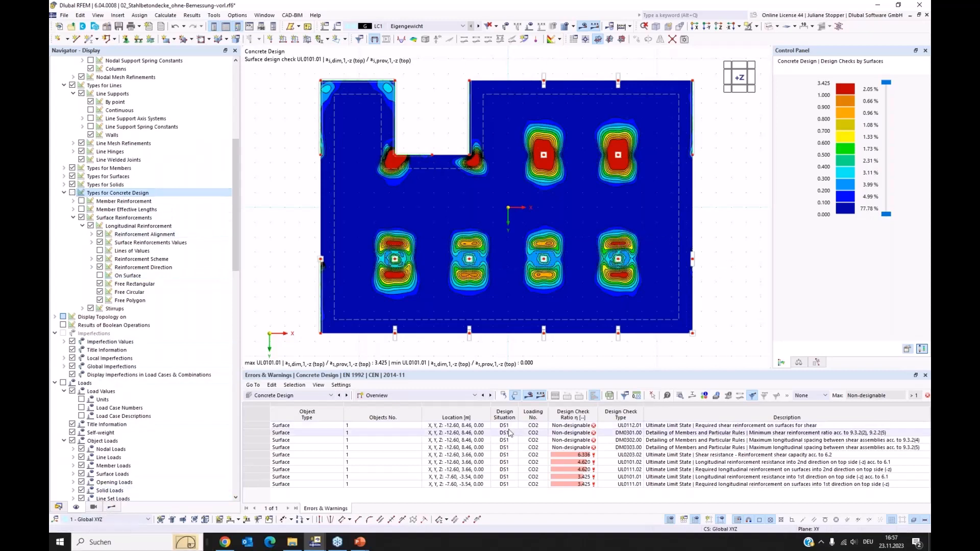
click(442, 398)
click(404, 419)
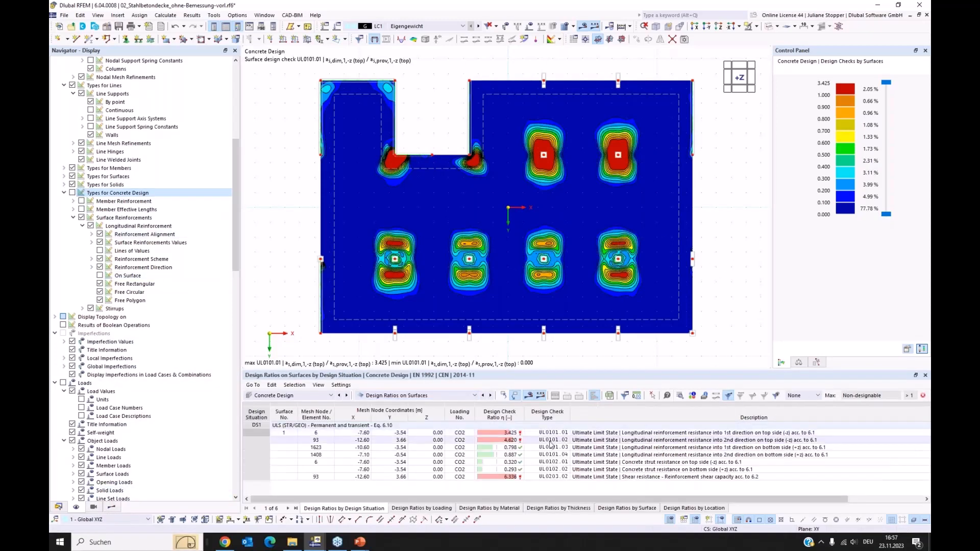
Turn off the design checks and turn on the reinforcement results for the slab.
click(112, 508)
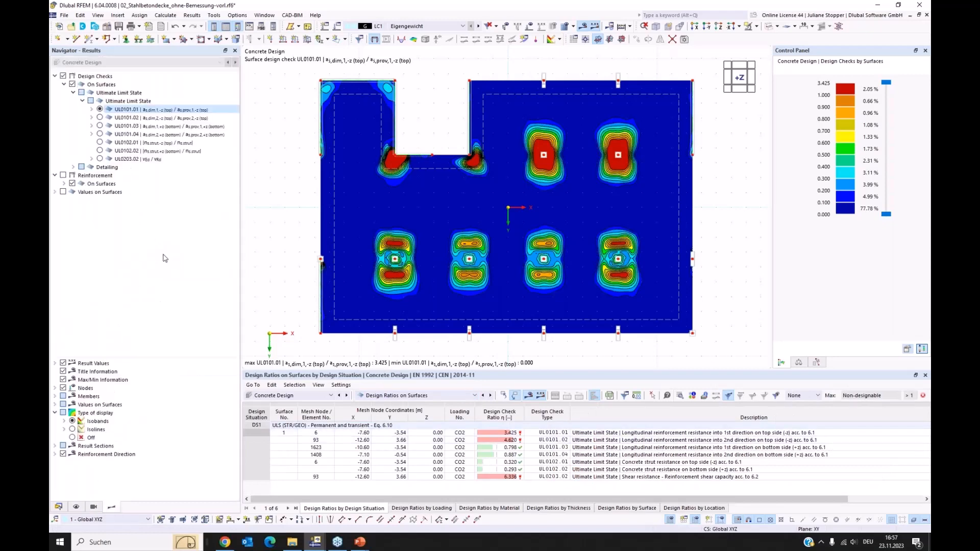
click(63, 75)
click(64, 175)
click(63, 176)
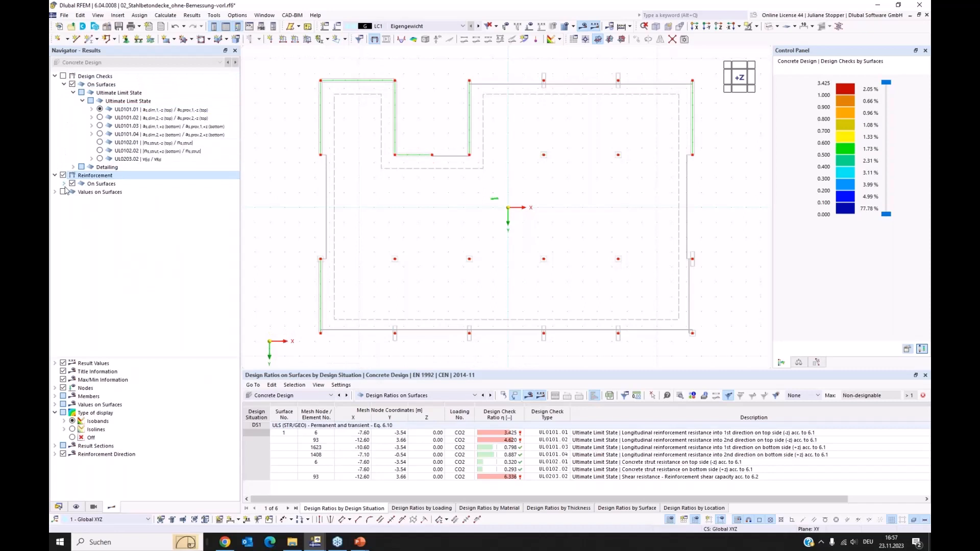
Examine the not covered top longitudinal reinforcement in directions 1 and 2, and return to design check UL0101.01.
click(64, 185)
click(73, 192)
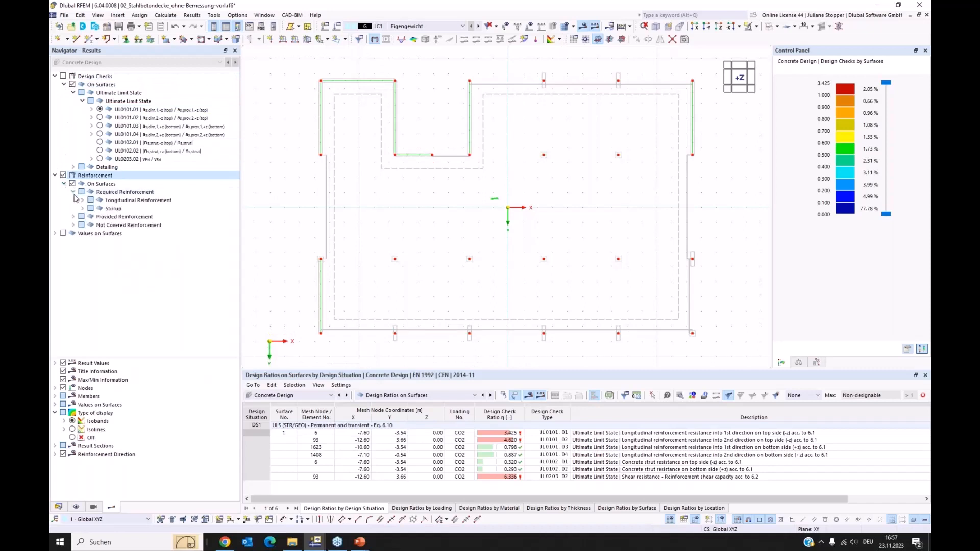
click(73, 226)
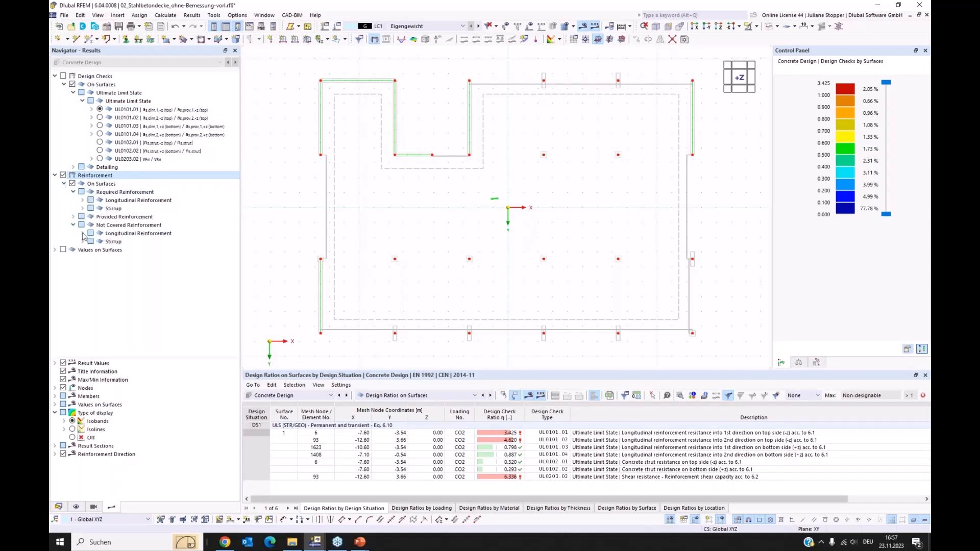
click(83, 233)
click(100, 242)
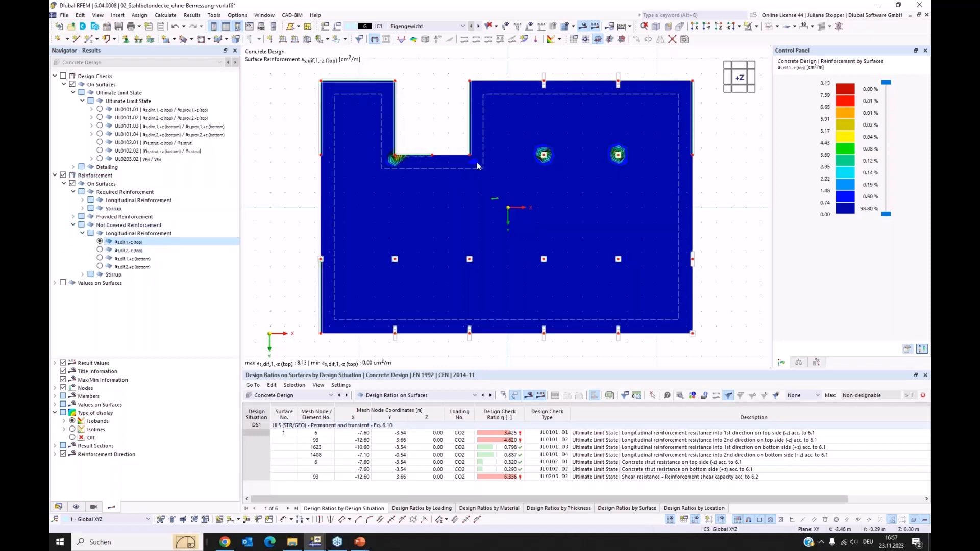
click(100, 250)
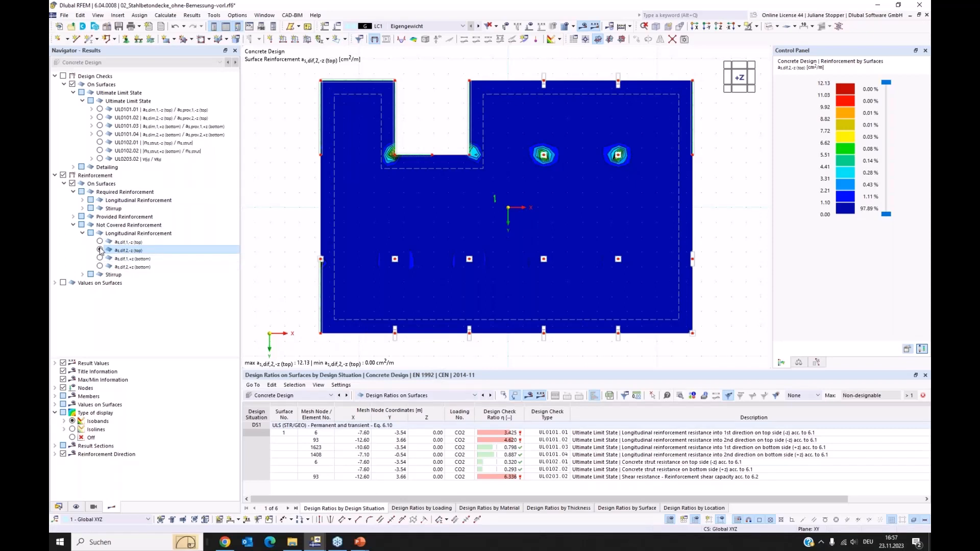
click(99, 110)
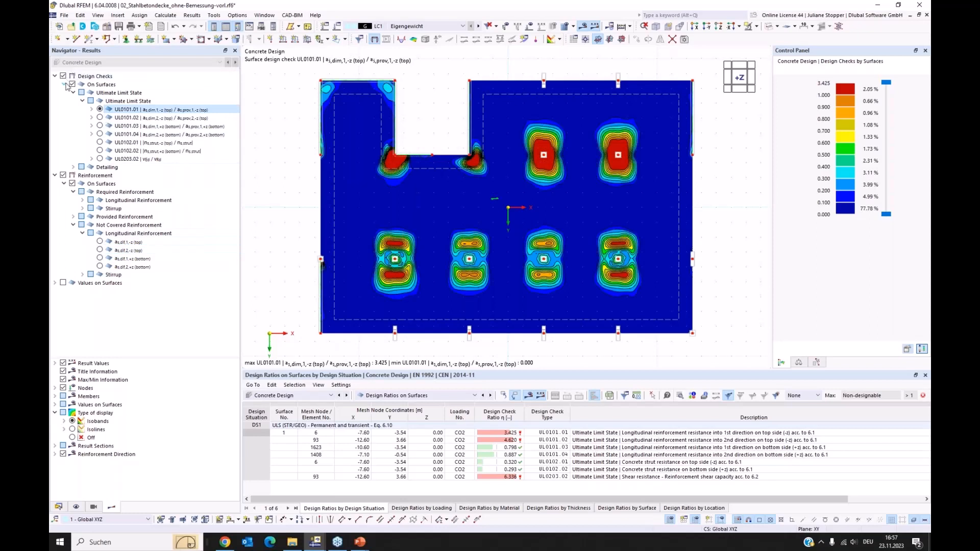
Turn off the reinforcement results and display design check UL0101.01 as isolines with values on surfaces.
click(62, 176)
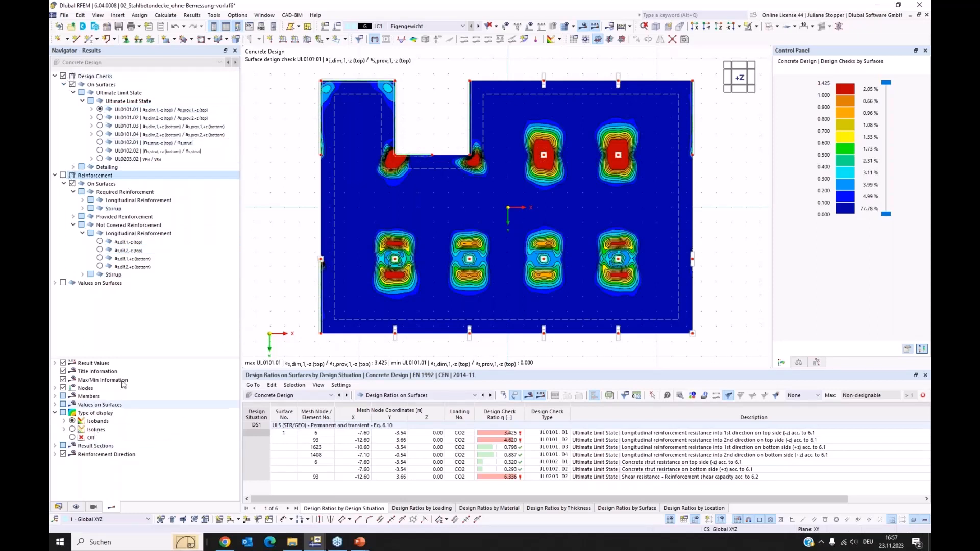
drag(122, 355, 123, 339)
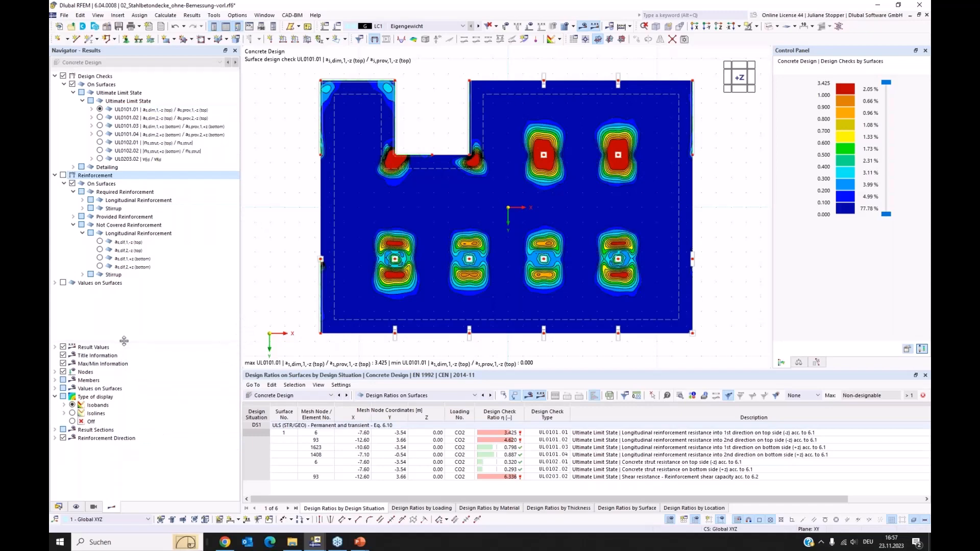
click(80, 414)
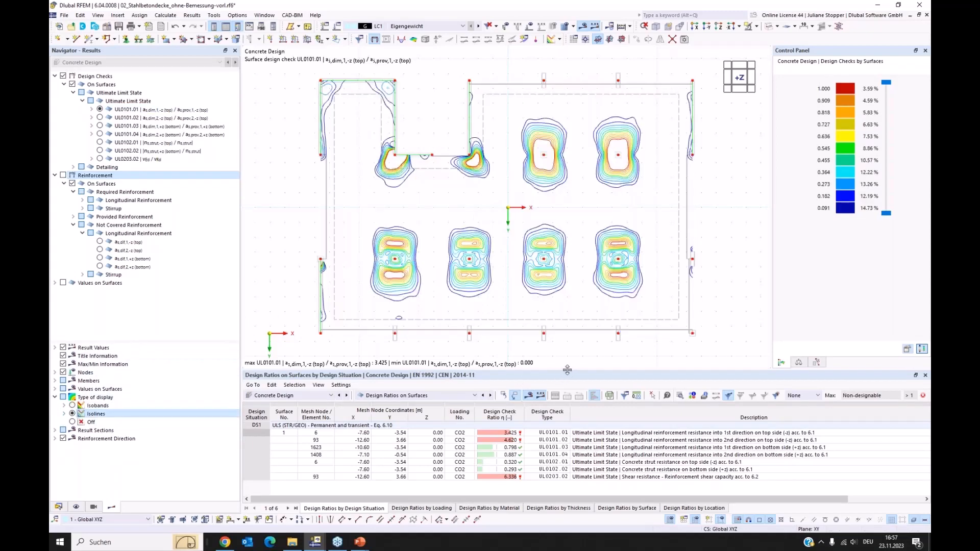
mouse_move(567, 369)
mouse_down()
mouse_move(568, 386)
mouse_move(567, 377)
mouse_up()
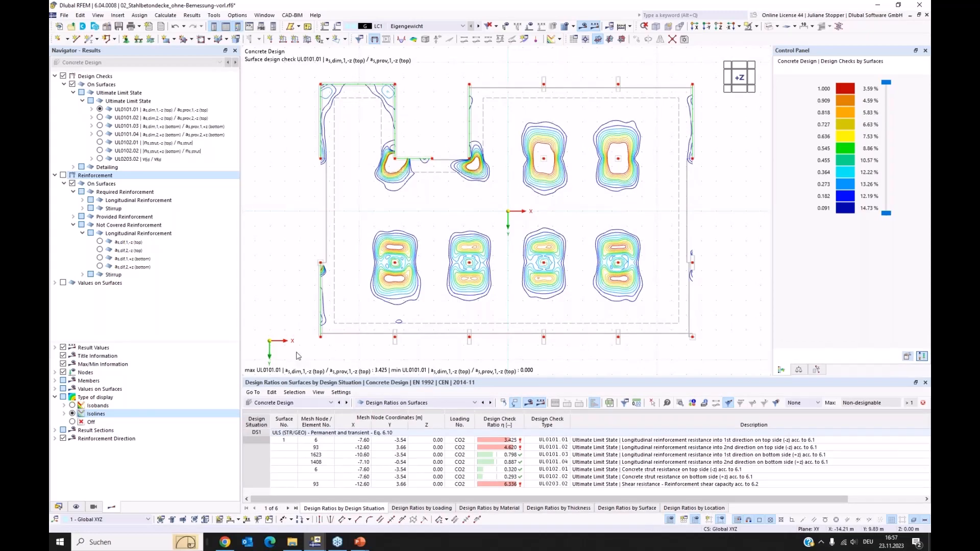
click(63, 283)
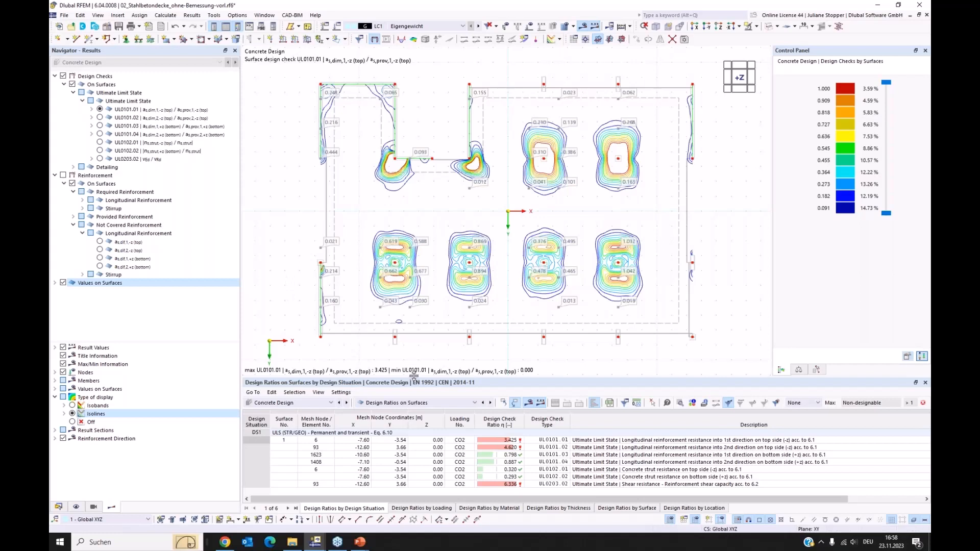
drag(414, 376, 415, 367)
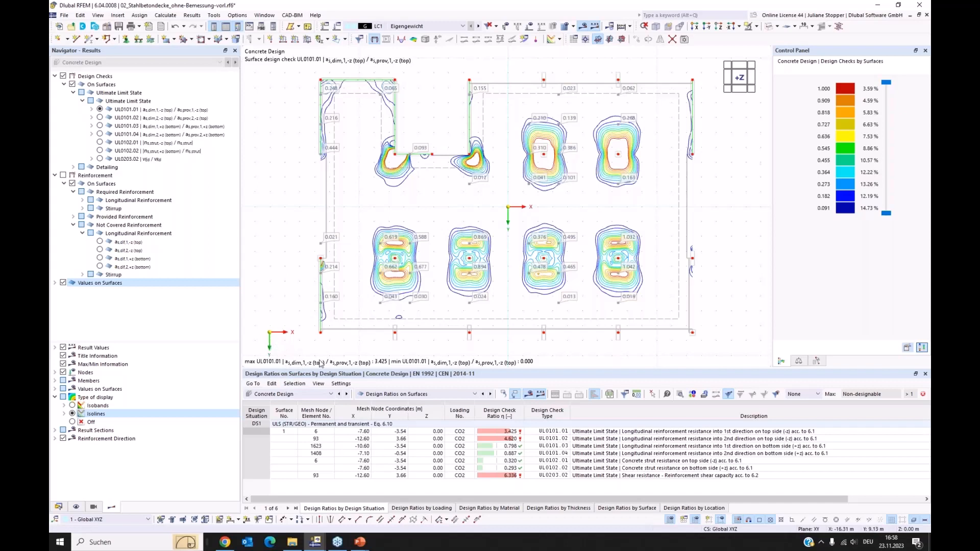
Examine the design check details for shear resistance check UL0203.02 on surface 1, and close them.
click(552, 477)
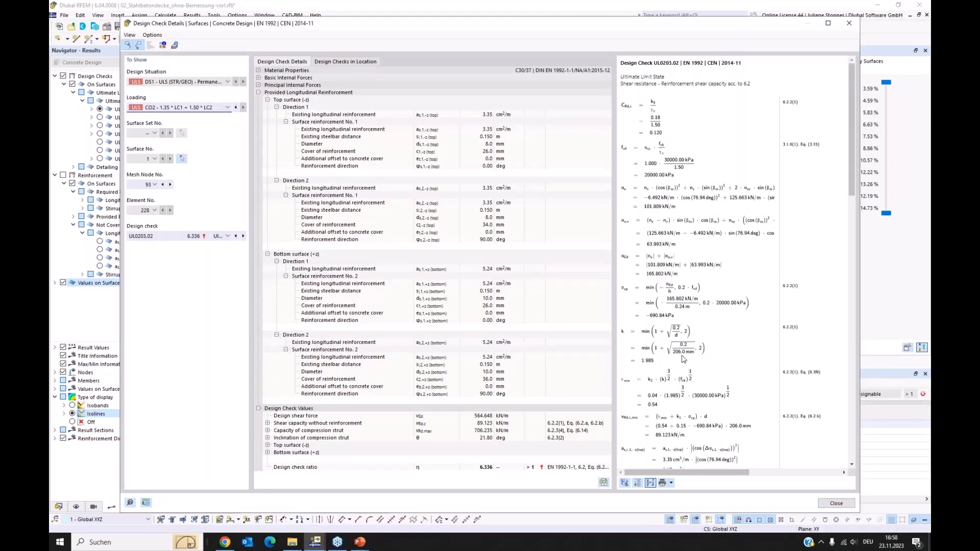
scroll(682, 359, down, 3)
click(833, 506)
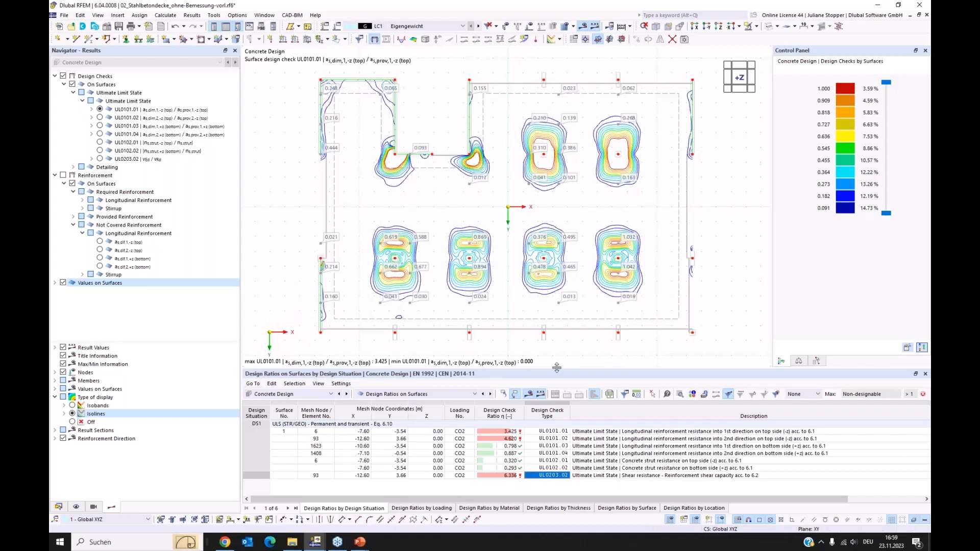
drag(557, 368, 563, 373)
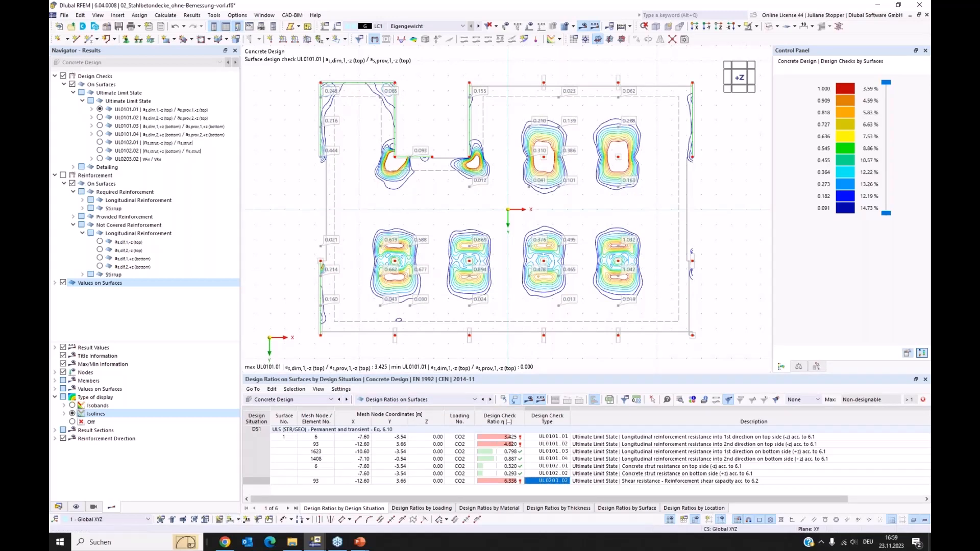
Switch to the Chrome browser and look through the Dlubal page on free structural analysis software for students.
click(224, 543)
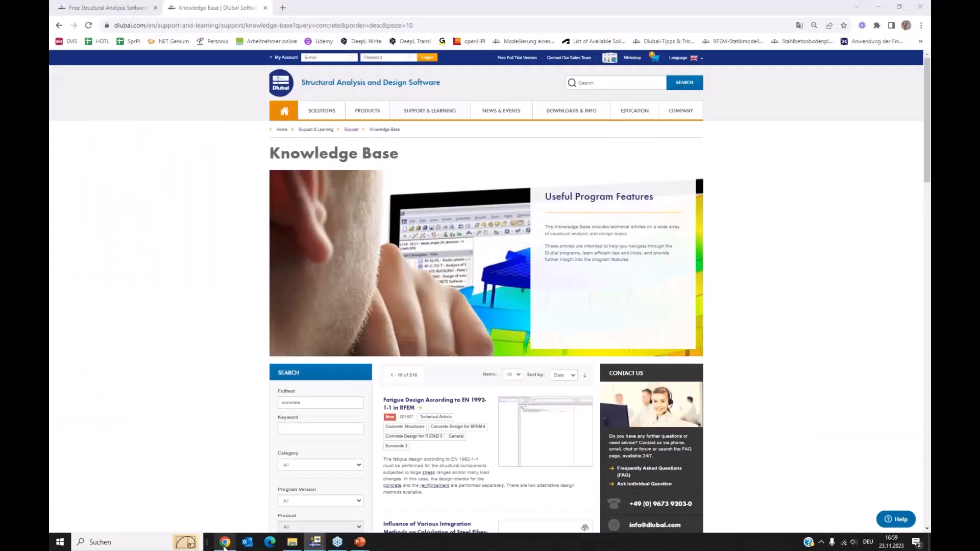
click(107, 7)
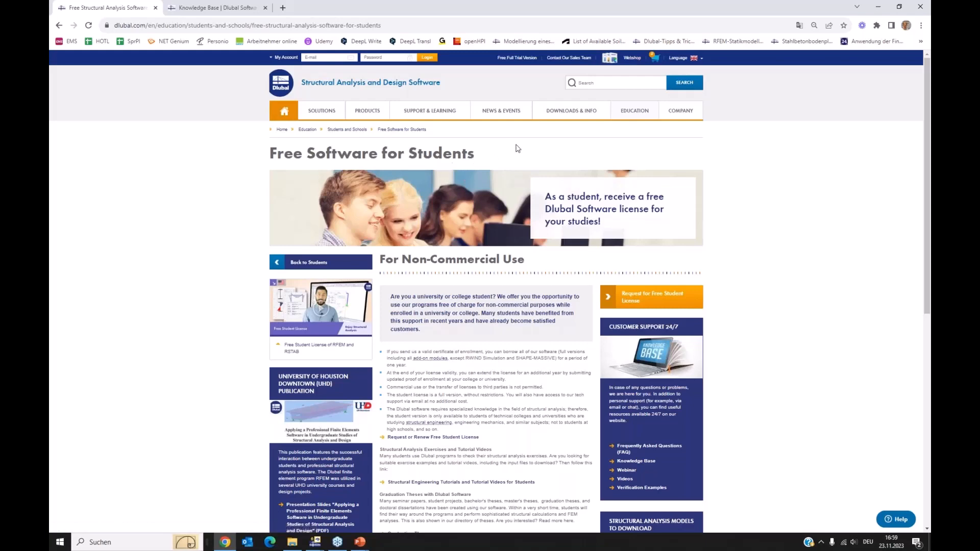
scroll(527, 164, down, 5)
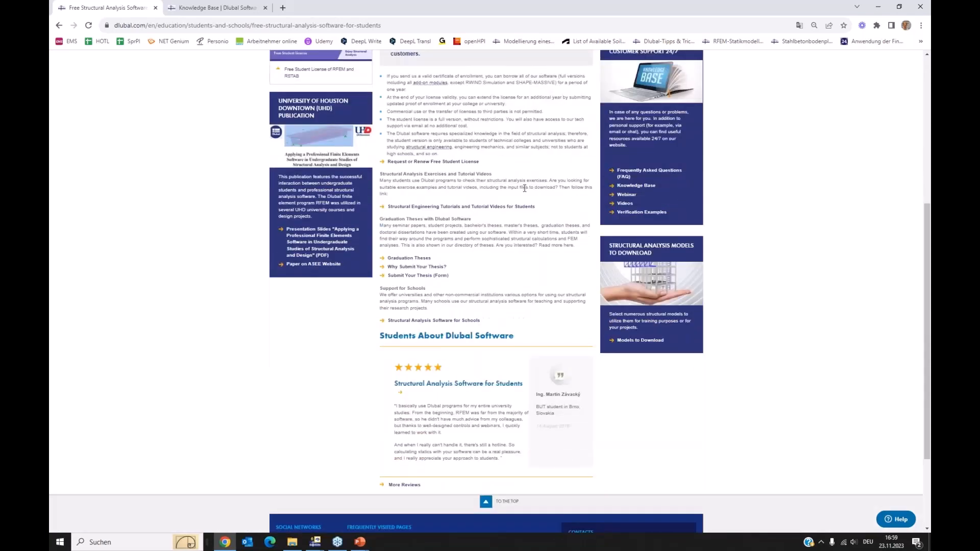
scroll(524, 189, up, 4)
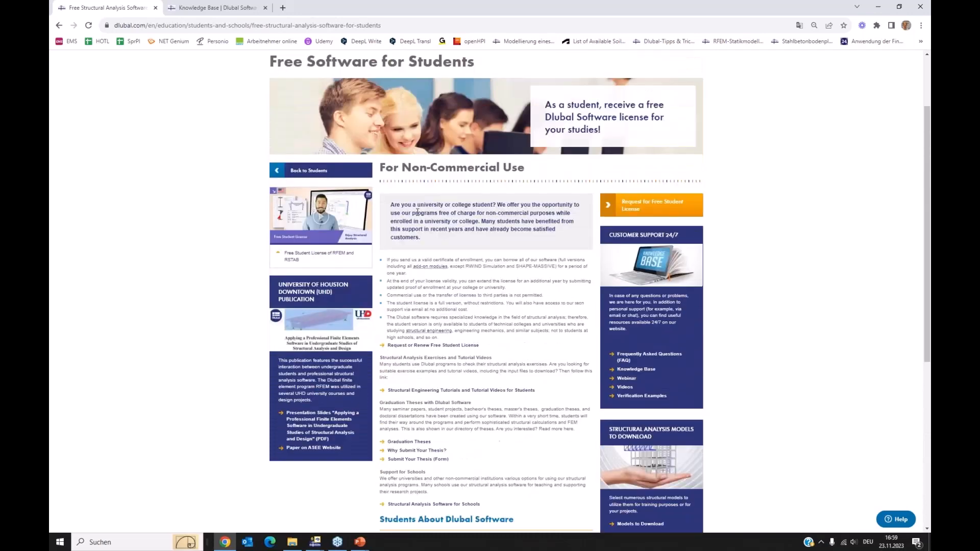
scroll(417, 212, up, 1)
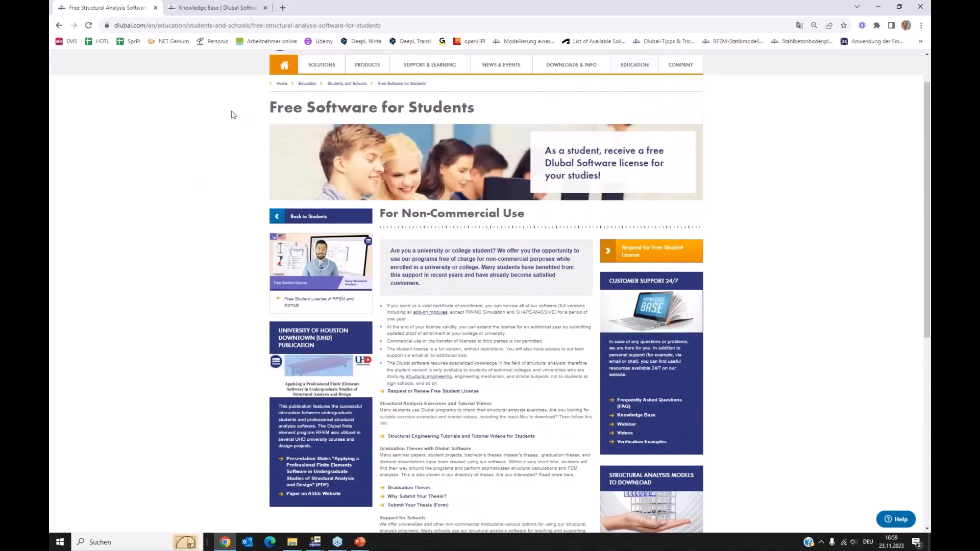
scroll(231, 114, up, 1)
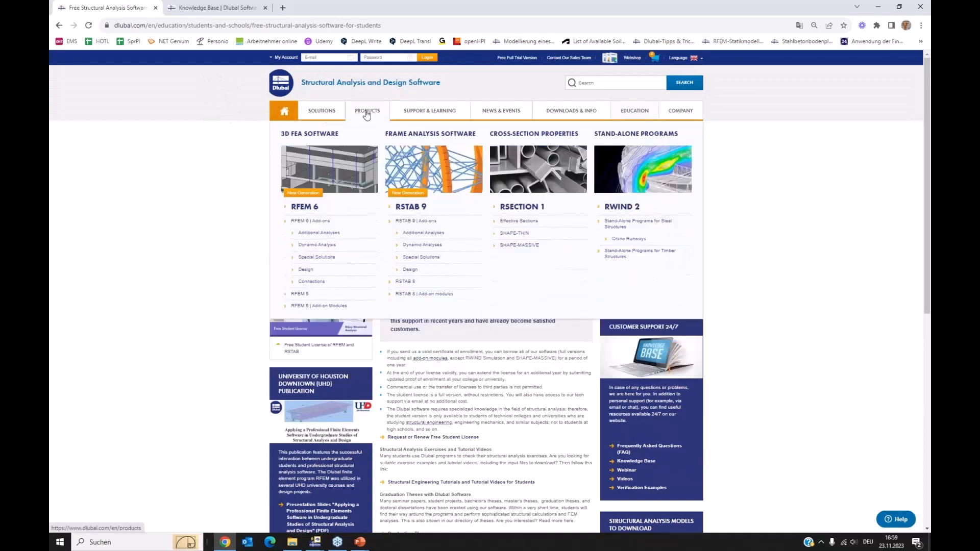
mouse_move(432, 112)
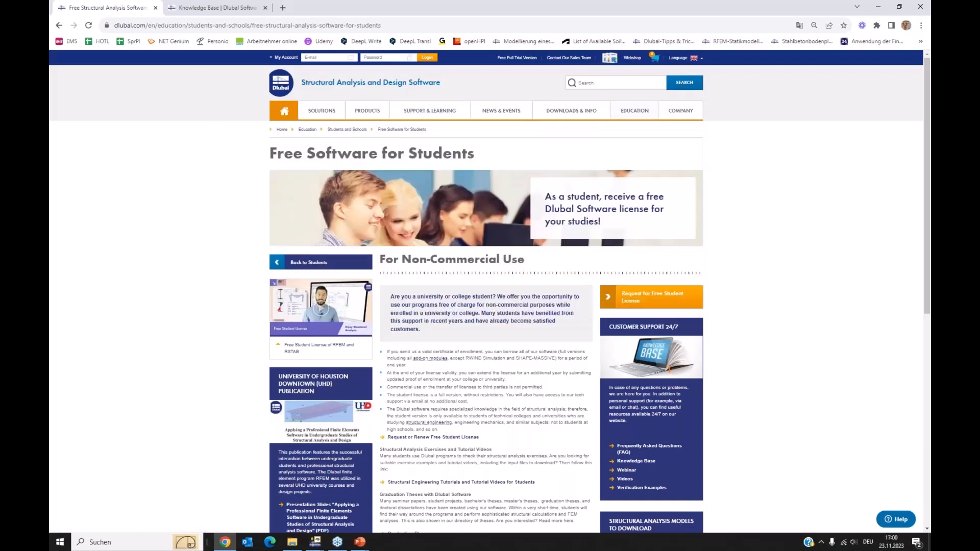
Browse the Dlubal Knowledge Base articles on concrete and look at the website's downloads and information offerings.
click(199, 7)
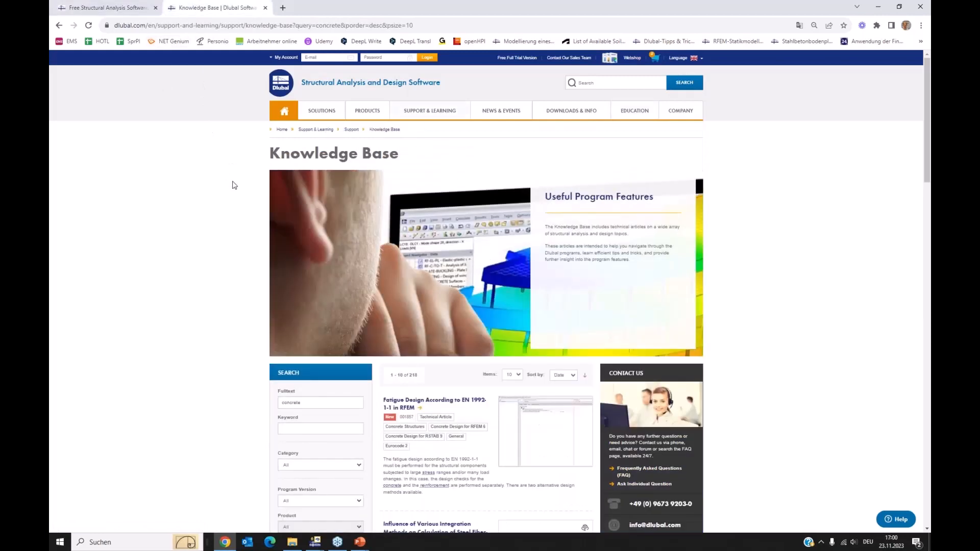
scroll(232, 184, down, 3)
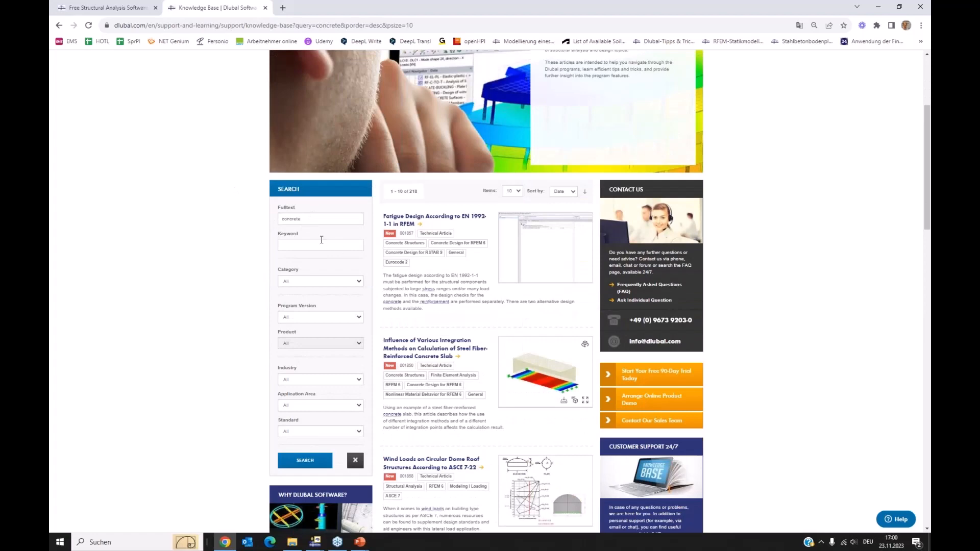
scroll(418, 255, down, 2)
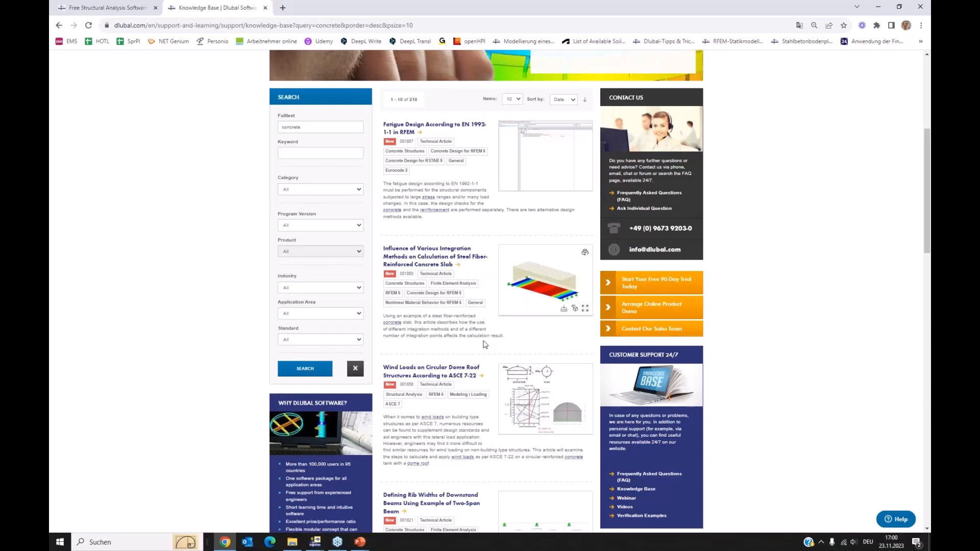
scroll(466, 328, down, 5)
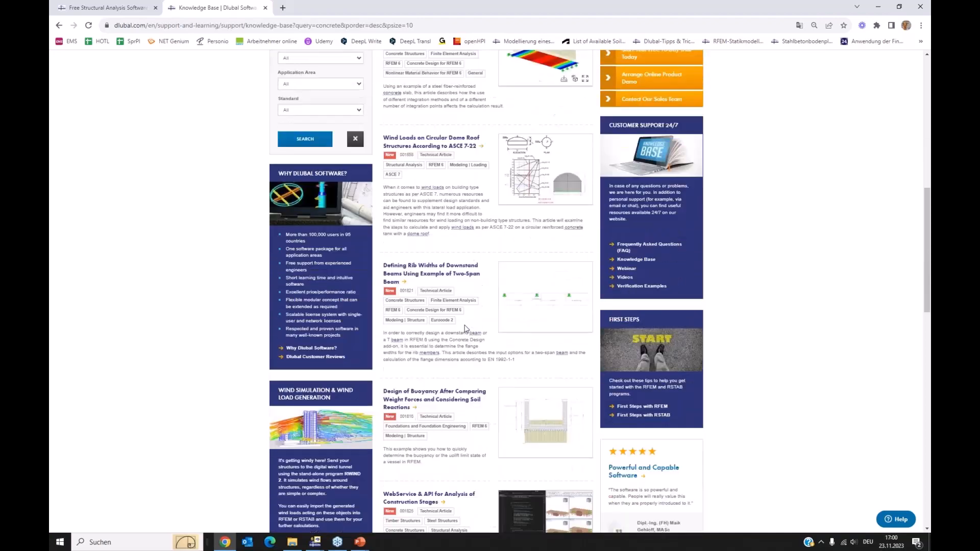
scroll(465, 329, down, 2)
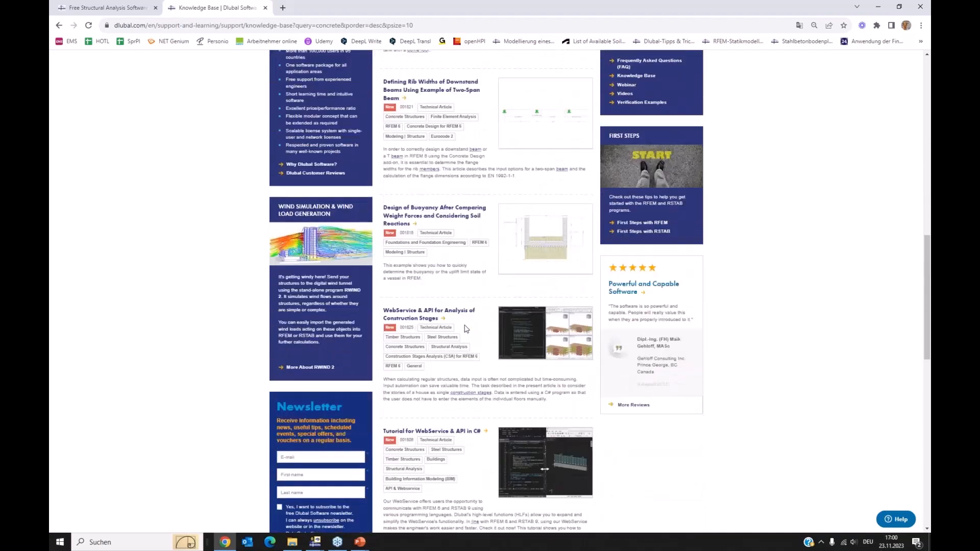
scroll(465, 328, up, 1)
scroll(465, 328, up, 9)
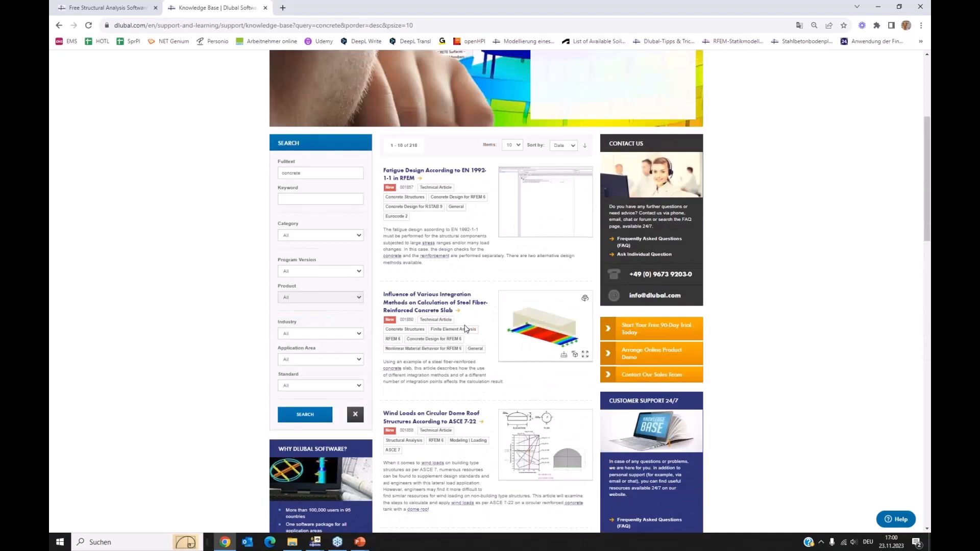
scroll(466, 328, up, 2)
mouse_move(562, 117)
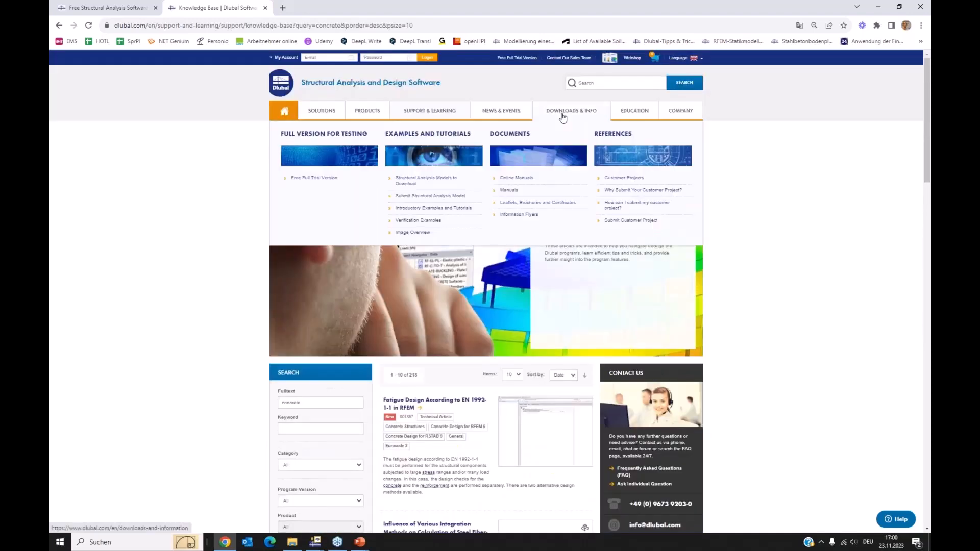
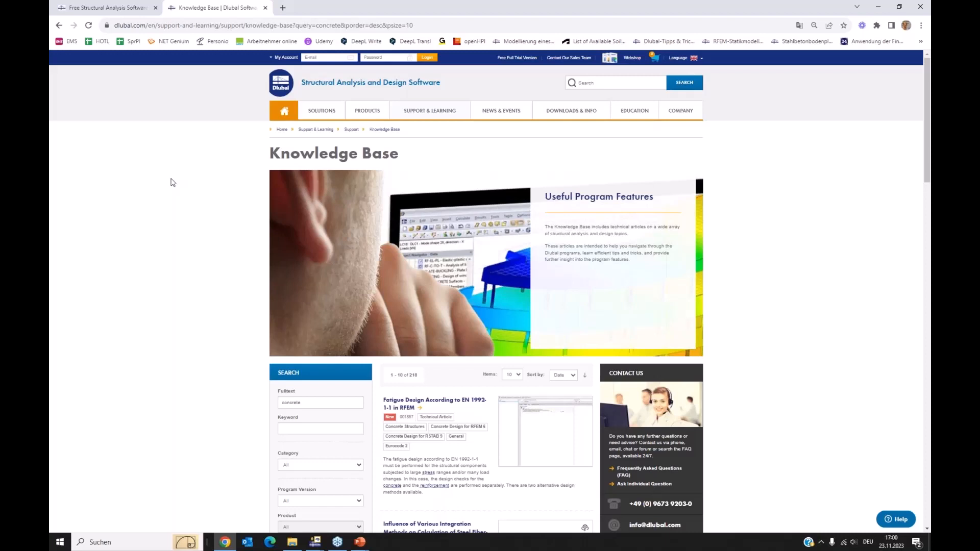
scroll(520, 337, down, 2)
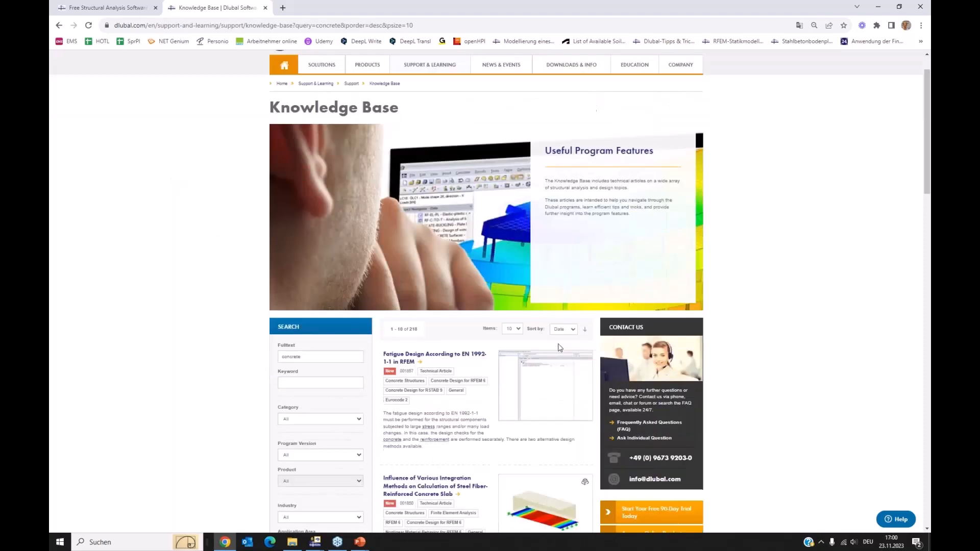